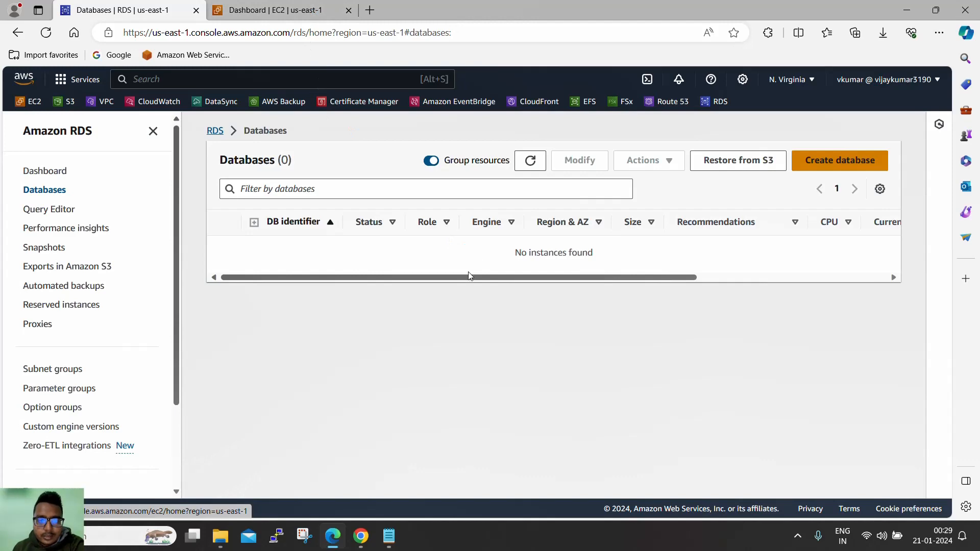
# - Begin launching a new EC2 instance in the EC2 tab, then return to the empty RDS Databases list
pyautogui.click(299, 14)
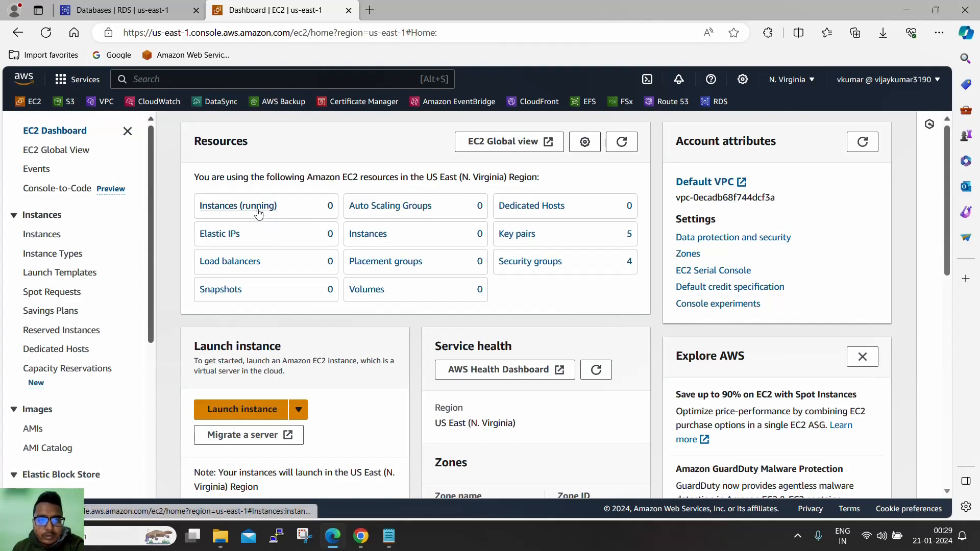
pyautogui.click(256, 411)
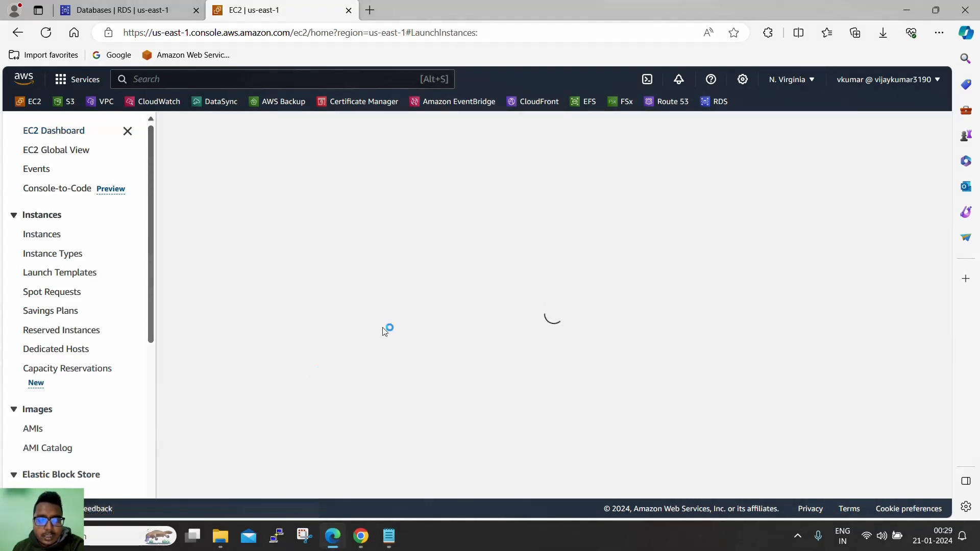
pyautogui.click(145, 12)
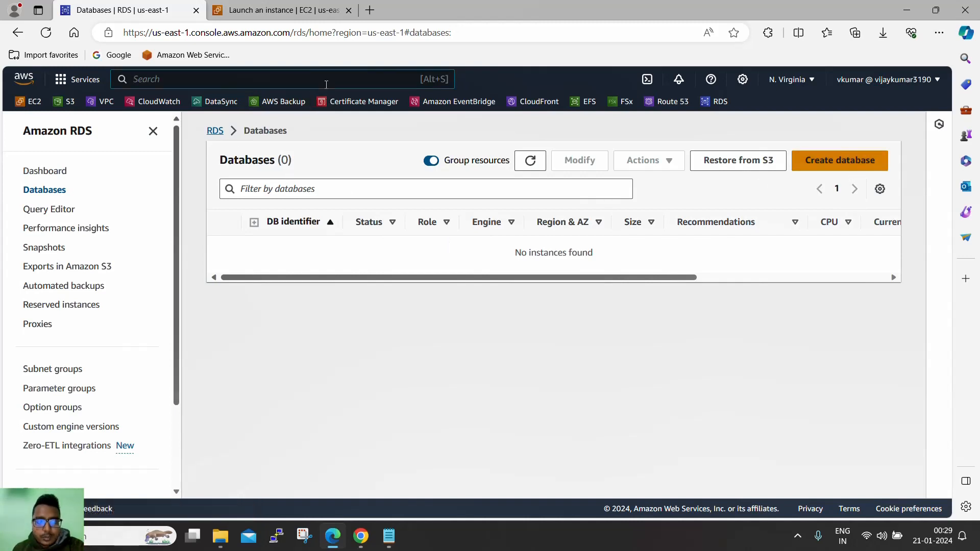
# - Search 'rds' in the console and start Create database from the RDS dashboard
pyautogui.write('rds')
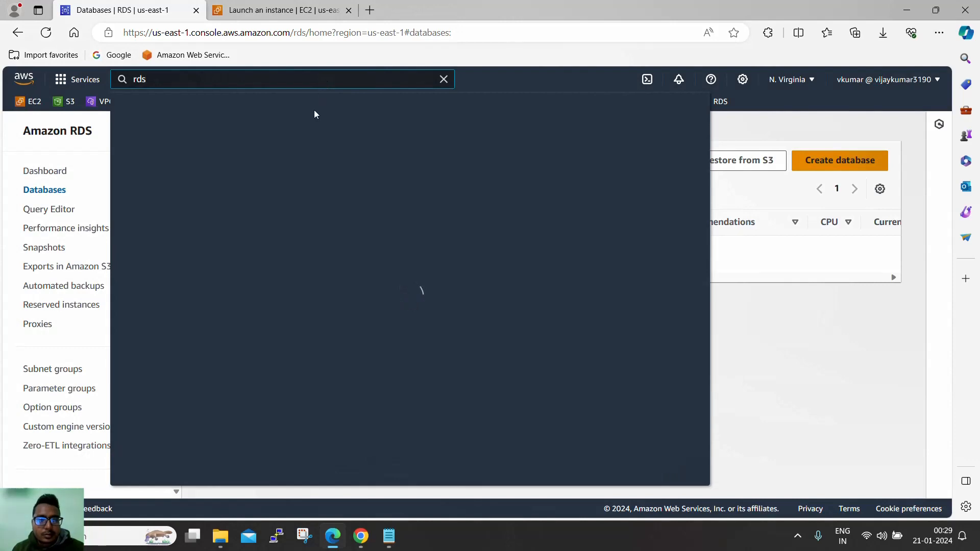
pyautogui.click(318, 179)
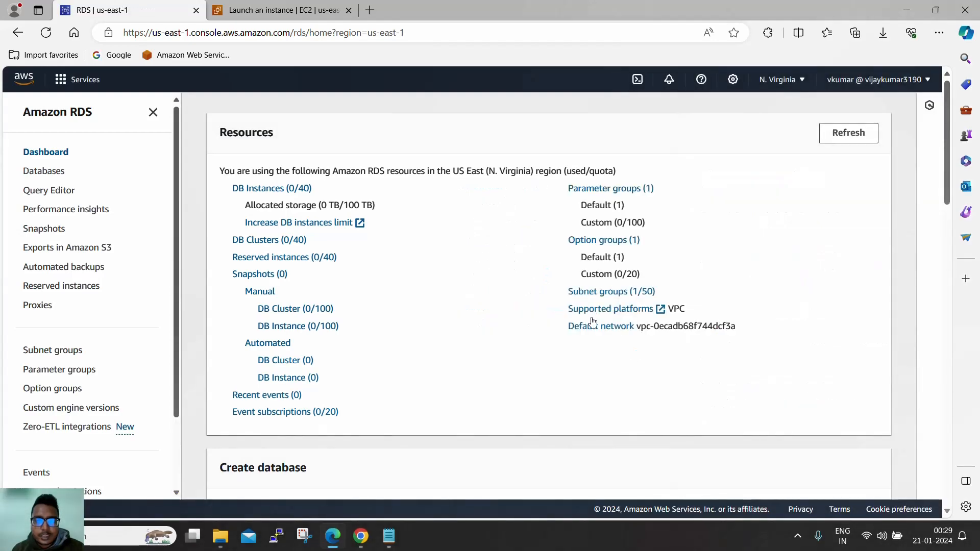
pyautogui.scroll(-4, 490, 303)
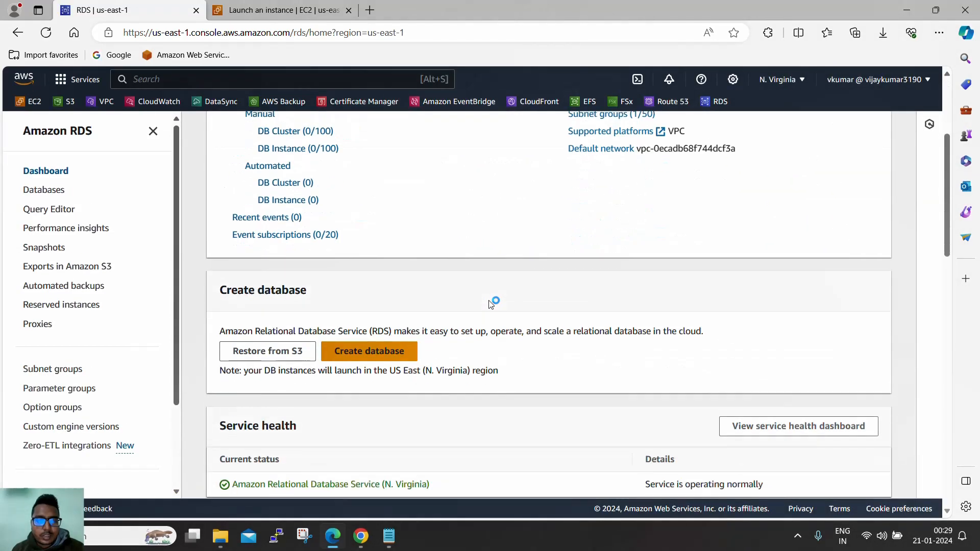
pyautogui.click(362, 350)
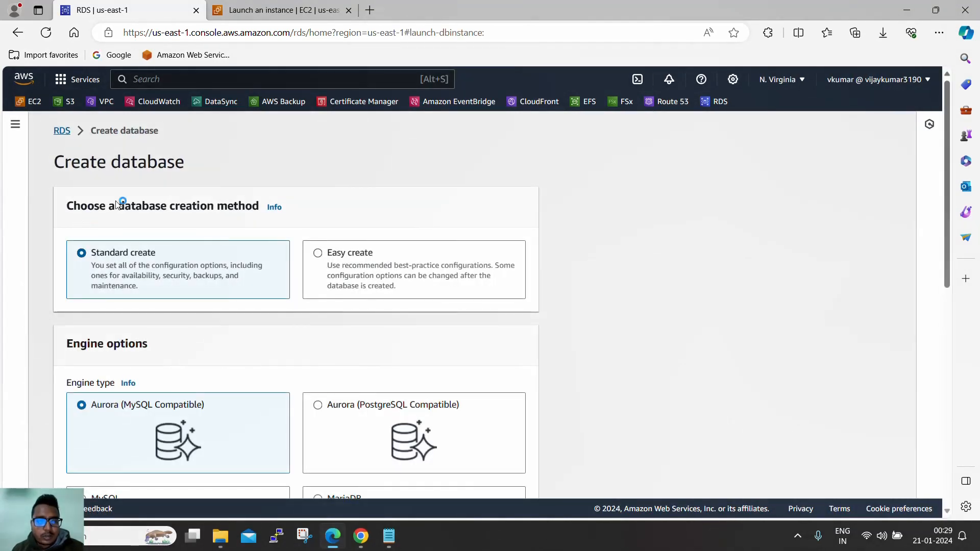
# - Select the MySQL engine (MySQL 8.0.35) and review the Engine Version and Templates sections
pyautogui.scroll(-4, 378, 212)
pyautogui.scroll(3, 373, 223)
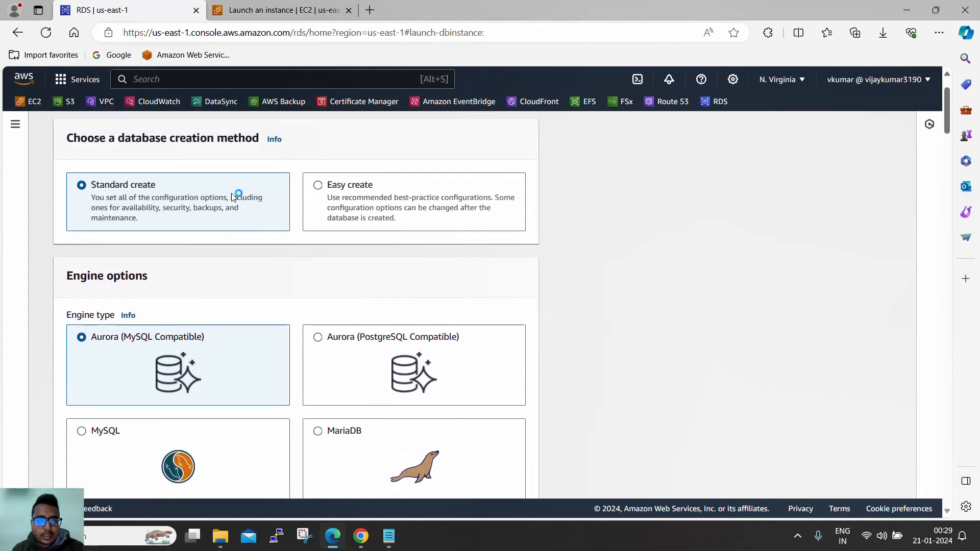
pyautogui.scroll(-3, 286, 227)
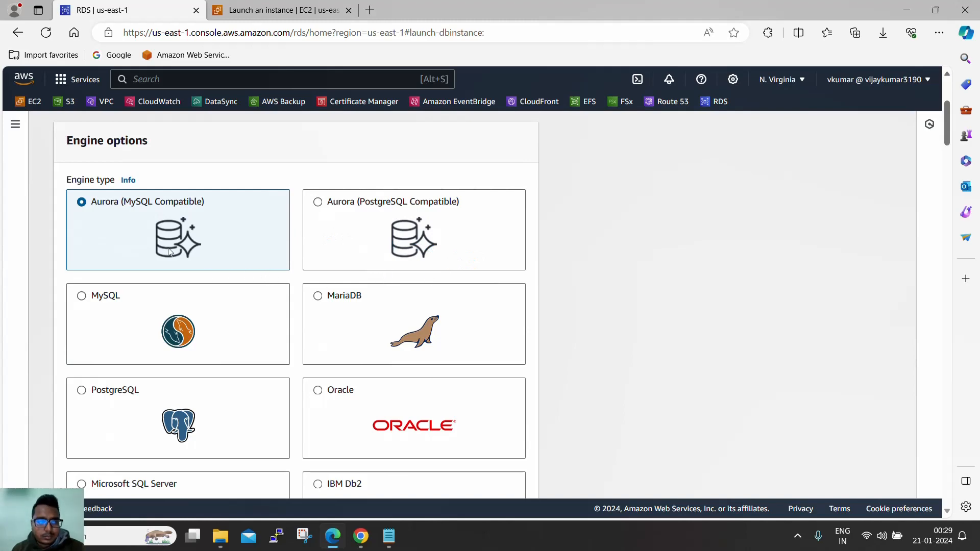
pyautogui.click(131, 307)
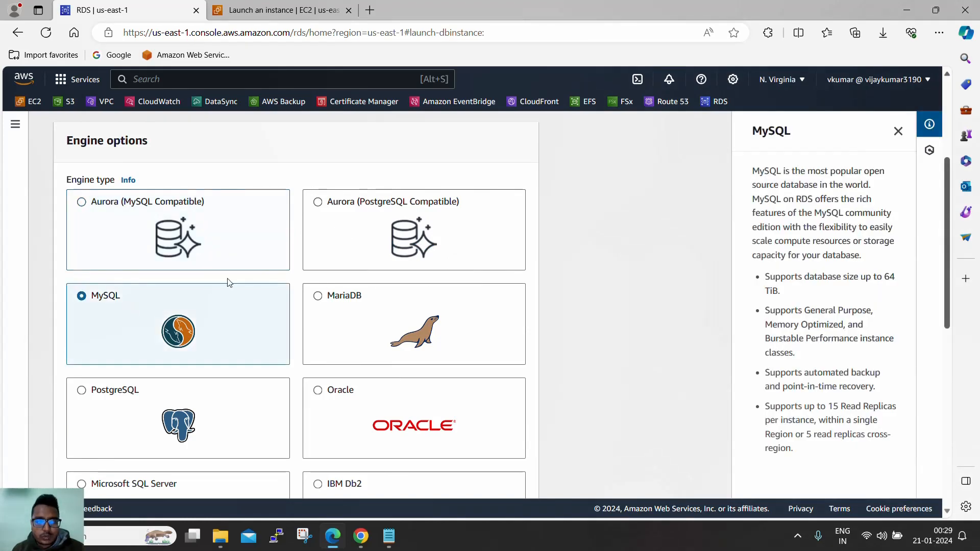
pyautogui.scroll(-1, 230, 281)
pyautogui.scroll(-4, 231, 283)
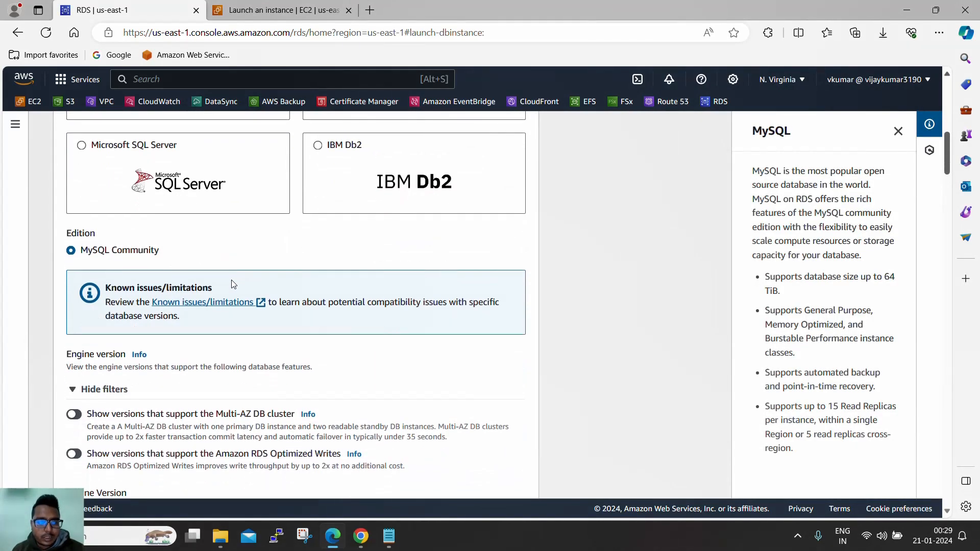
pyautogui.scroll(-2, 233, 284)
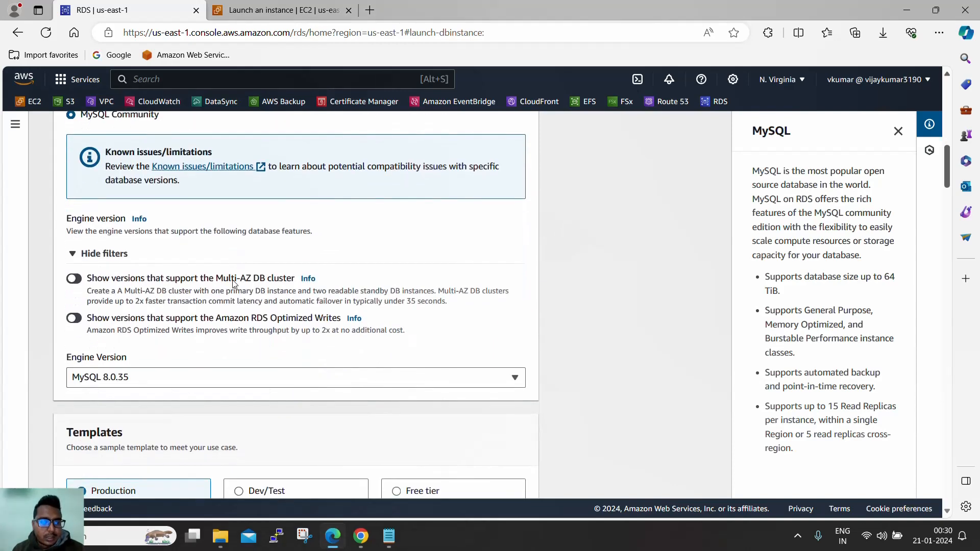
pyautogui.scroll(7, 233, 282)
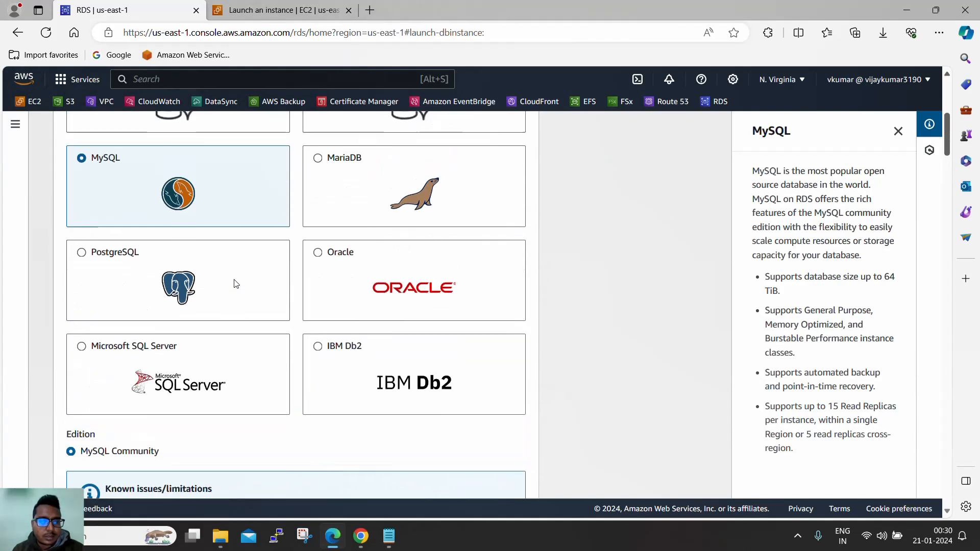
pyautogui.scroll(-5, 235, 282)
pyautogui.scroll(3, 239, 282)
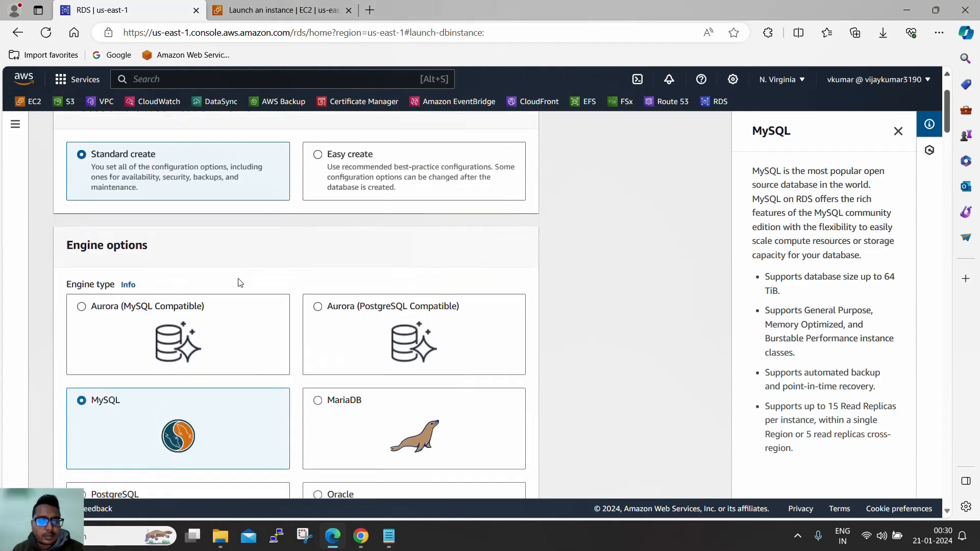
pyautogui.scroll(-7, 238, 282)
pyautogui.scroll(-4, 241, 278)
pyautogui.scroll(2, 242, 278)
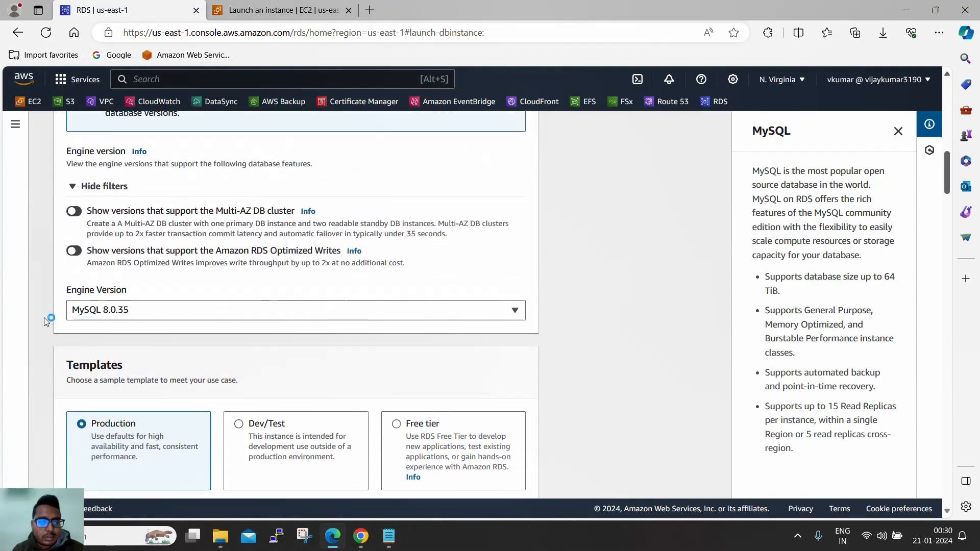
pyautogui.scroll(-1, 215, 328)
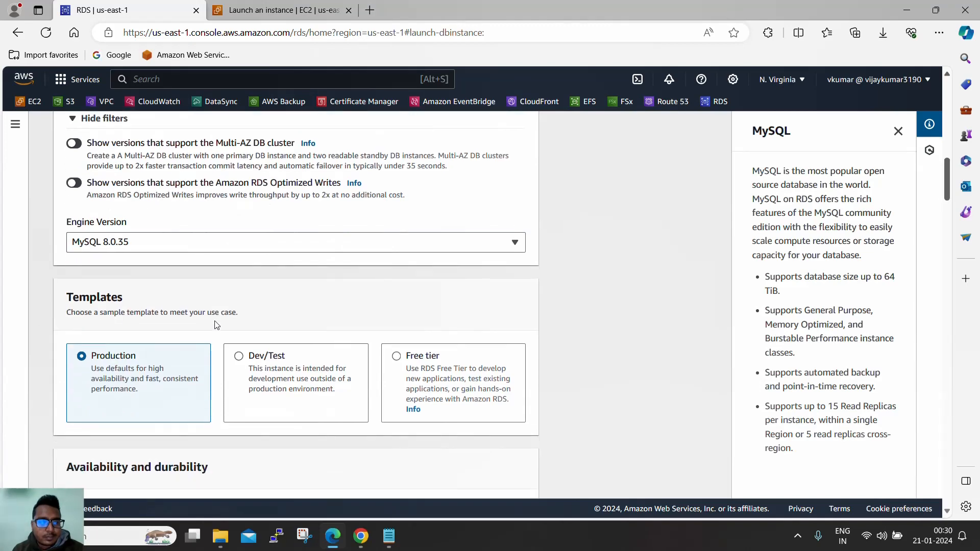
pyautogui.moveTo(67, 297); pyautogui.dragTo(146, 301)
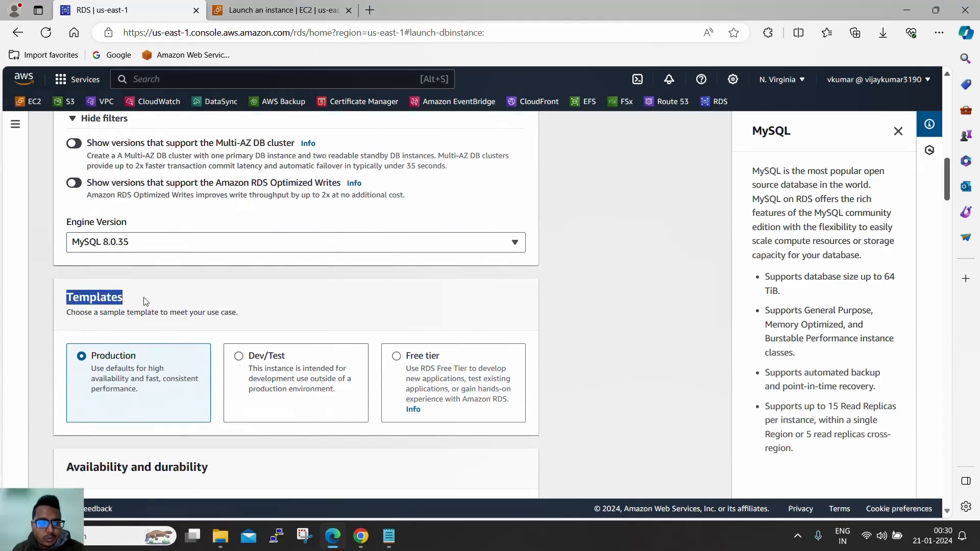
pyautogui.scroll(-2, 205, 307)
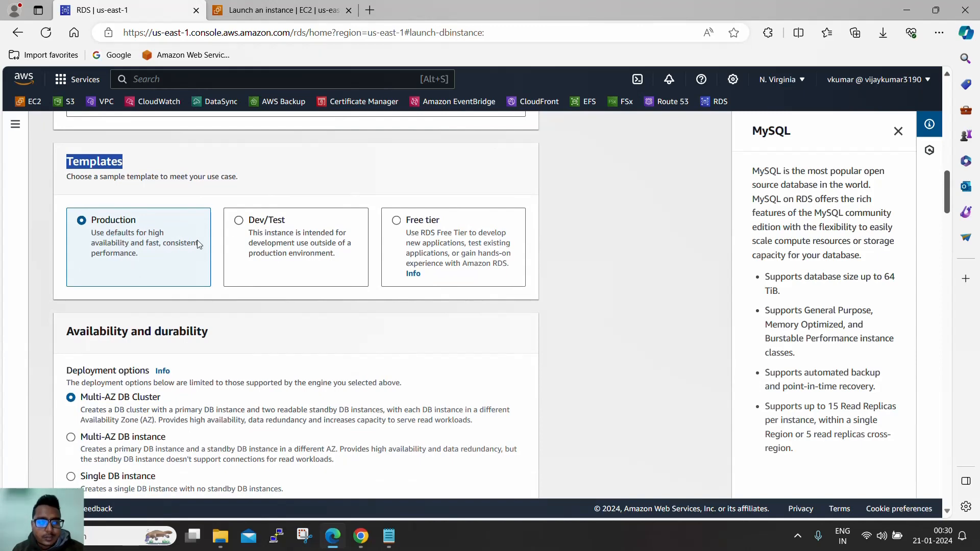
pyautogui.scroll(-3, 303, 311)
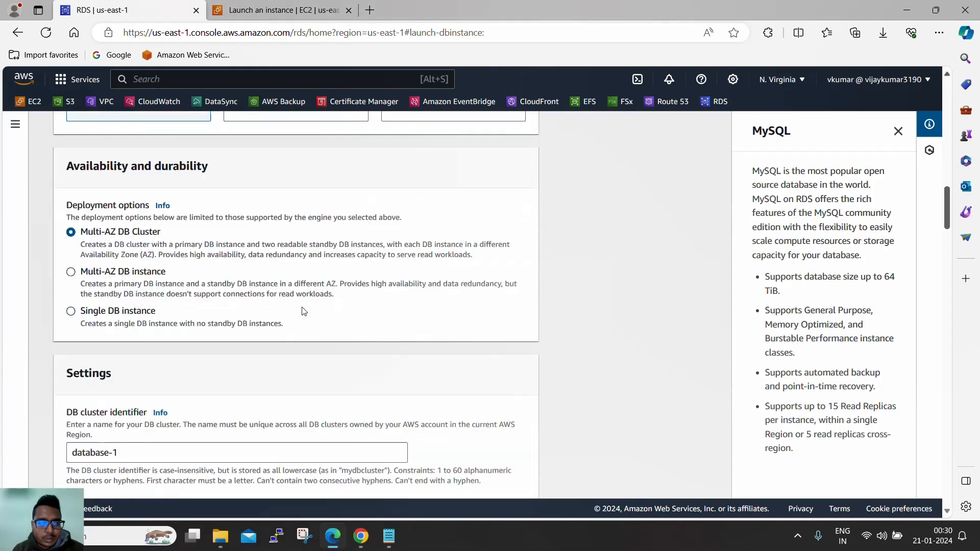
pyautogui.scroll(-1, 304, 311)
pyautogui.scroll(3, 141, 180)
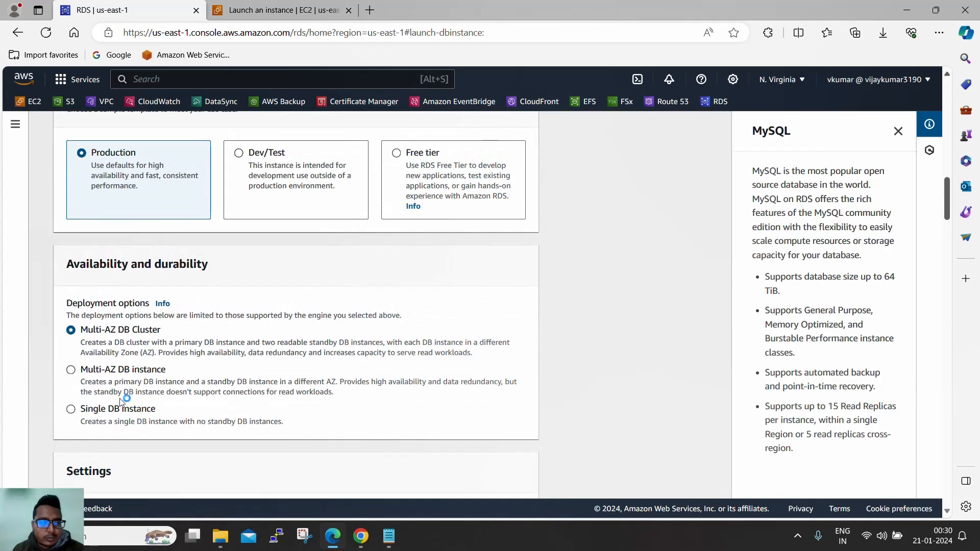
# - Choose Single DB instance deployment and check the database-1 instance identifier
pyautogui.click(71, 412)
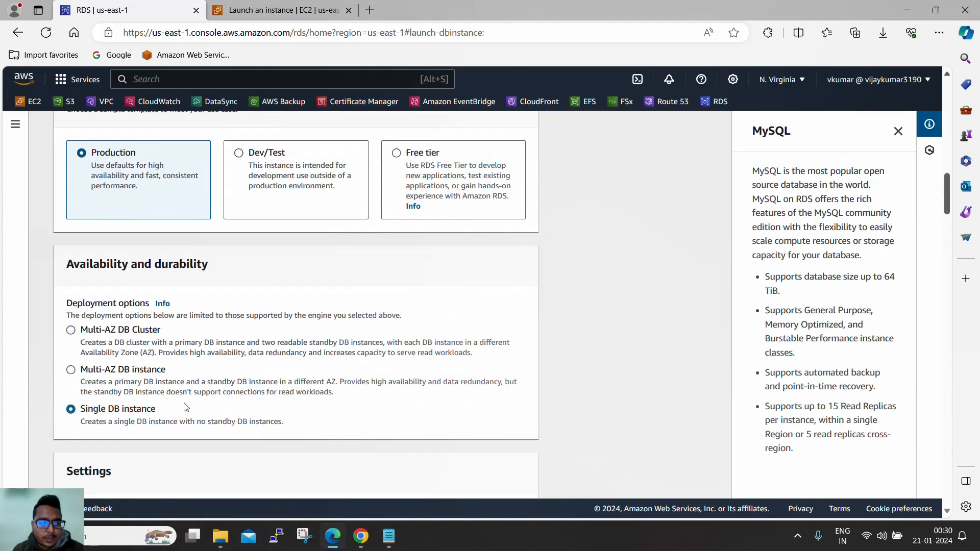
pyautogui.scroll(-2, 217, 381)
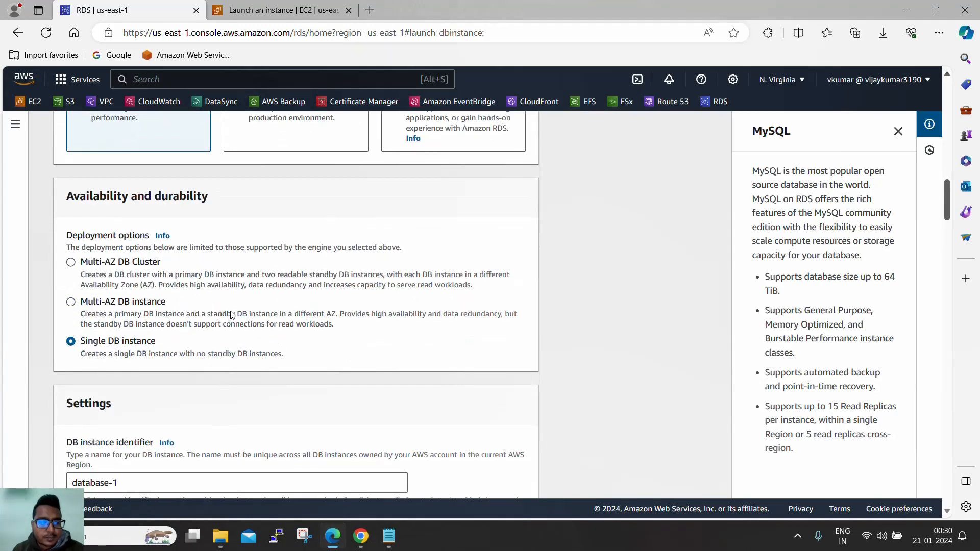
pyautogui.scroll(-4, 231, 313)
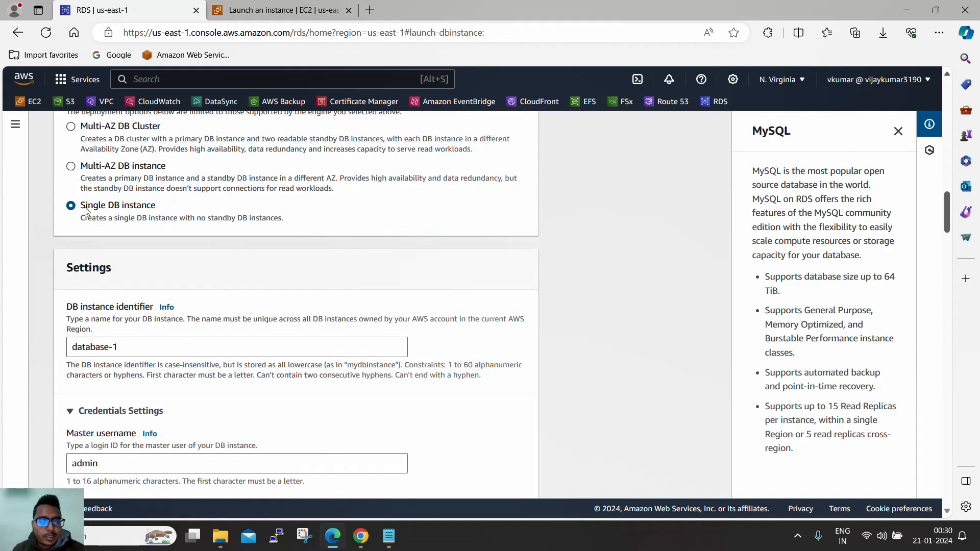
pyautogui.scroll(-3, 317, 258)
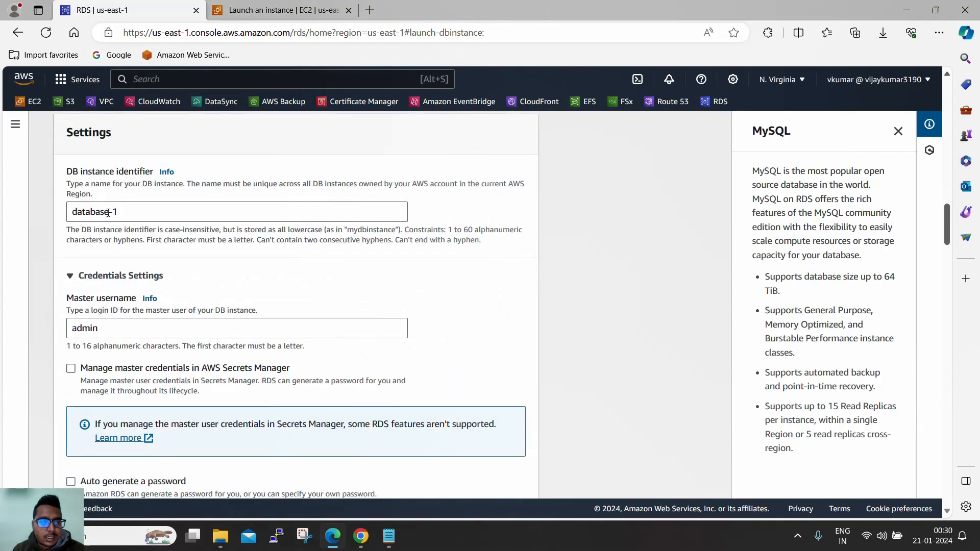
pyautogui.tripleClick(135, 213)
# - Enable Auto generate a password for the master credentials
pyautogui.scroll(-3, 263, 279)
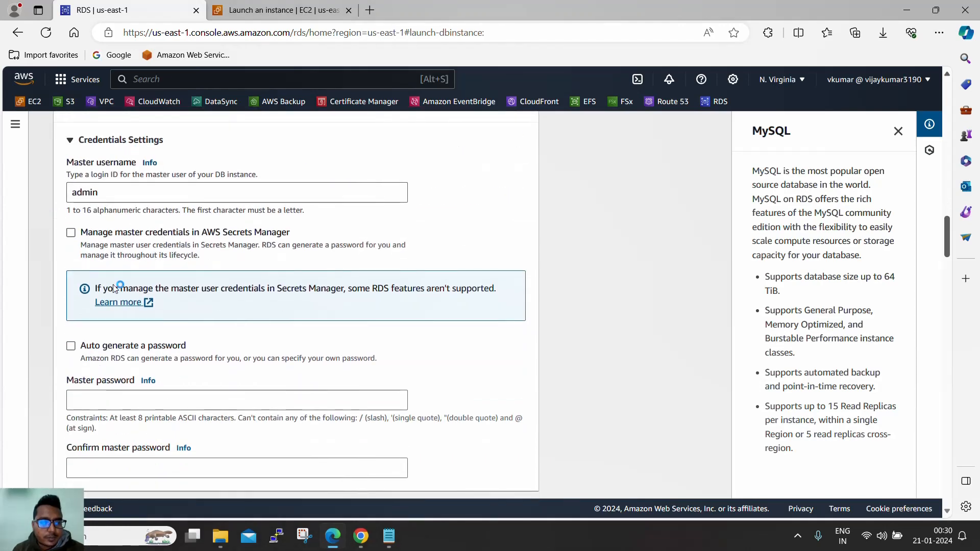
pyautogui.scroll(-2, 178, 291)
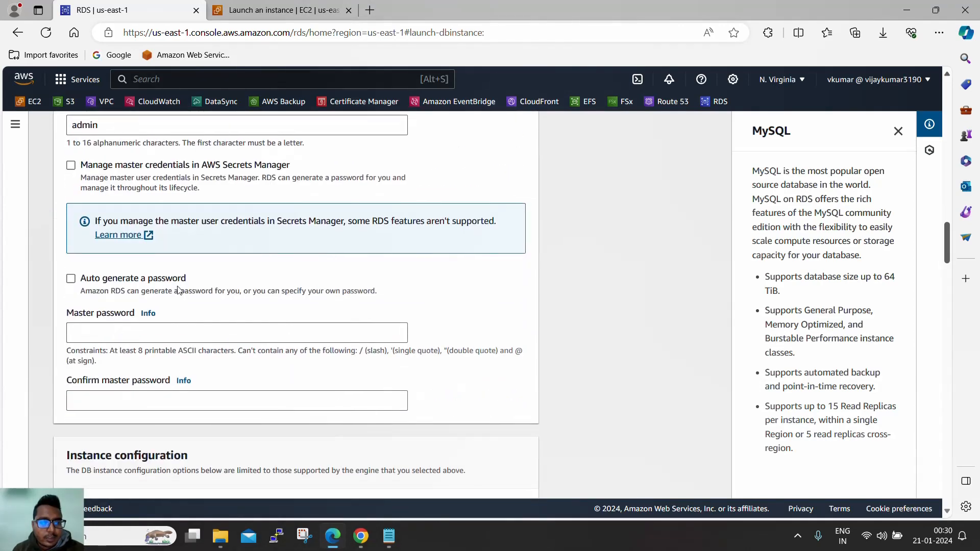
pyautogui.click(71, 278)
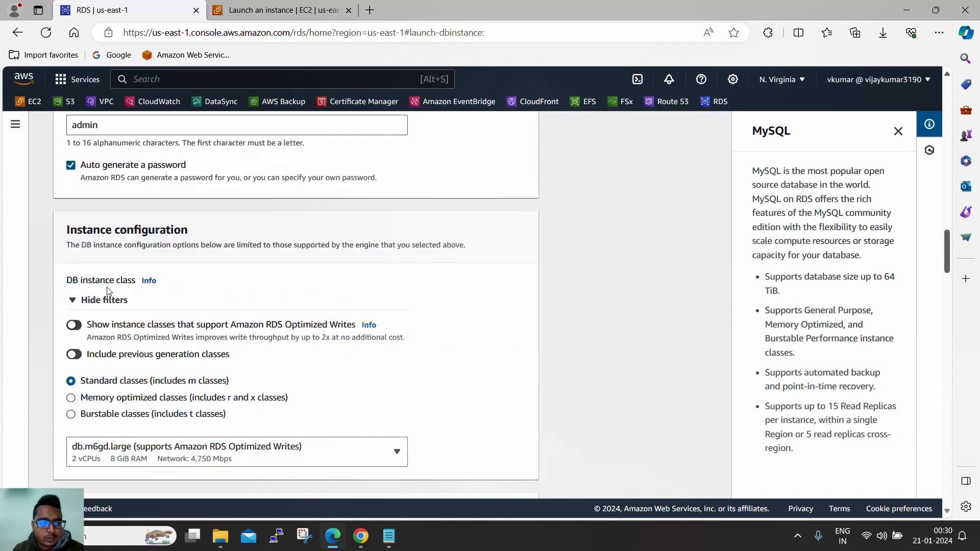
pyautogui.scroll(1, 138, 246)
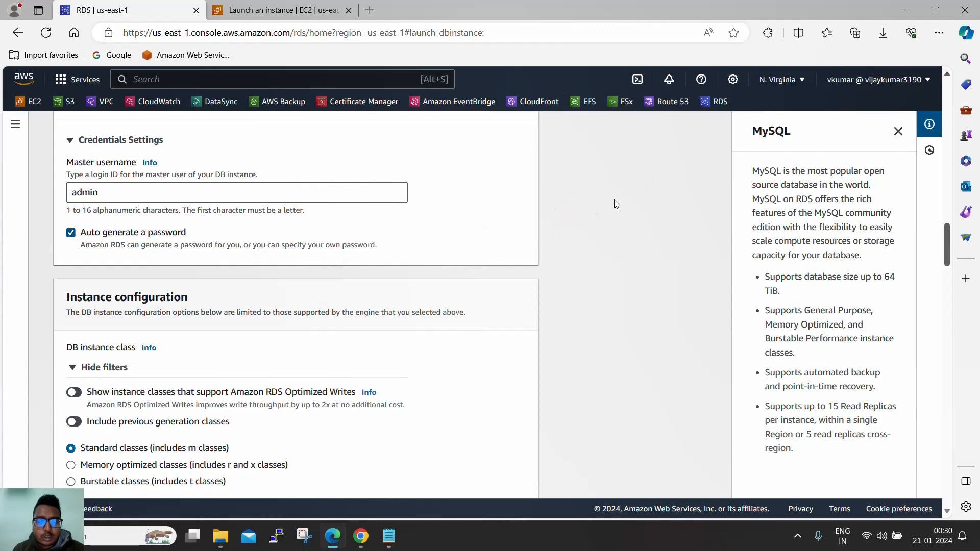
pyautogui.scroll(-1, 434, 257)
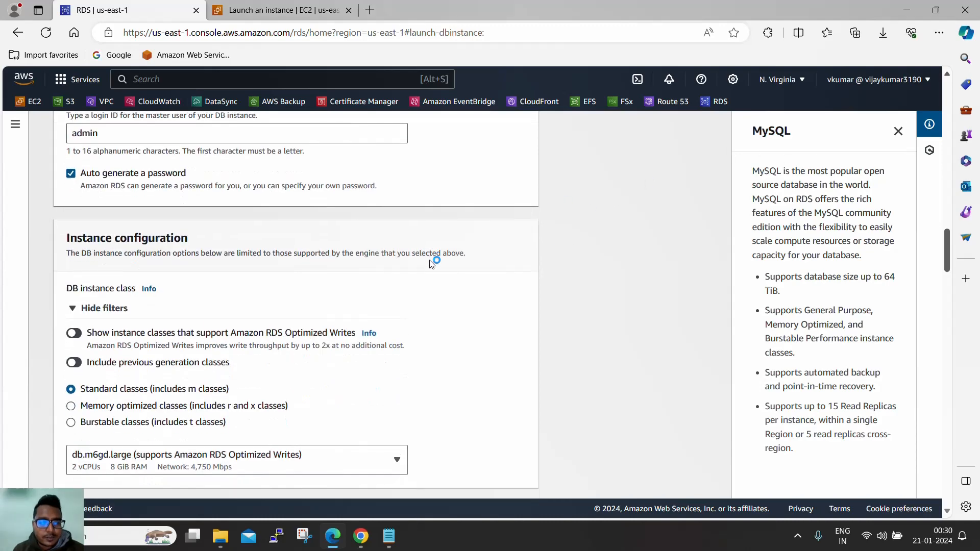
pyautogui.scroll(-2, 478, 256)
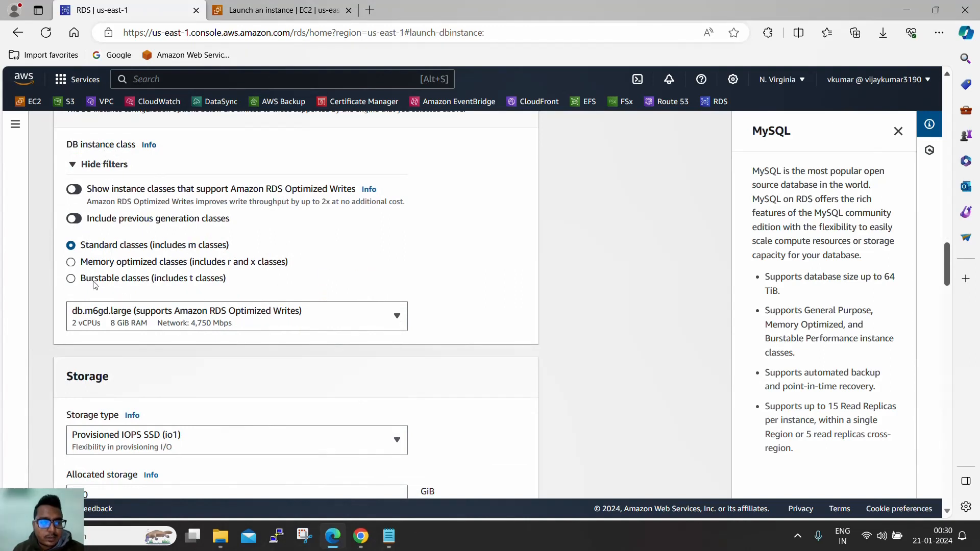
pyautogui.click(73, 285)
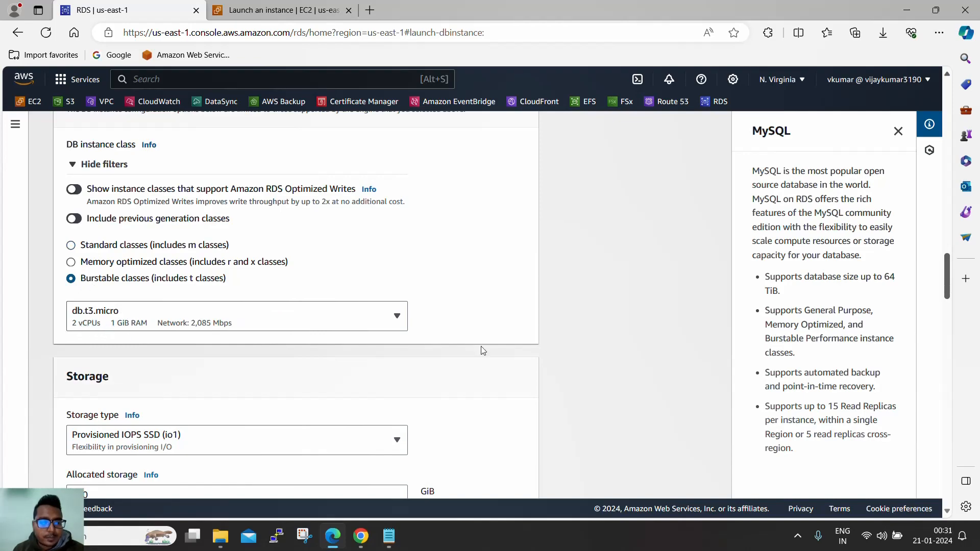
pyautogui.scroll(-20, 565, 324)
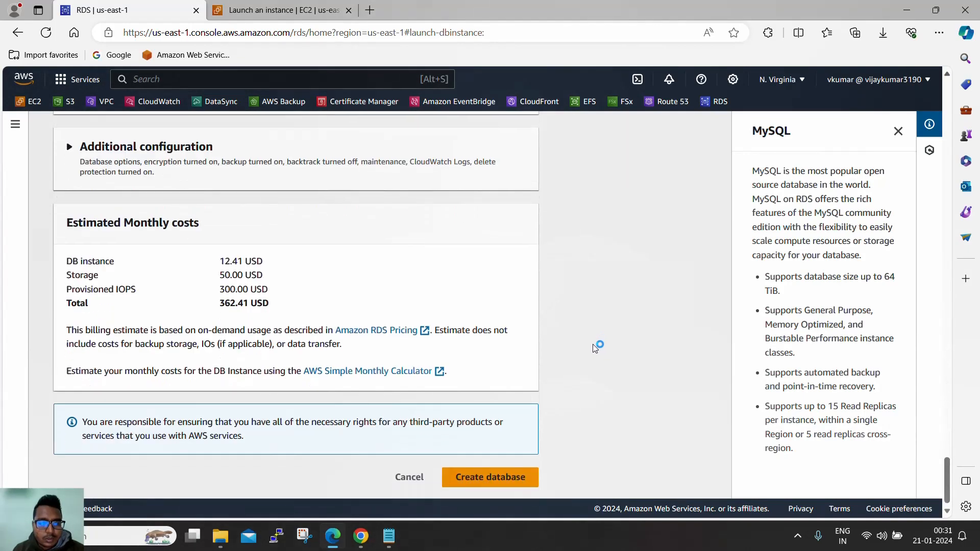
pyautogui.moveTo(220, 261); pyautogui.dragTo(237, 261)
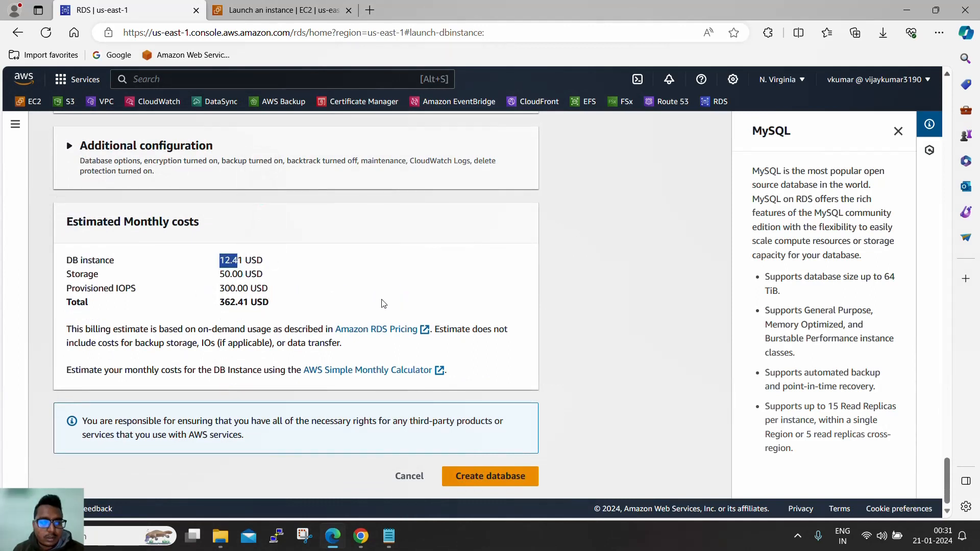
pyautogui.moveTo(220, 302); pyautogui.dragTo(237, 302)
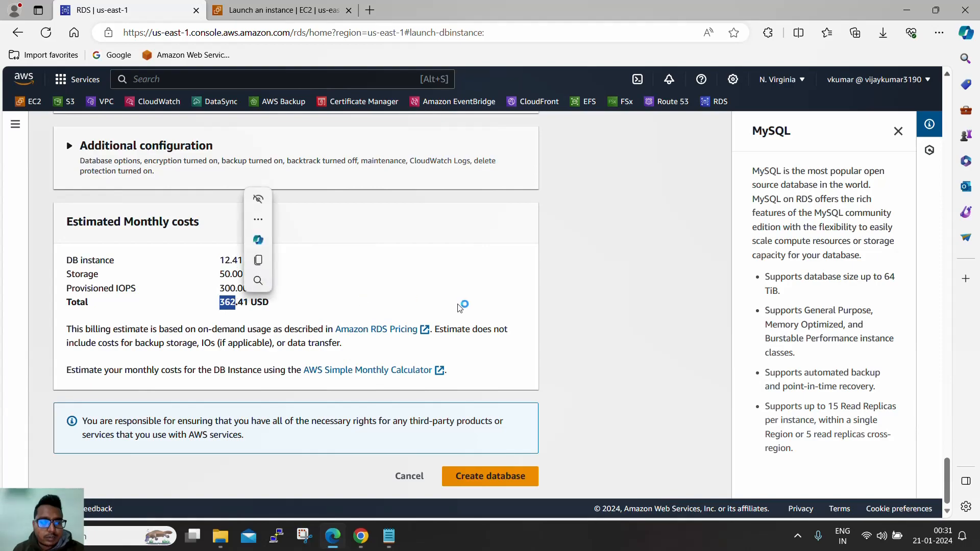
pyautogui.scroll(10, 541, 323)
pyautogui.scroll(10, 541, 325)
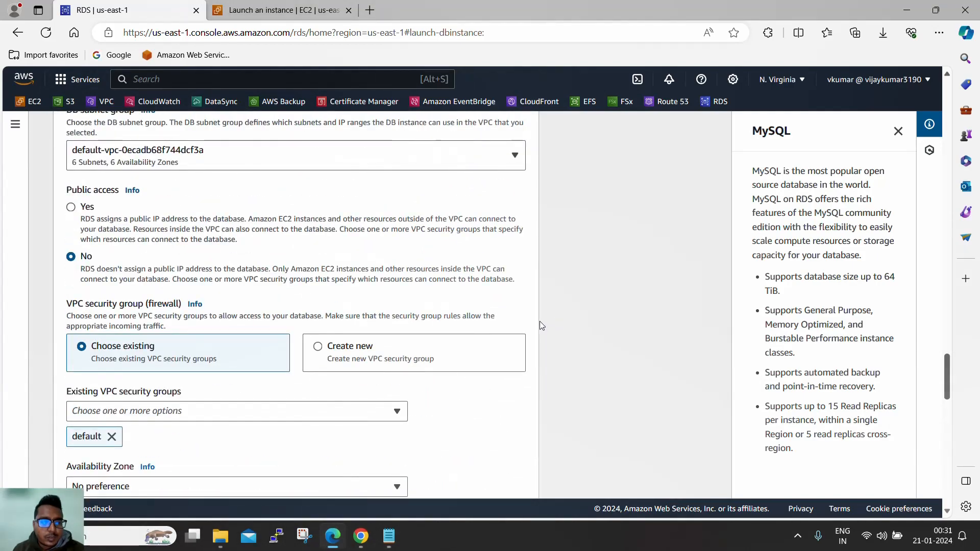
# - Change allocated storage from 400 GiB to 20 GiB
pyautogui.scroll(-3, 540, 321)
pyautogui.scroll(10, 540, 322)
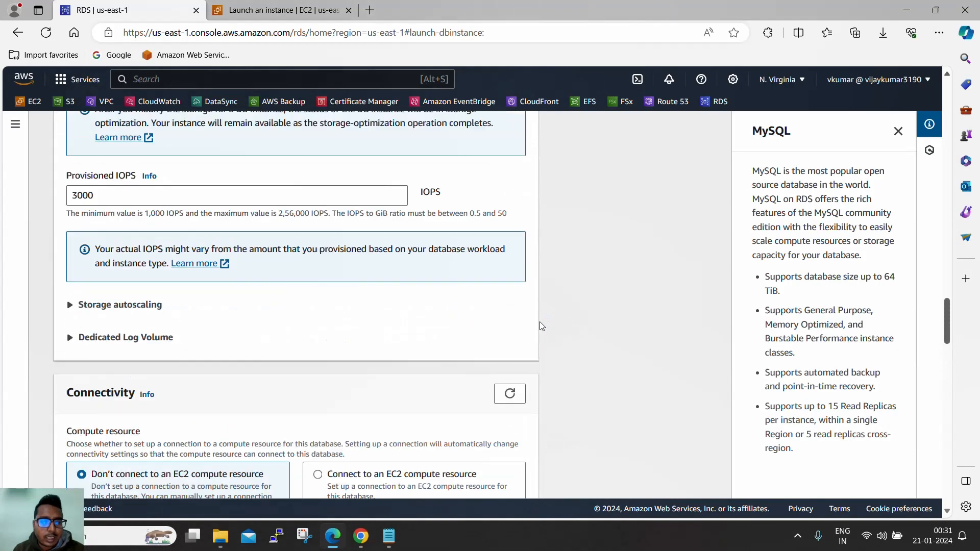
pyautogui.scroll(3, 540, 321)
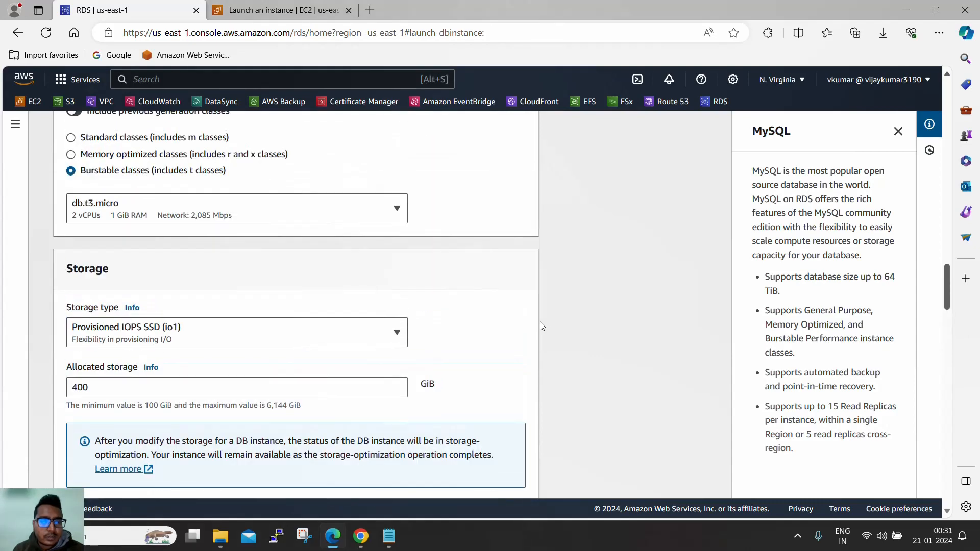
pyautogui.scroll(-2, 540, 320)
pyautogui.moveTo(109, 318); pyautogui.dragTo(22, 307)
pyautogui.write('20')
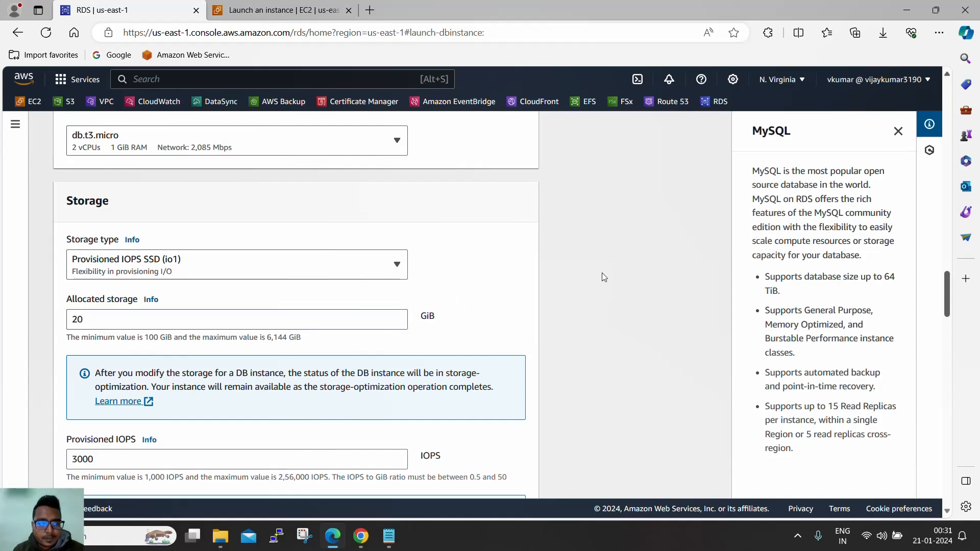
pyautogui.scroll(-5, 592, 286)
pyautogui.scroll(-15, 585, 314)
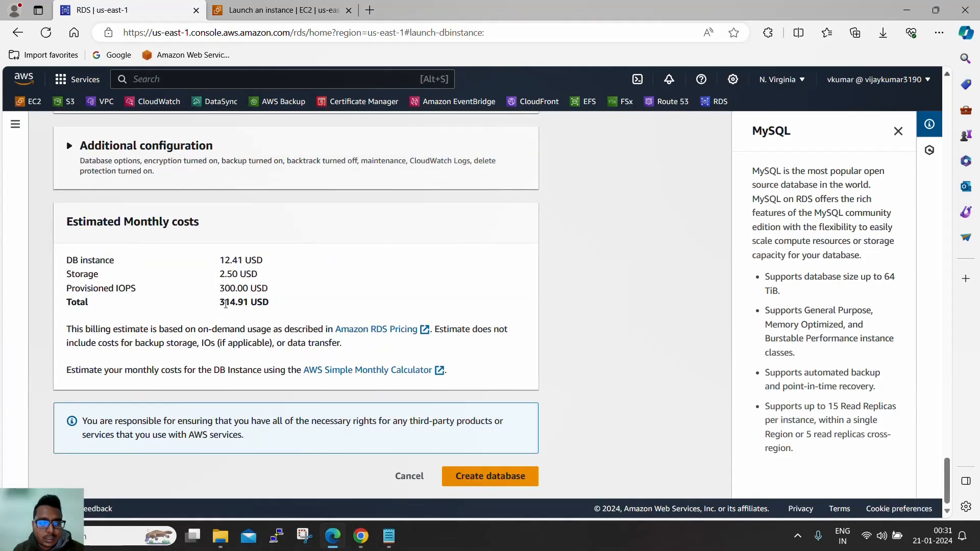
pyautogui.scroll(15, 226, 304)
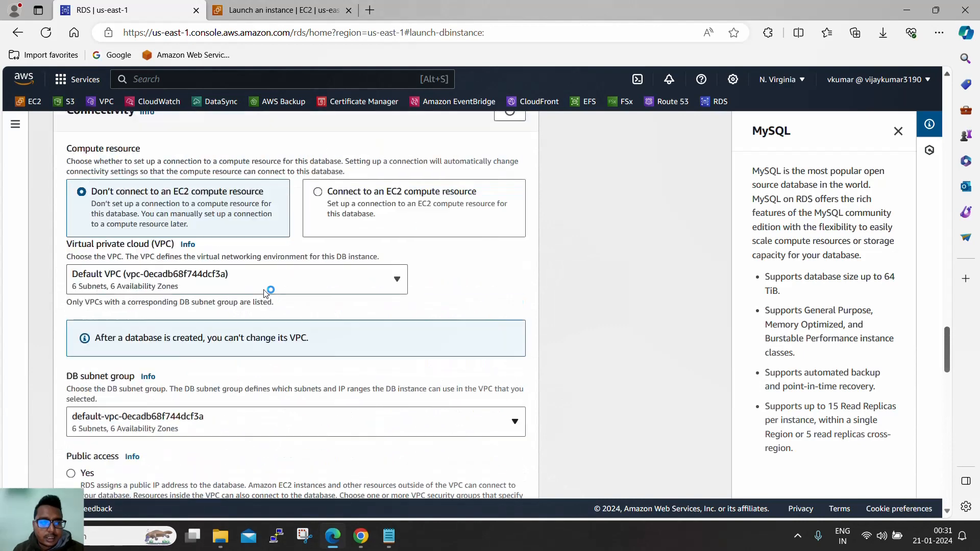
pyautogui.scroll(6, 265, 291)
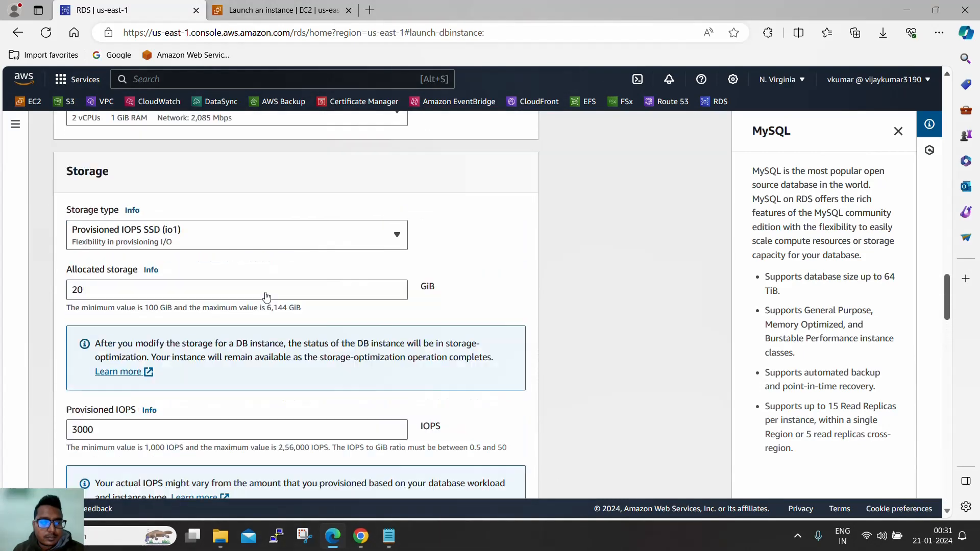
pyautogui.scroll(3, 265, 296)
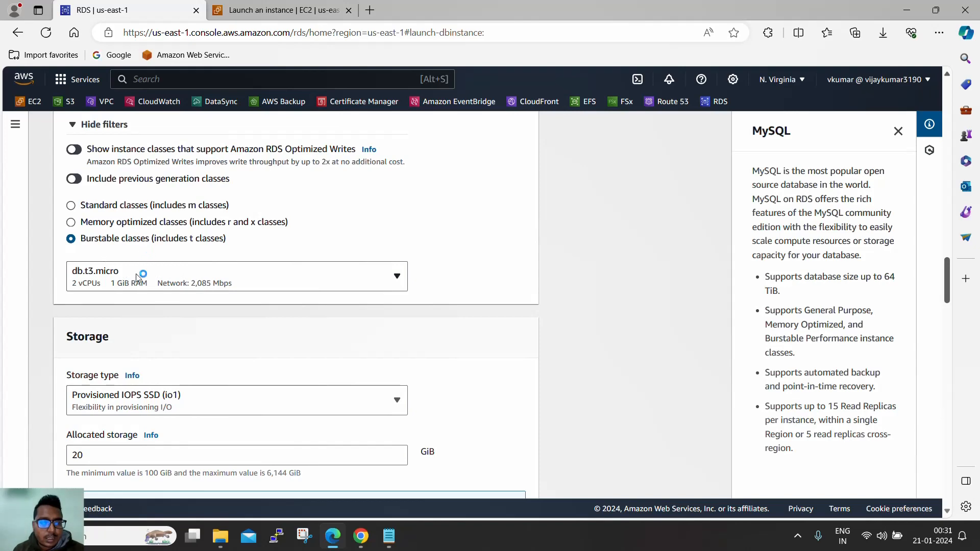
pyautogui.scroll(-4, 185, 298)
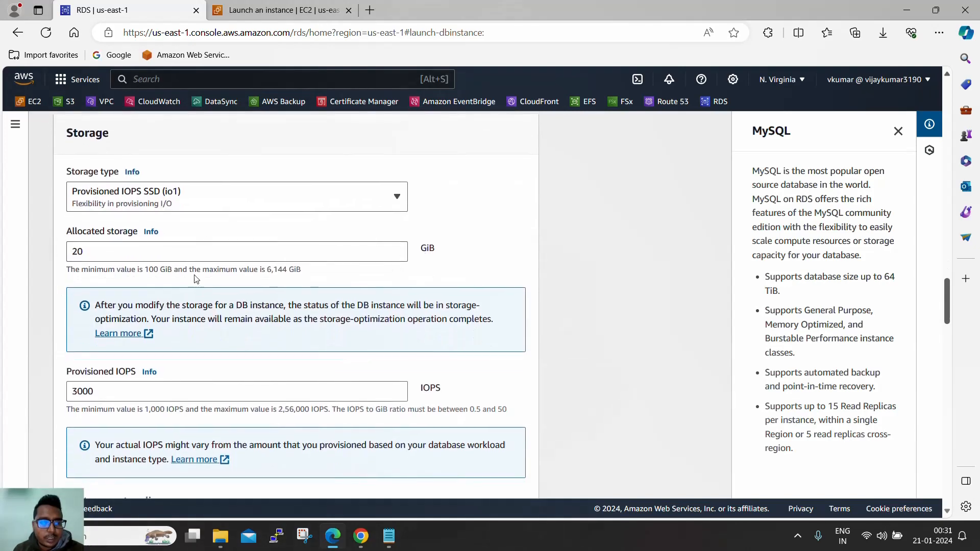
# - Switch storage type to General Purpose SSD (gp3) and re-enter 20 GiB allocated storage
pyautogui.click(231, 203)
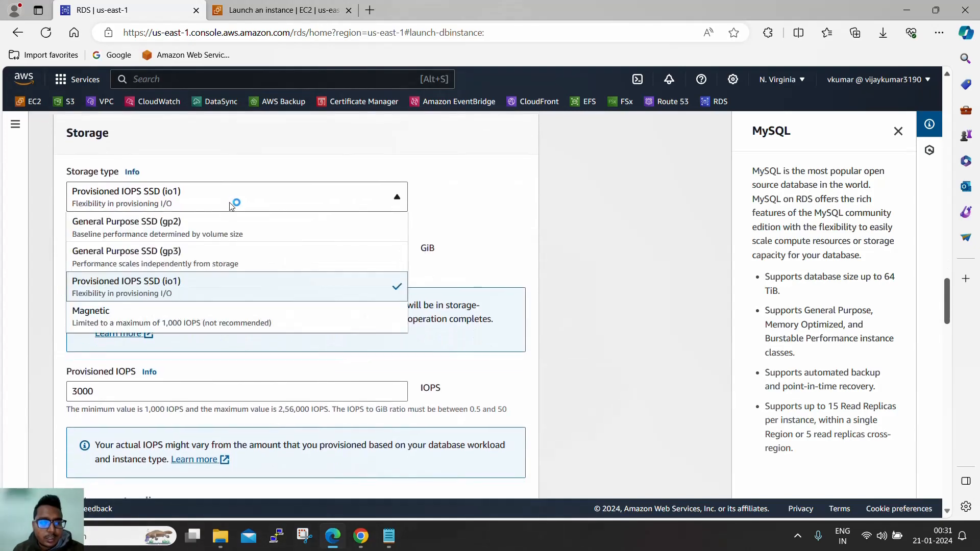
pyautogui.click(207, 258)
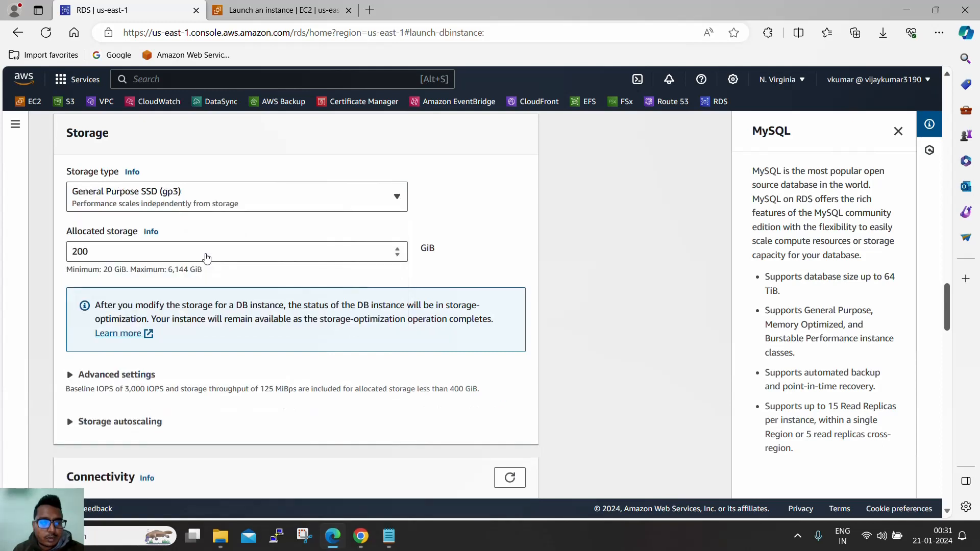
pyautogui.moveTo(153, 257); pyautogui.dragTo(3, 255)
pyautogui.write('20')
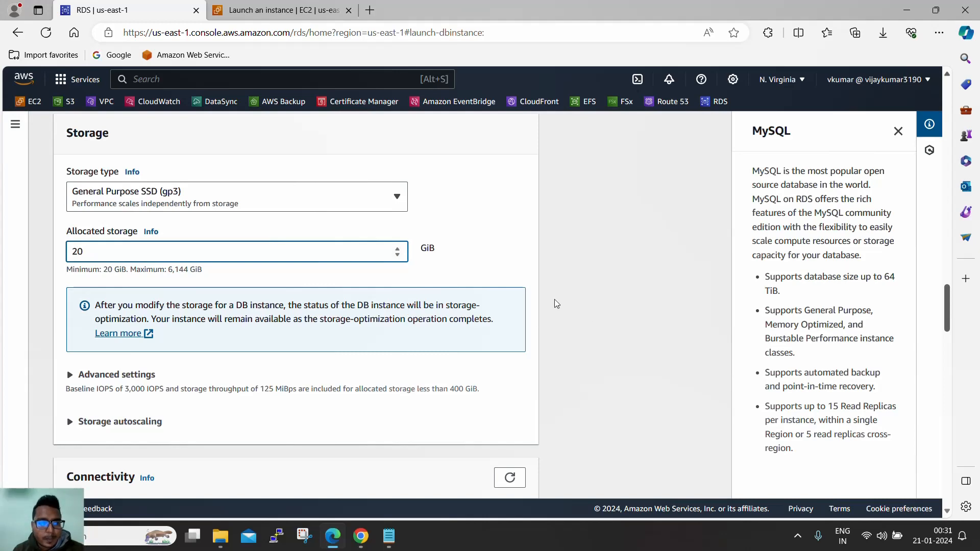
pyautogui.click(638, 298)
pyautogui.scroll(-15, 621, 292)
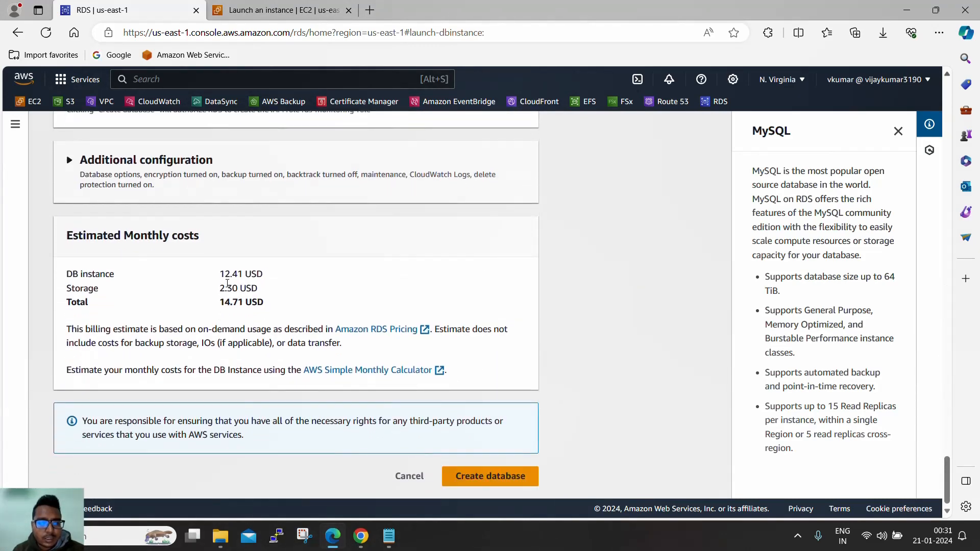
pyautogui.moveTo(221, 302); pyautogui.dragTo(244, 302)
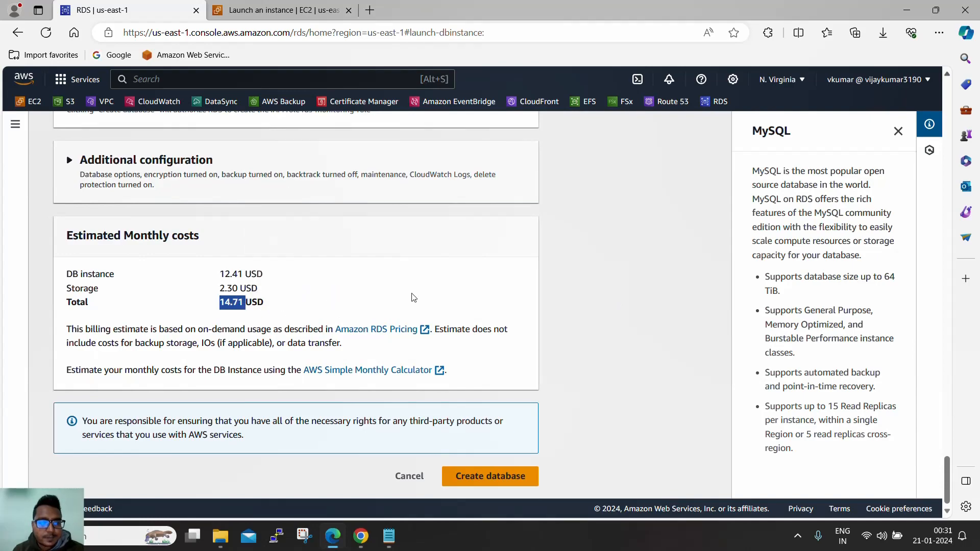
pyautogui.scroll(2, 412, 273)
pyautogui.scroll(20, 412, 273)
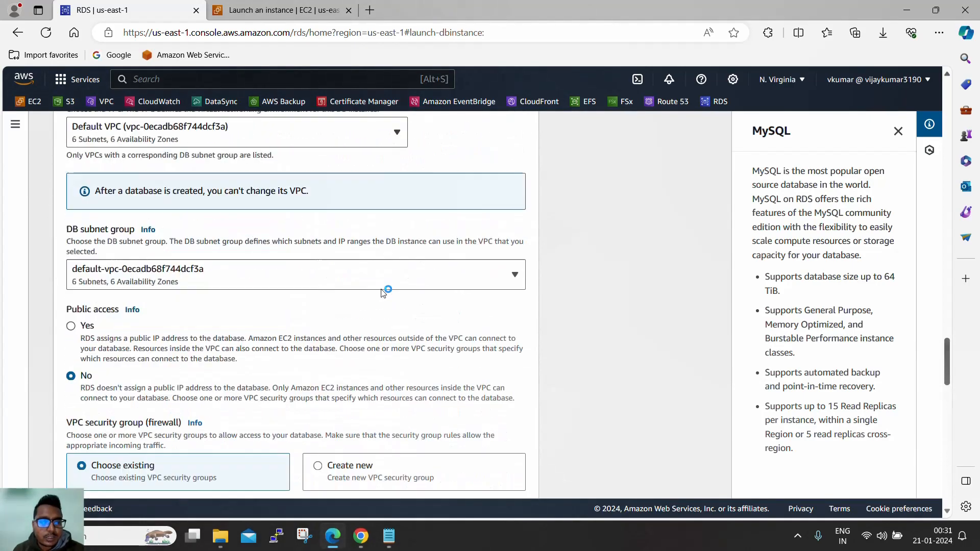
pyautogui.scroll(-5, 369, 290)
pyautogui.scroll(7, 352, 296)
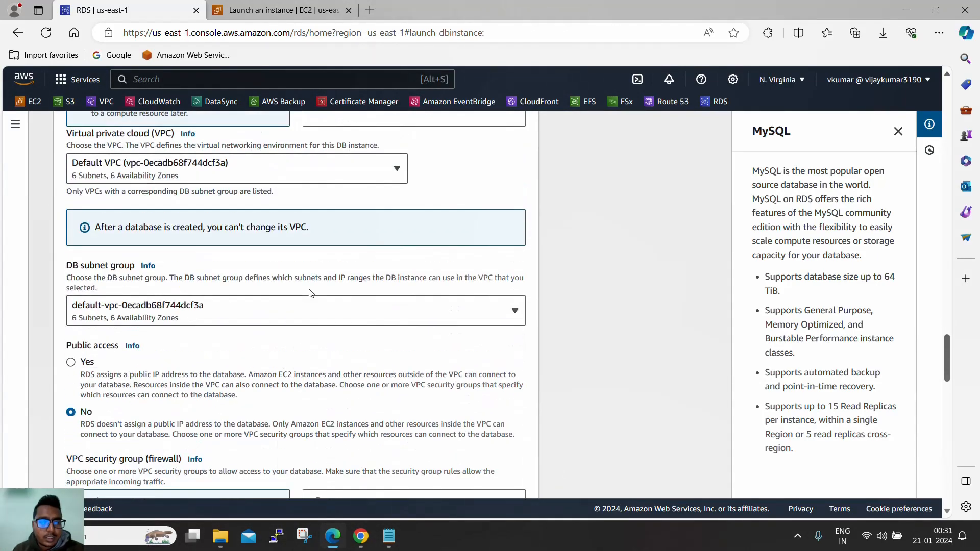
pyautogui.scroll(4, 310, 292)
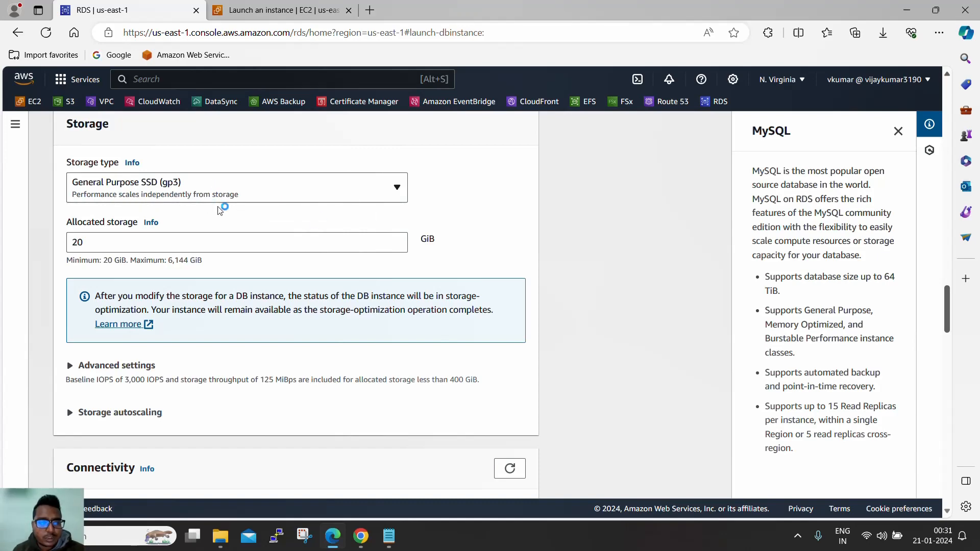
pyautogui.scroll(-3, 503, 244)
# - Expand the gp3 and Storage autoscaling options and leave Enable storage autoscaling unchecked
pyautogui.click(147, 233)
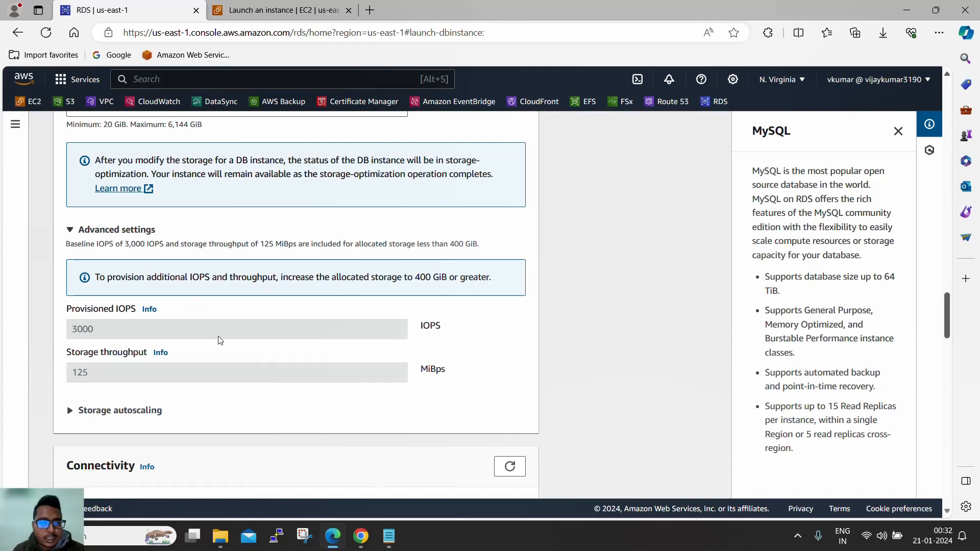
pyautogui.scroll(-3, 220, 340)
pyautogui.click(132, 275)
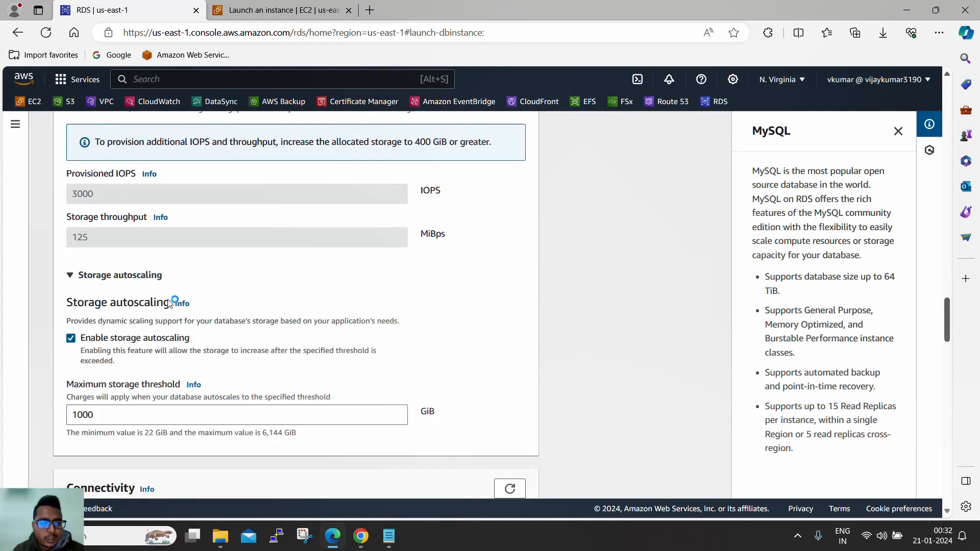
pyautogui.scroll(-4, 280, 317)
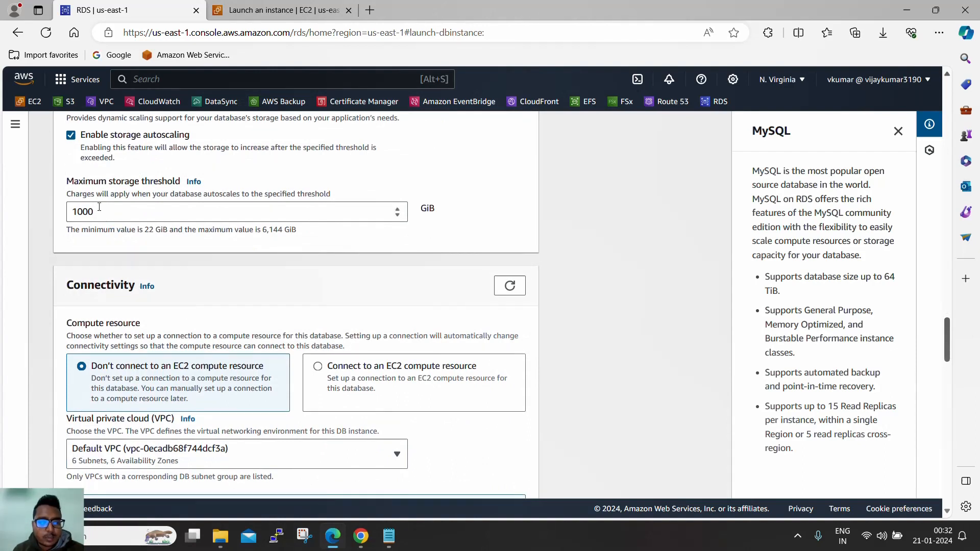
pyautogui.click(73, 137)
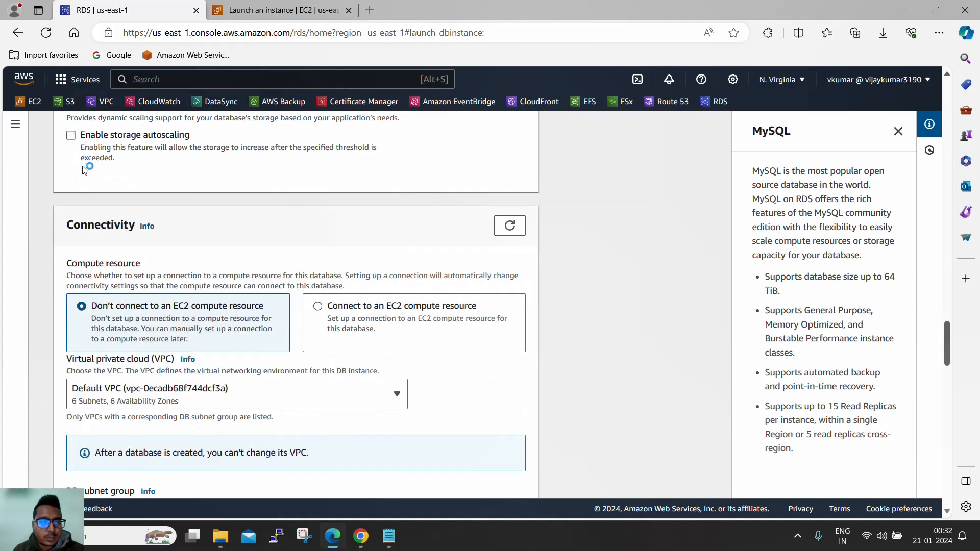
pyautogui.click(74, 137)
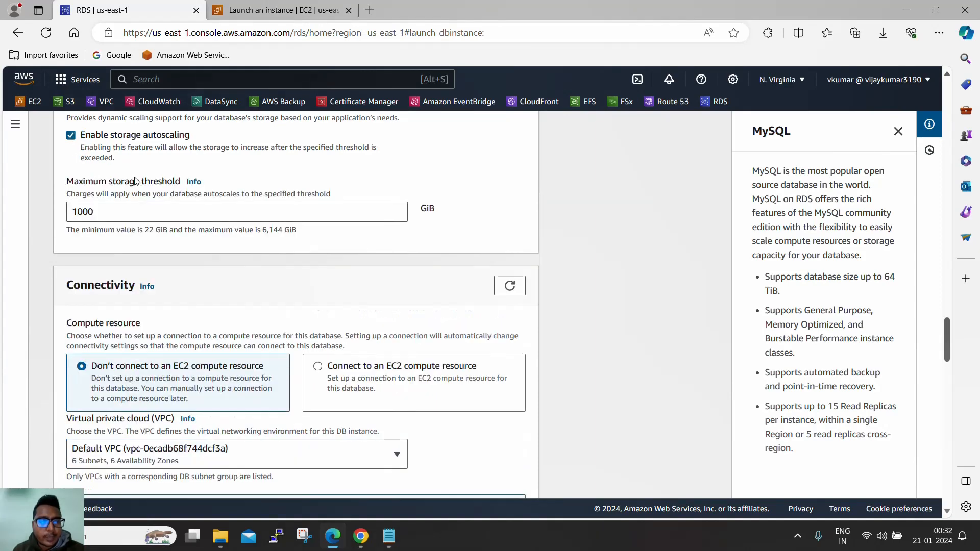
pyautogui.click(72, 138)
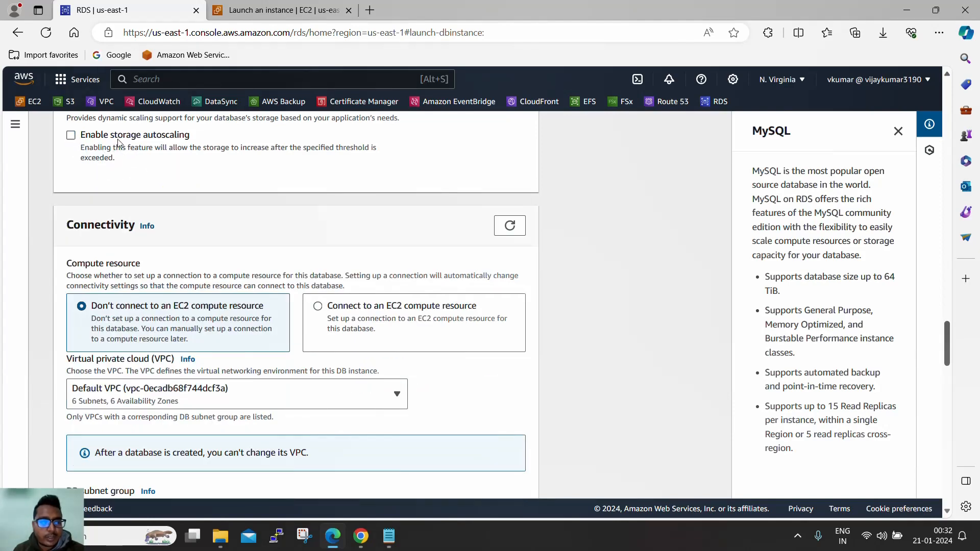
pyautogui.scroll(-1, 234, 175)
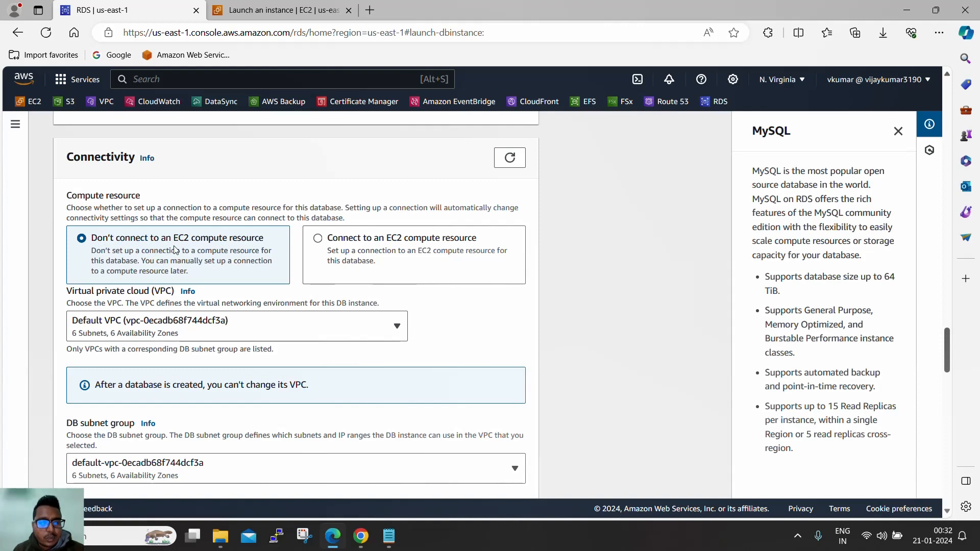
pyautogui.click(336, 244)
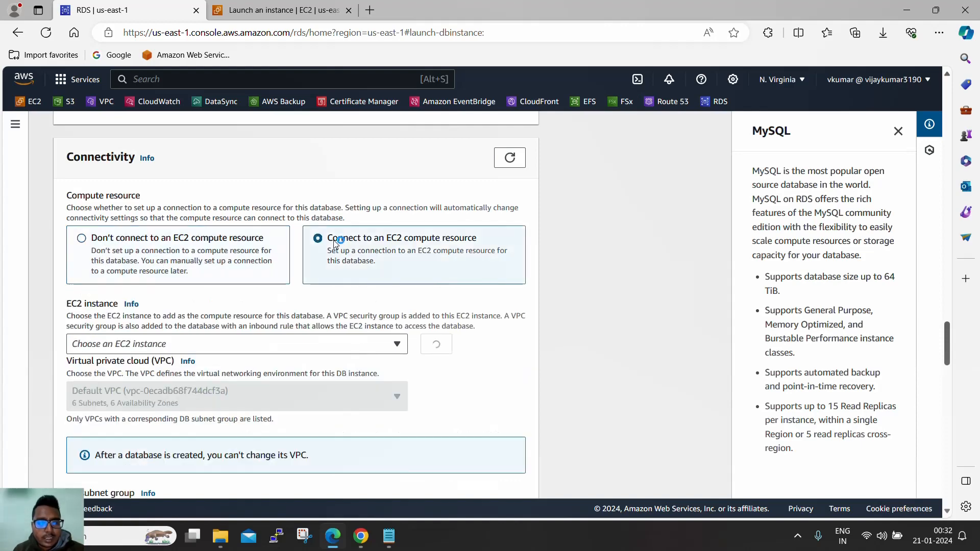
pyautogui.click(369, 342)
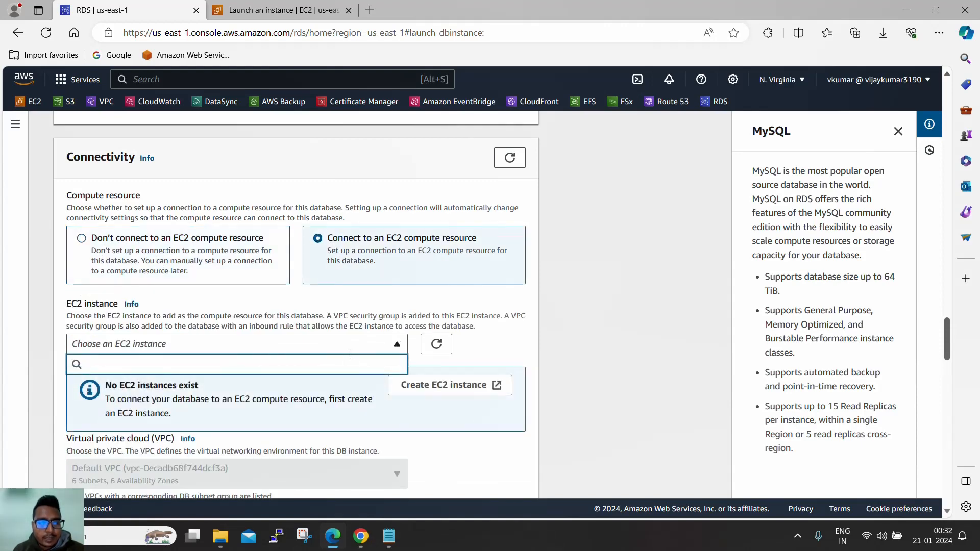
pyautogui.click(146, 240)
pyautogui.click(143, 241)
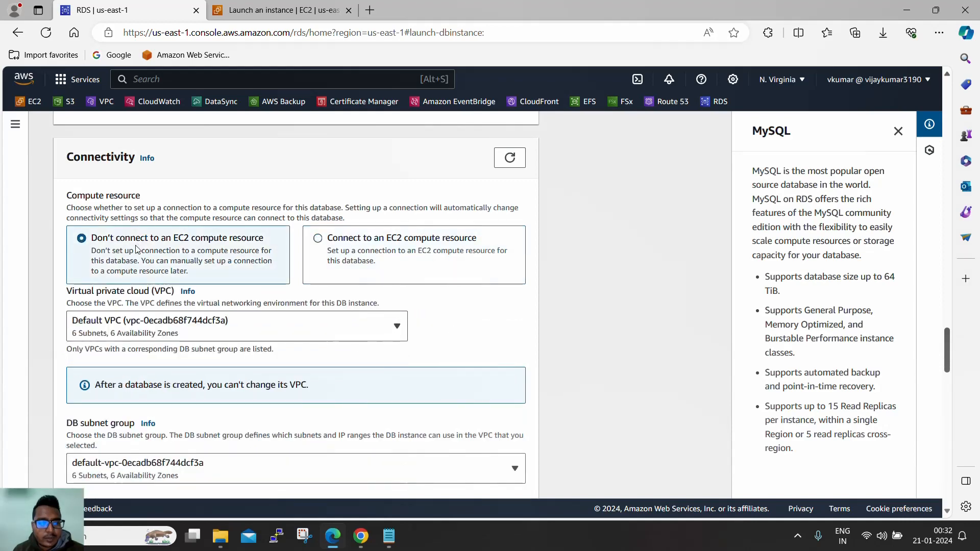
pyautogui.scroll(-1, 220, 257)
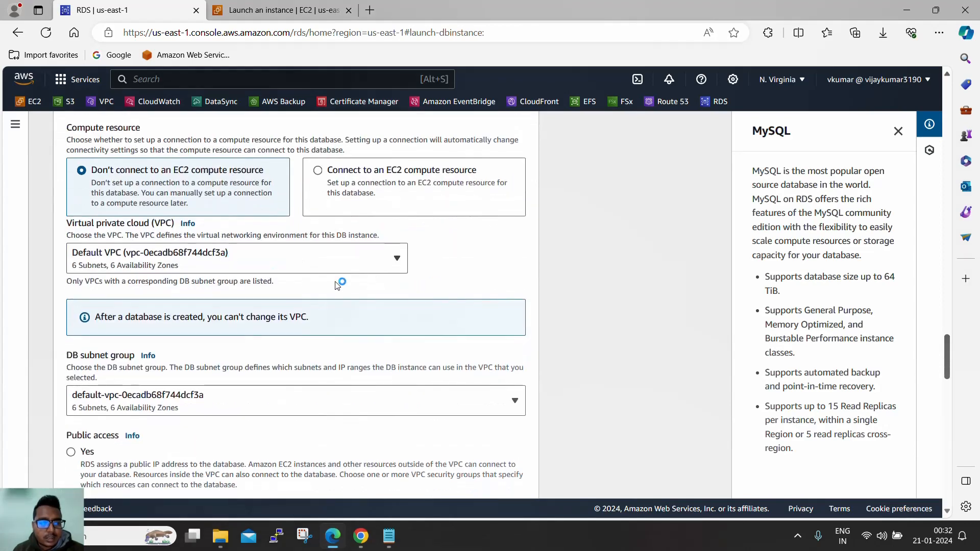
pyautogui.scroll(-1, 444, 289)
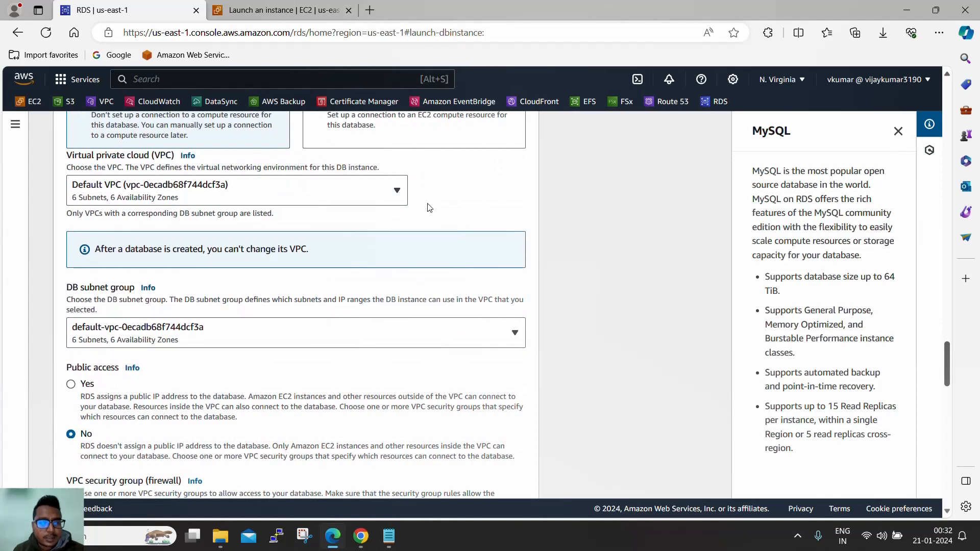
pyautogui.scroll(-1, 449, 213)
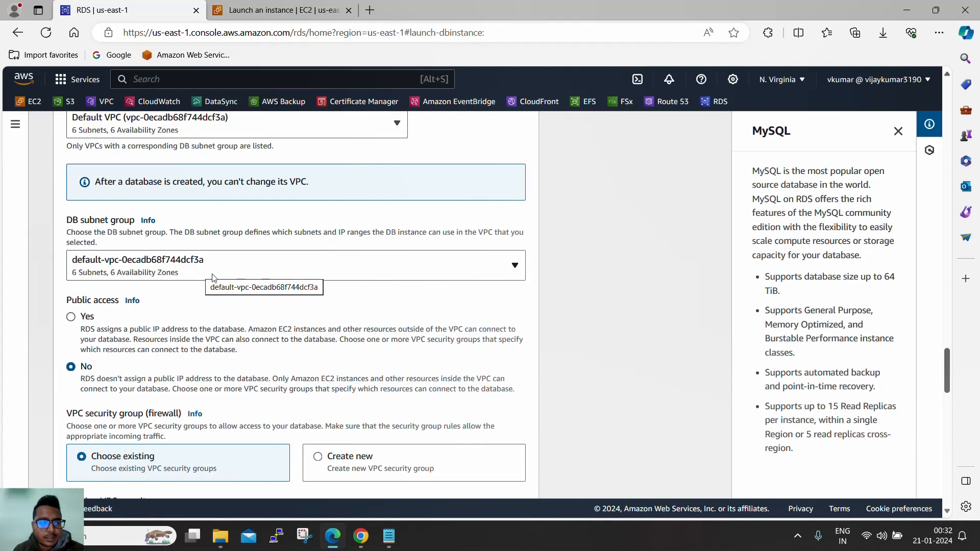
pyautogui.scroll(-1, 226, 291)
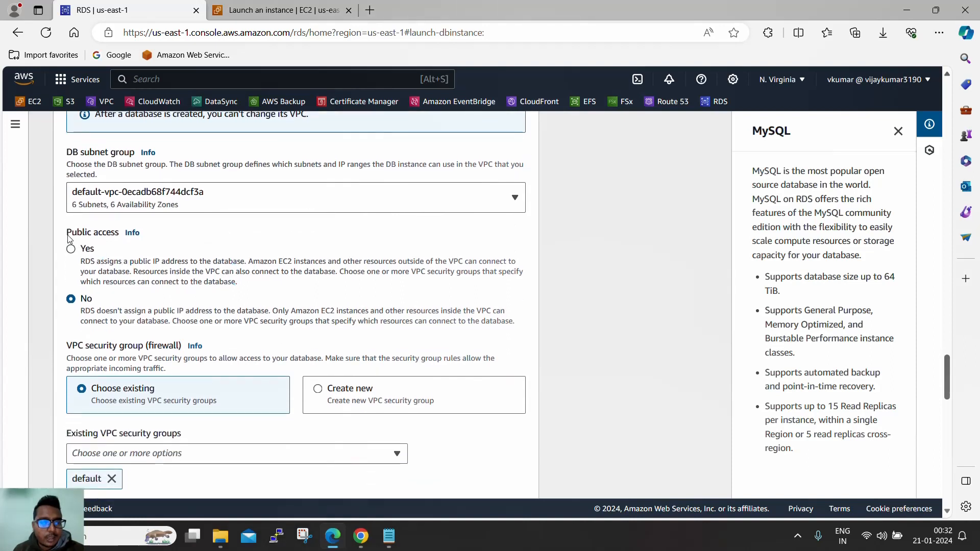
pyautogui.moveTo(68, 234); pyautogui.dragTo(117, 238)
pyautogui.click(72, 249)
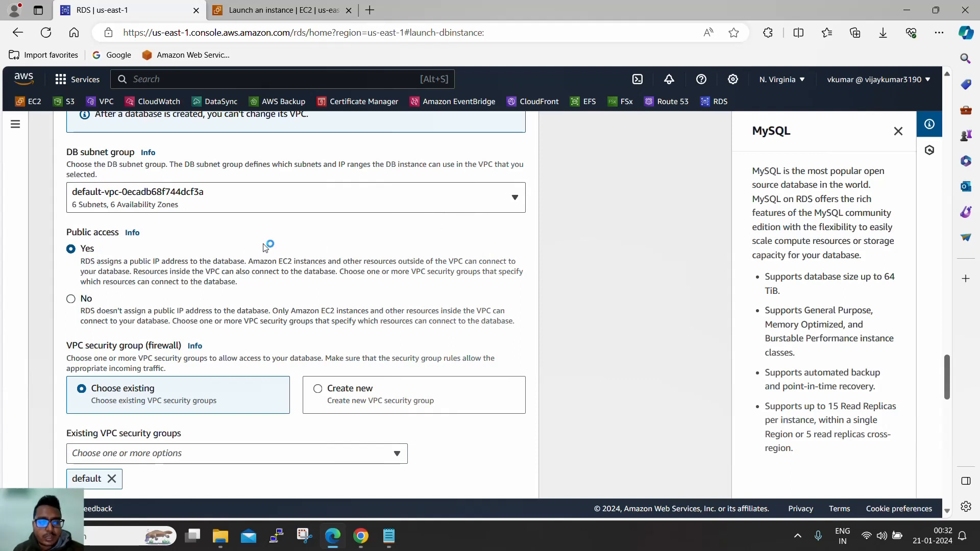
pyautogui.click(72, 301)
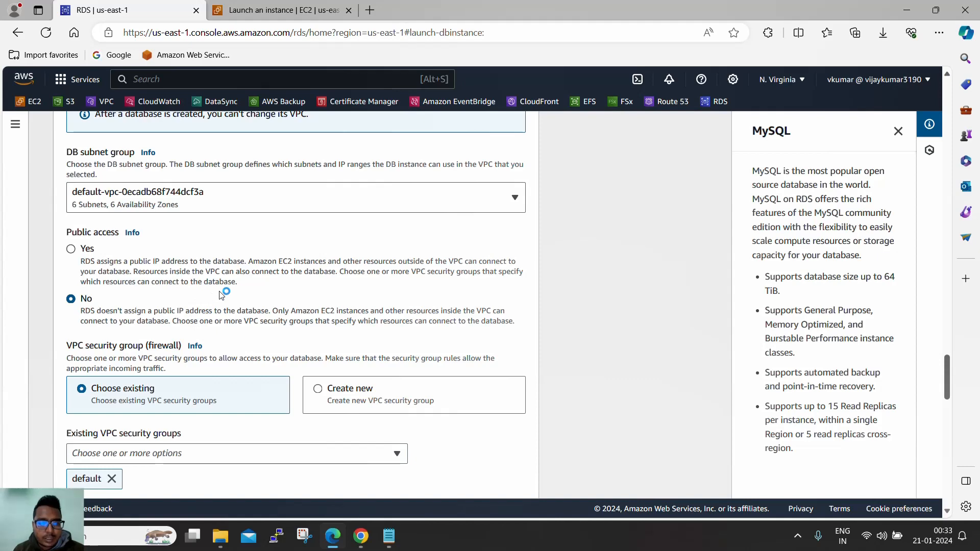
pyautogui.scroll(-3, 222, 293)
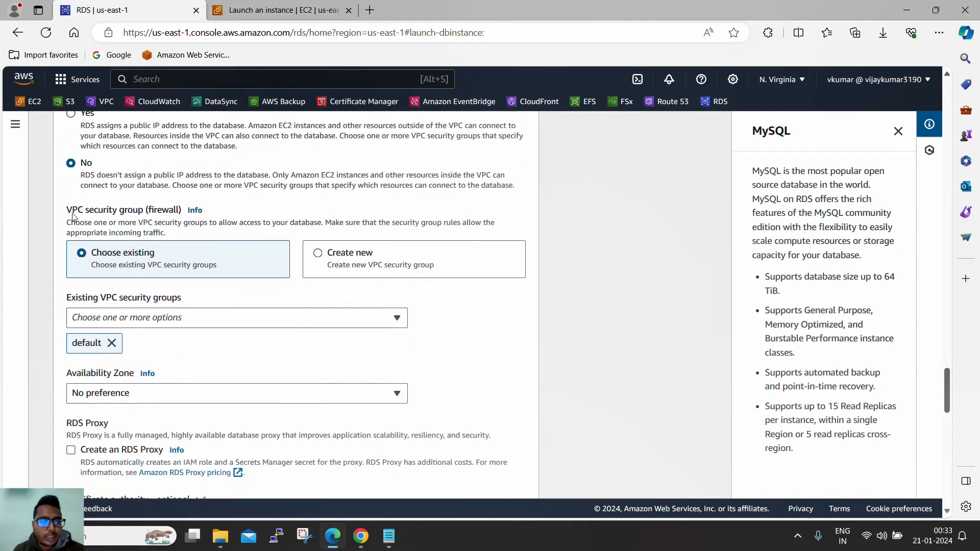
# - Choose Create new VPC security group and name it RDS-SG
pyautogui.click(312, 257)
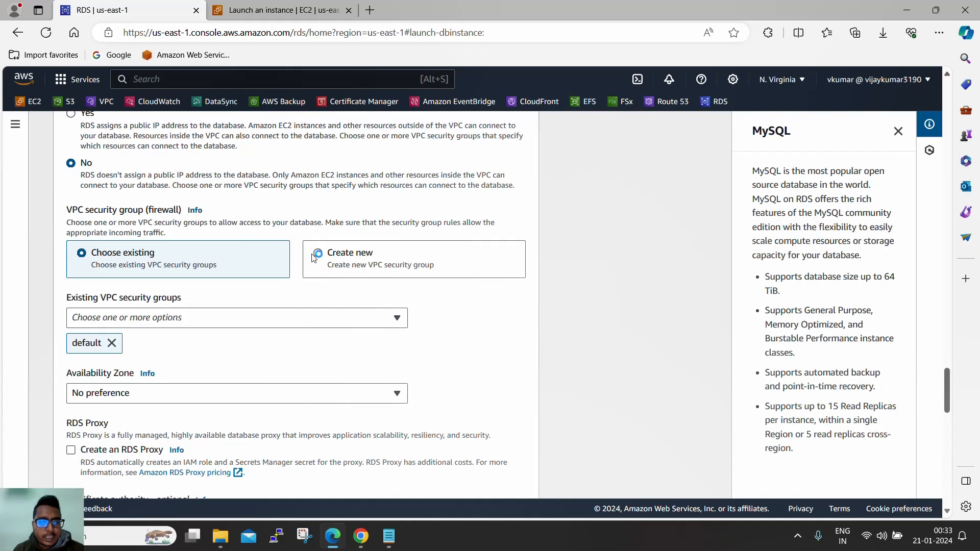
pyautogui.click(262, 319)
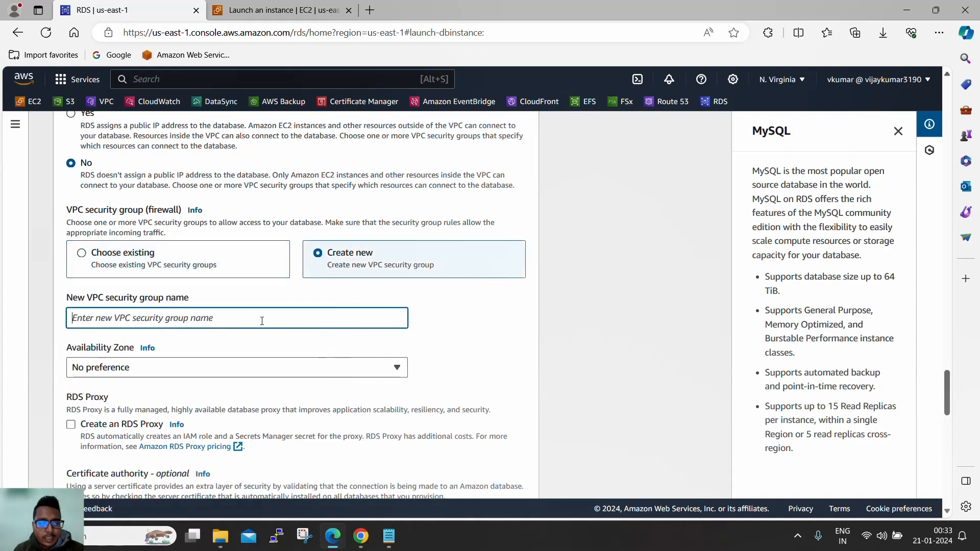
pyautogui.write('RDS-SG')
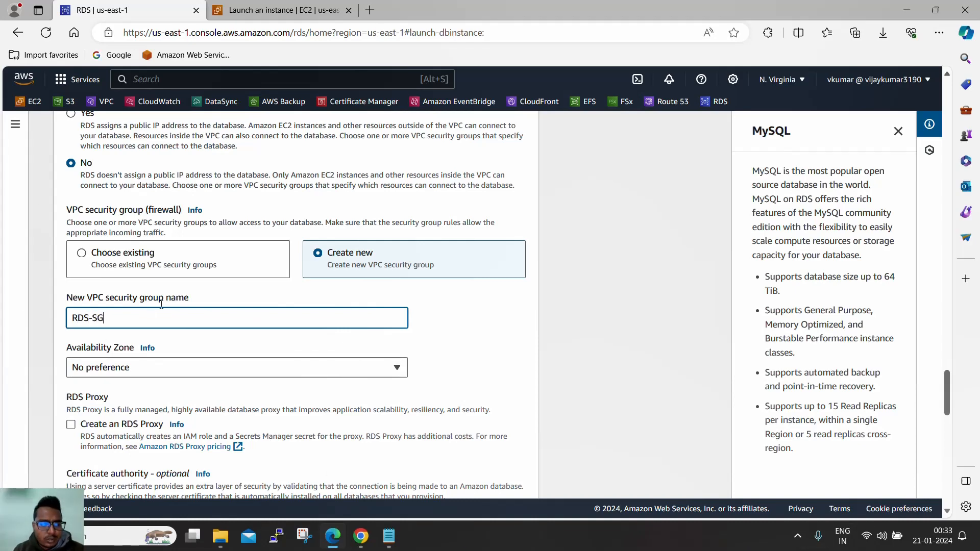
pyautogui.scroll(-3, 162, 272)
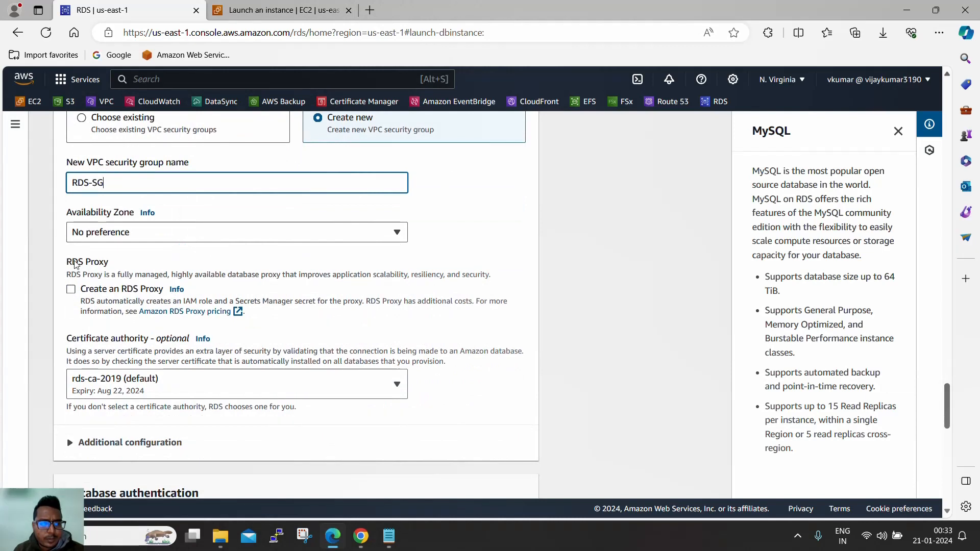
pyautogui.moveTo(69, 262); pyautogui.dragTo(109, 263)
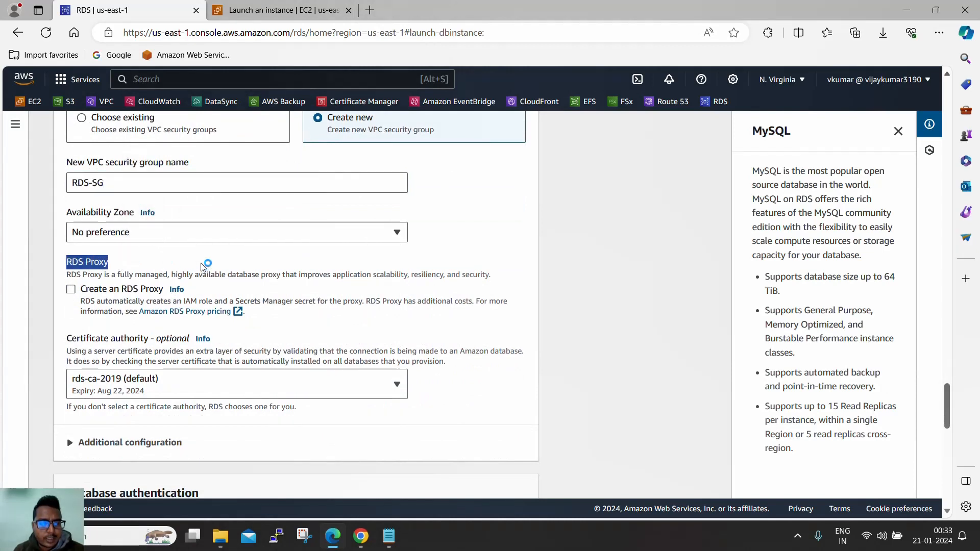
pyautogui.click(103, 270)
pyautogui.scroll(-1, 160, 263)
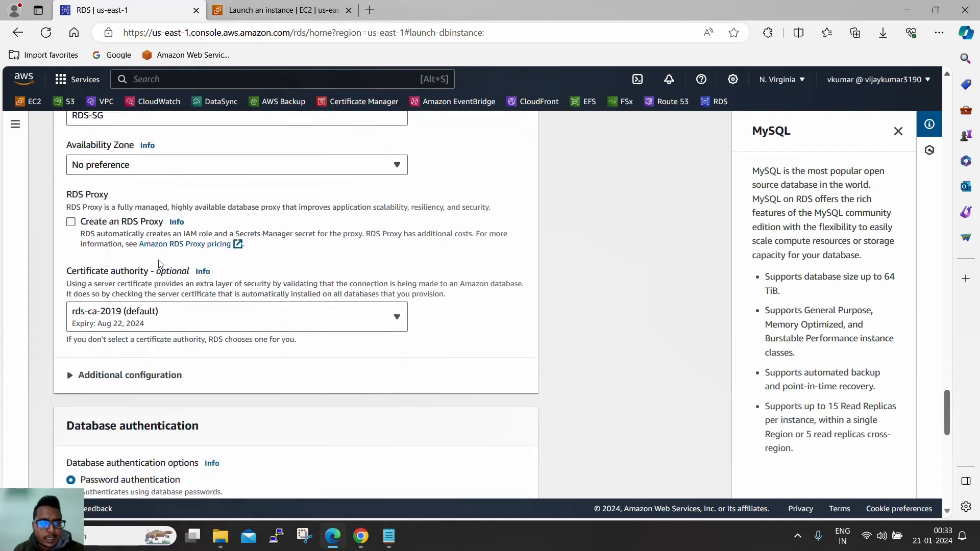
pyautogui.scroll(-2, 166, 225)
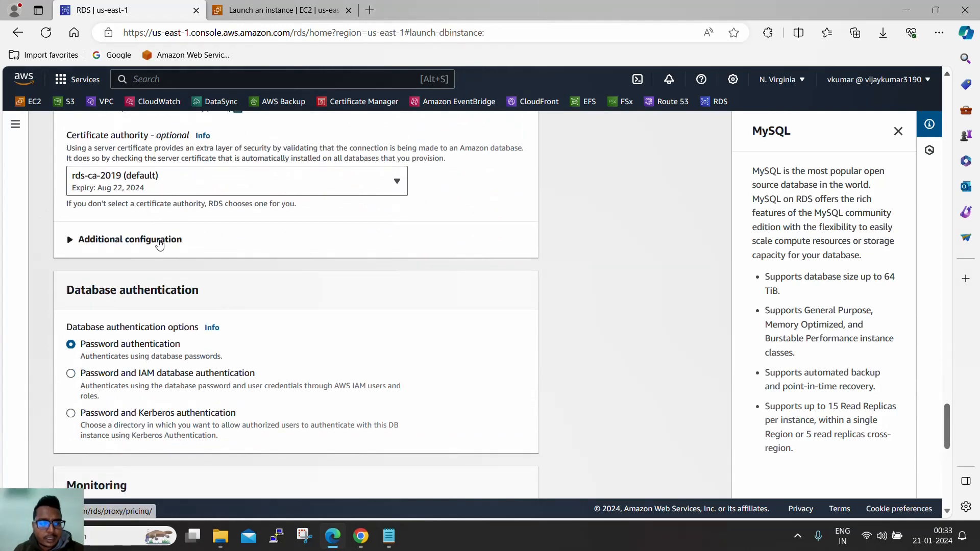
# - Expand connectivity Additional configuration to confirm port 3306, then uncheck Enable Enhanced Monitoring
pyautogui.click(158, 241)
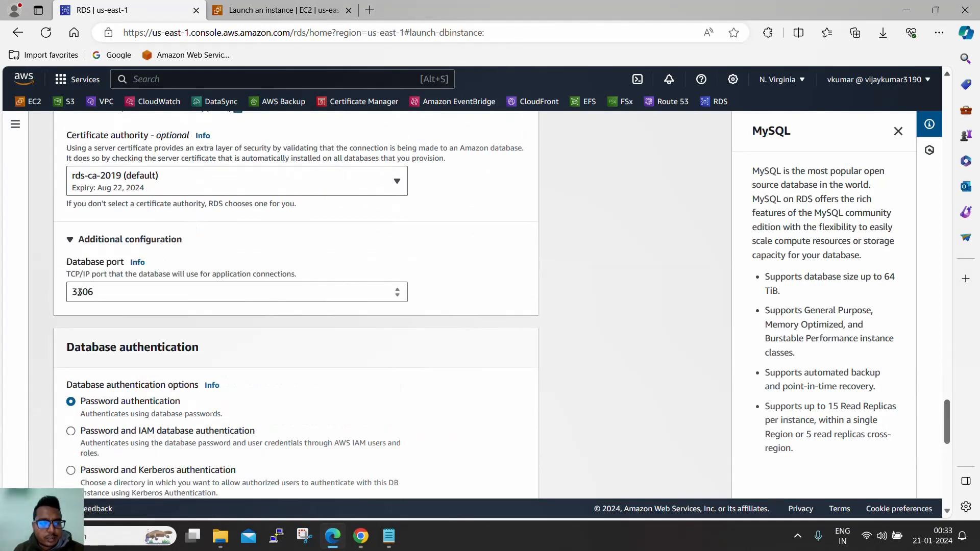
pyautogui.moveTo(100, 293); pyautogui.dragTo(44, 296)
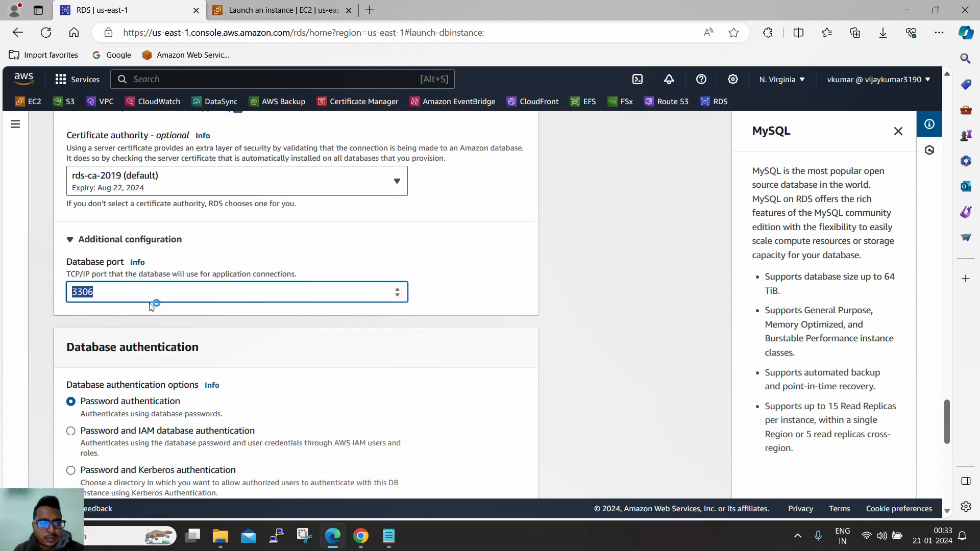
pyautogui.scroll(-3, 148, 296)
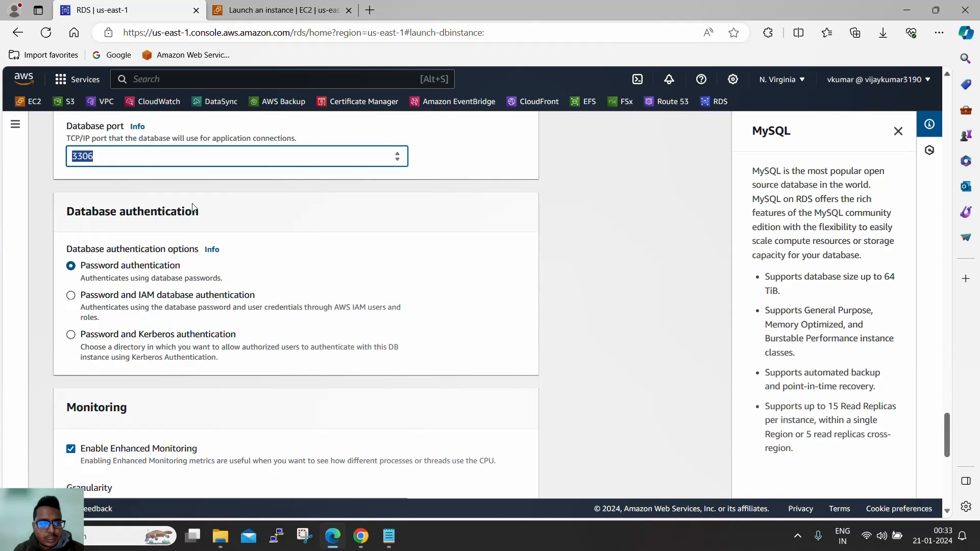
pyautogui.moveTo(64, 221); pyautogui.dragTo(220, 217)
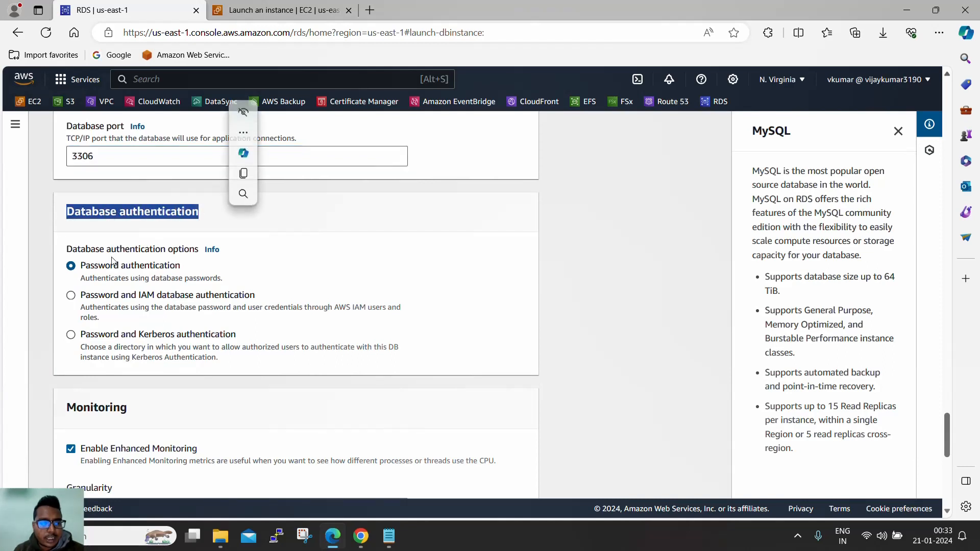
pyautogui.click(289, 256)
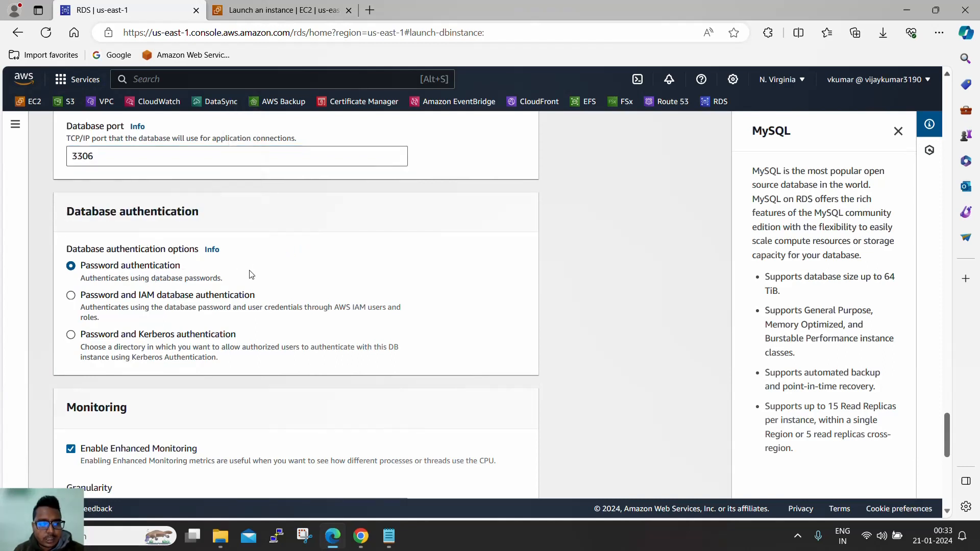
pyautogui.scroll(-5, 256, 273)
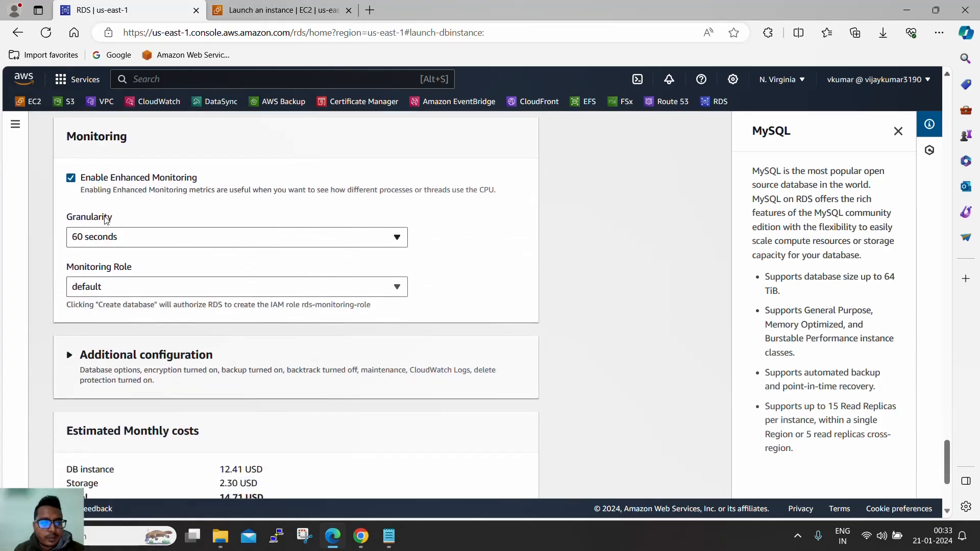
pyautogui.click(72, 184)
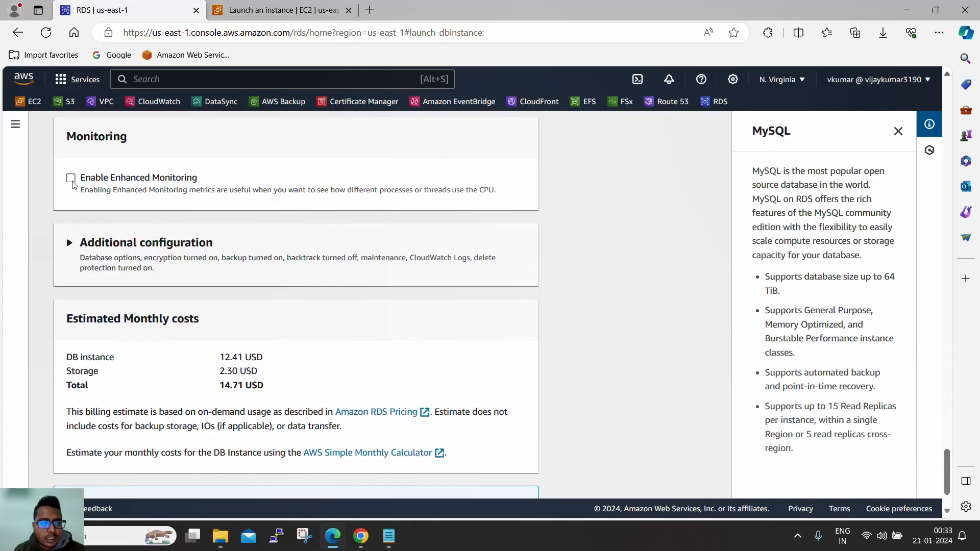
# - Re-enable Enhanced Monitoring
pyautogui.click(72, 184)
pyautogui.scroll(-3, 267, 352)
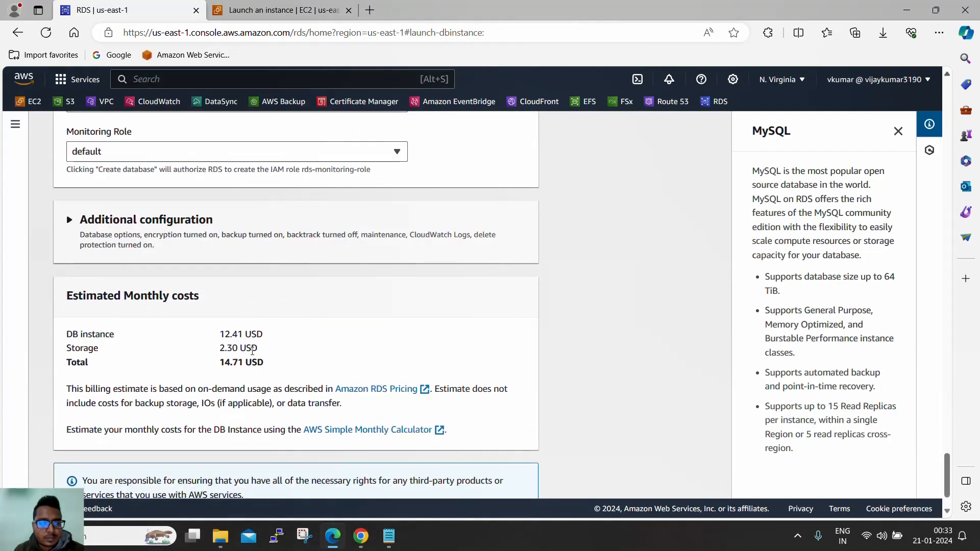
pyautogui.scroll(3, 252, 351)
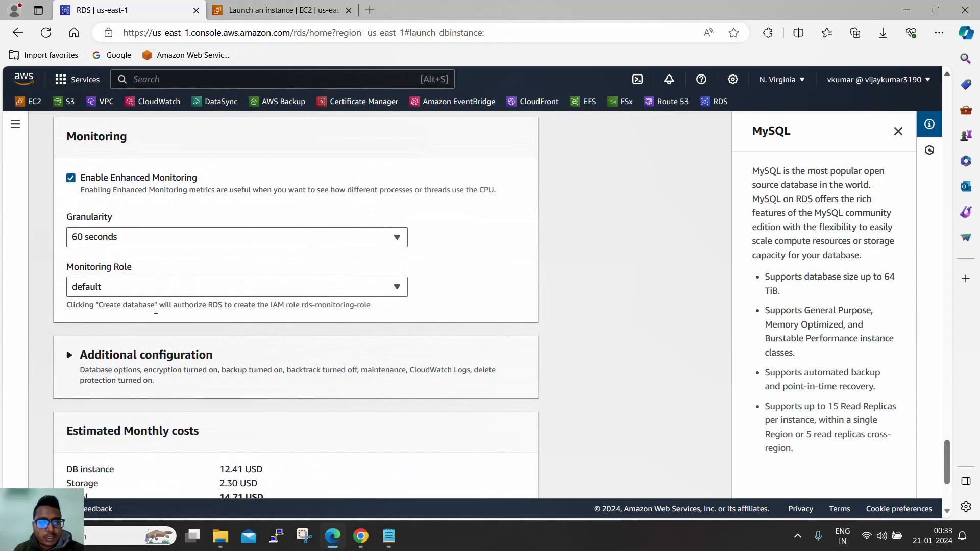
pyautogui.scroll(-3, 228, 325)
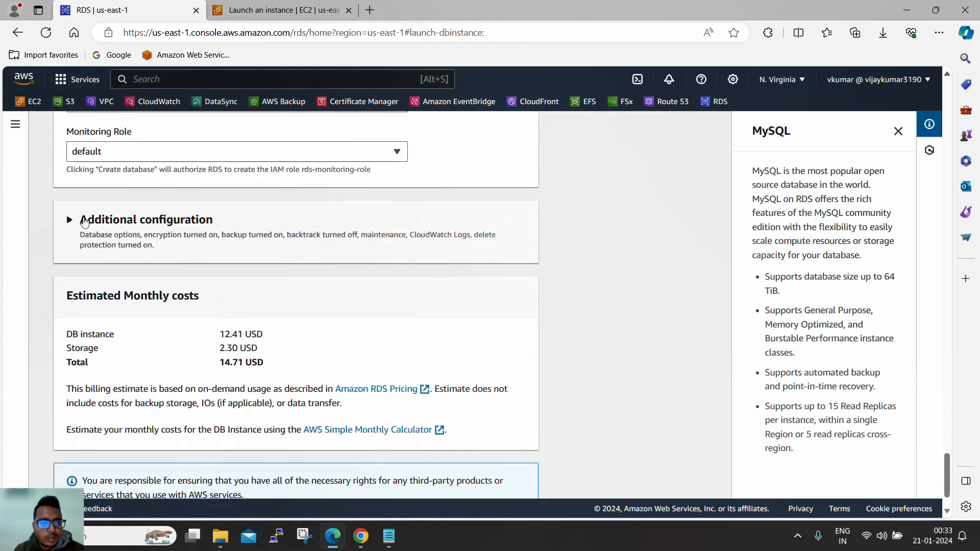
# - Under Additional configuration, set the Initial database name to 'yourbuddy'
pyautogui.click(91, 225)
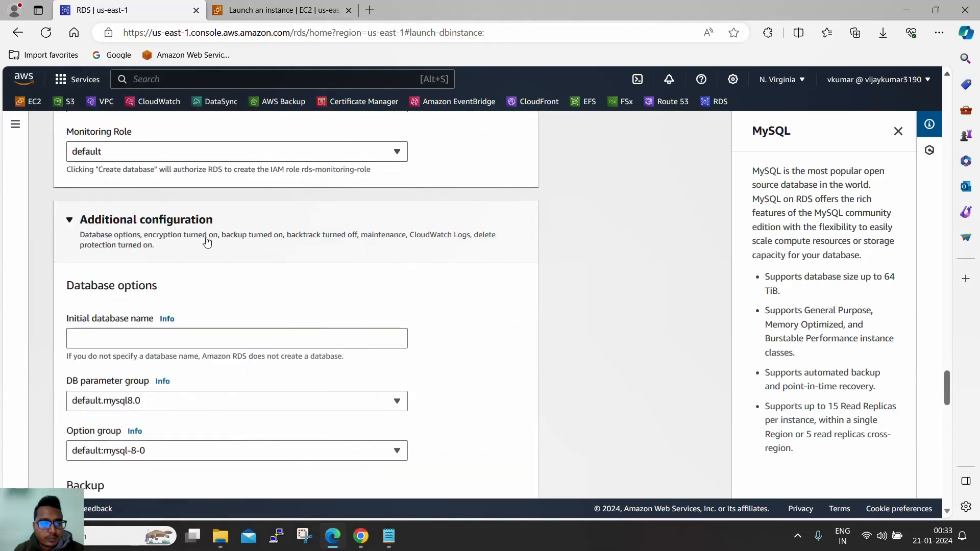
pyautogui.scroll(-3, 205, 242)
pyautogui.click(176, 208)
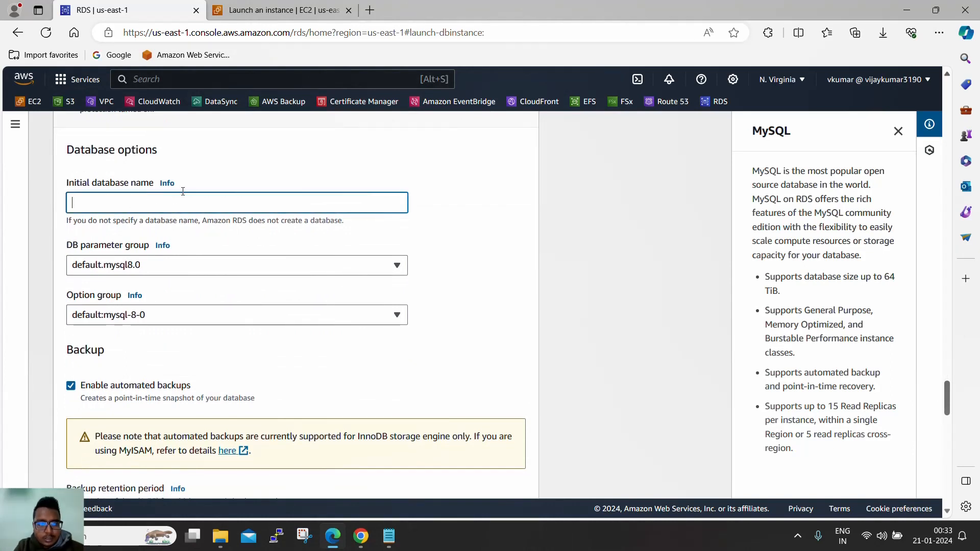
pyautogui.write('yourbu')
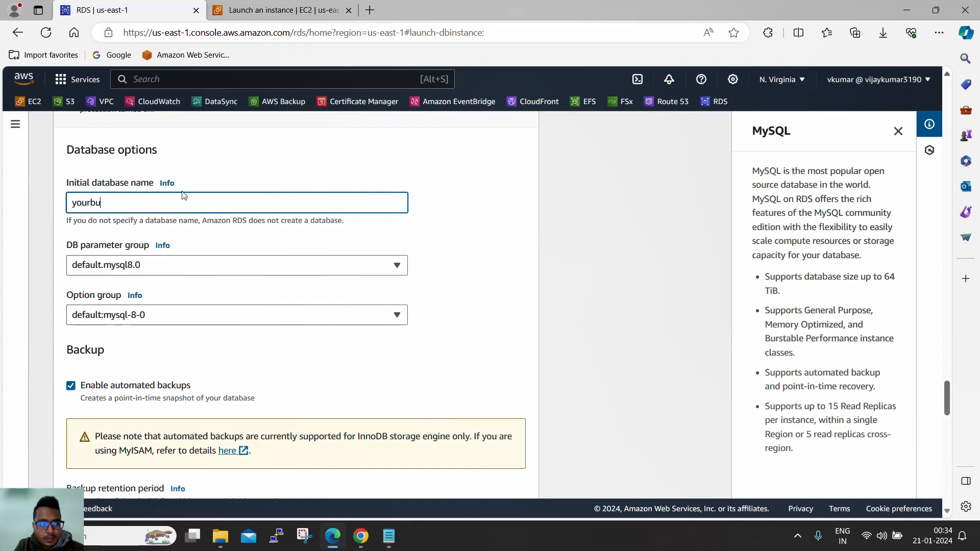
pyautogui.write('ddy')
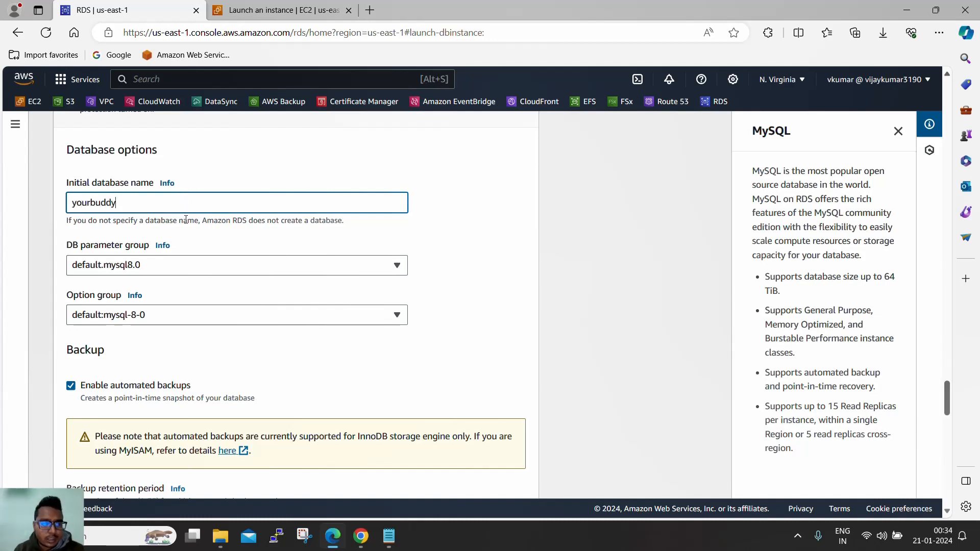
pyautogui.click(459, 254)
pyautogui.scroll(-3, 463, 252)
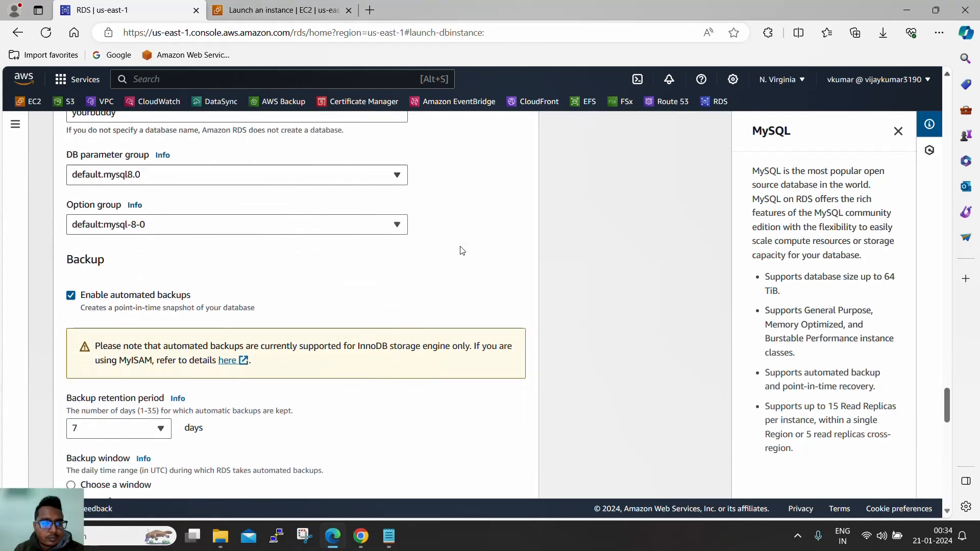
pyautogui.scroll(-1, 96, 252)
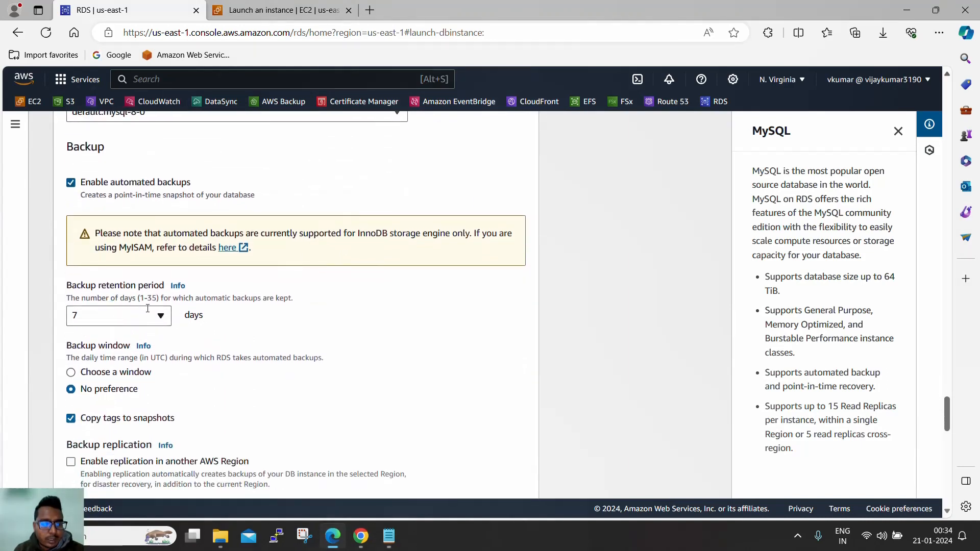
# - Review the backup retention options and keep retention at 7 days
pyautogui.click(157, 315)
pyautogui.scroll(-4, 131, 288)
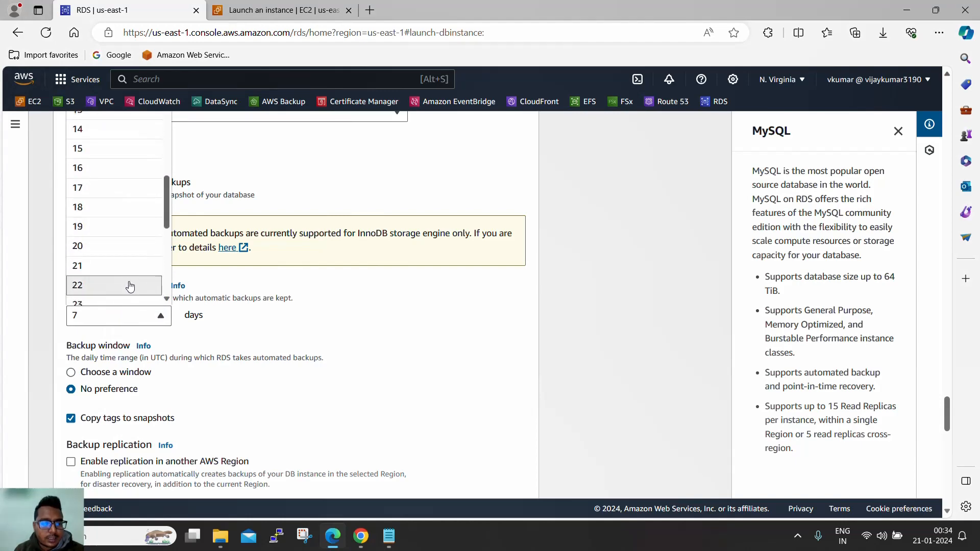
pyautogui.scroll(-10, 131, 287)
pyautogui.scroll(1, 178, 263)
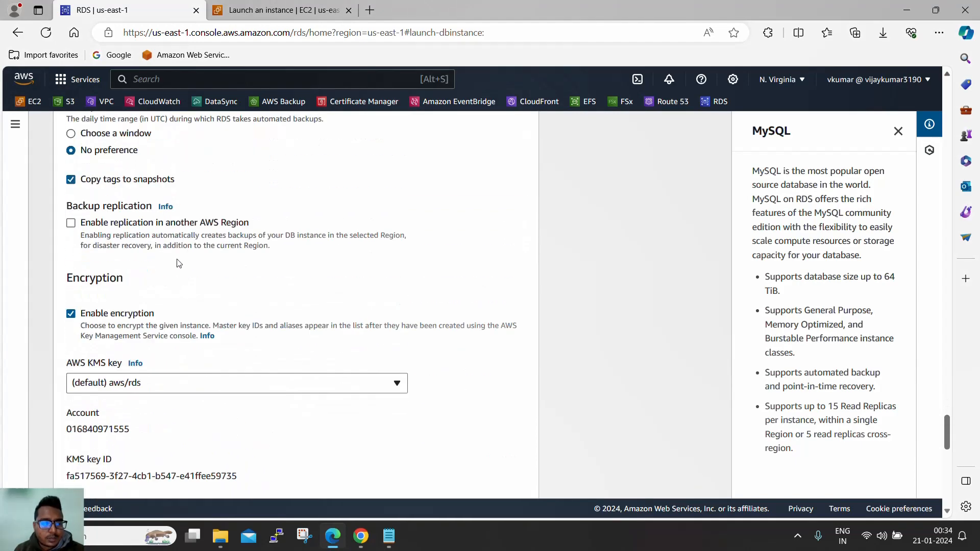
pyautogui.scroll(2, 178, 263)
pyautogui.click(307, 263)
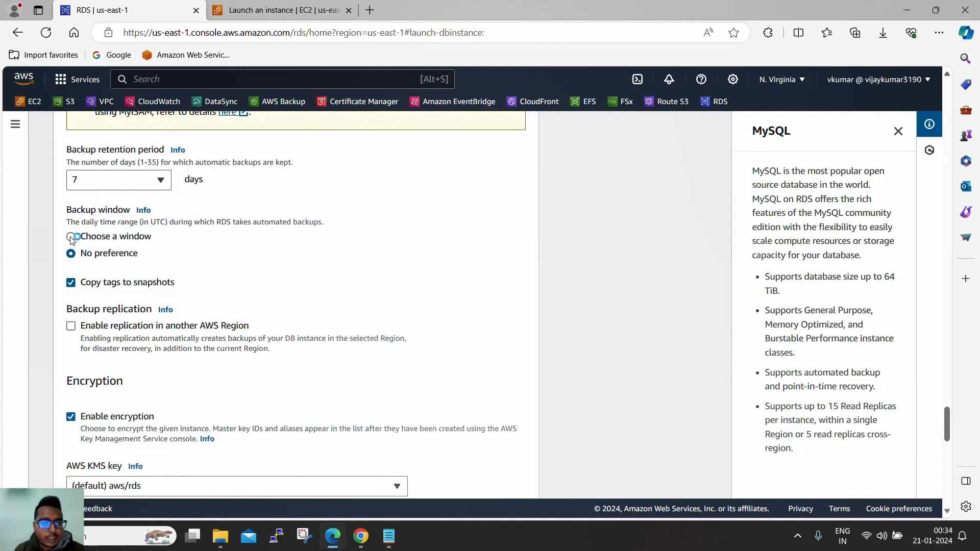
# - Leave the backup window at No preference
pyautogui.click(71, 238)
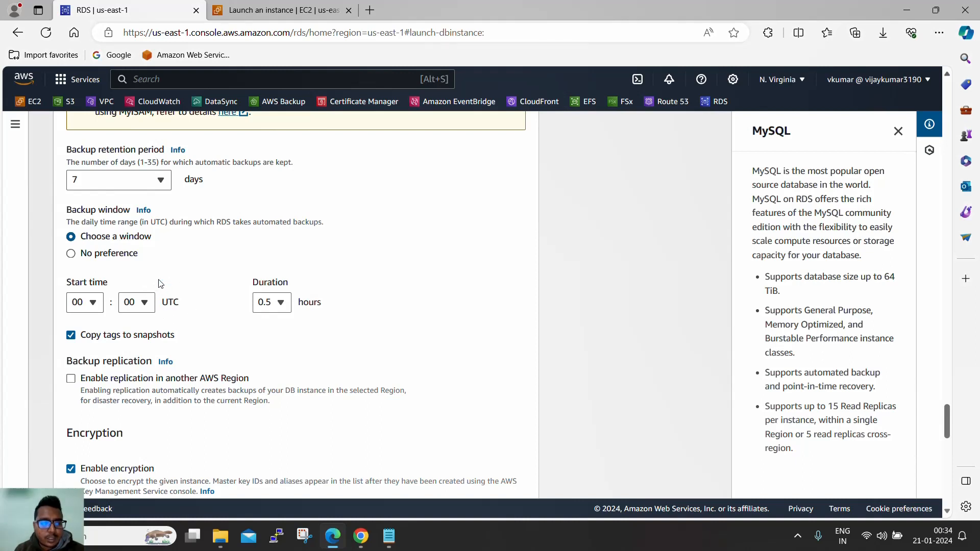
pyautogui.click(70, 254)
pyautogui.scroll(-2, 251, 256)
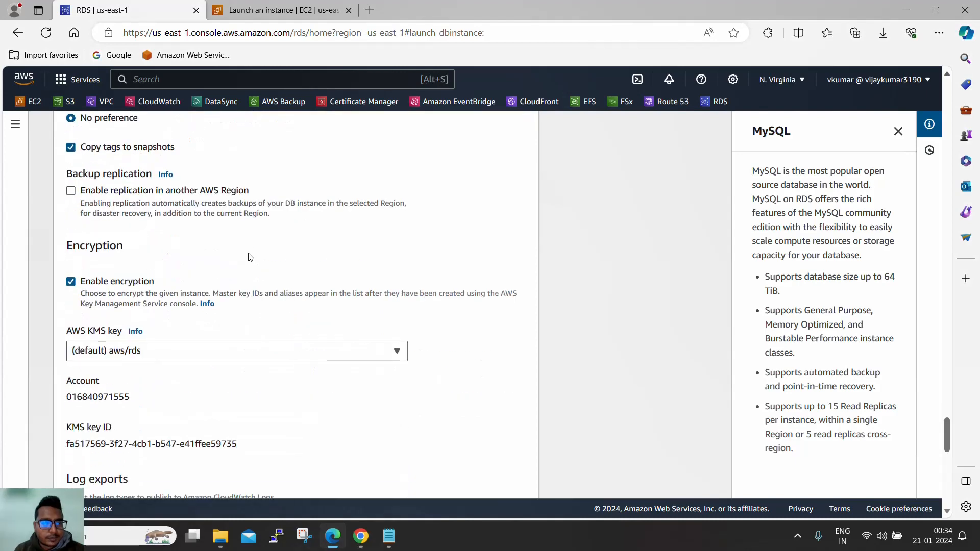
pyautogui.scroll(-1, 251, 256)
pyautogui.scroll(1, 248, 254)
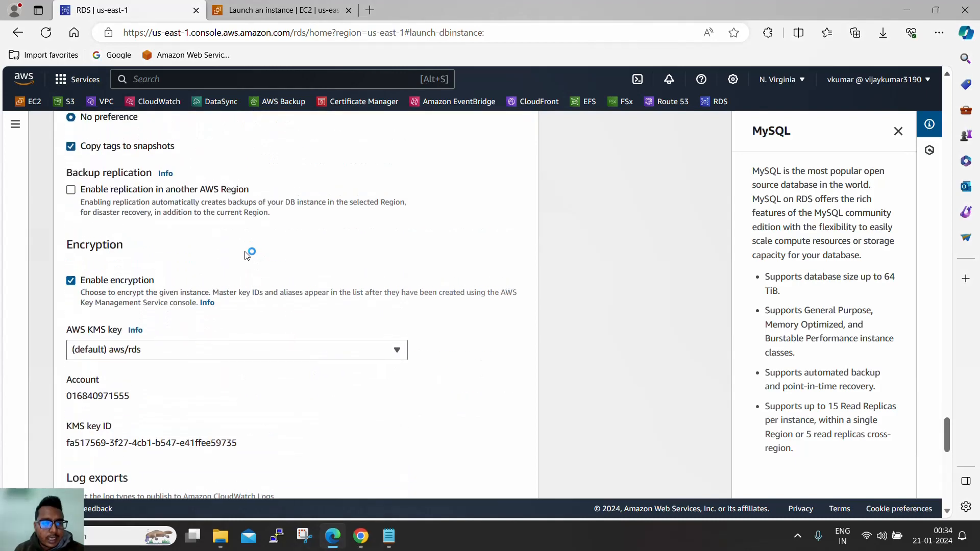
# - Keep cross-Region backup replication turned off
pyautogui.click(71, 191)
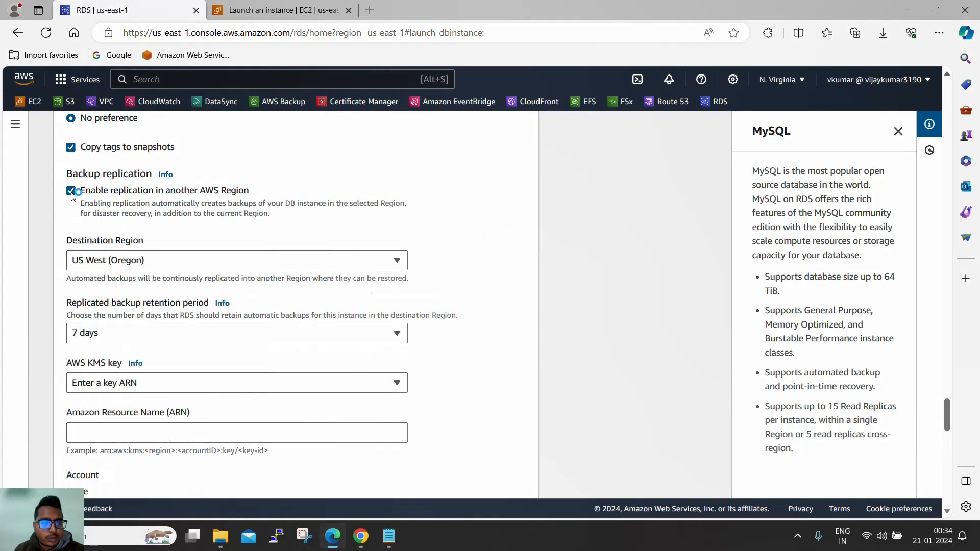
pyautogui.click(131, 265)
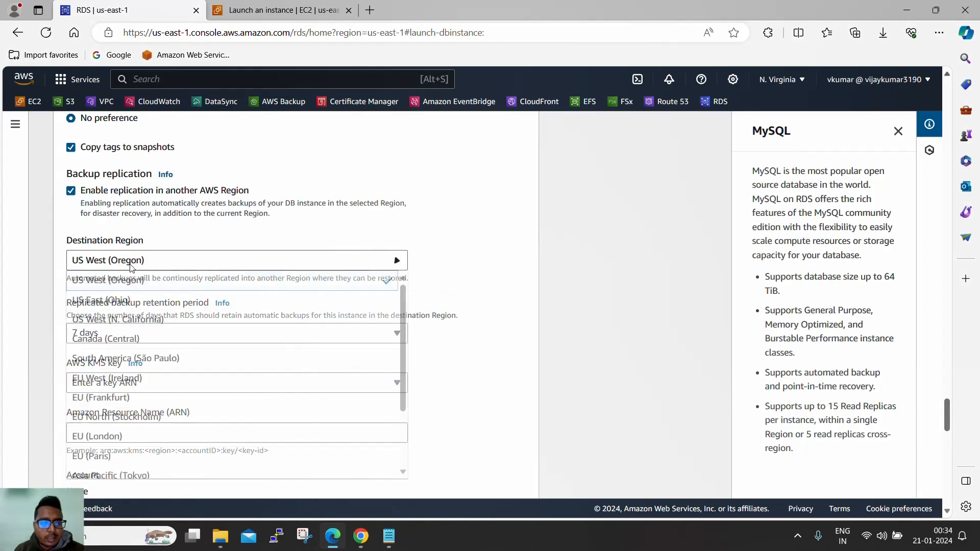
pyautogui.click(131, 263)
pyautogui.click(71, 191)
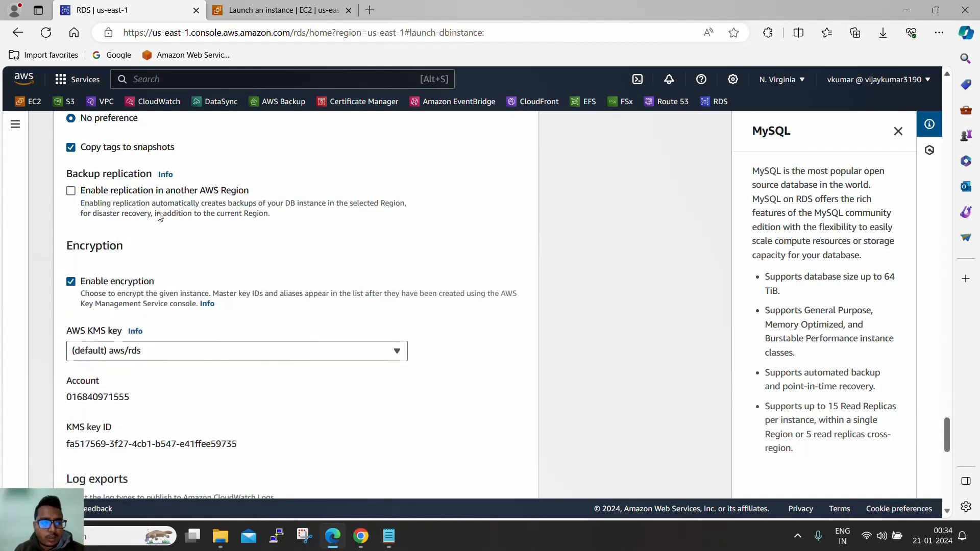
pyautogui.scroll(-1, 199, 223)
pyautogui.scroll(-2, 151, 263)
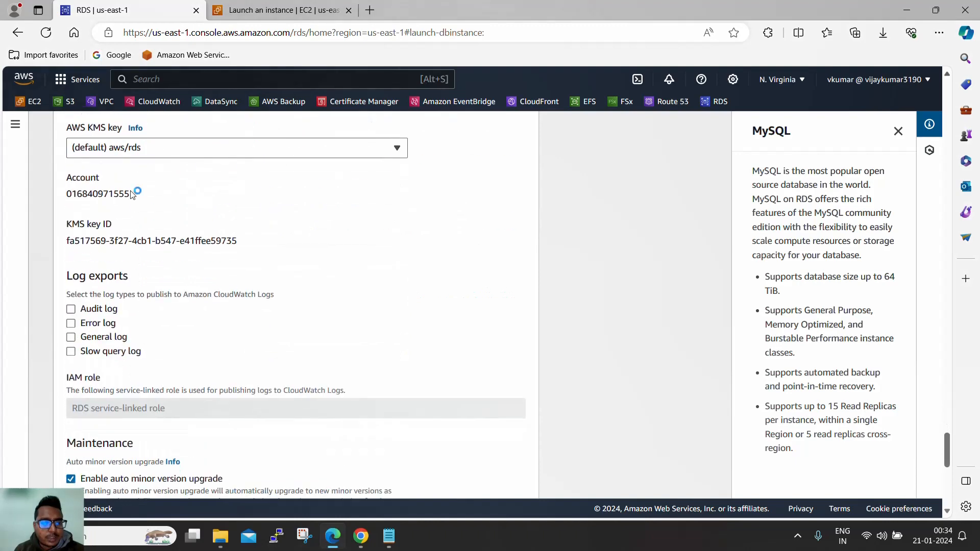
# - Review the Maintenance window section and its description
pyautogui.scroll(1, 134, 193)
pyautogui.scroll(-2, 192, 215)
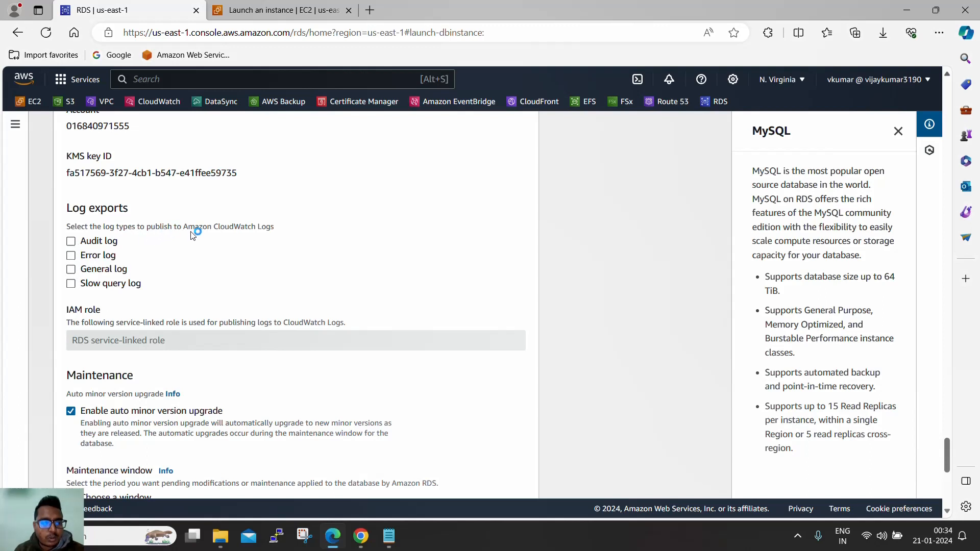
pyautogui.scroll(-3, 170, 258)
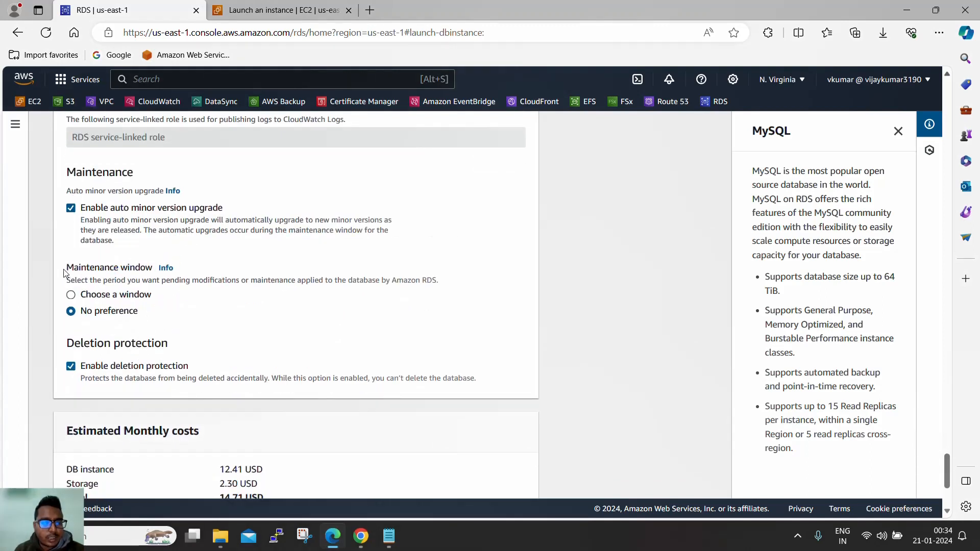
pyautogui.moveTo(65, 268); pyautogui.dragTo(165, 279)
pyautogui.moveTo(249, 280); pyautogui.dragTo(251, 293)
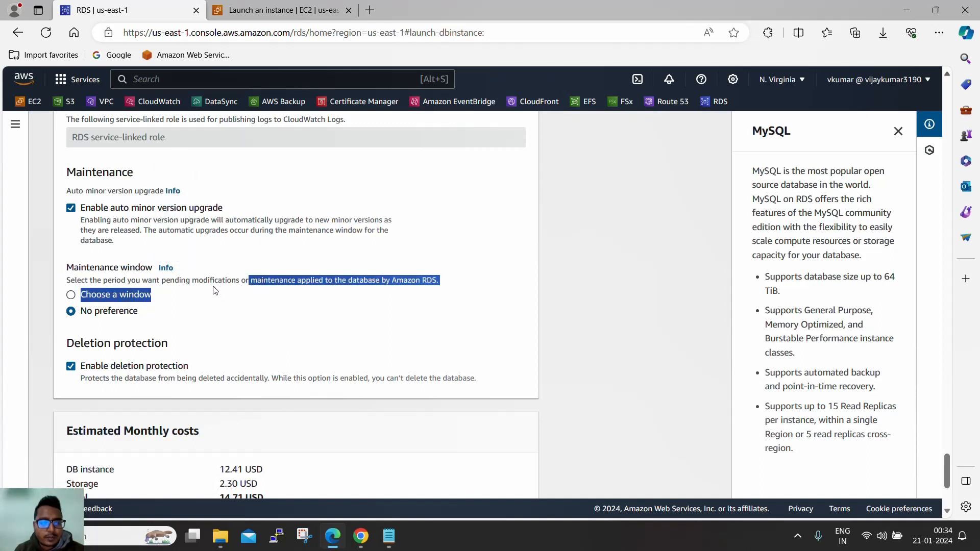
pyautogui.click(203, 304)
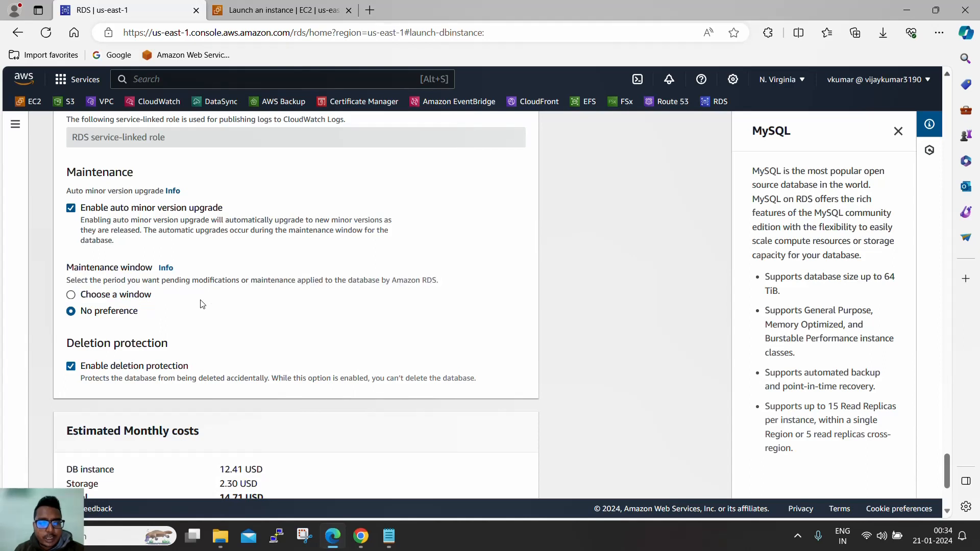
# - Try a Saturday 4-hour maintenance window, then revert to No preference
pyautogui.click(117, 298)
pyautogui.scroll(-1, 247, 326)
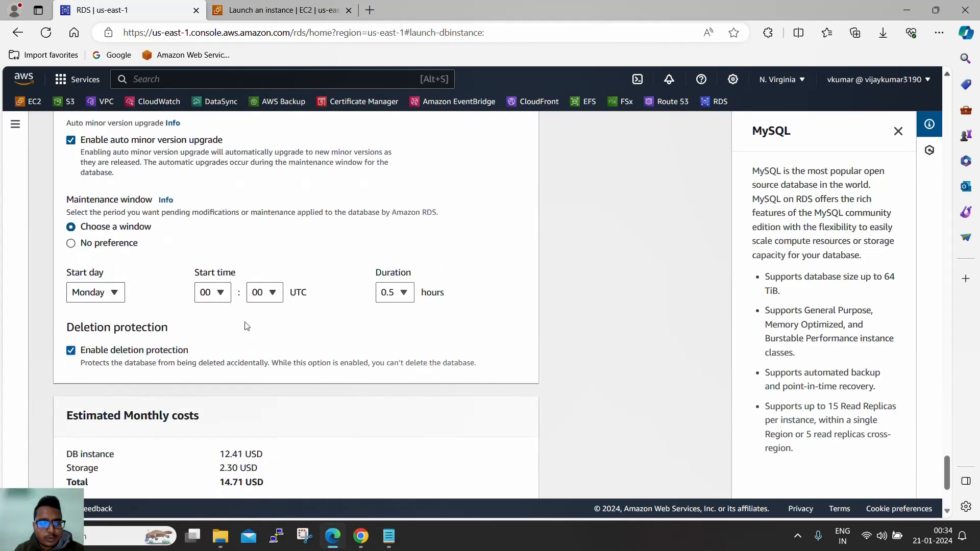
pyautogui.click(121, 292)
pyautogui.click(105, 416)
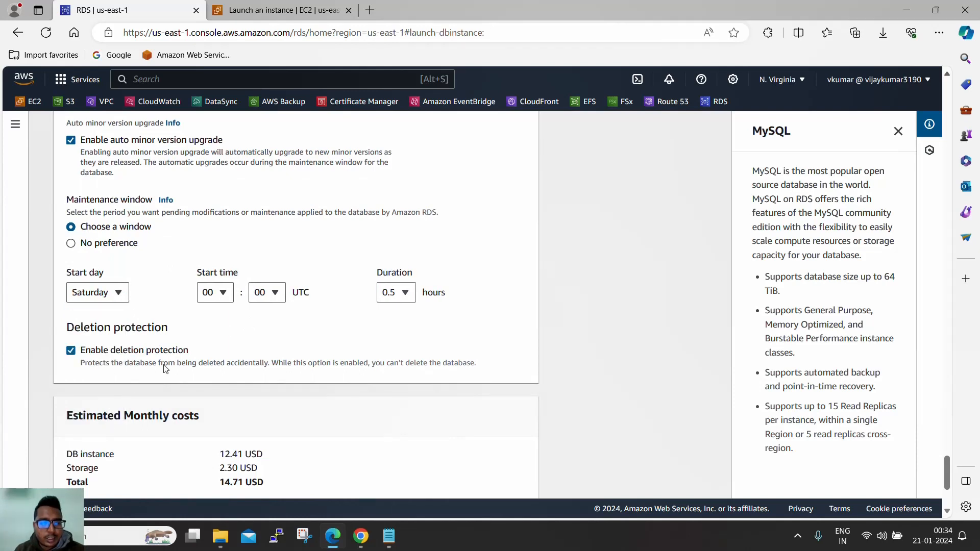
pyautogui.click(405, 292)
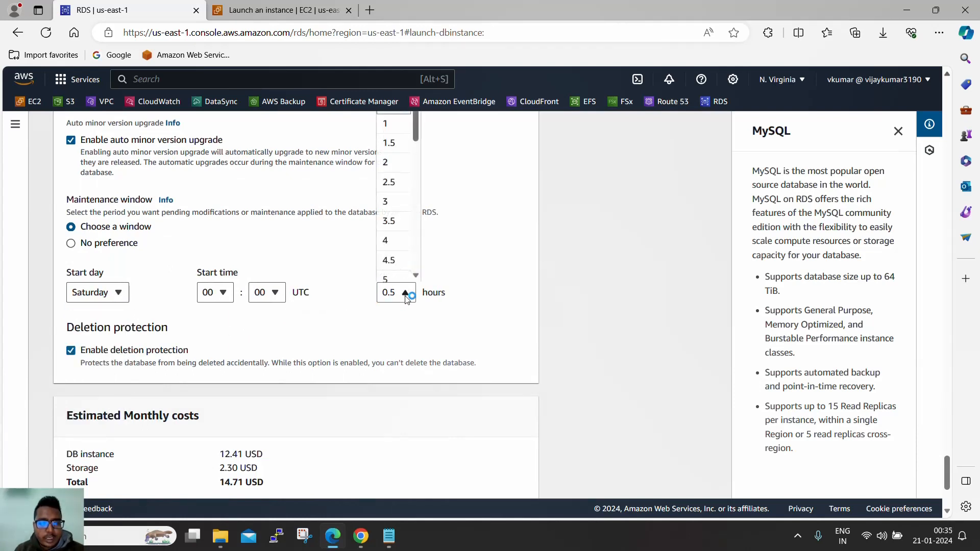
pyautogui.click(395, 245)
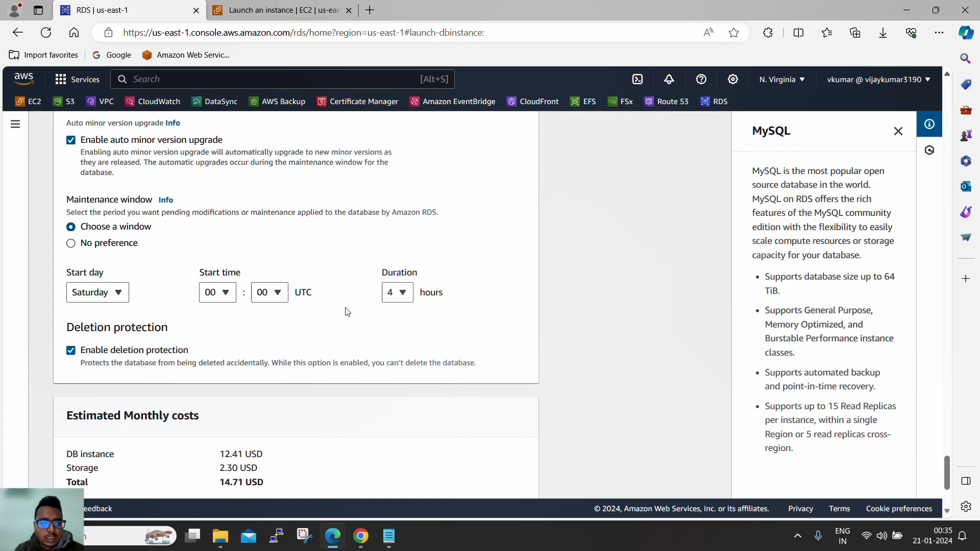
pyautogui.scroll(-1, 346, 312)
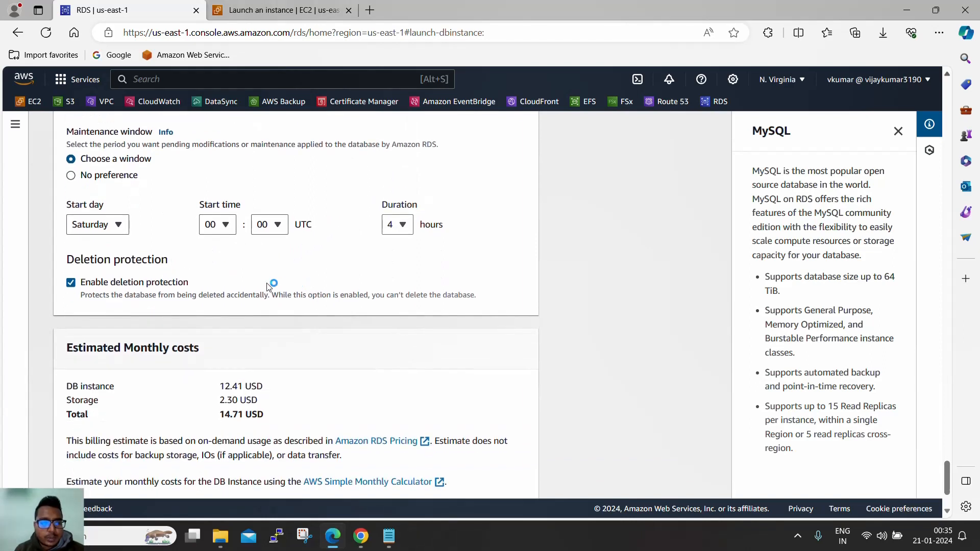
pyautogui.click(97, 178)
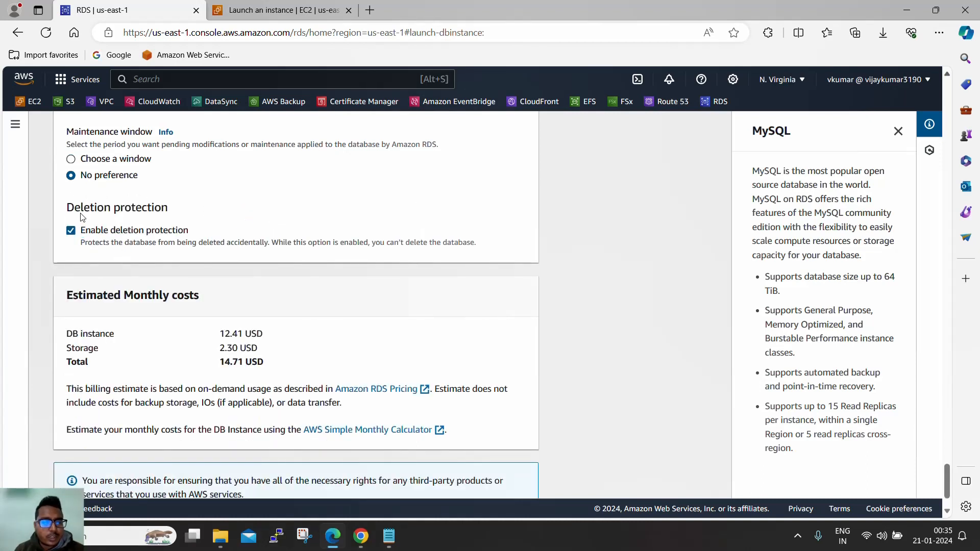
# - Uncheck Enable deletion protection for the new database
pyautogui.moveTo(75, 213); pyautogui.dragTo(174, 214)
pyautogui.click(71, 230)
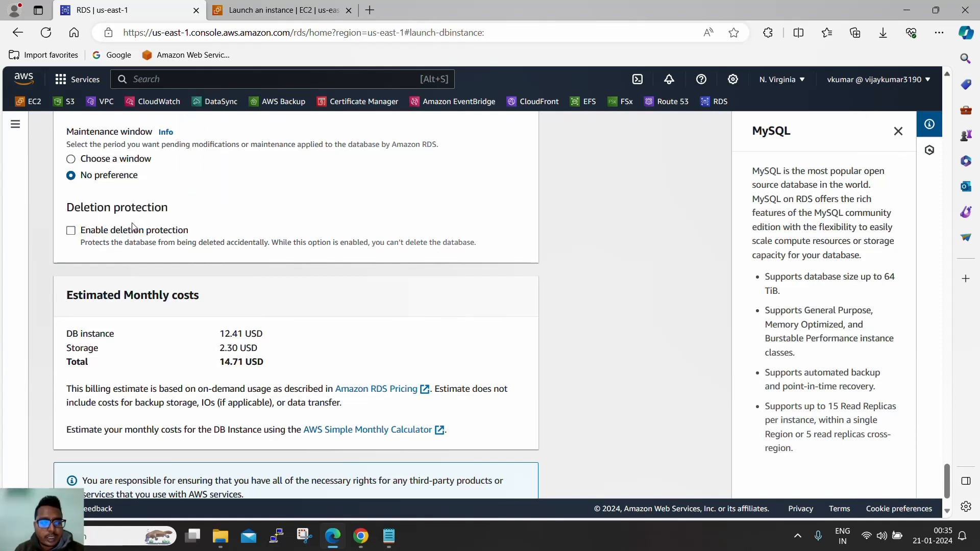
pyautogui.click(72, 232)
pyautogui.scroll(-1, 324, 247)
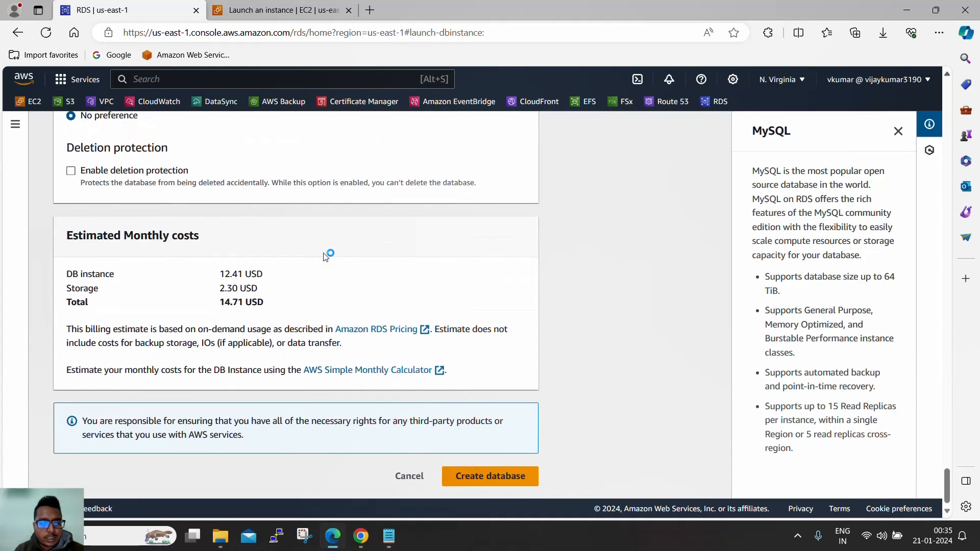
# - Create the database and select its master username and password in the credential details
pyautogui.click(493, 480)
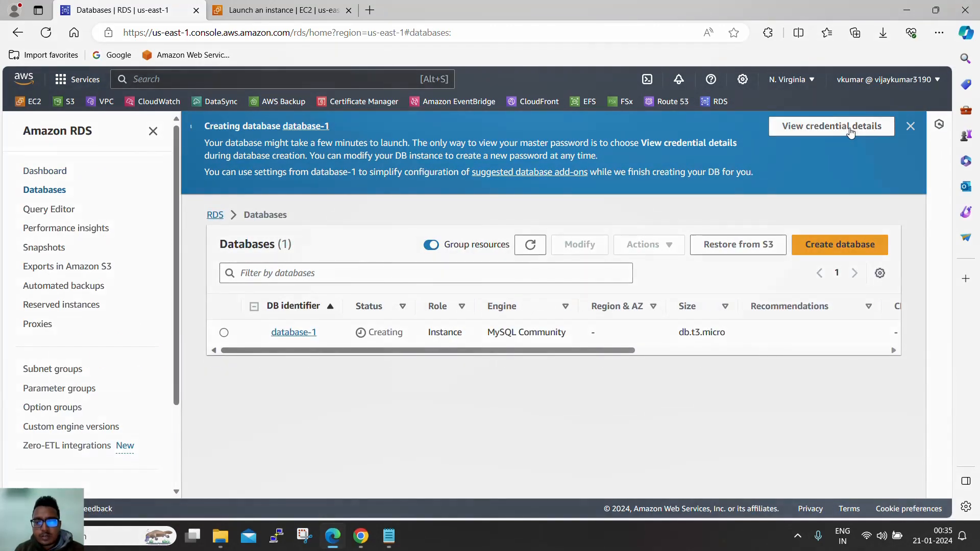
pyautogui.click(850, 132)
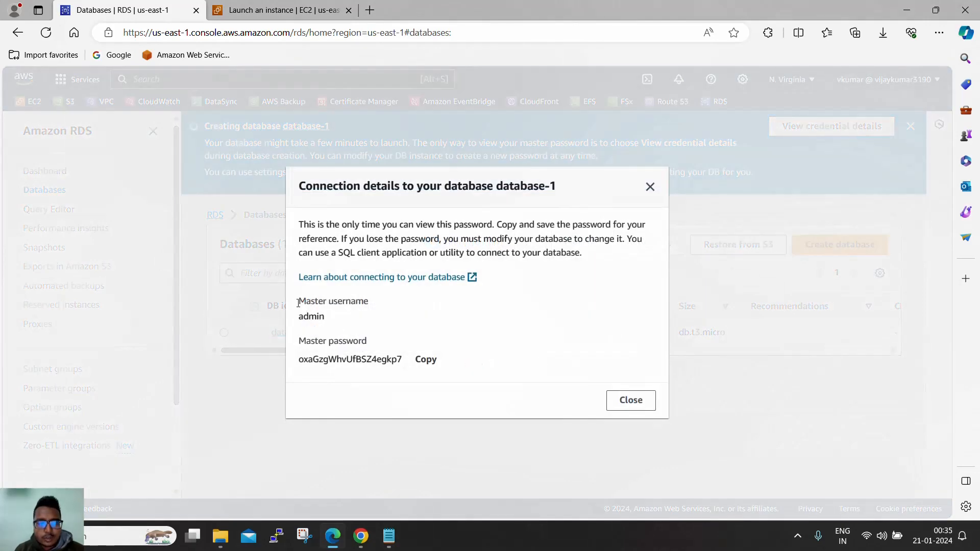
pyautogui.moveTo(298, 304); pyautogui.dragTo(402, 353)
pyautogui.hotkey('ctrl', 'c')
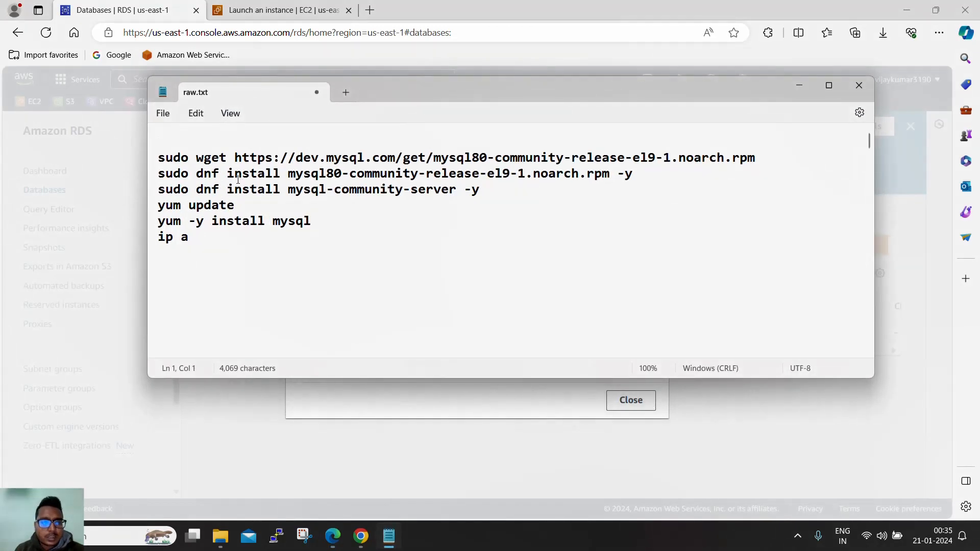
# - Paste the credentials at the top of the raw.txt notes and close the connection details dialog
pyautogui.press('Return')
pyautogui.hotkey('ctrl', 'v')
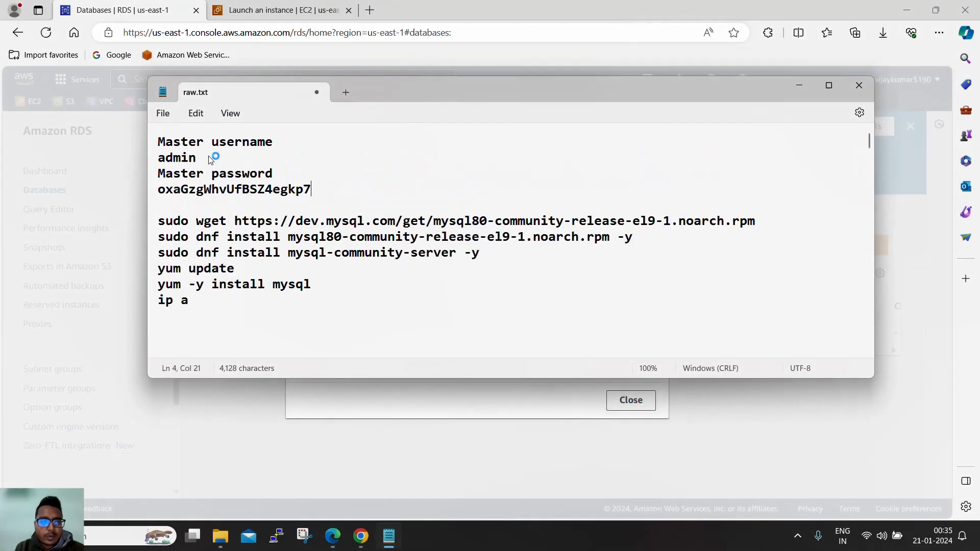
pyautogui.press('Return')
pyautogui.press('Return')
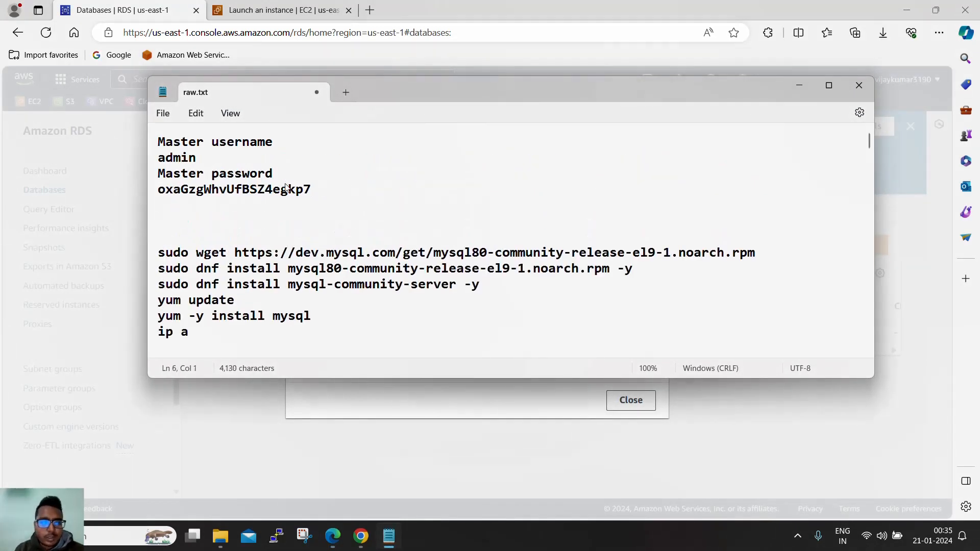
pyautogui.click(790, 86)
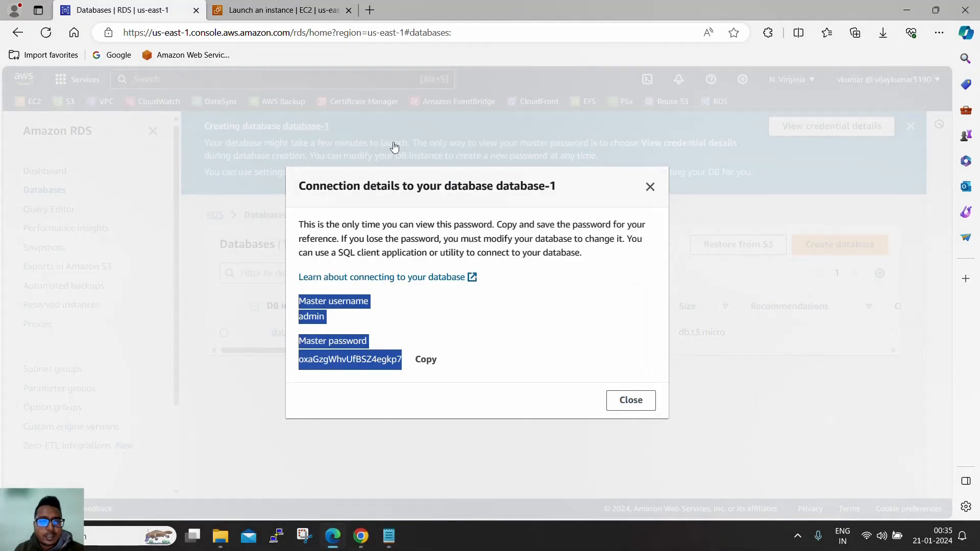
pyautogui.click(624, 407)
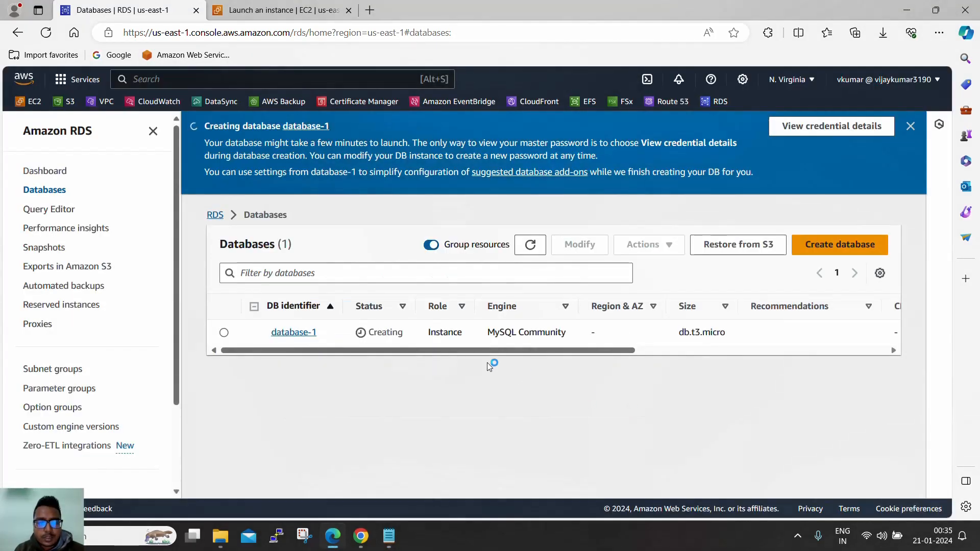
pyautogui.doubleClick(384, 332)
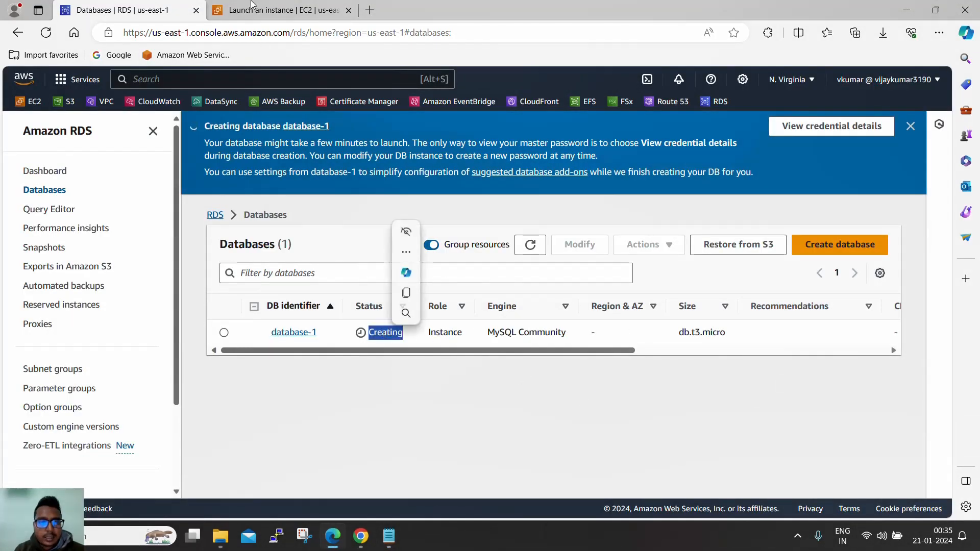
pyautogui.click(283, 10)
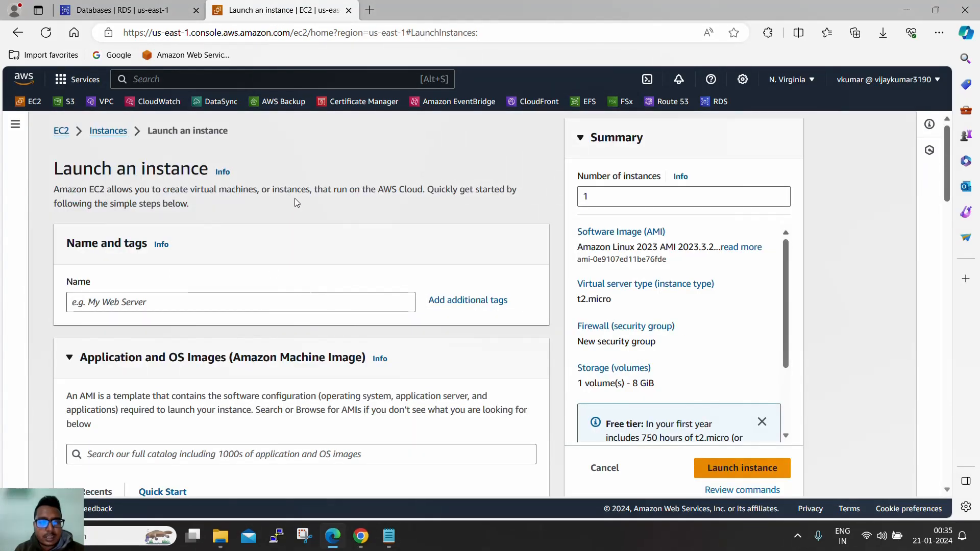
# - Name the new EC2 instance 'Instance A'
pyautogui.click(266, 304)
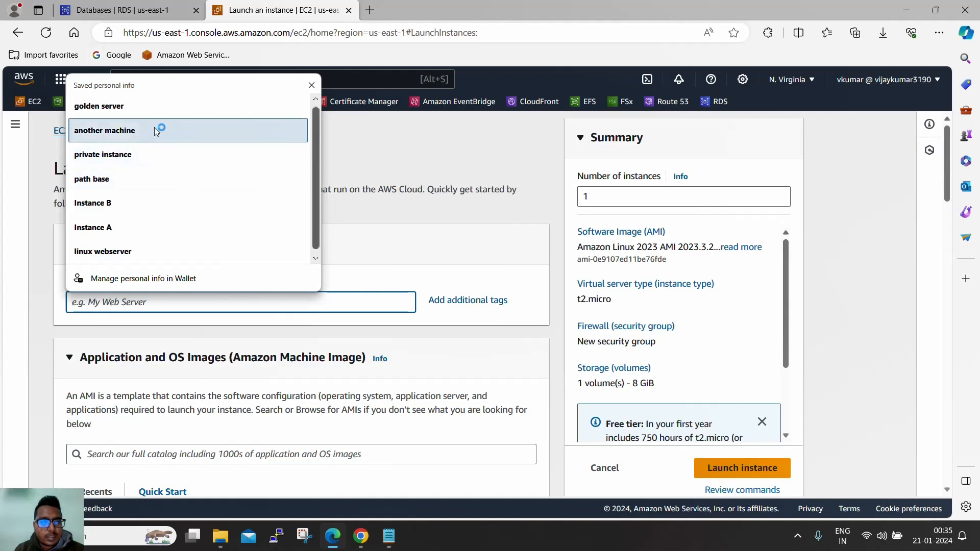
pyautogui.press('Escape')
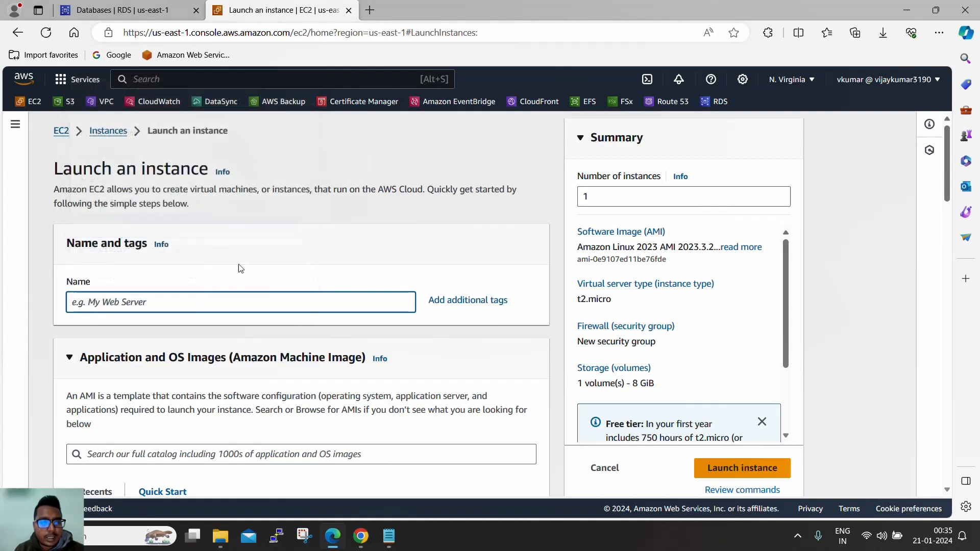
pyautogui.click(186, 307)
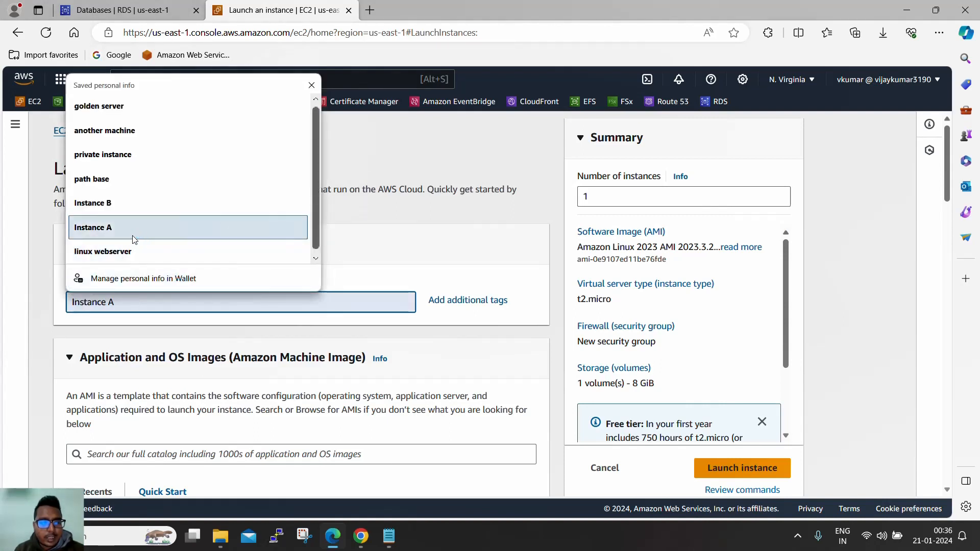
pyautogui.click(133, 235)
# - Set the Key pair name to Proceed without a key pair
pyautogui.scroll(-5, 439, 253)
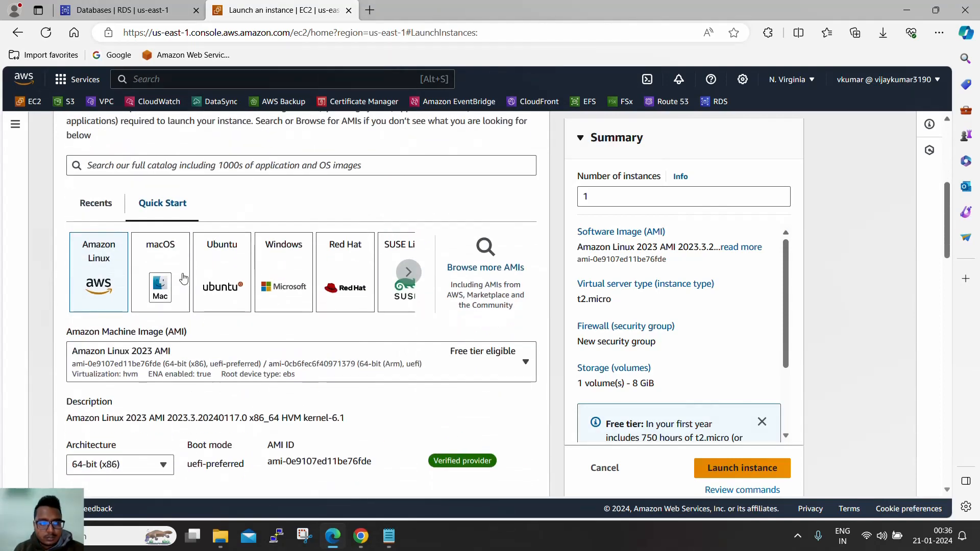
pyautogui.scroll(-6, 57, 262)
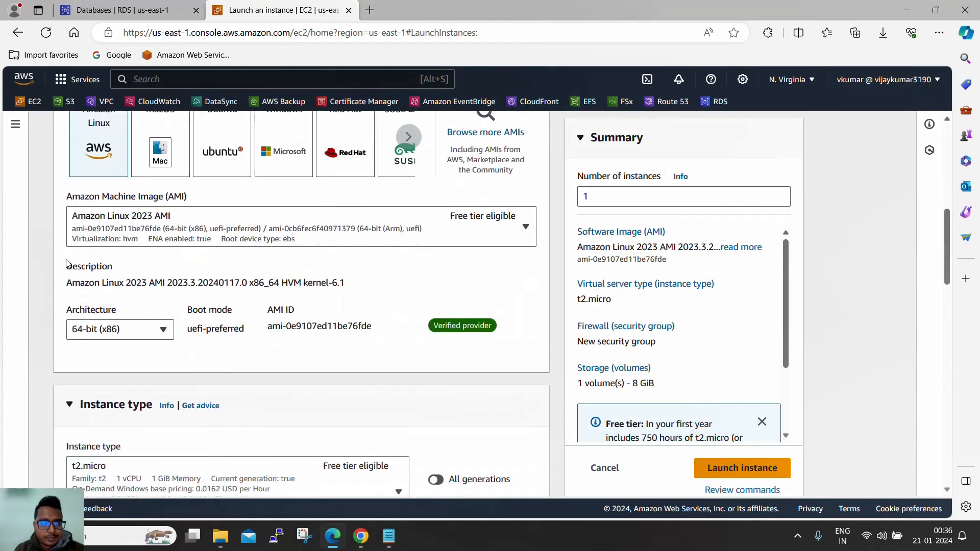
pyautogui.scroll(-2, 92, 270)
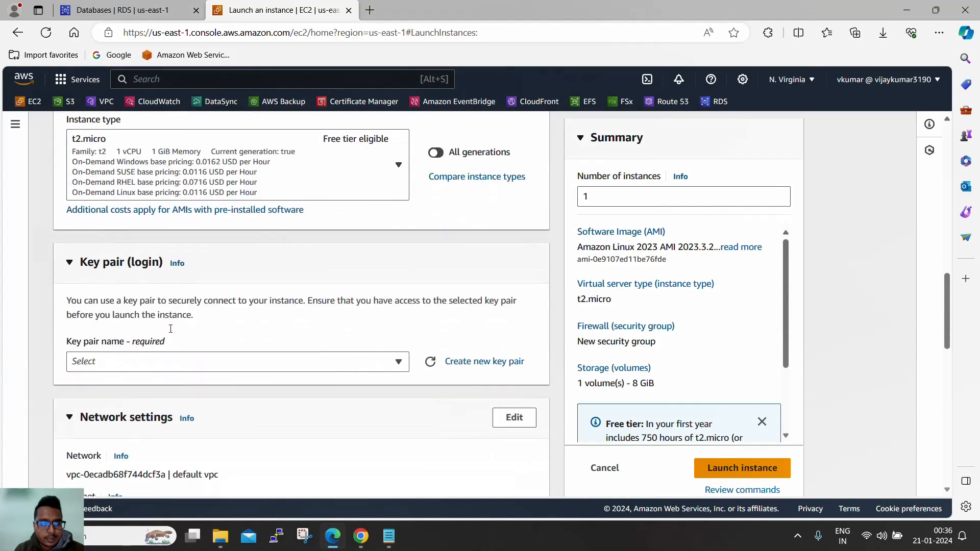
pyautogui.click(194, 362)
pyautogui.scroll(-2, 249, 411)
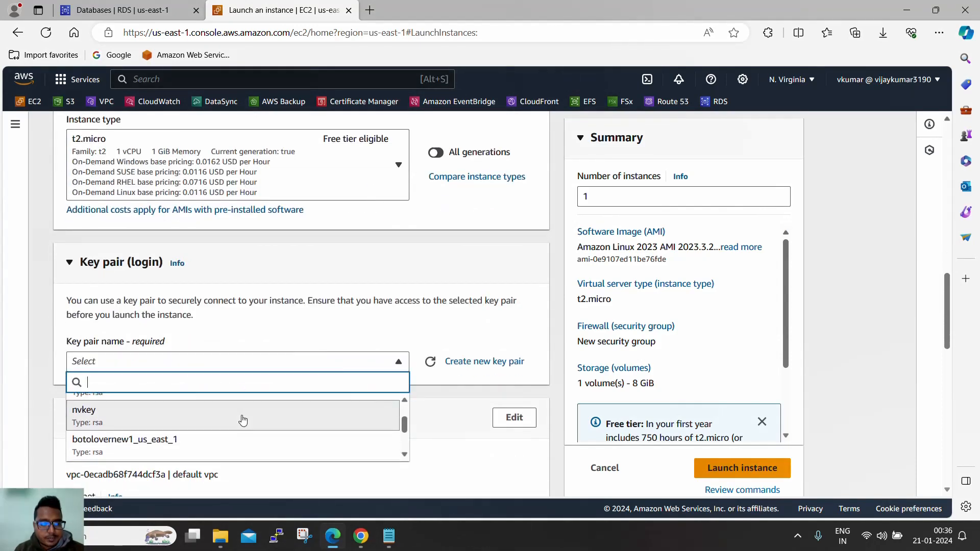
pyautogui.scroll(3, 222, 427)
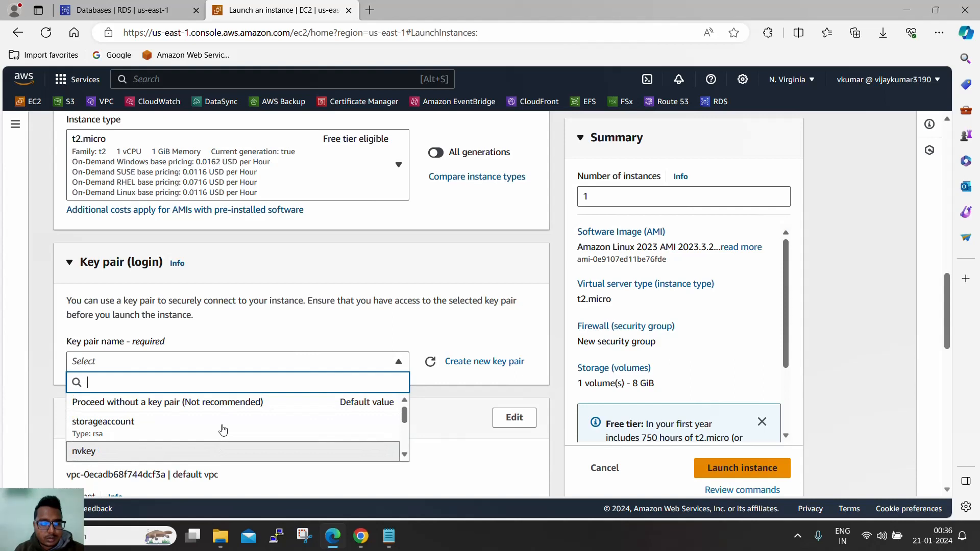
pyautogui.scroll(-2, 223, 430)
pyautogui.scroll(2, 222, 428)
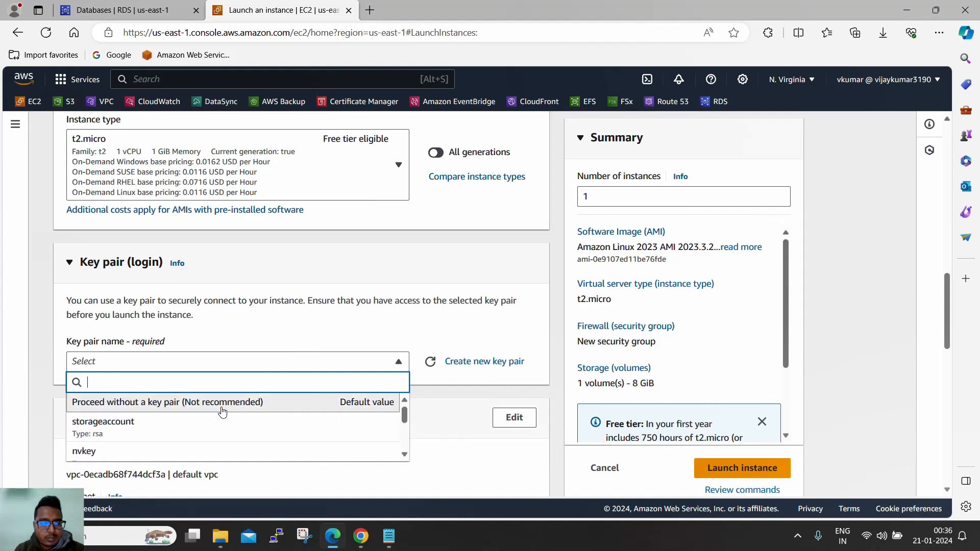
pyautogui.click(222, 403)
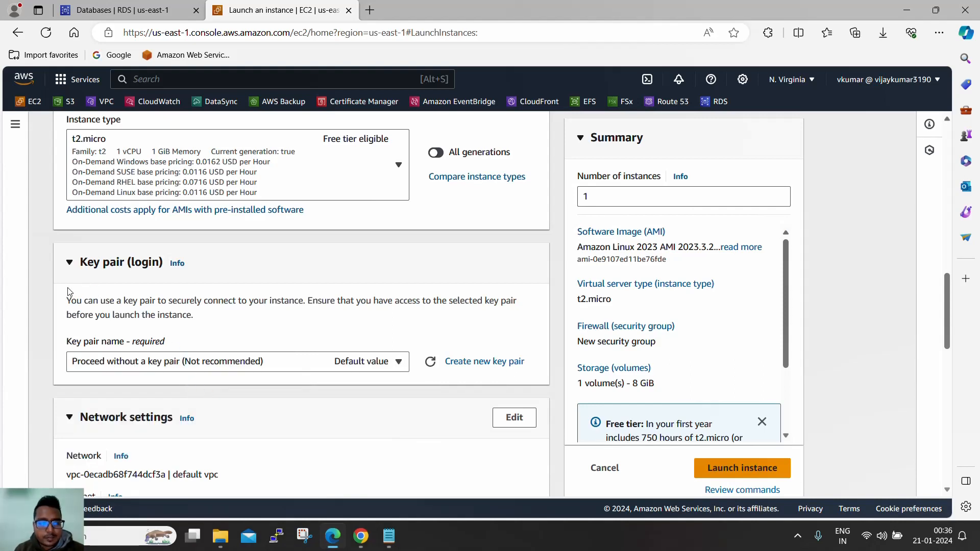
pyautogui.scroll(-2, 48, 276)
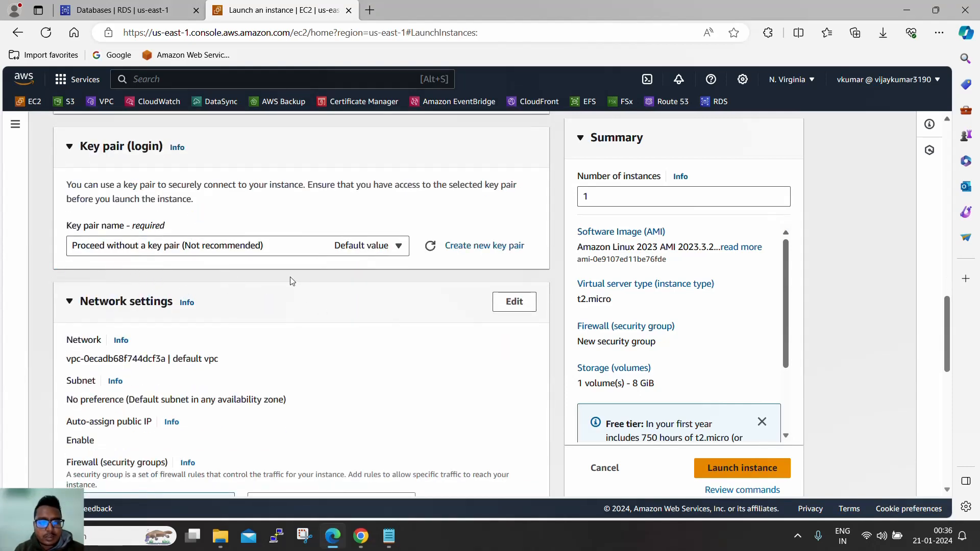
pyautogui.scroll(-1, 292, 281)
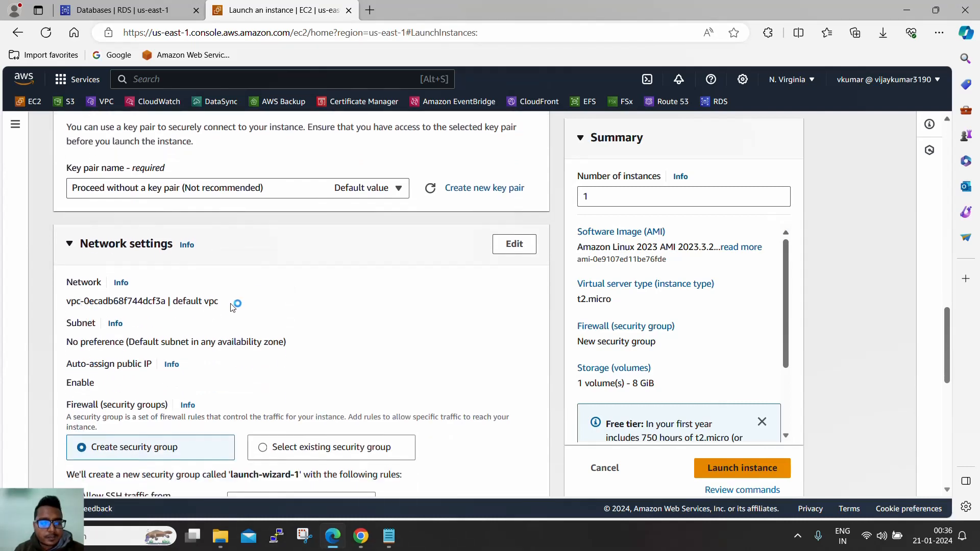
pyautogui.click(152, 10)
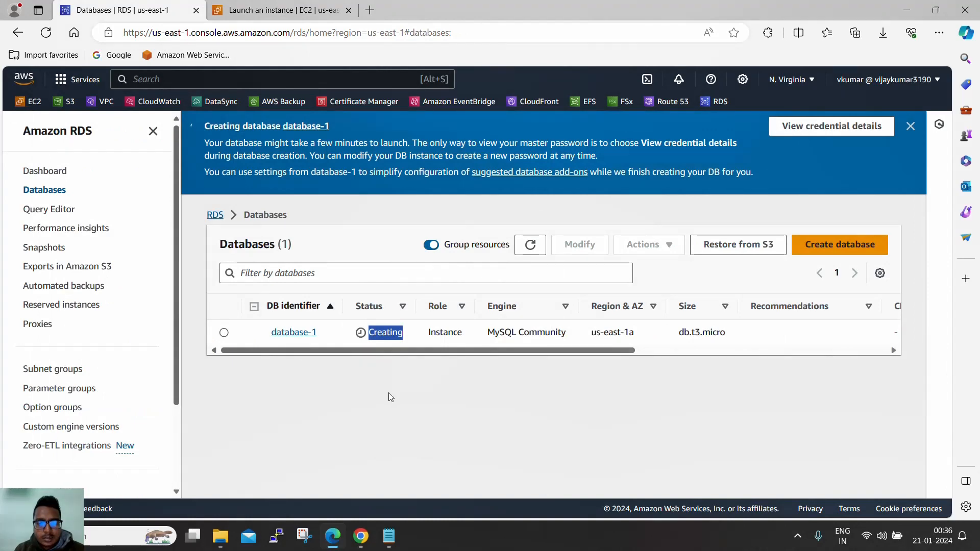
pyautogui.click(303, 333)
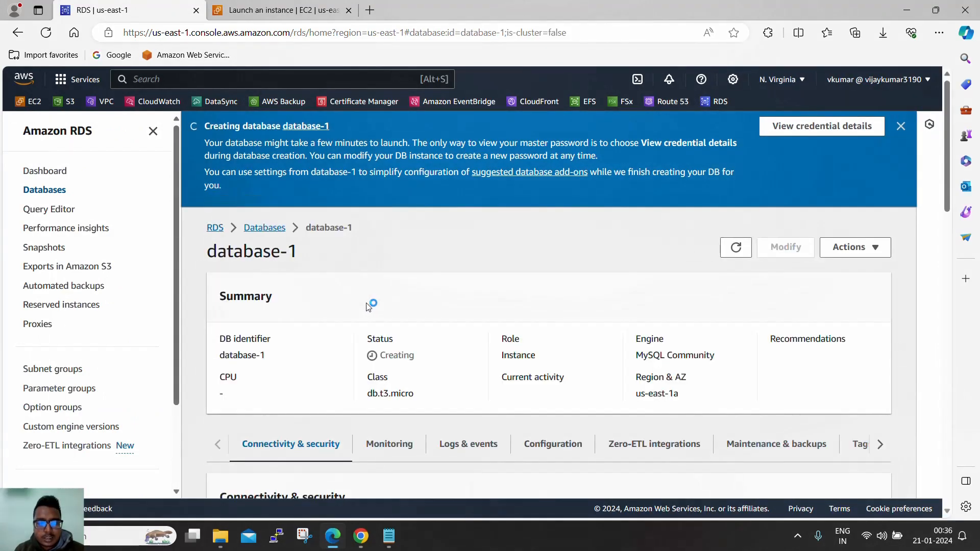
pyautogui.scroll(-5, 428, 306)
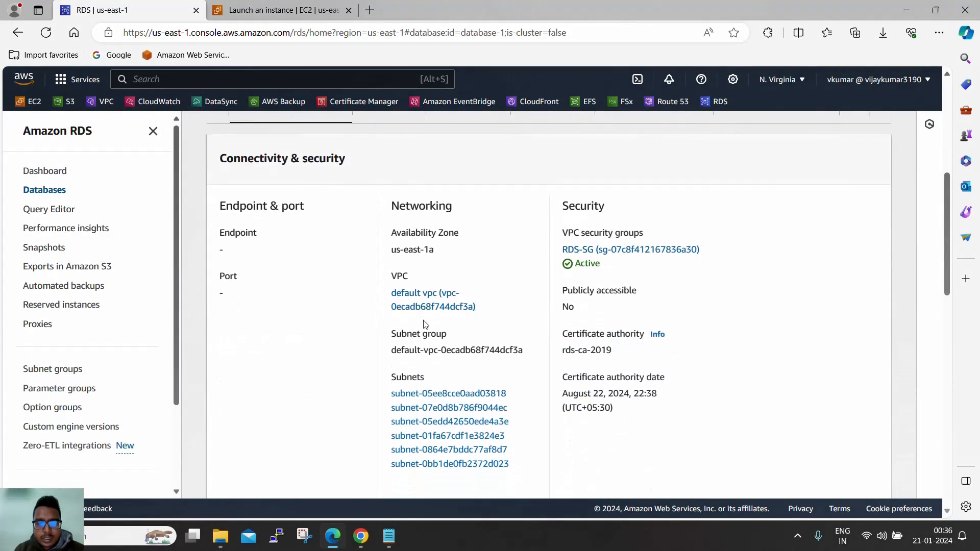
pyautogui.moveTo(477, 308); pyautogui.dragTo(456, 308)
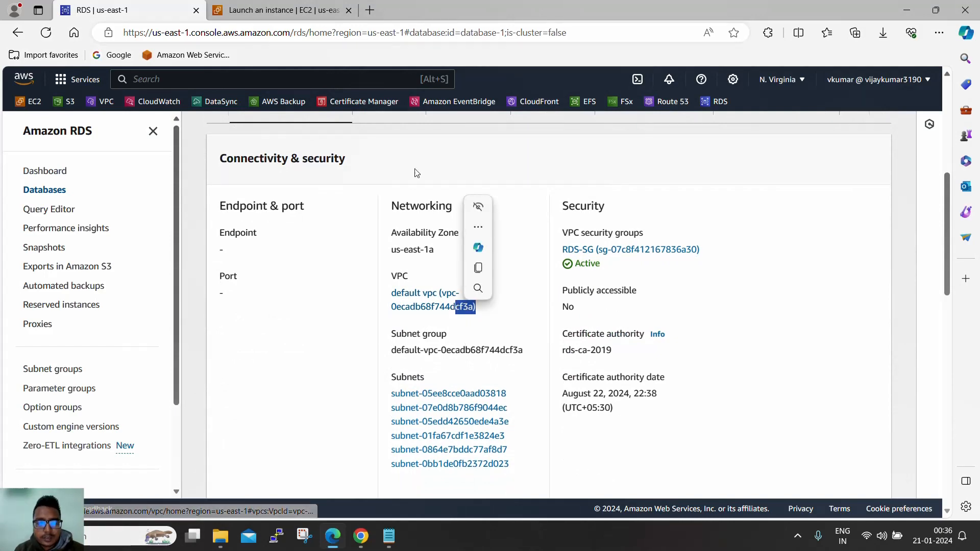
pyautogui.click(305, 8)
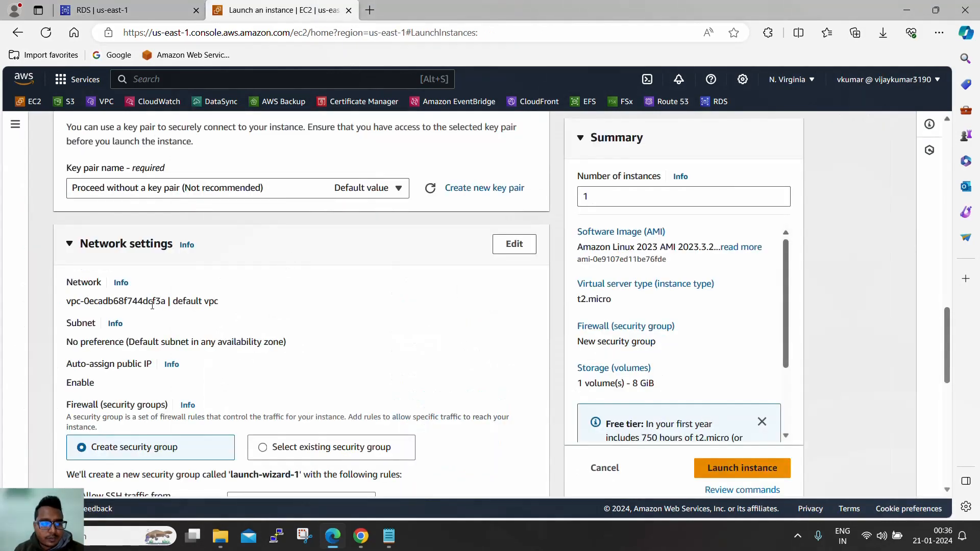
# - Under Network settings, select the existing EC2-SG security group
pyautogui.scroll(-3, 316, 314)
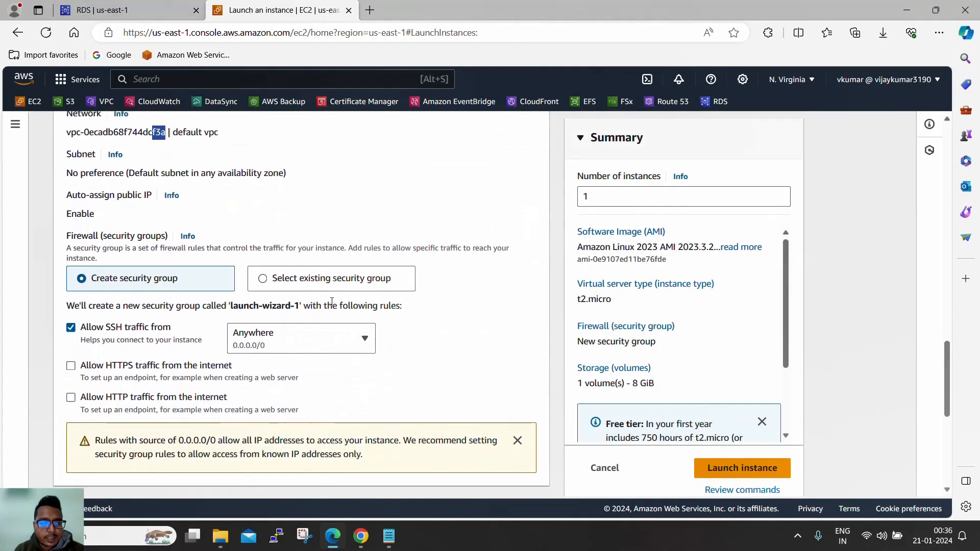
pyautogui.click(266, 278)
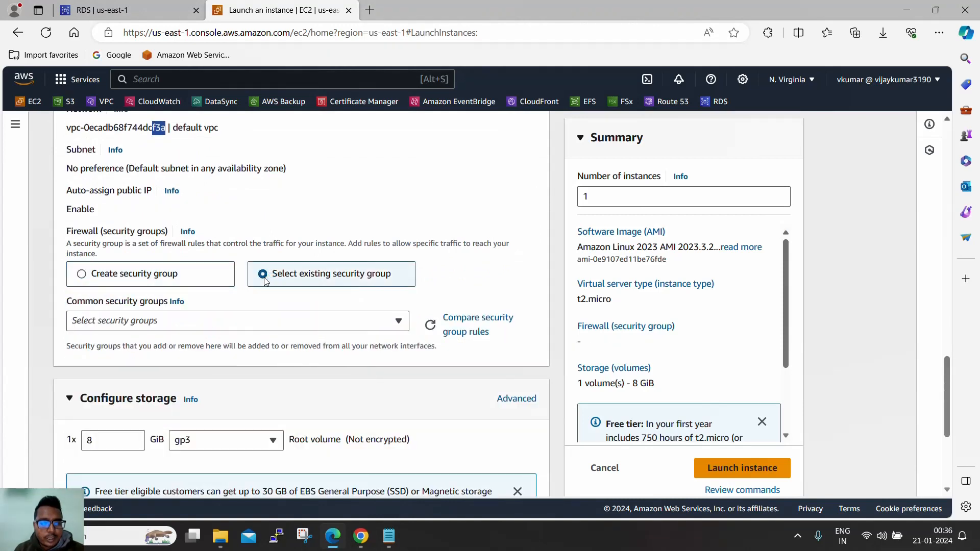
pyautogui.click(236, 320)
pyautogui.click(178, 370)
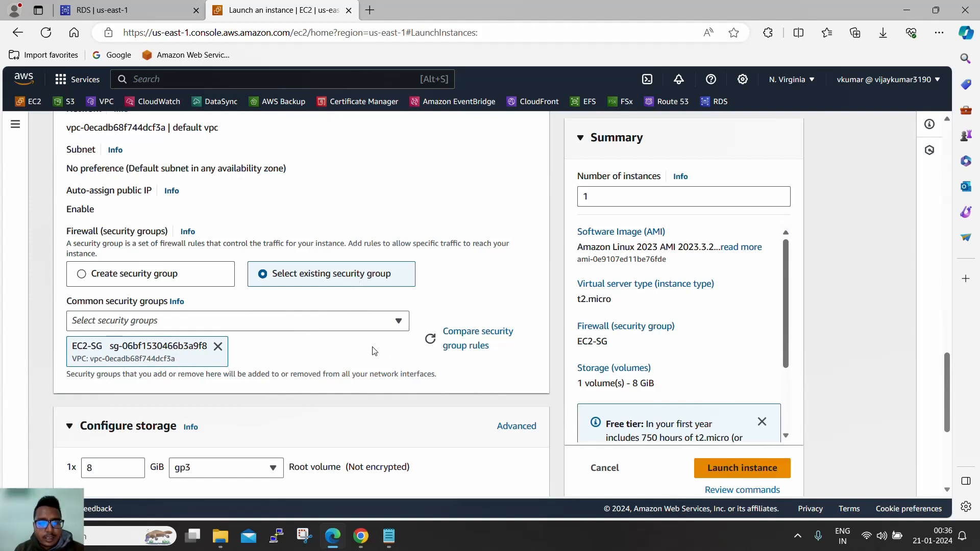
# - Launch Instance A with the configured settings
pyautogui.scroll(-2, 365, 352)
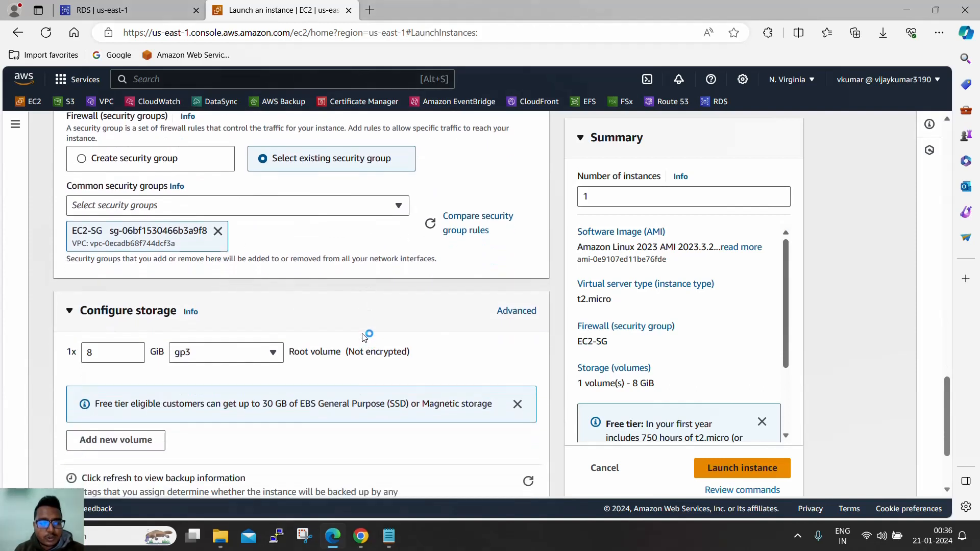
pyautogui.scroll(-2, 354, 324)
pyautogui.scroll(-1, 355, 301)
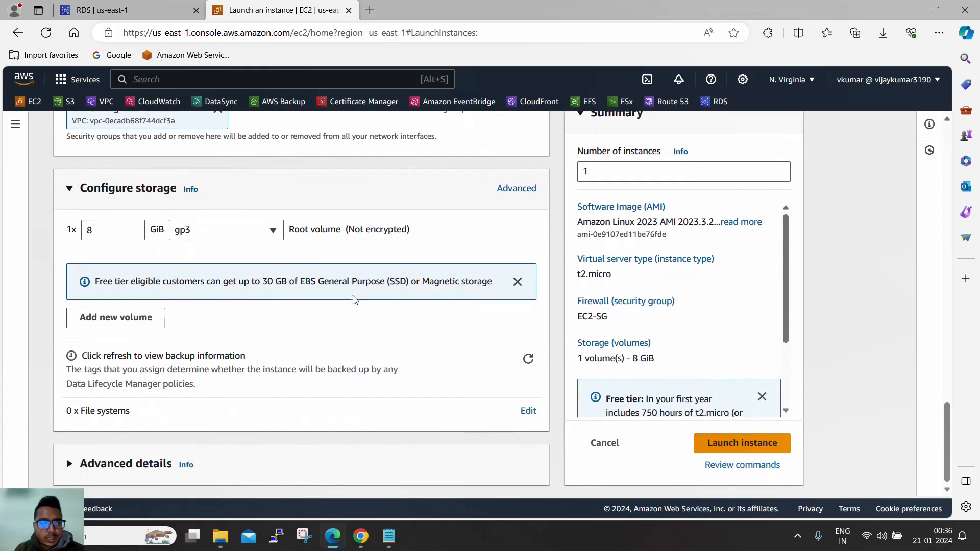
pyautogui.scroll(4, 317, 306)
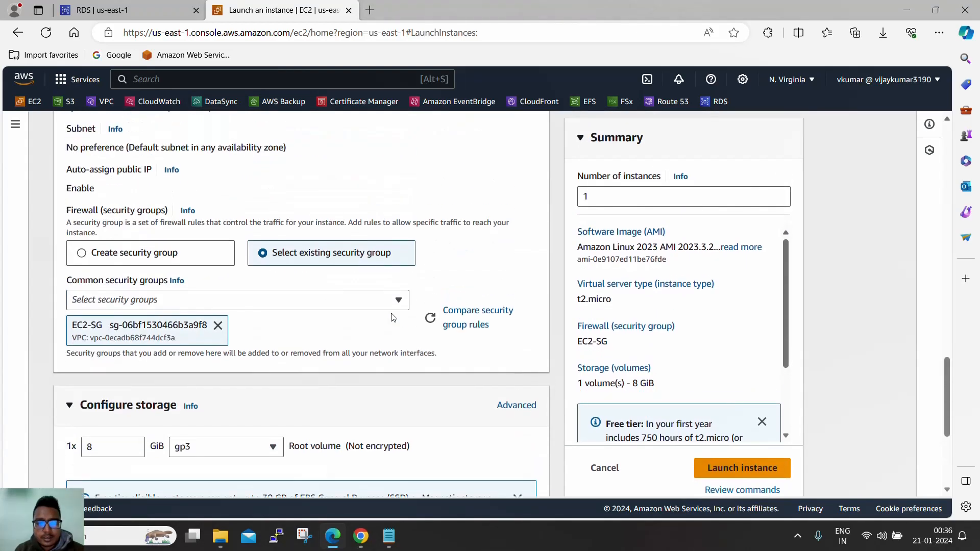
pyautogui.click(747, 469)
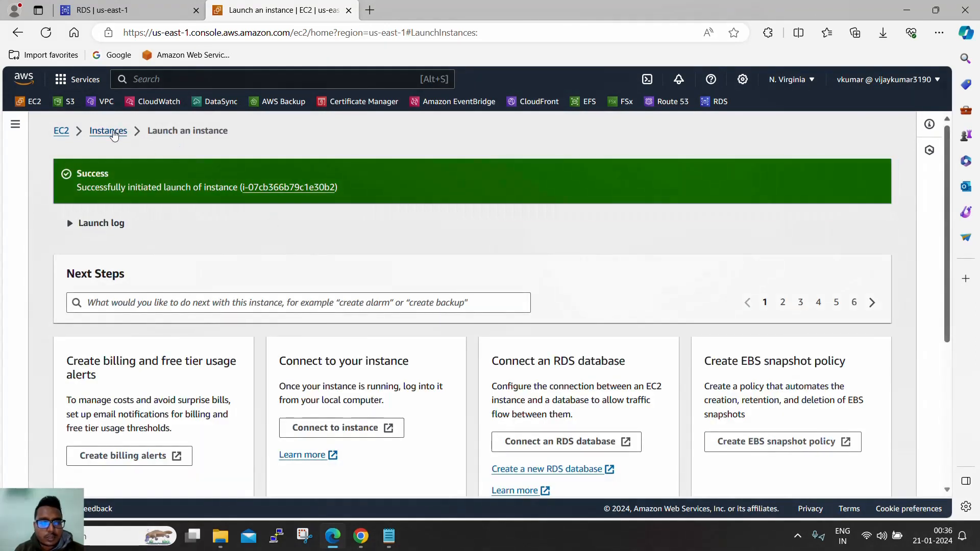
# - Go to the Instances list, then open EC2 Security Groups in a new tab and switch to it
pyautogui.click(114, 134)
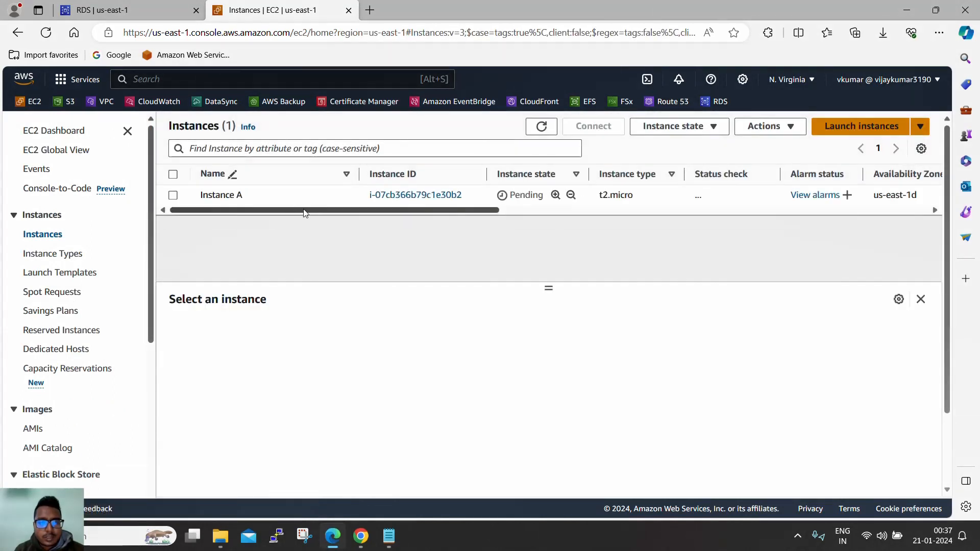
pyautogui.scroll(-5, 74, 265)
pyautogui.scroll(-1, 67, 323)
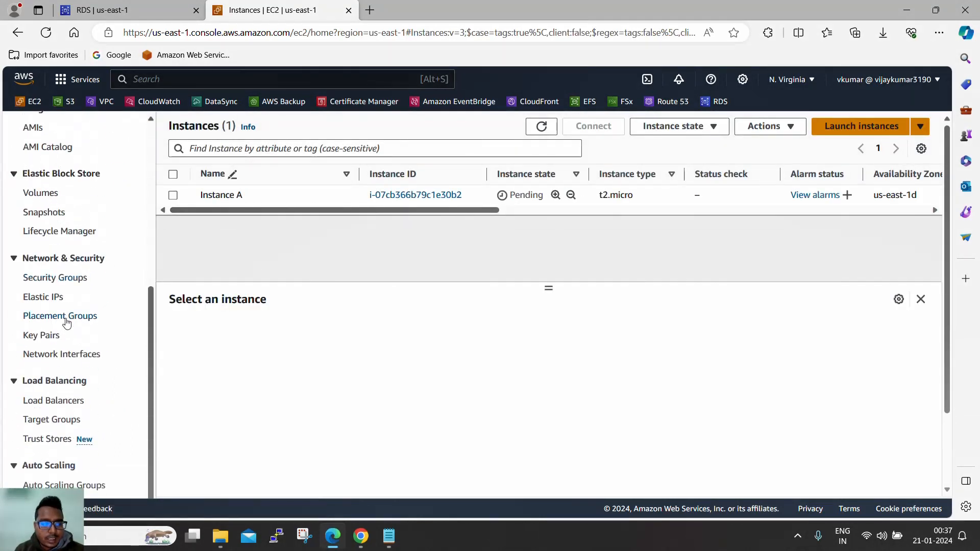
pyautogui.keyDown('ctrl'); pyautogui.click(75, 283); pyautogui.keyUp('ctrl')
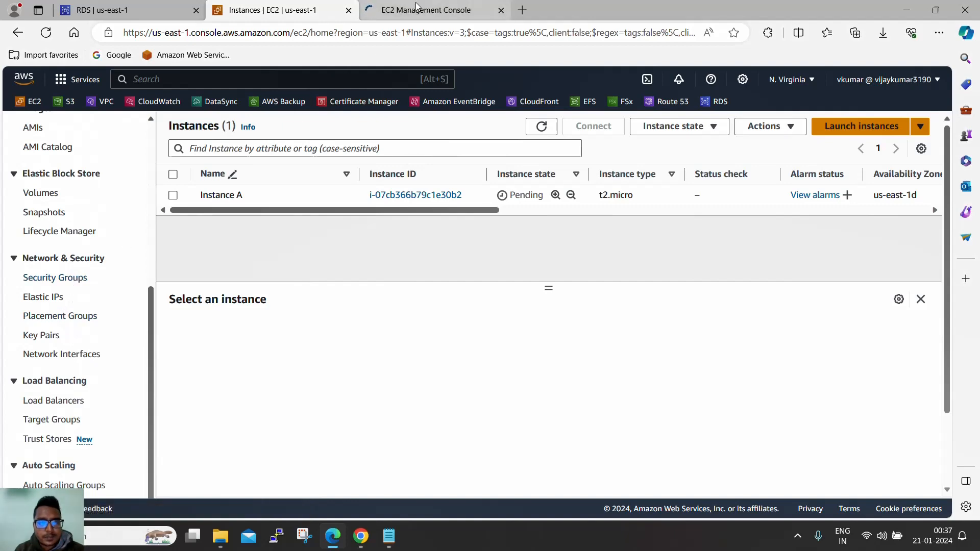
pyautogui.hotkey('ctrl', 'Tab')
# - Check that database-1's VPC security group is RDS-SG, then switch to the EC2 Security Groups list
pyautogui.click(138, 15)
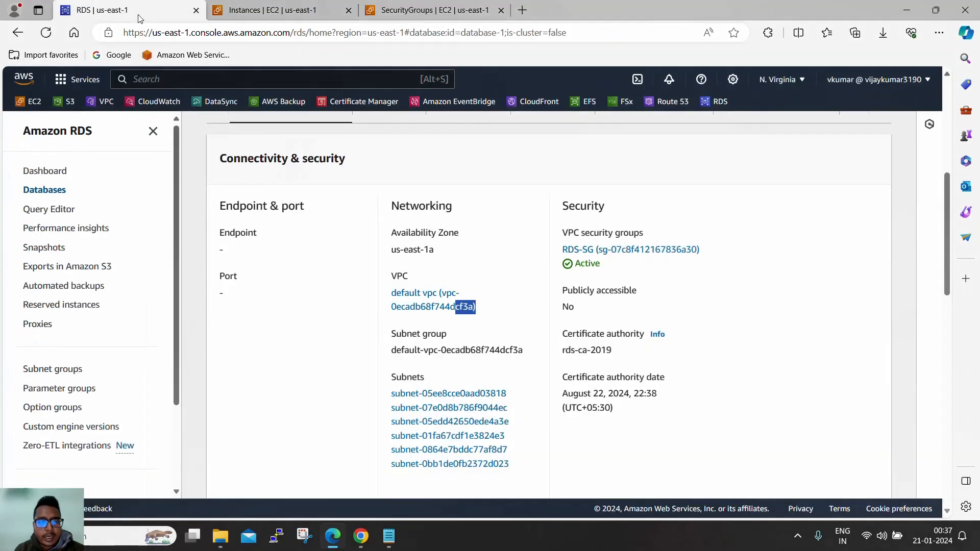
pyautogui.scroll(2, 396, 305)
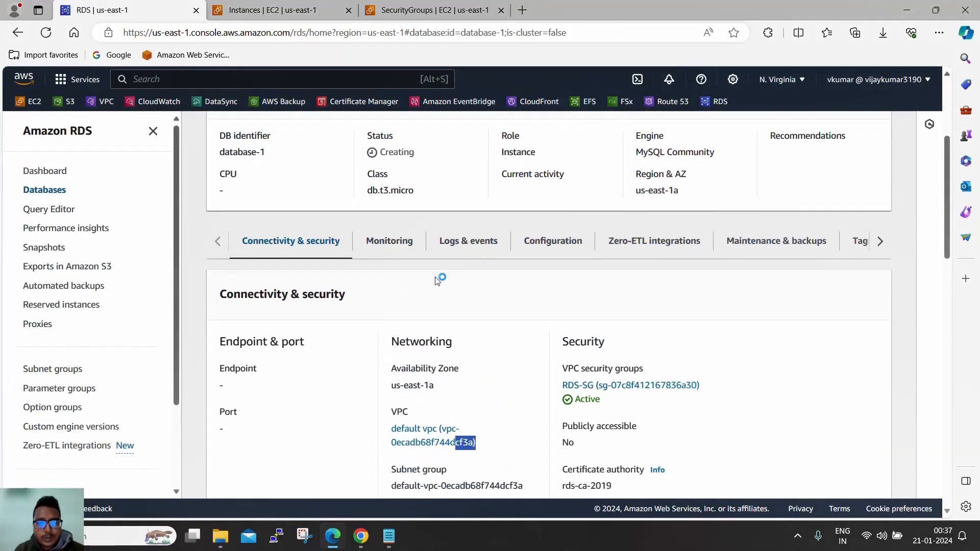
pyautogui.scroll(-12, 436, 281)
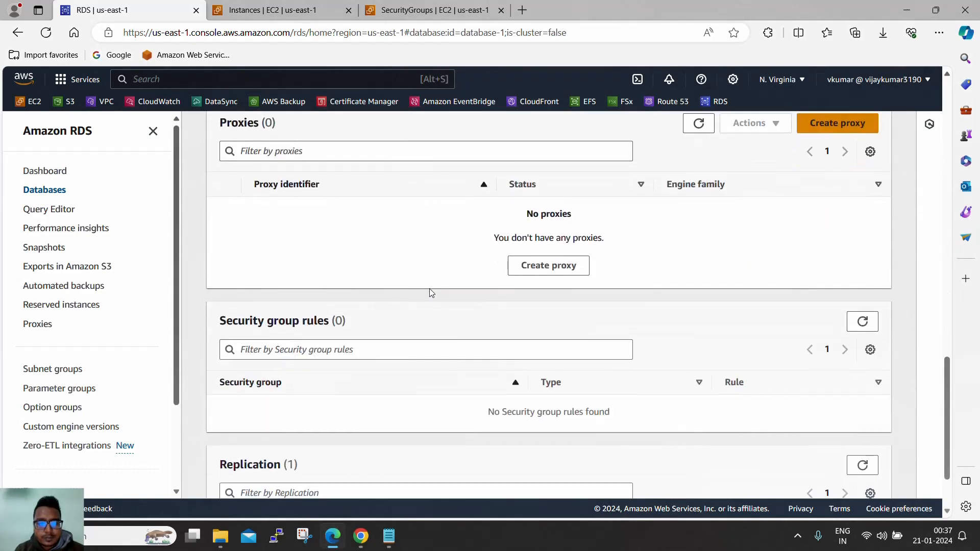
pyautogui.scroll(-2, 430, 289)
pyautogui.moveTo(218, 233); pyautogui.dragTo(372, 240)
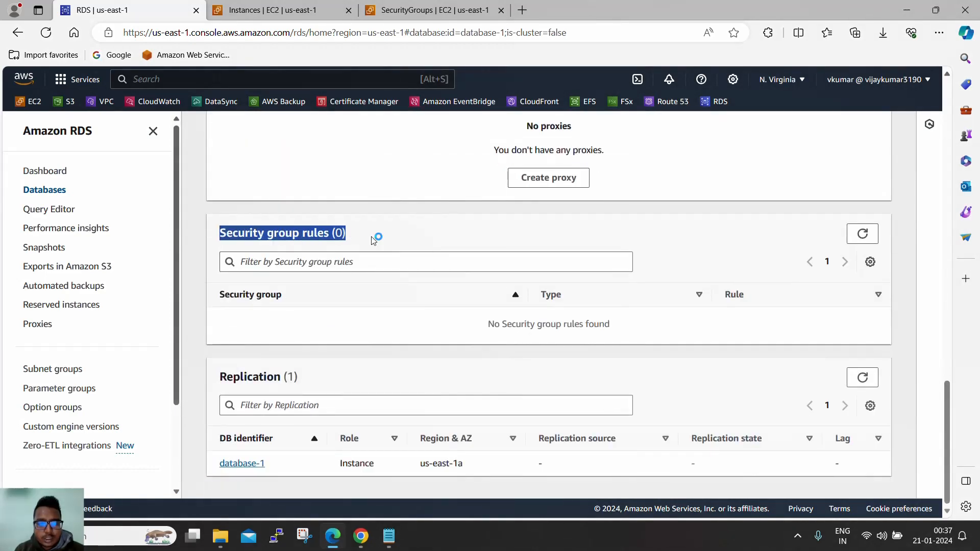
pyautogui.click(865, 235)
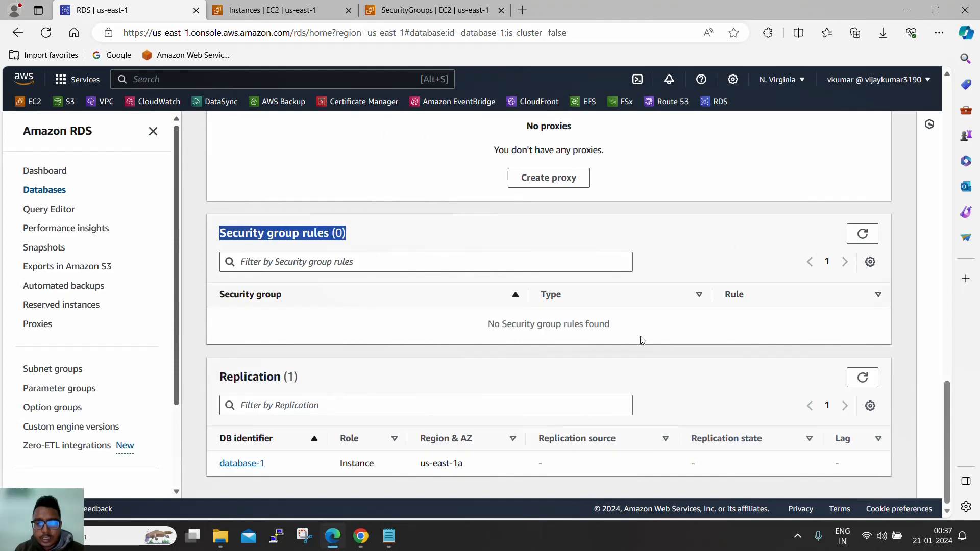
pyautogui.scroll(10, 467, 334)
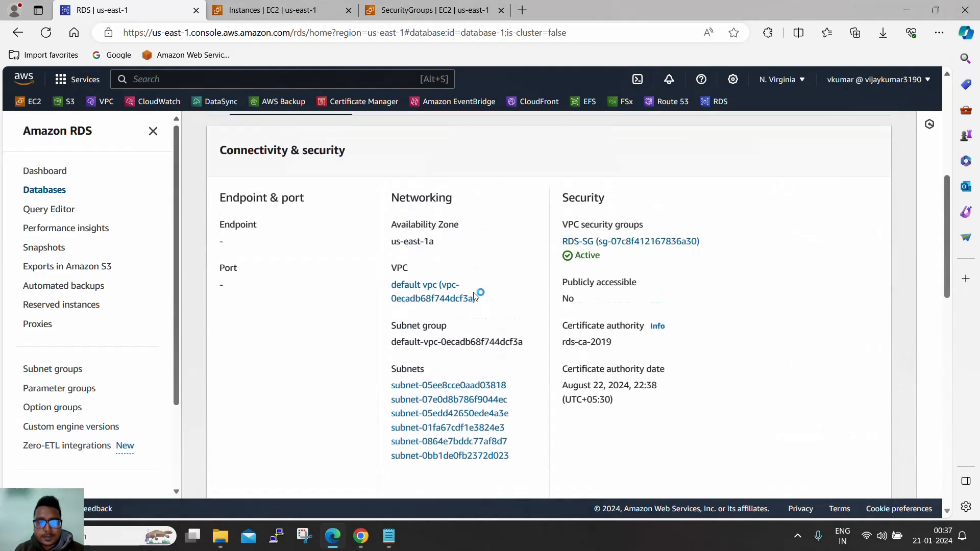
pyautogui.click(431, 10)
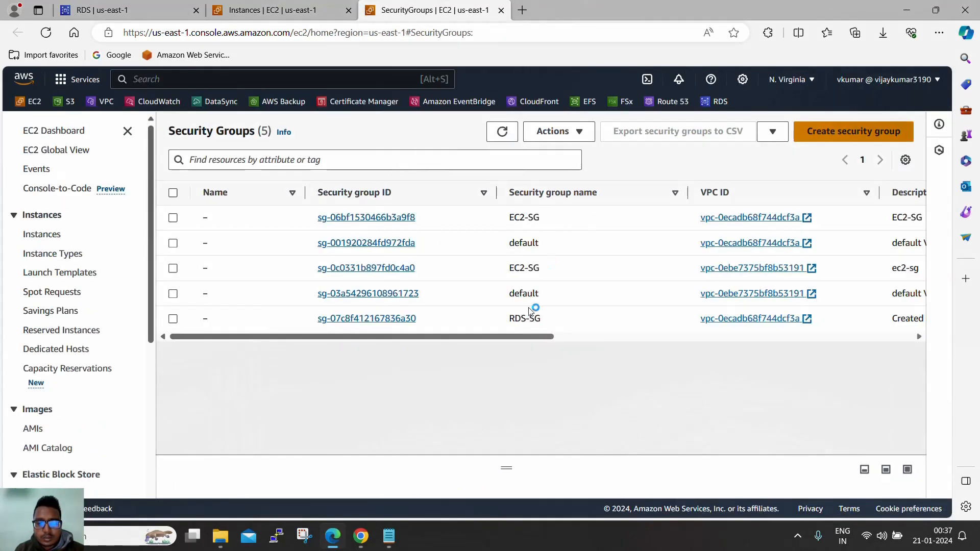
# - Open RDS-SG (sg-07c8f412167836a30) and inspect the Source of its MySQL/Aurora port 3306 inbound rule
pyautogui.click(363, 319)
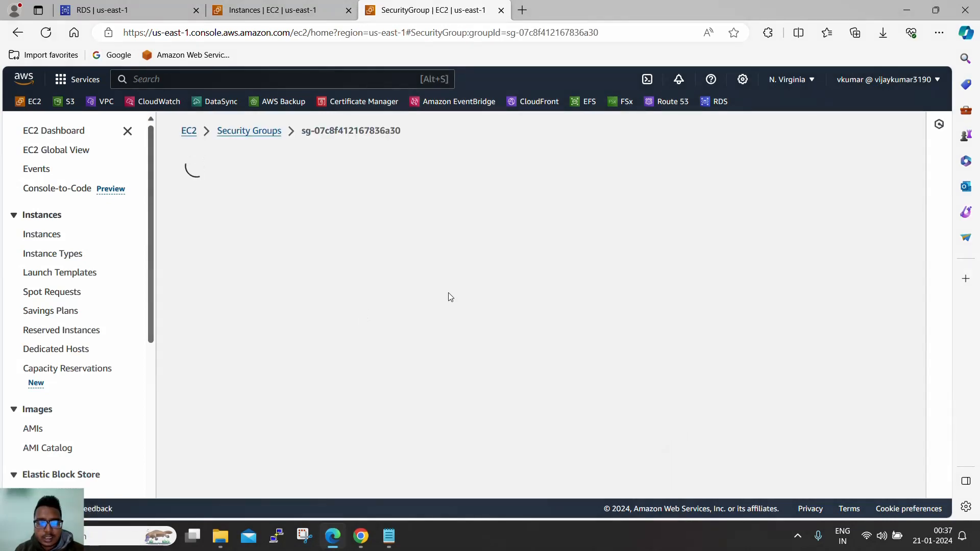
pyautogui.scroll(-2, 462, 291)
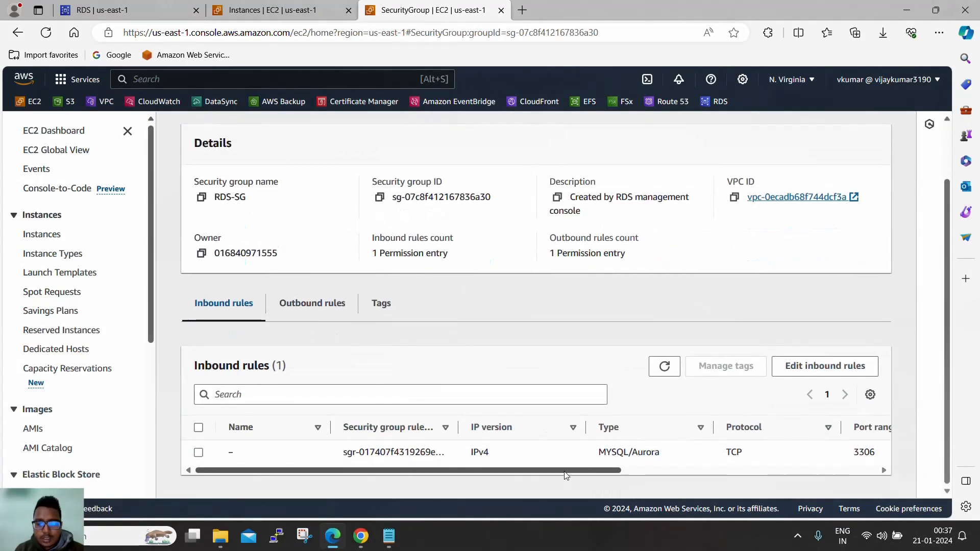
pyautogui.moveTo(572, 470); pyautogui.dragTo(426, 474)
pyautogui.hscroll(5, 572, 471)
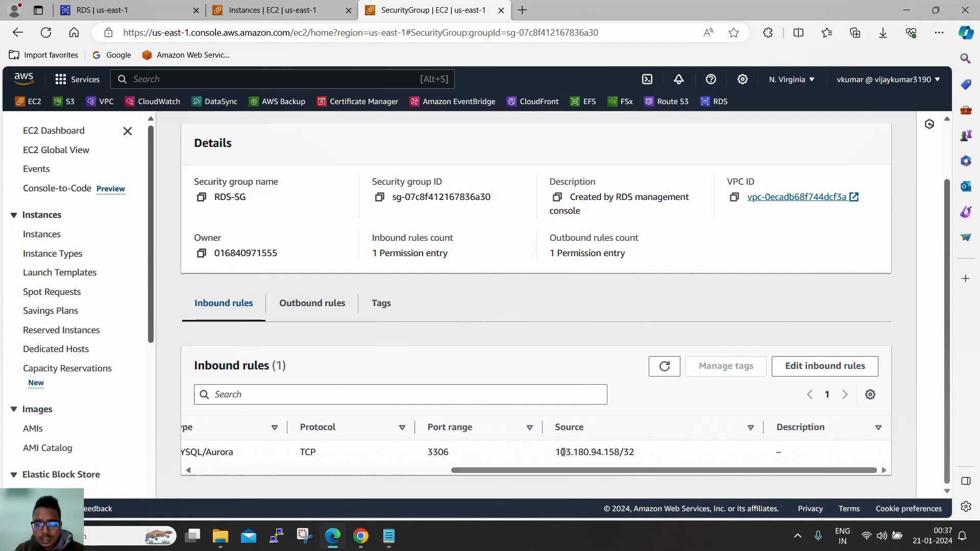
pyautogui.moveTo(571, 451); pyautogui.dragTo(635, 453)
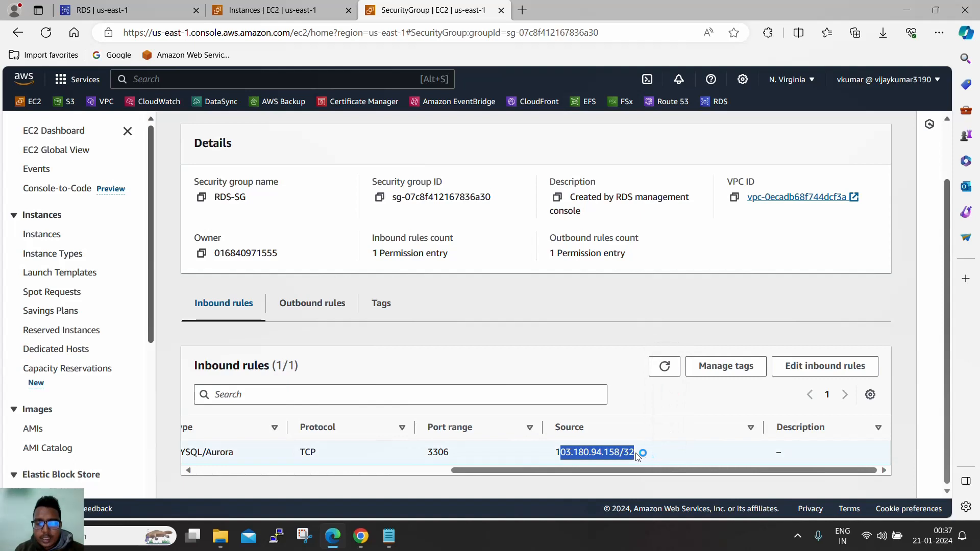
pyautogui.click(361, 304)
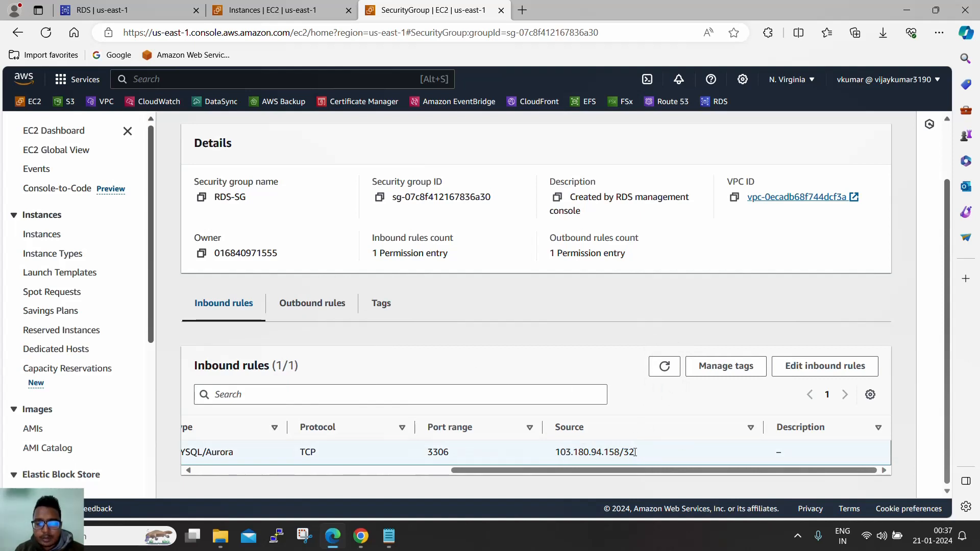
pyautogui.click(522, 11)
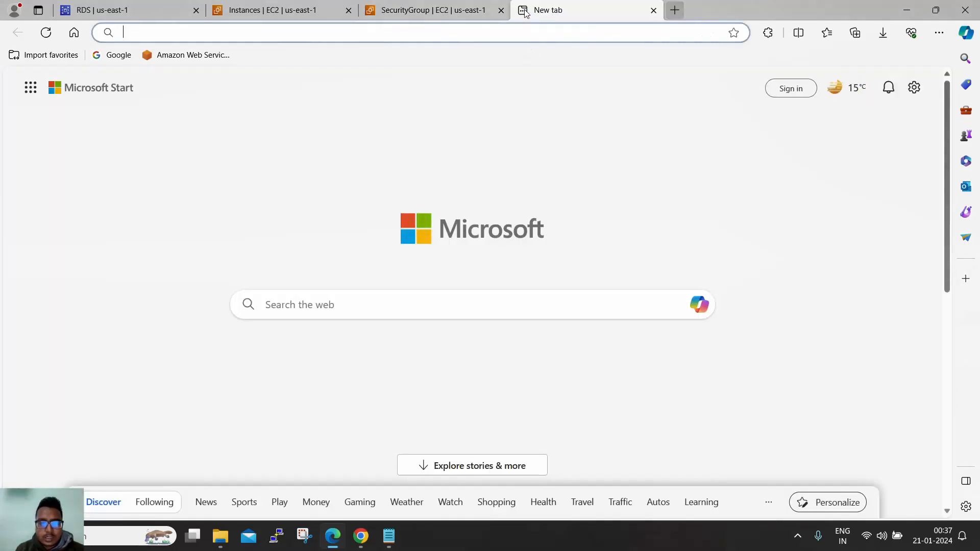
# - Search 'what is my ip' and check the public IPv4 on whatismyipaddress.com against RDS-SG's source
pyautogui.write('what is ')
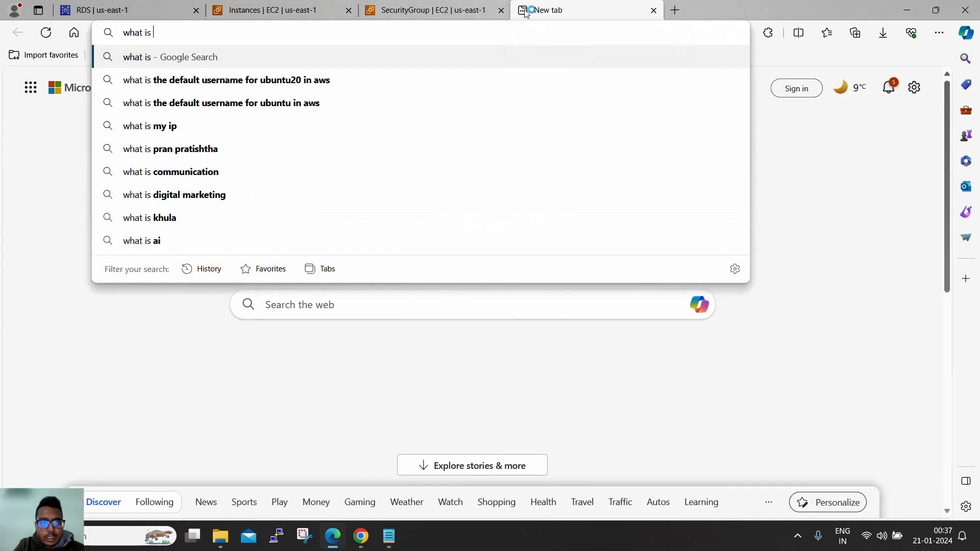
pyautogui.write('my ip')
pyautogui.press('Return')
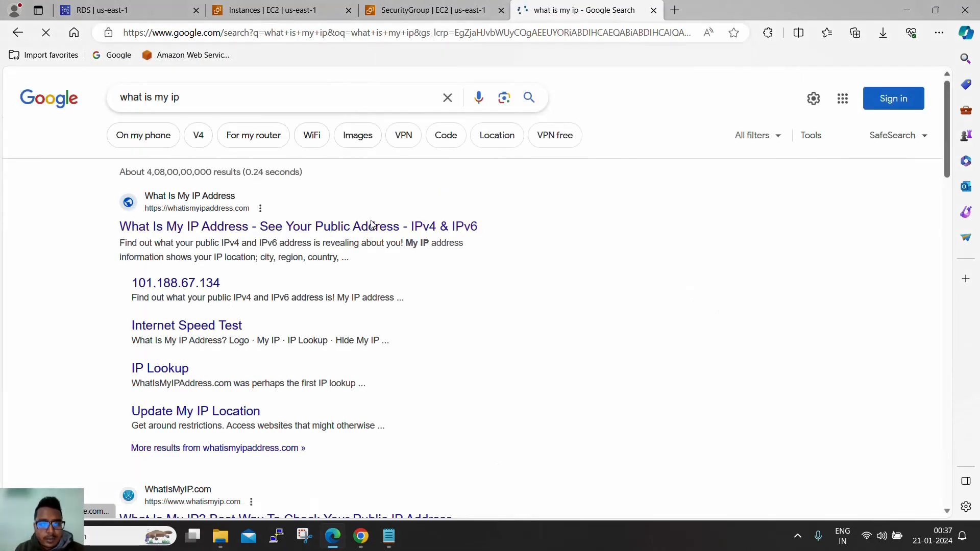
pyautogui.click(372, 225)
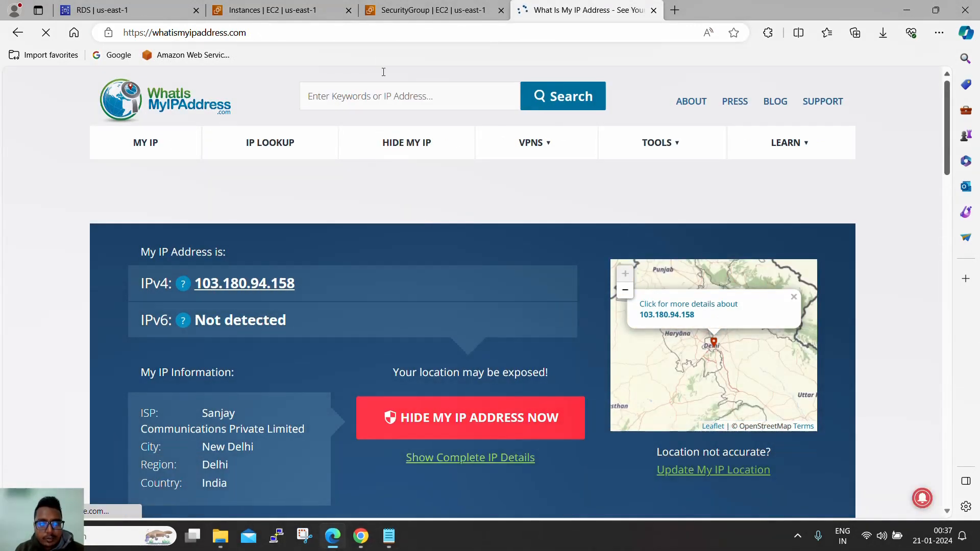
pyautogui.click(429, 10)
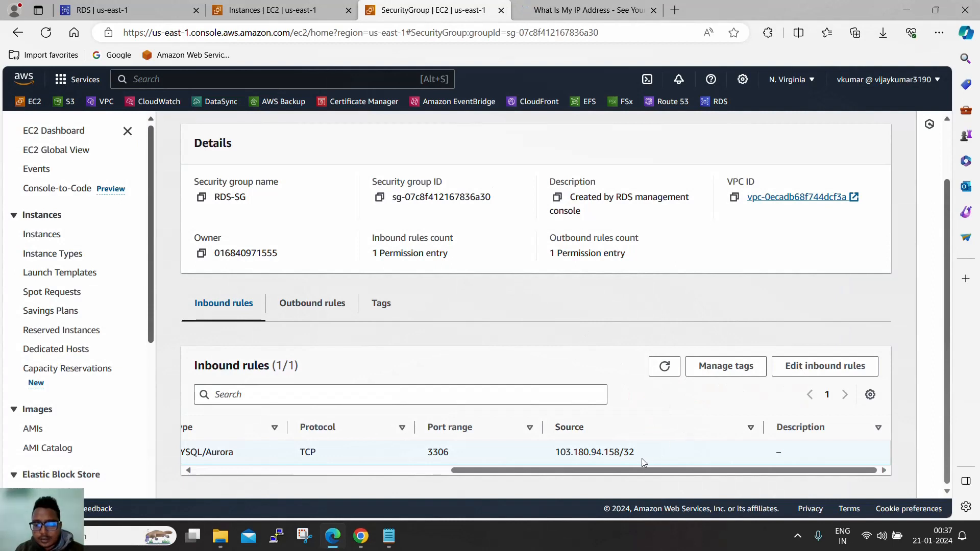
# - Start editing RDS-SG's inbound rules and copy Instance A's private IPv4 from the Instances list
pyautogui.moveTo(557, 451); pyautogui.dragTo(645, 454)
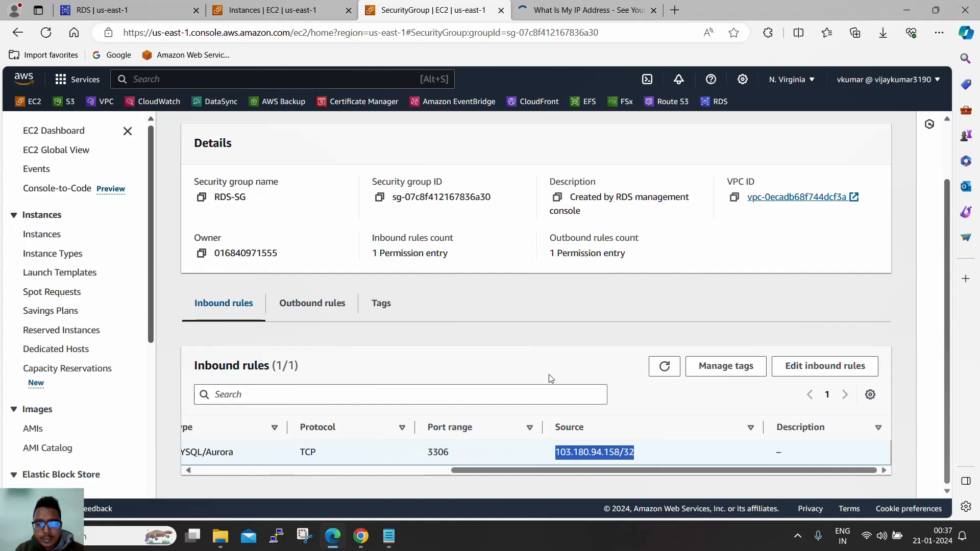
pyautogui.click(838, 374)
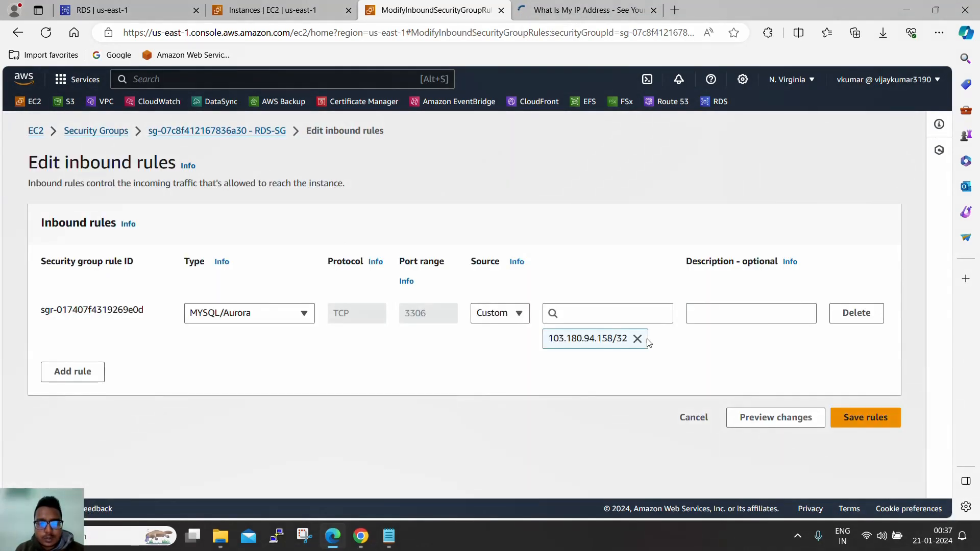
pyautogui.click(295, 12)
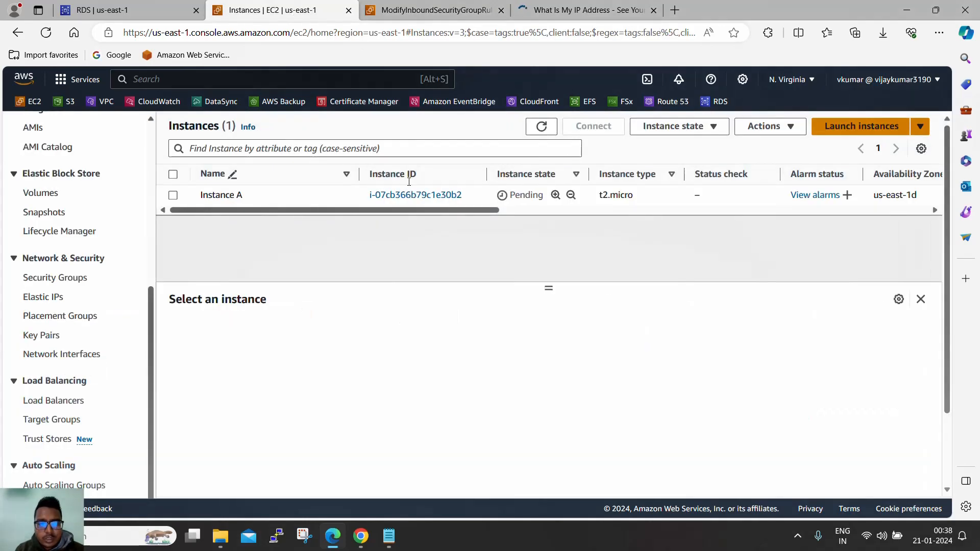
pyautogui.click(541, 126)
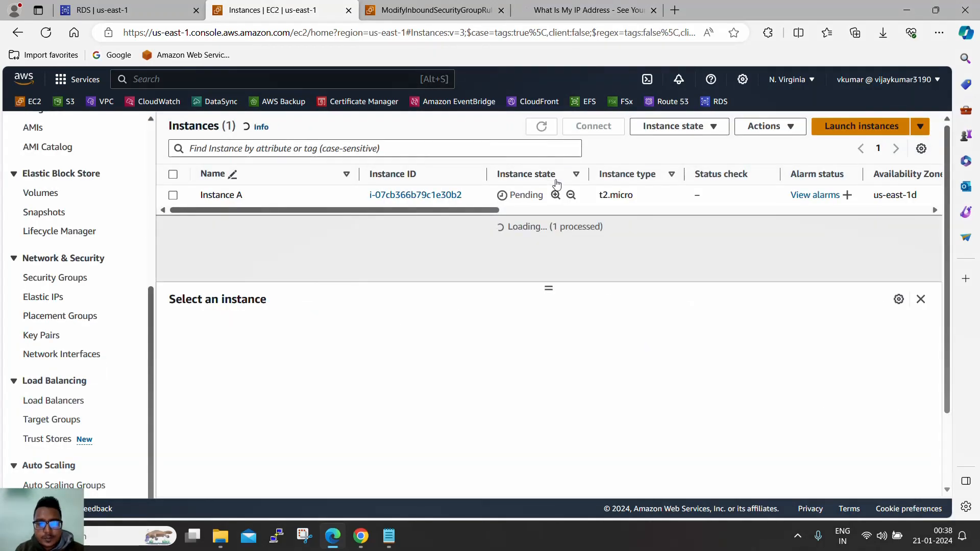
pyautogui.click(651, 199)
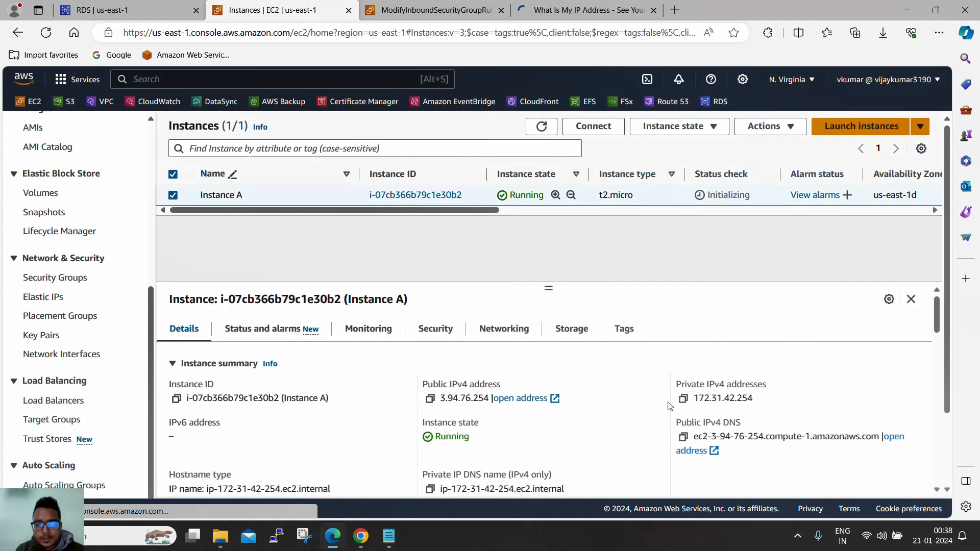
pyautogui.click(683, 400)
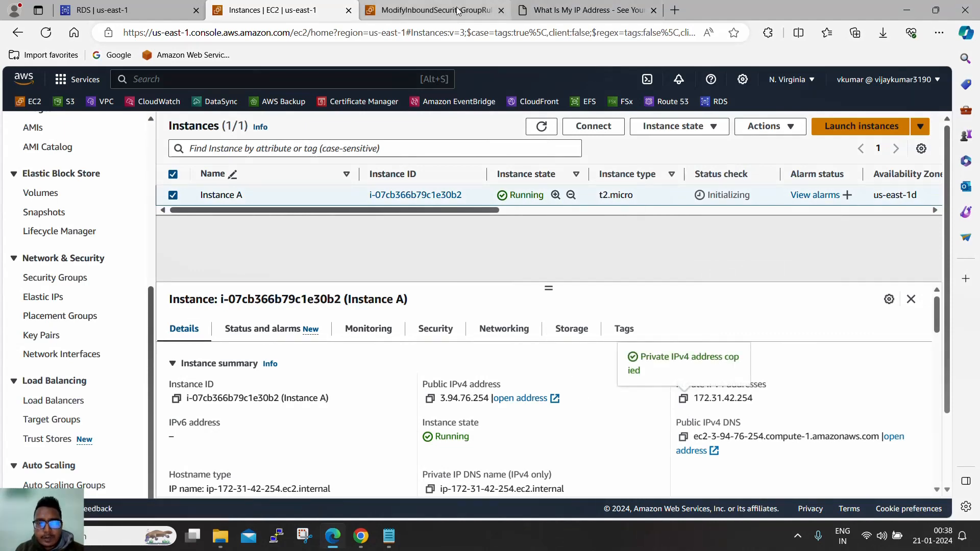
# - Replace the rule's 103.180.94.158/32 source with 172.31.42.254/32 and save the rules
pyautogui.click(434, 10)
pyautogui.click(637, 339)
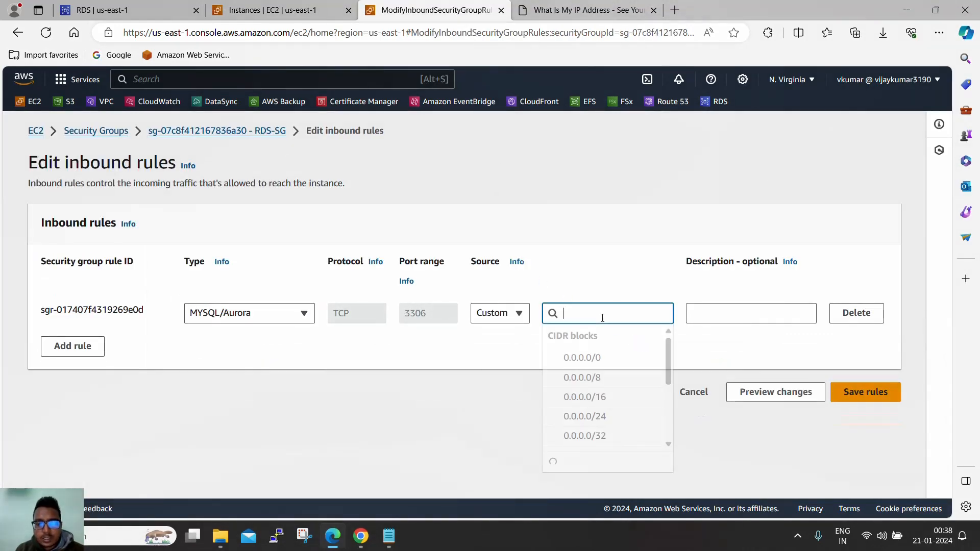
pyautogui.hotkey('ctrl', 'v')
pyautogui.click(594, 354)
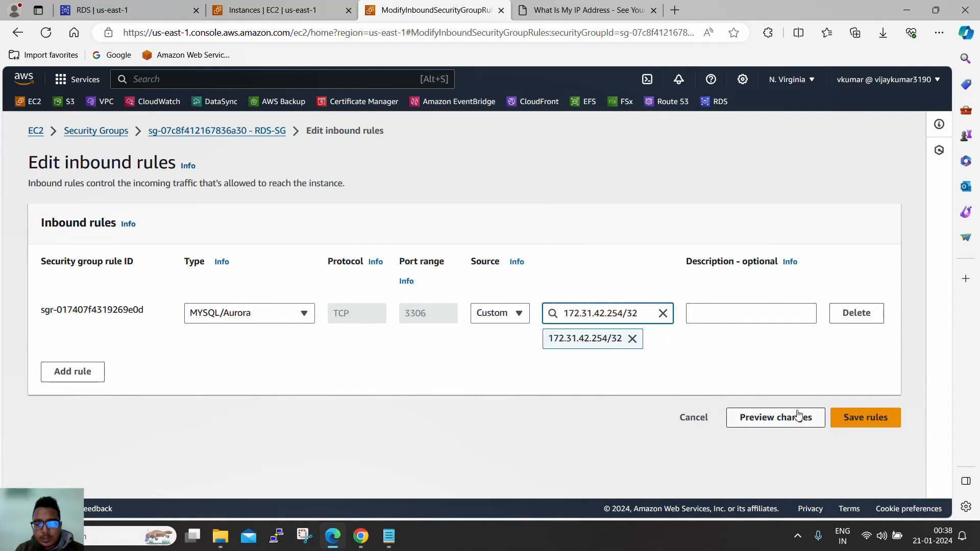
pyautogui.click(862, 421)
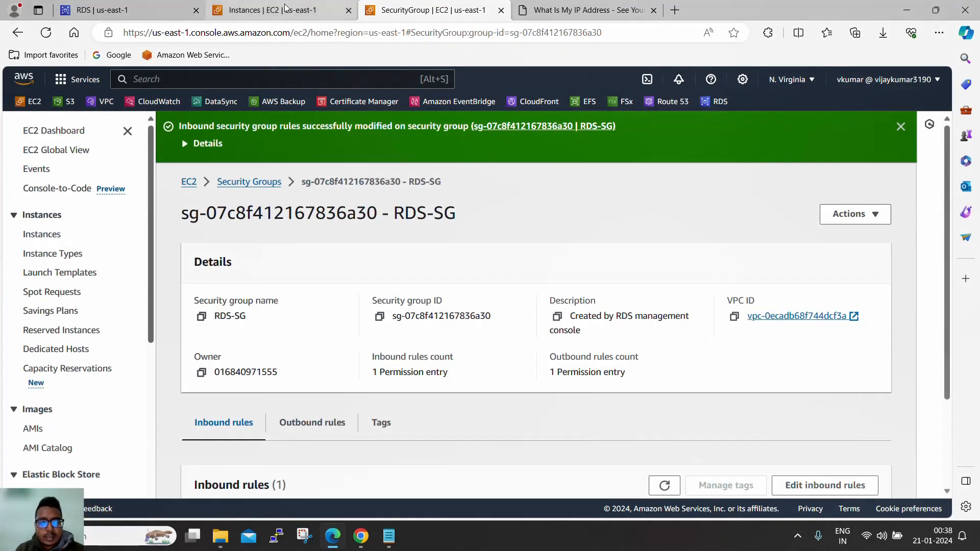
# - Verify the RDS-SG rule source shows 172.31.42.254/32, refresh the Instances list, and return to database-1
pyautogui.click(299, 10)
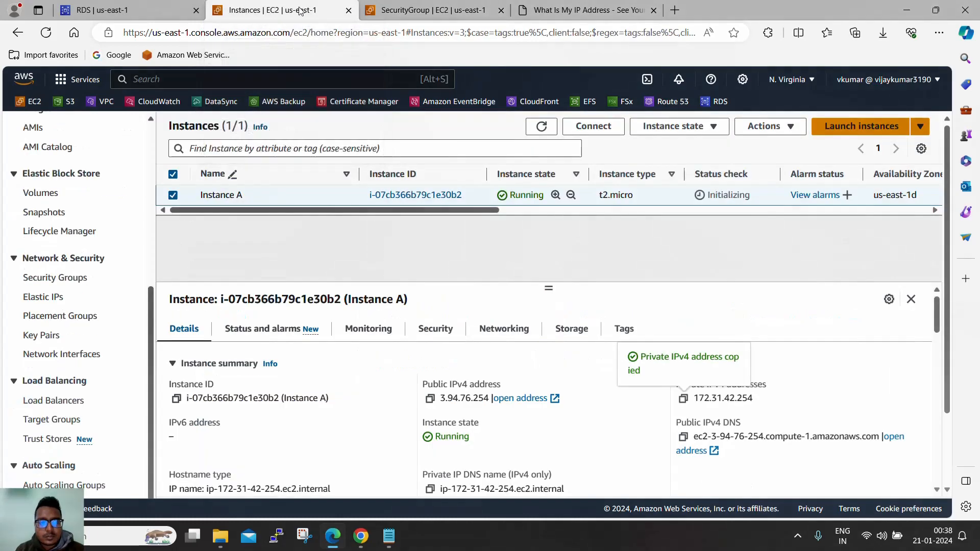
pyautogui.click(440, 10)
pyautogui.scroll(-2, 509, 215)
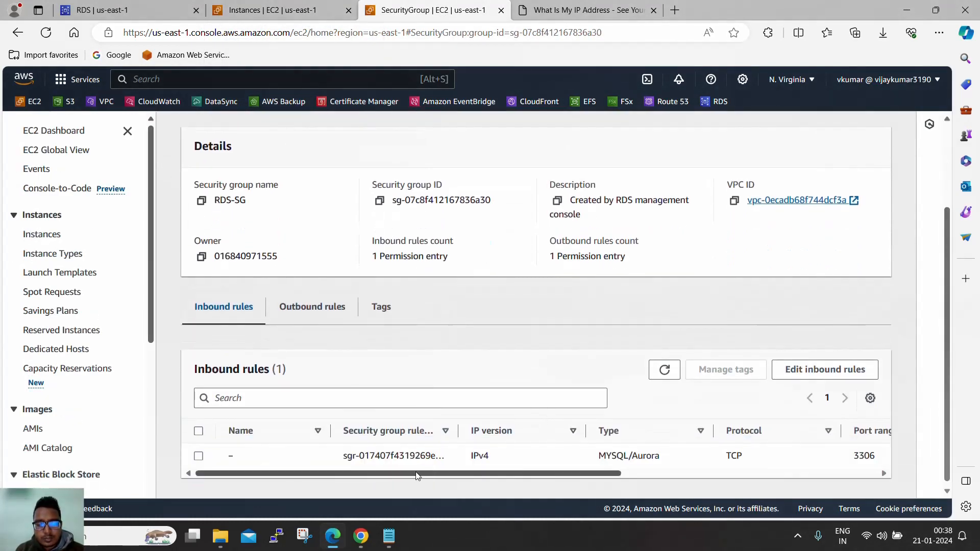
pyautogui.moveTo(418, 478); pyautogui.dragTo(714, 480)
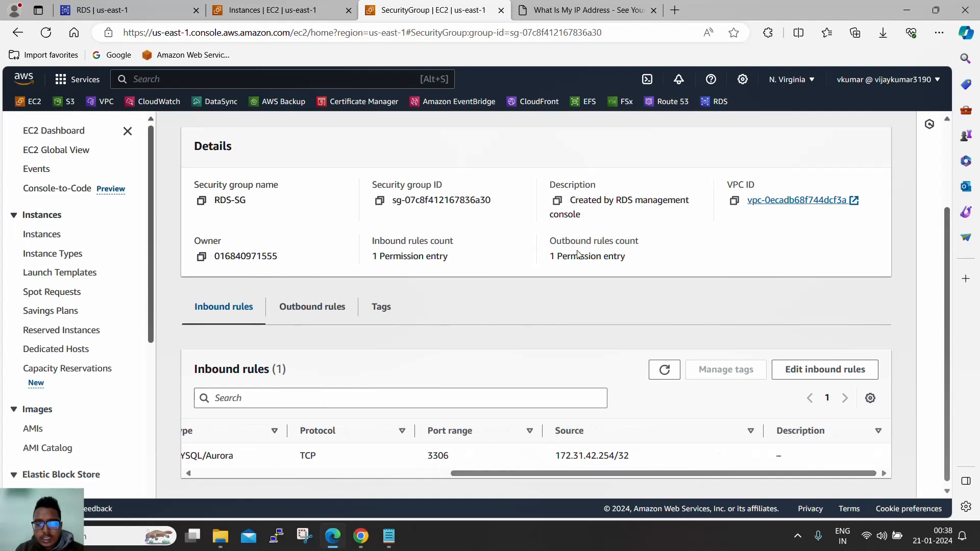
pyautogui.click(273, 10)
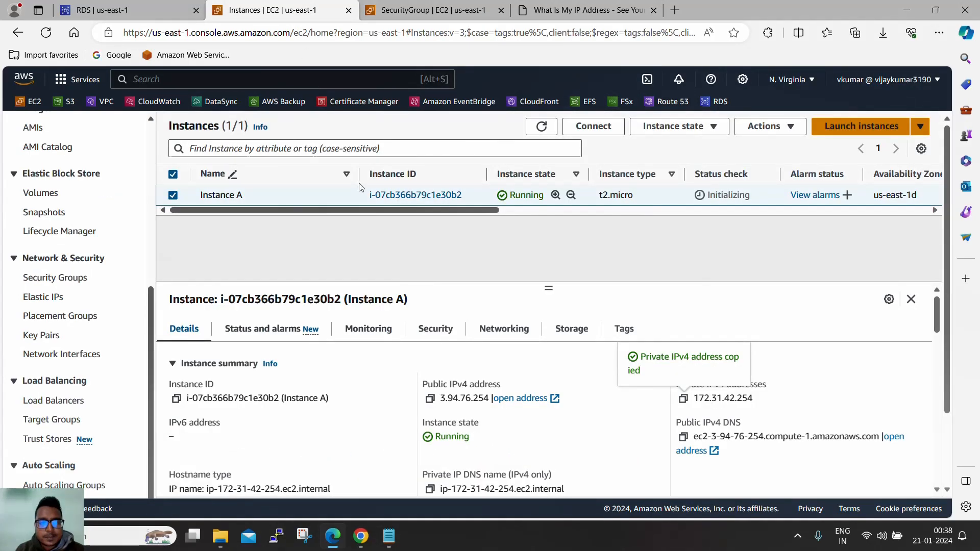
pyautogui.click(542, 126)
pyautogui.click(128, 10)
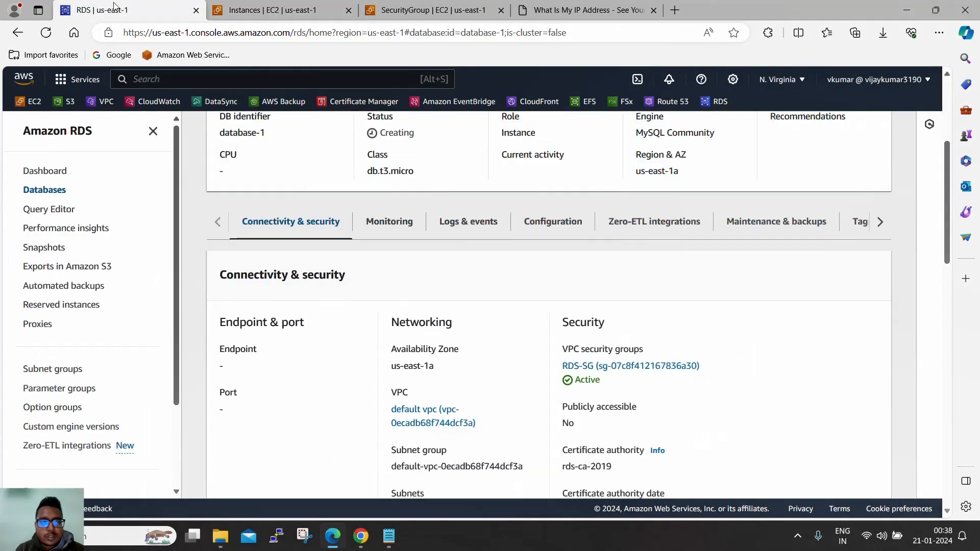
# - Refresh database-1's status and reload the RDS database page
pyautogui.scroll(5, 461, 266)
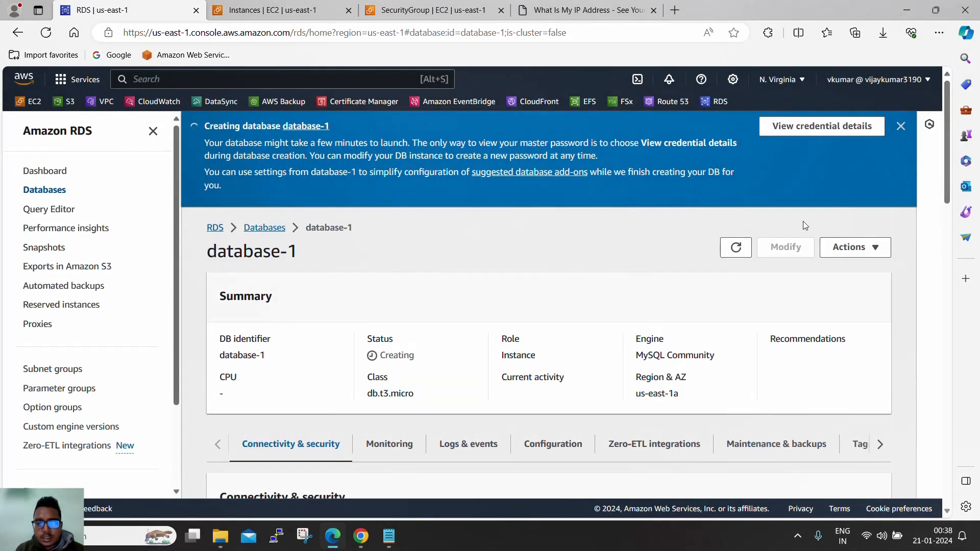
pyautogui.click(736, 249)
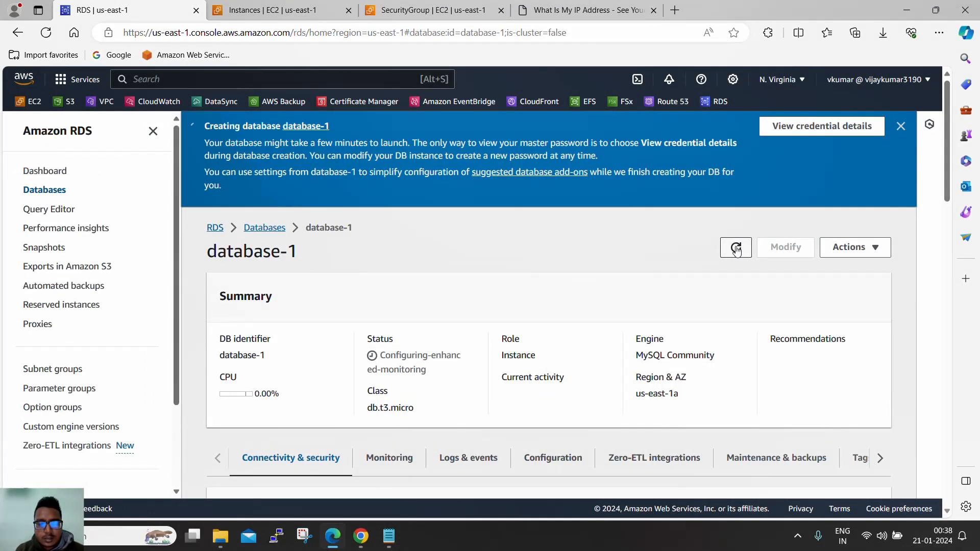
pyautogui.moveTo(382, 359); pyautogui.dragTo(444, 380)
pyautogui.click(214, 214)
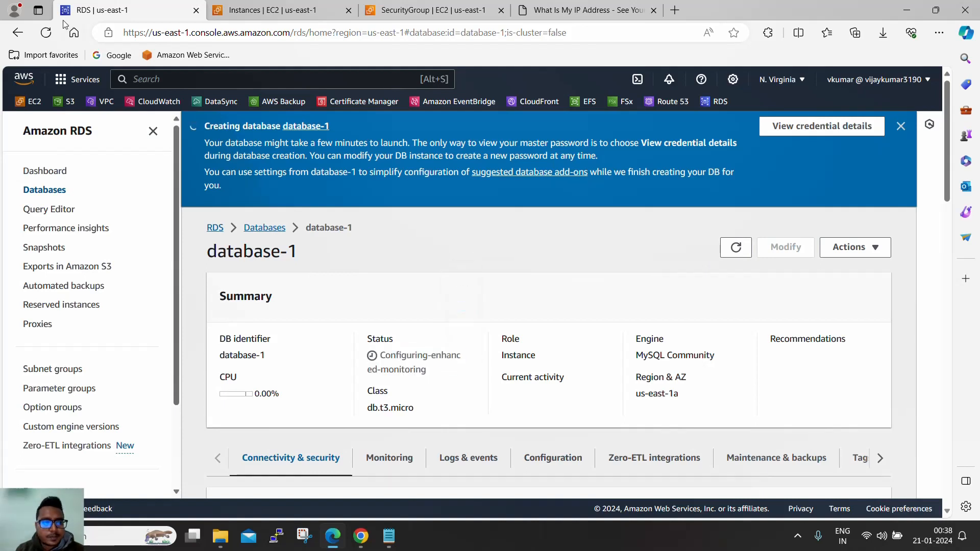
pyautogui.click(45, 32)
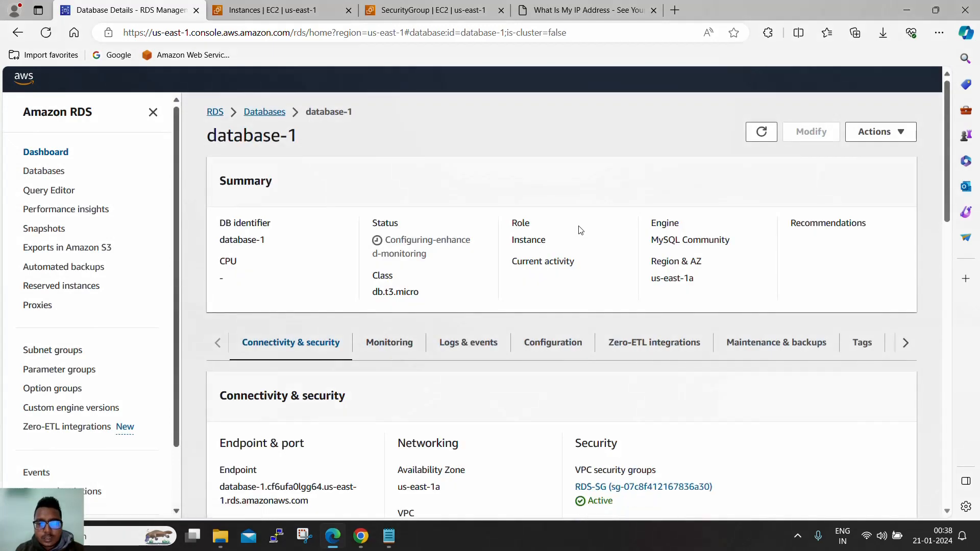
# - Check that the RDS-SG inbound rule 172.31.42.254/32 matches Instance A's private IP
pyautogui.scroll(-15, 580, 231)
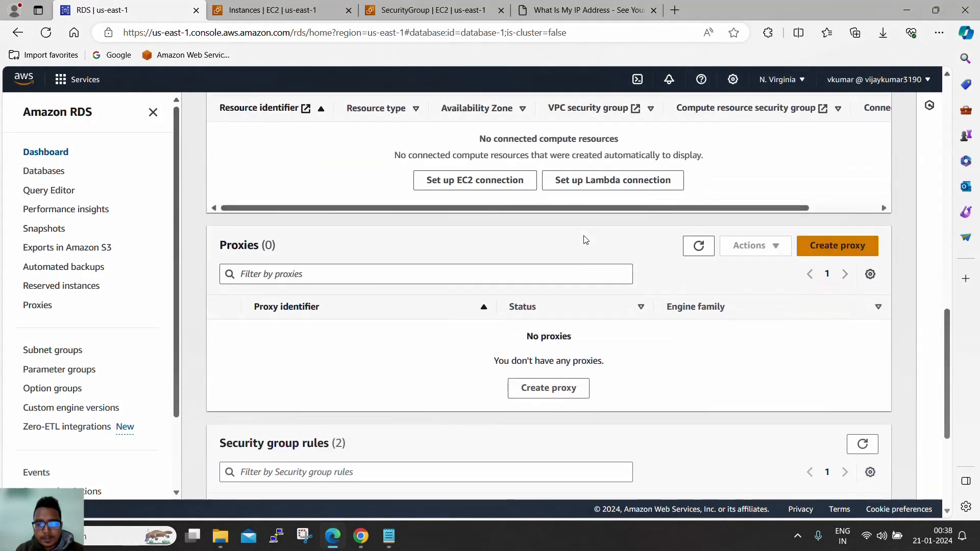
pyautogui.scroll(-3, 586, 239)
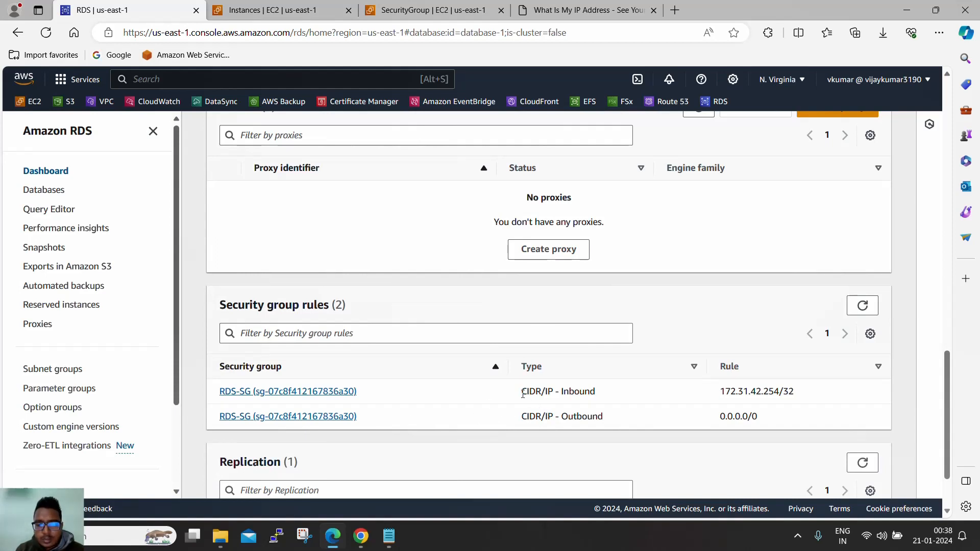
pyautogui.moveTo(523, 393); pyautogui.dragTo(524, 418)
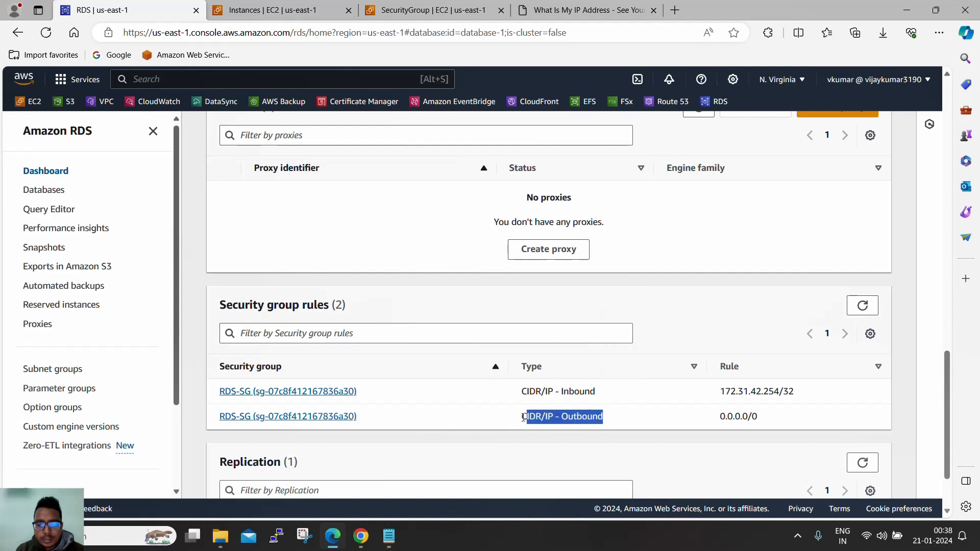
pyautogui.click(651, 397)
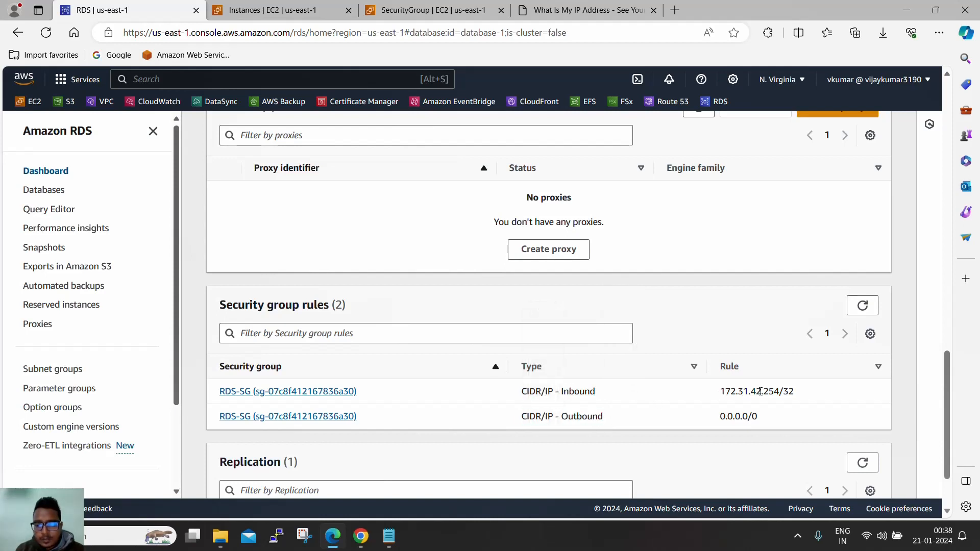
pyautogui.moveTo(790, 392); pyautogui.dragTo(724, 393)
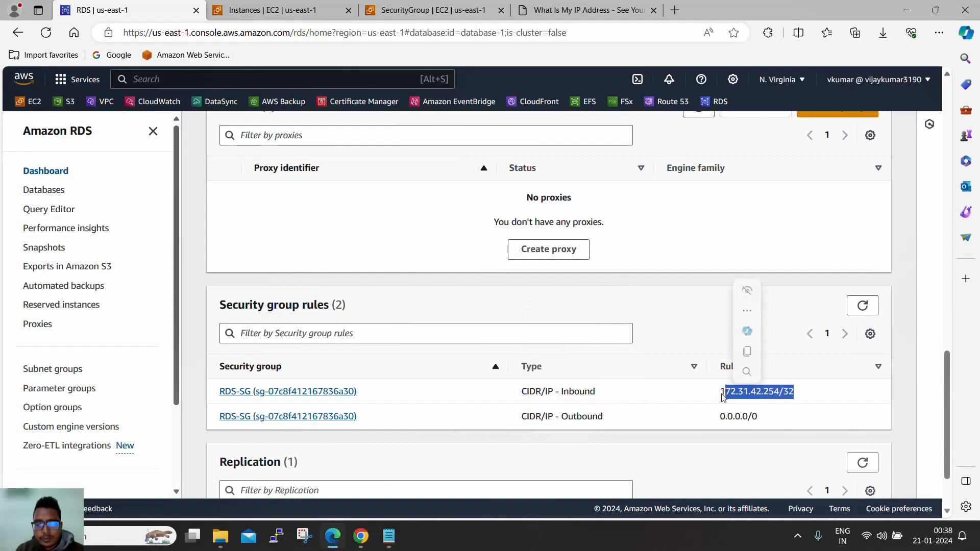
pyautogui.click(320, 17)
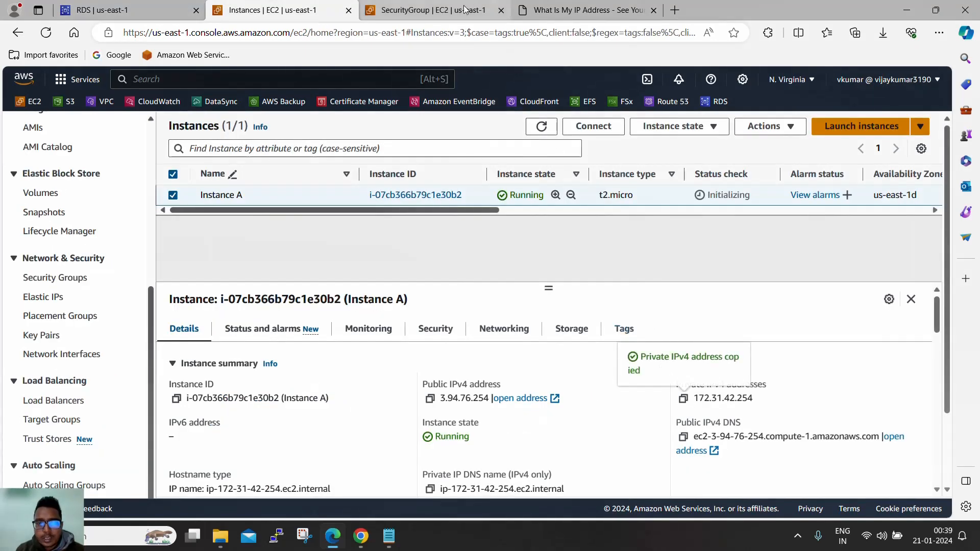
pyautogui.click(433, 10)
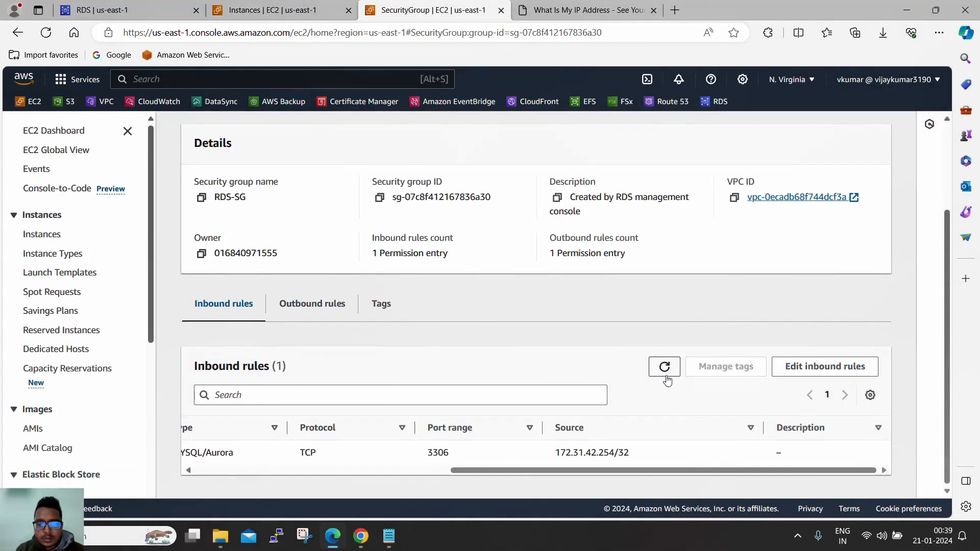
pyautogui.click(286, 9)
pyautogui.click(170, 5)
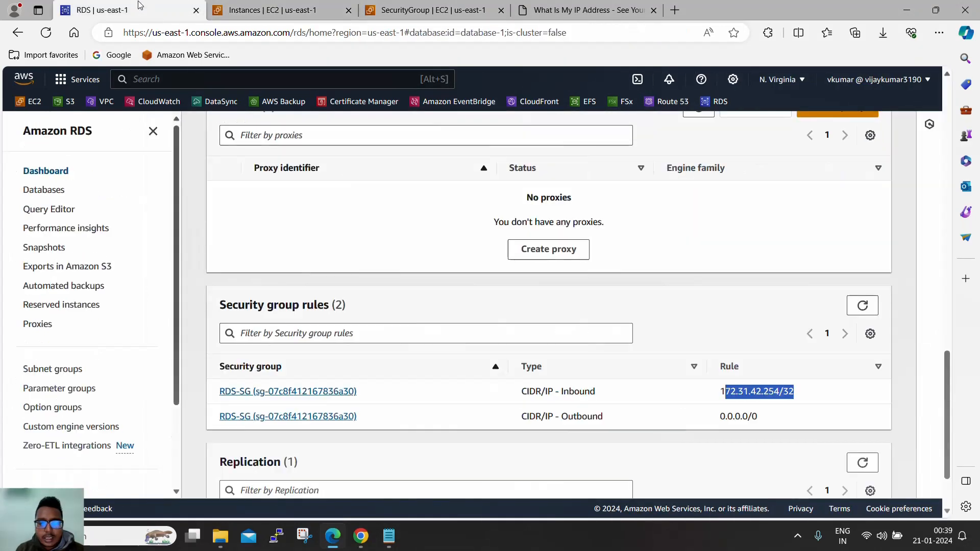
# - Refresh the database-1 summary and select its endpoint hostname
pyautogui.click(861, 305)
pyautogui.scroll(20, 729, 353)
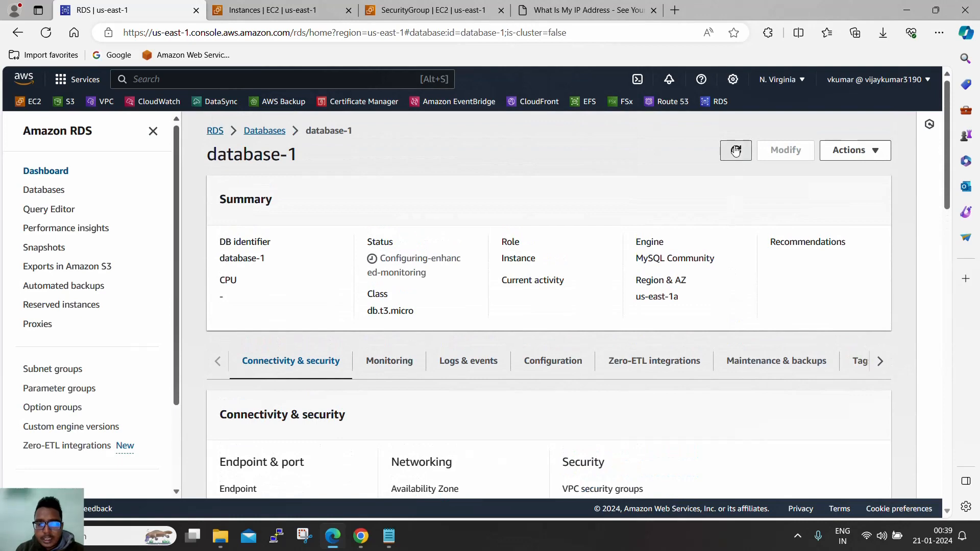
pyautogui.click(735, 150)
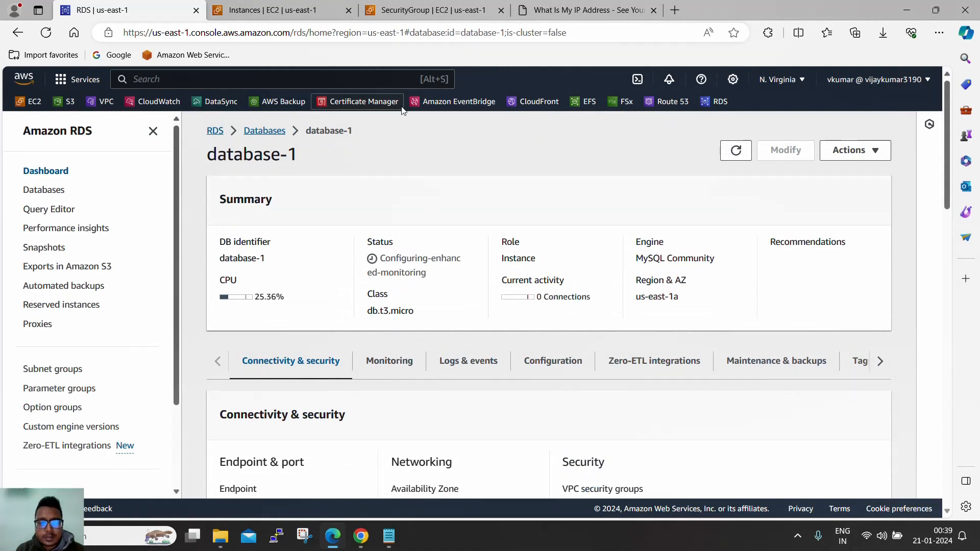
pyautogui.scroll(-2, 373, 291)
pyautogui.scroll(-4, 379, 306)
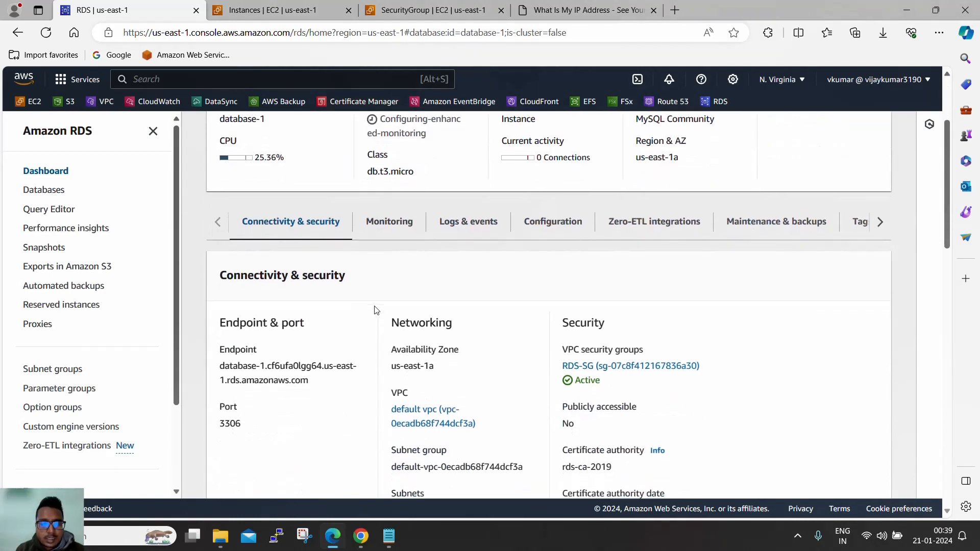
pyautogui.moveTo(310, 252); pyautogui.dragTo(220, 233)
pyautogui.click(286, 276)
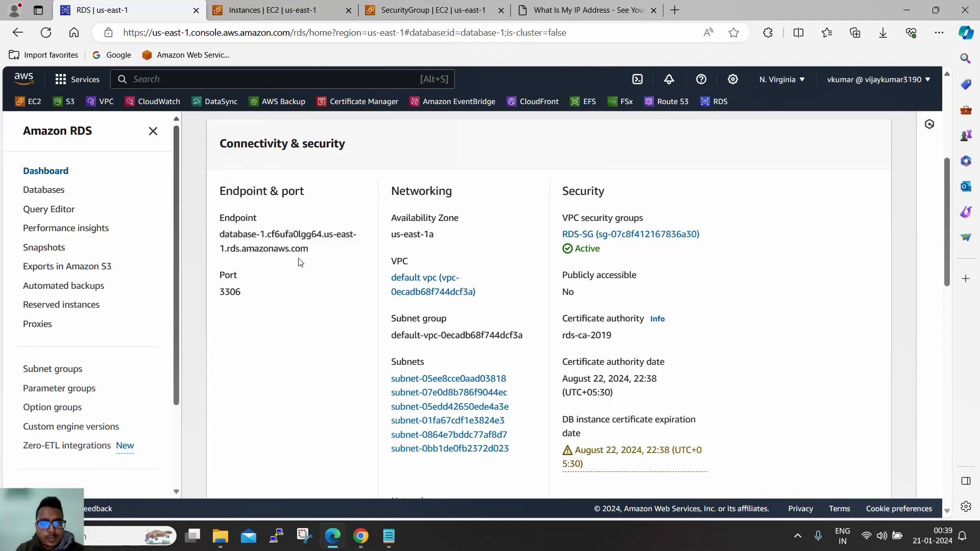
pyautogui.click(451, 15)
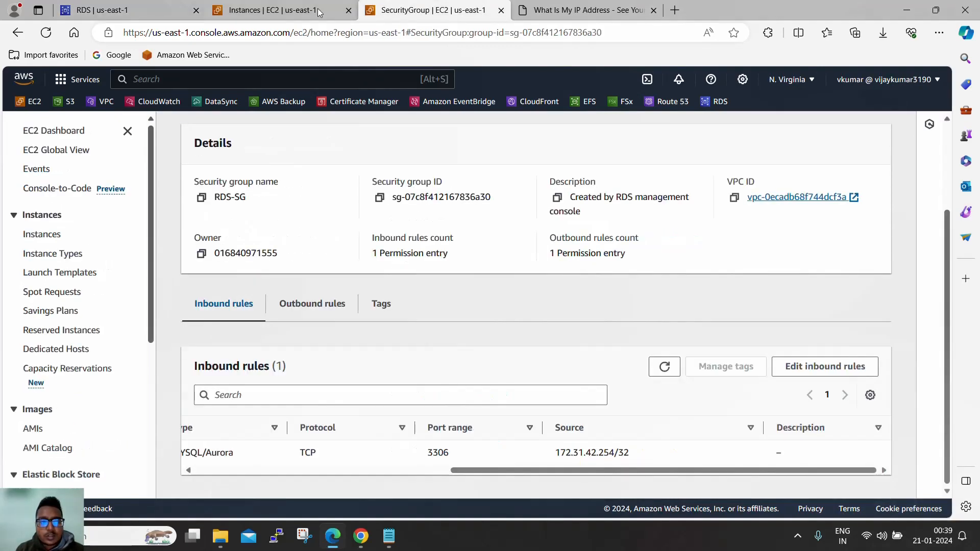
pyautogui.click(285, 10)
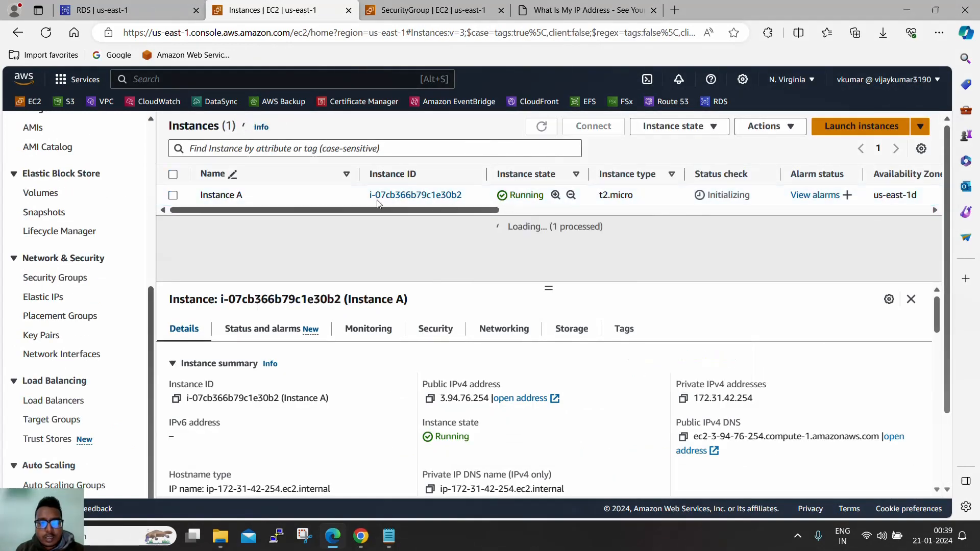
# - Open an EC2 Instance Connect browser terminal on Instance A as ec2-user
pyautogui.click(615, 132)
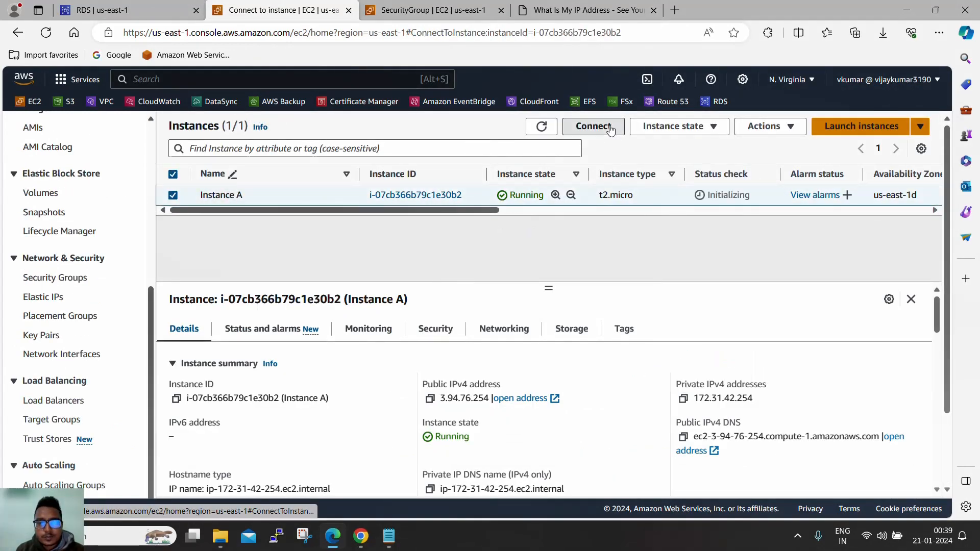
pyautogui.scroll(-2, 498, 226)
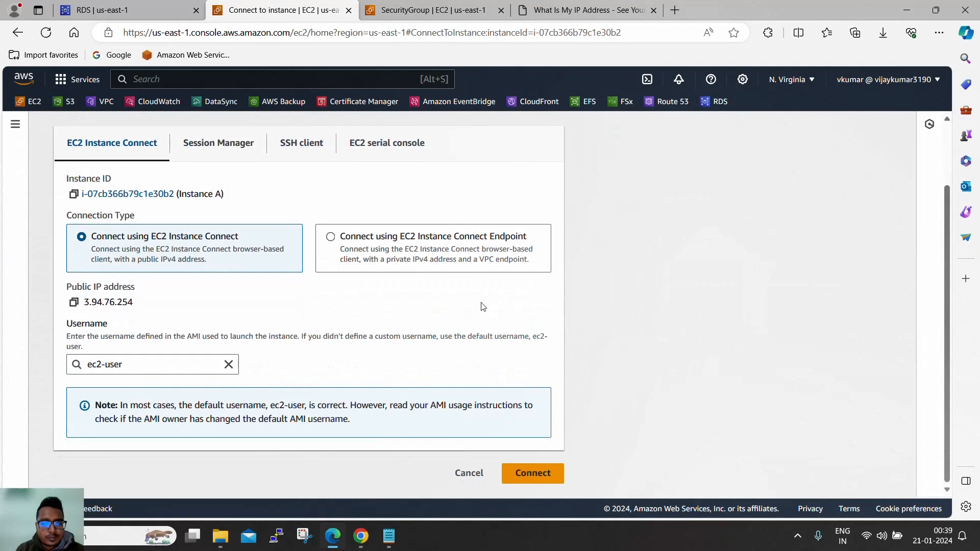
pyautogui.click(530, 473)
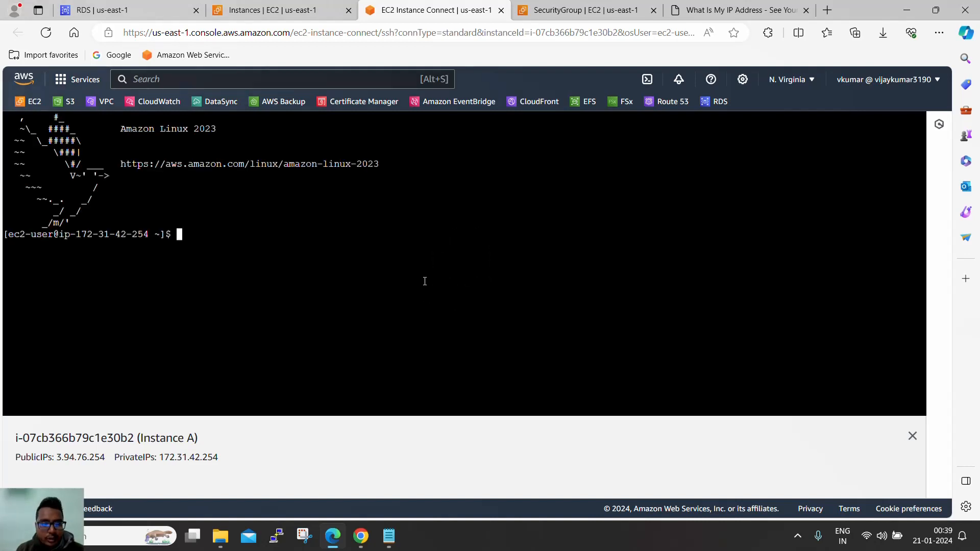
# - Become root with sudo su and change to the home directory with cd
pyautogui.write('sud')
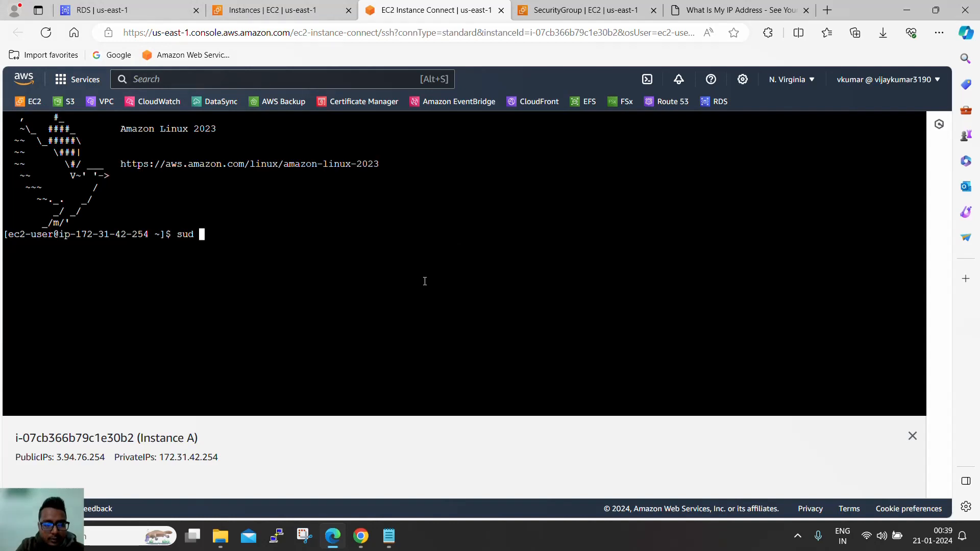
pyautogui.write('o su')
pyautogui.press('Return')
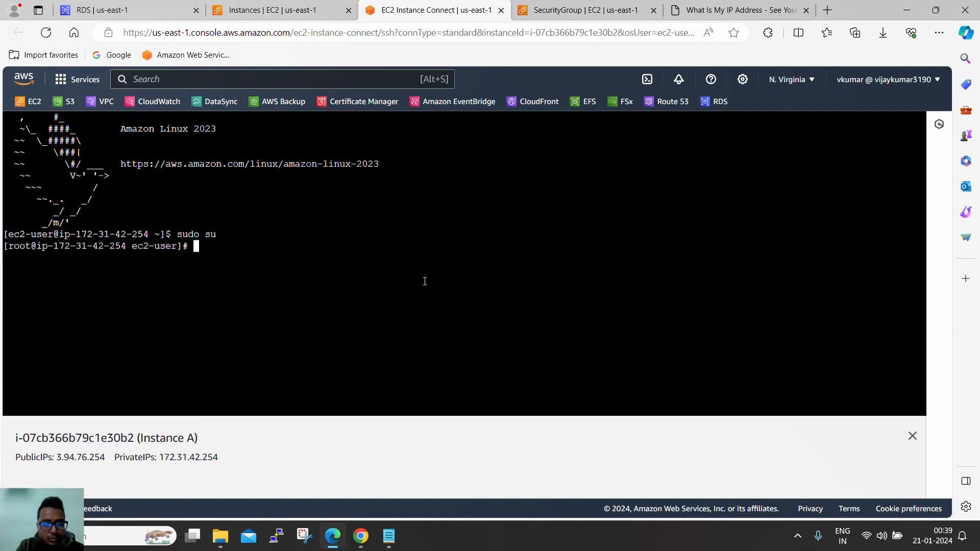
pyautogui.write('cd')
pyautogui.press('Return')
pyautogui.press('Return')
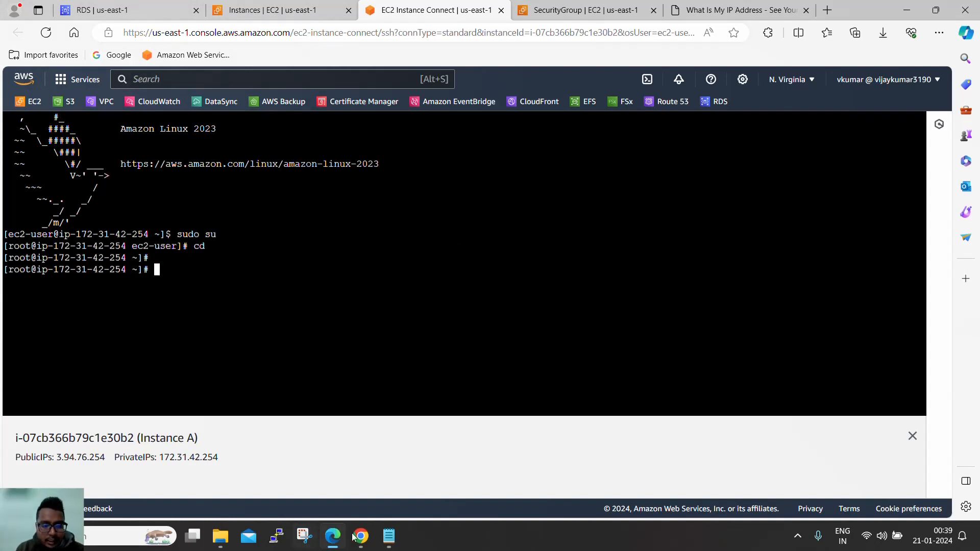
pyautogui.click(389, 535)
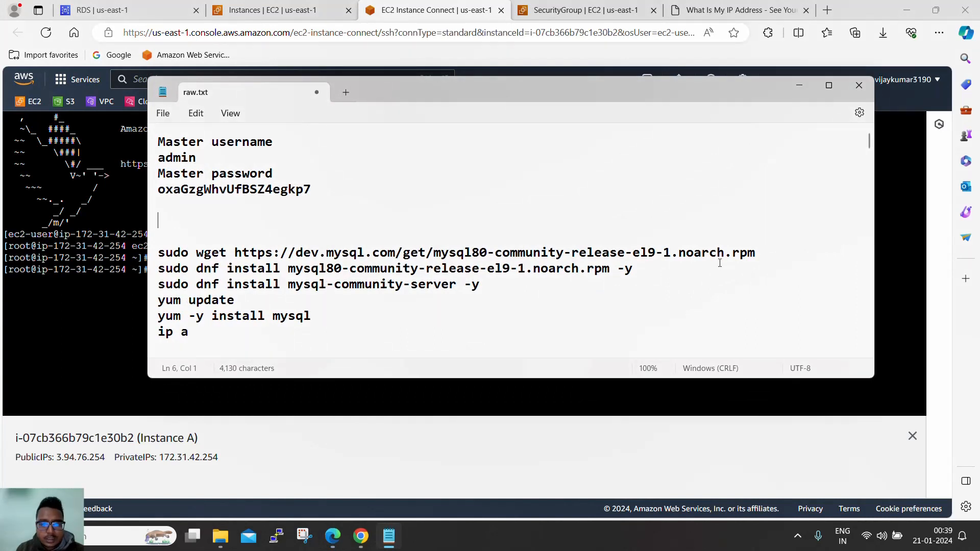
# - Run the wget command from the notes to download the MySQL repository package
pyautogui.moveTo(755, 252); pyautogui.dragTo(156, 255)
pyautogui.hotkey('ctrl', 'c')
pyautogui.click(149, 255)
pyautogui.rightClick(263, 247)
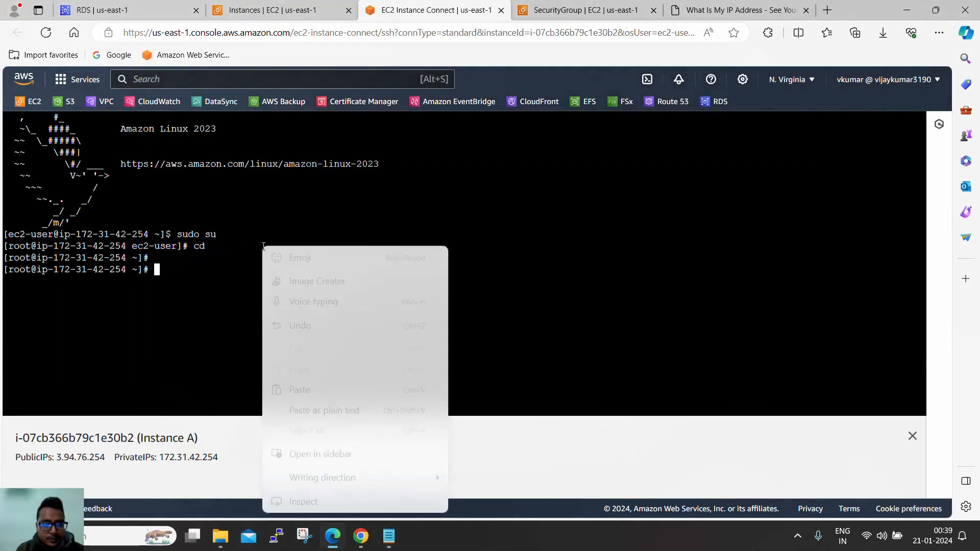
pyautogui.click(313, 388)
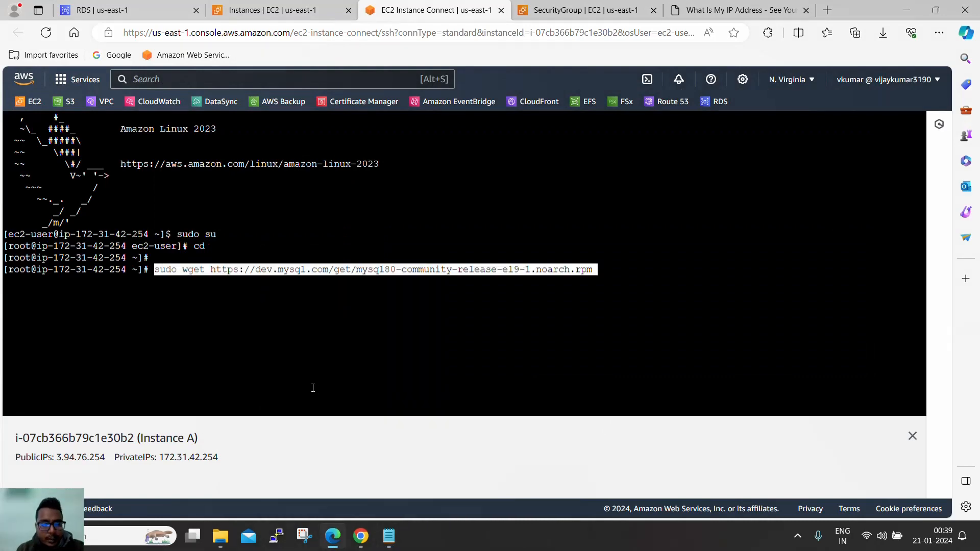
pyautogui.press('Return')
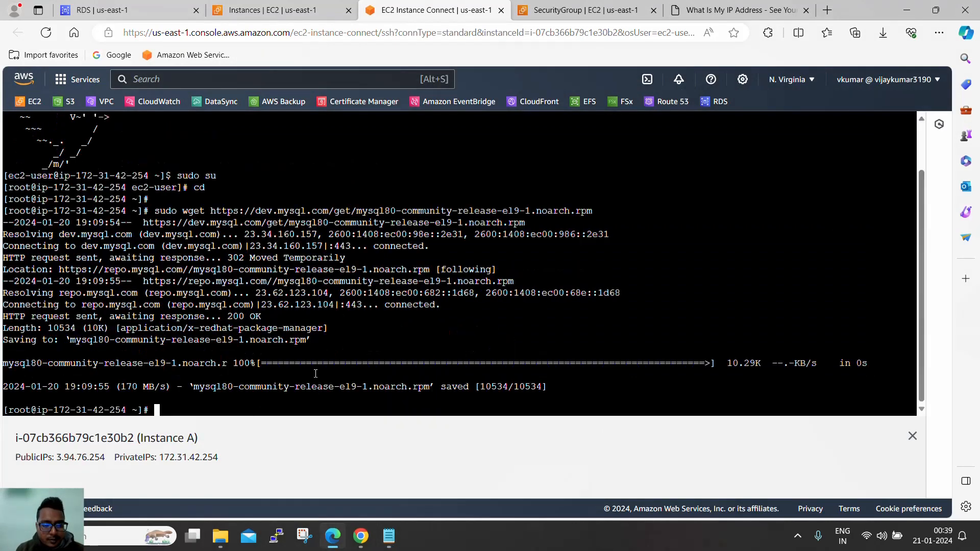
# - Install the MySQL repository package with the dnf install command from the notes
pyautogui.hotkey('alt', 'Tab')
pyautogui.moveTo(635, 269); pyautogui.dragTo(161, 278)
pyautogui.hotkey('ctrl', 'c')
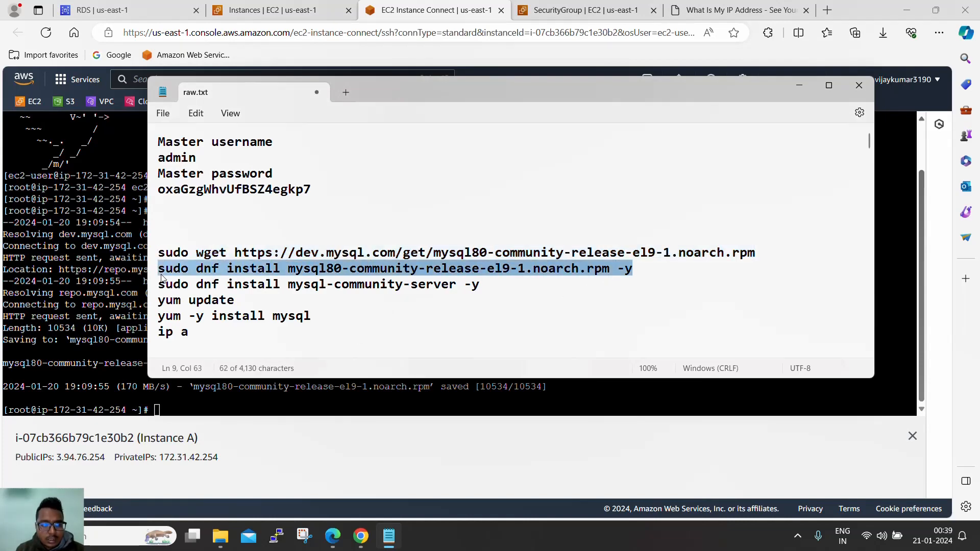
pyautogui.hotkey('alt', 'Tab')
pyautogui.rightClick(205, 256)
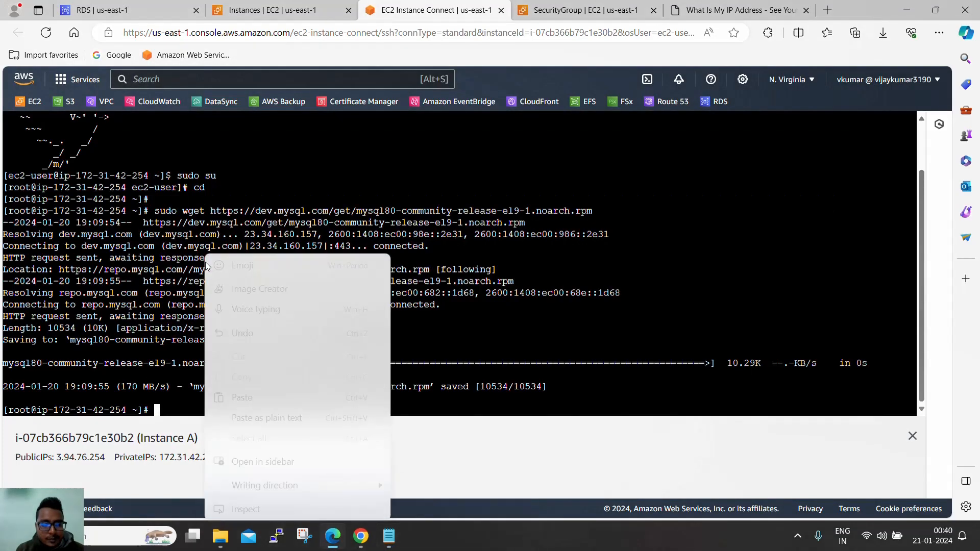
pyautogui.click(242, 398)
pyautogui.press('Return')
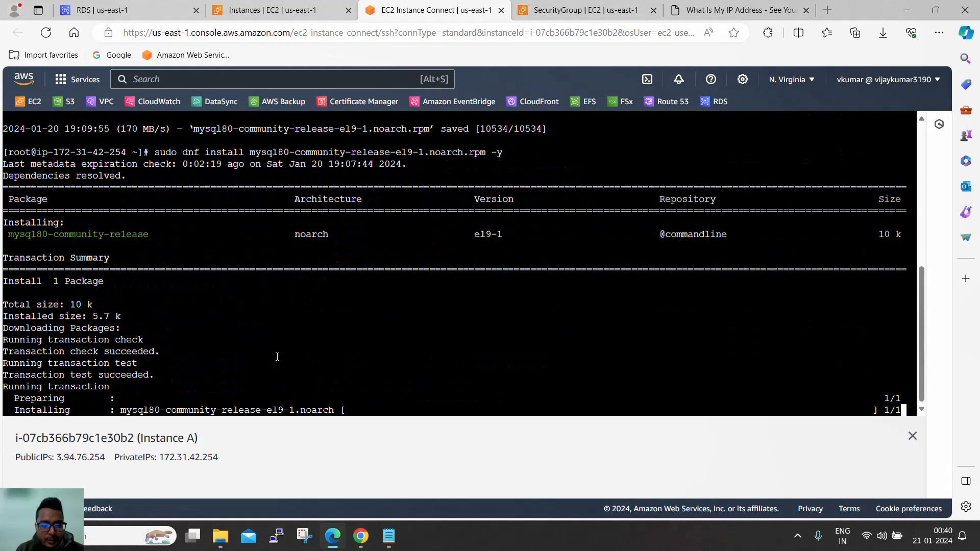
# - Run yum update, confirming the upgrade and the MySQL GPG key import with y
pyautogui.hotkey('alt', 'Tab')
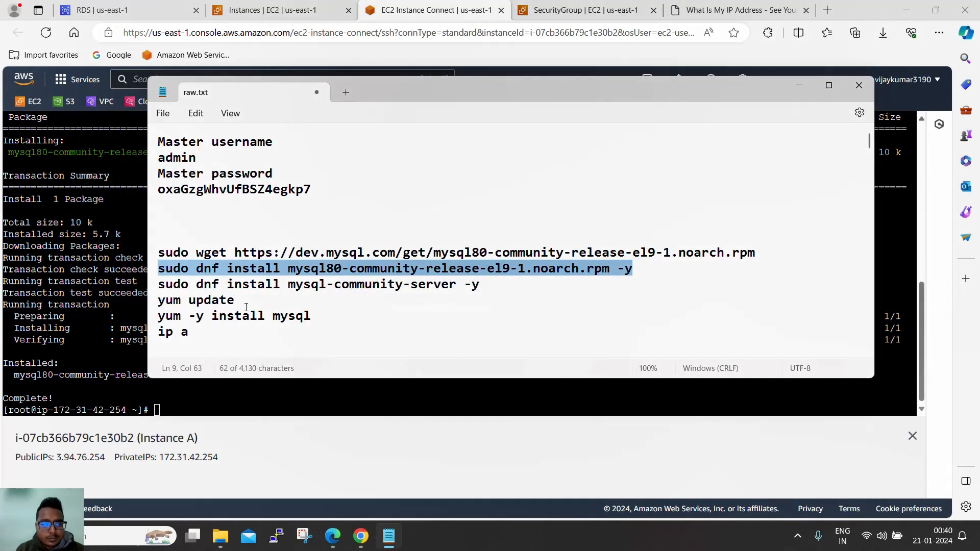
pyautogui.moveTo(246, 305); pyautogui.dragTo(142, 299)
pyautogui.click(140, 300)
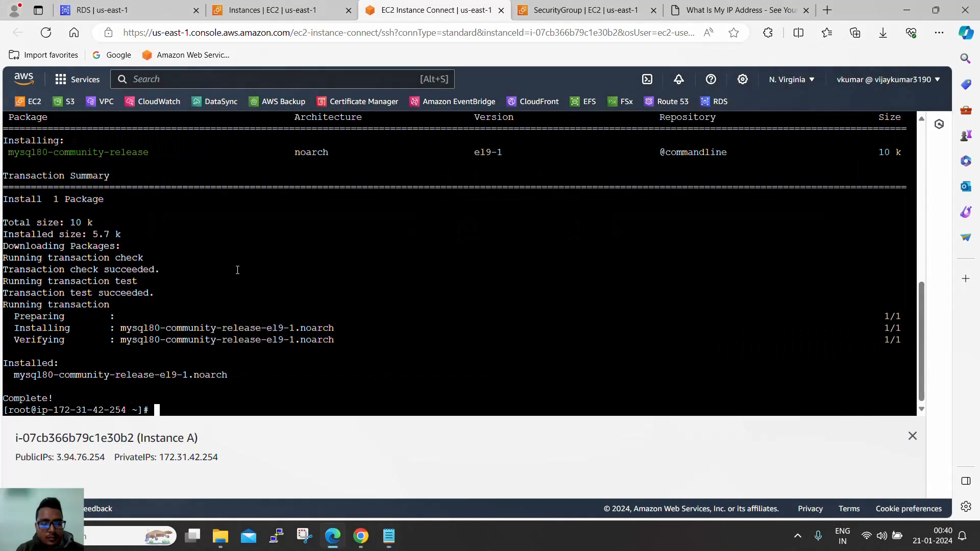
pyautogui.rightClick(255, 254)
pyautogui.click(297, 393)
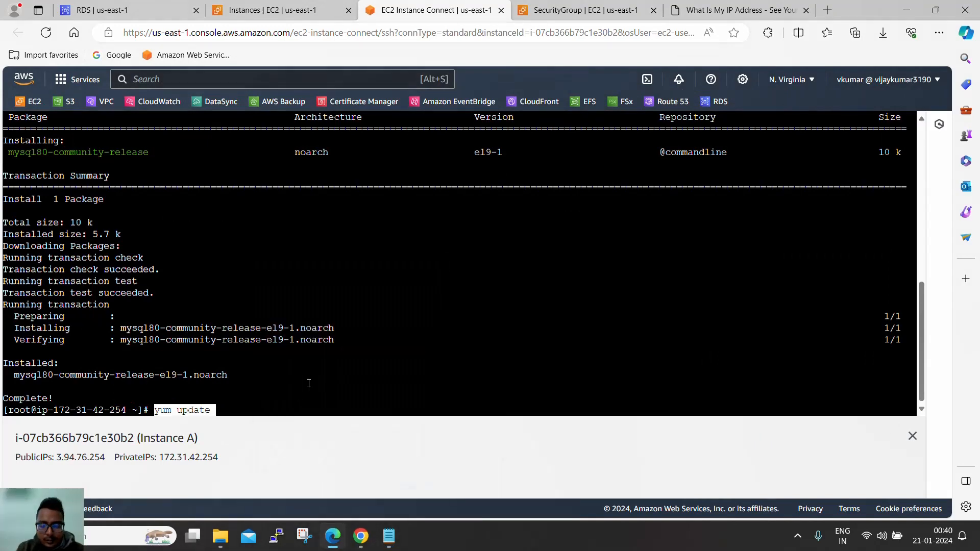
pyautogui.press('Return')
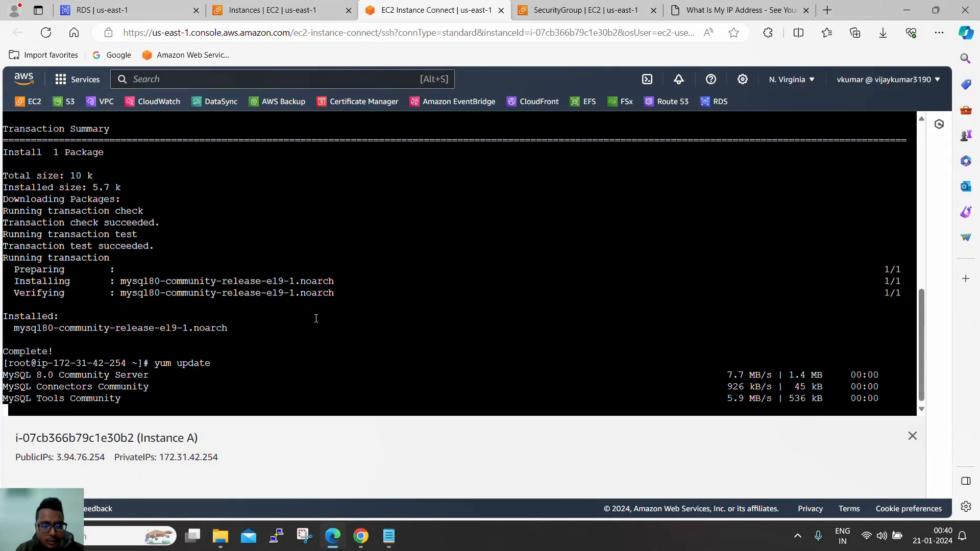
pyautogui.write('y')
pyautogui.press('Return')
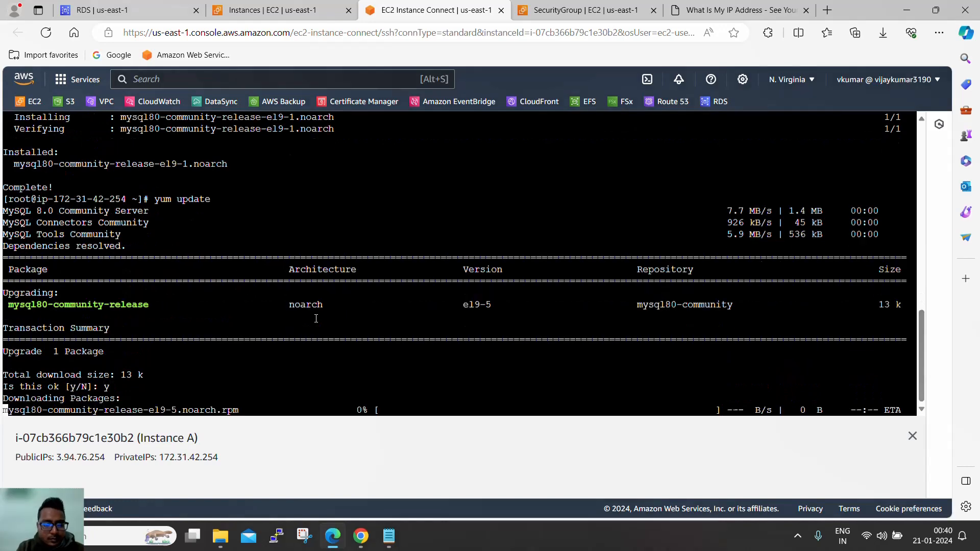
pyautogui.write('y')
pyautogui.press('Return')
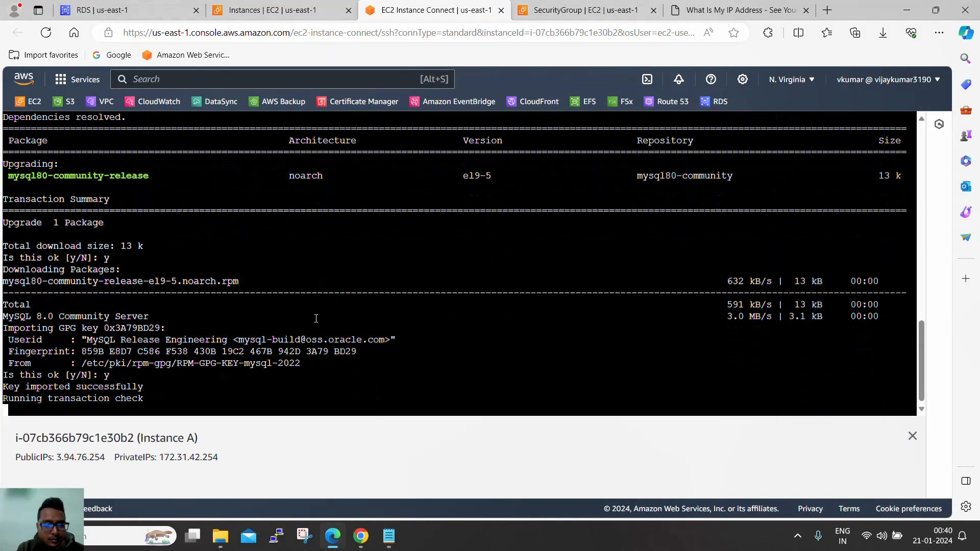
# - Install the MySQL client with 'yum -y install mysql' until it reports Complete
pyautogui.hotkey('alt', 'Tab')
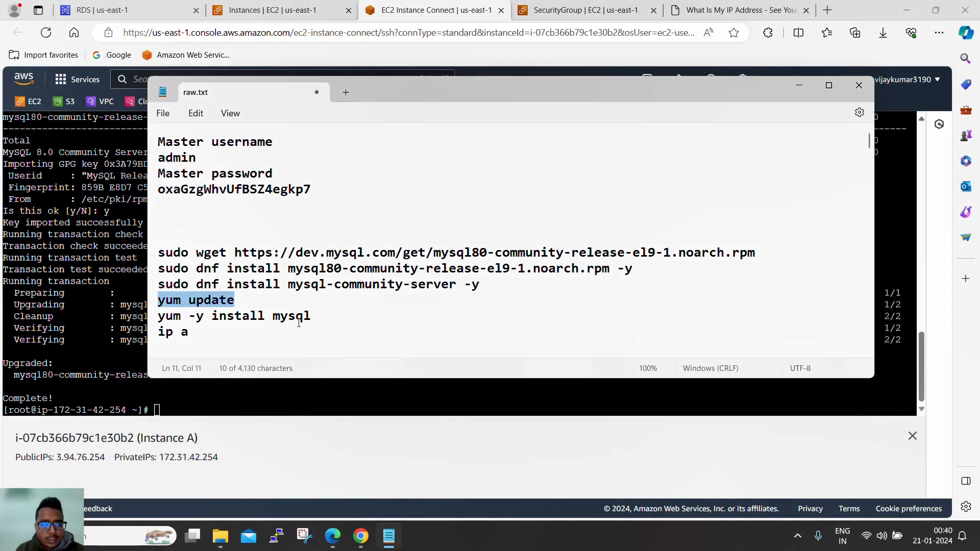
pyautogui.moveTo(315, 317); pyautogui.dragTo(155, 317)
pyautogui.hotkey('ctrl', 'c')
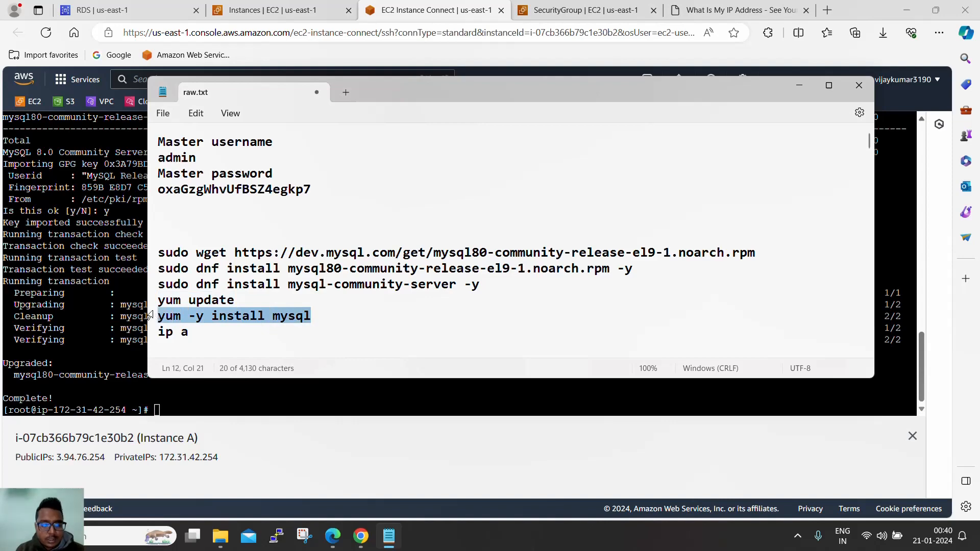
pyautogui.hotkey('alt', 'Tab')
pyautogui.rightClick(286, 271)
pyautogui.click(320, 145)
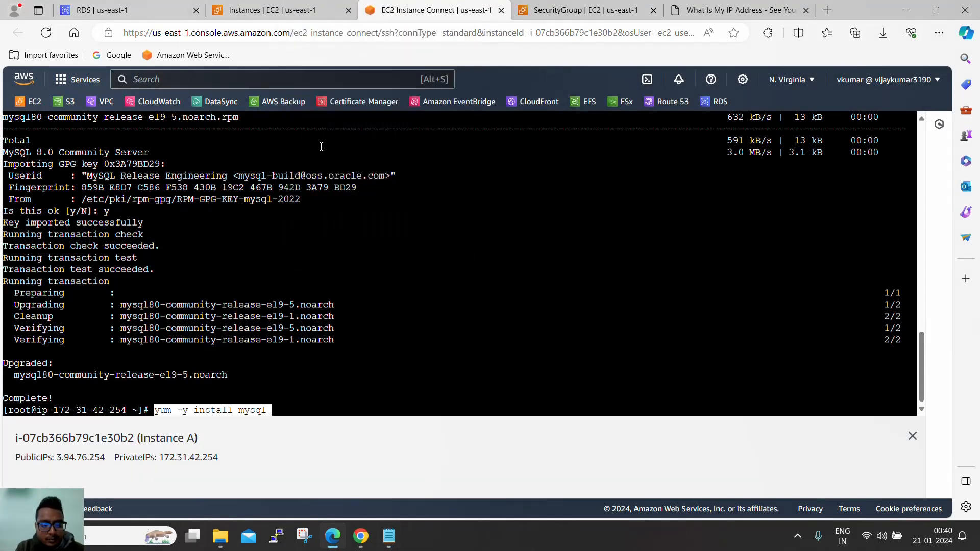
pyautogui.press('Return')
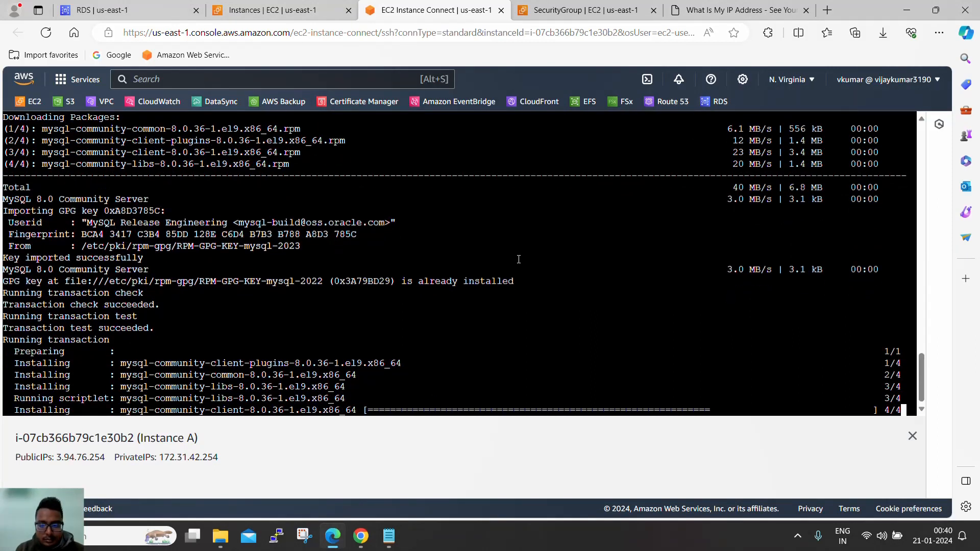
pyautogui.press('Return')
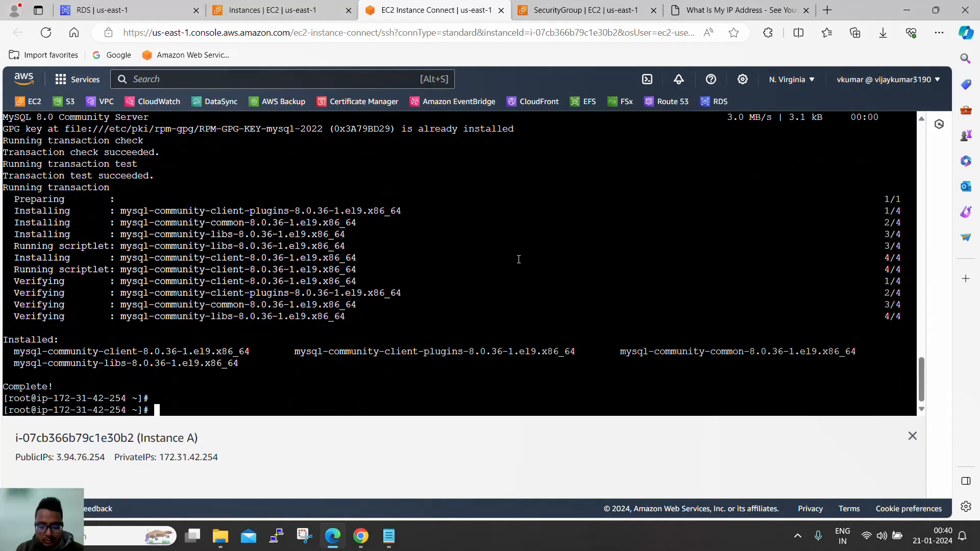
# - Type 'mysql -u admin -p' at the Instance A prompt
pyautogui.write('my')
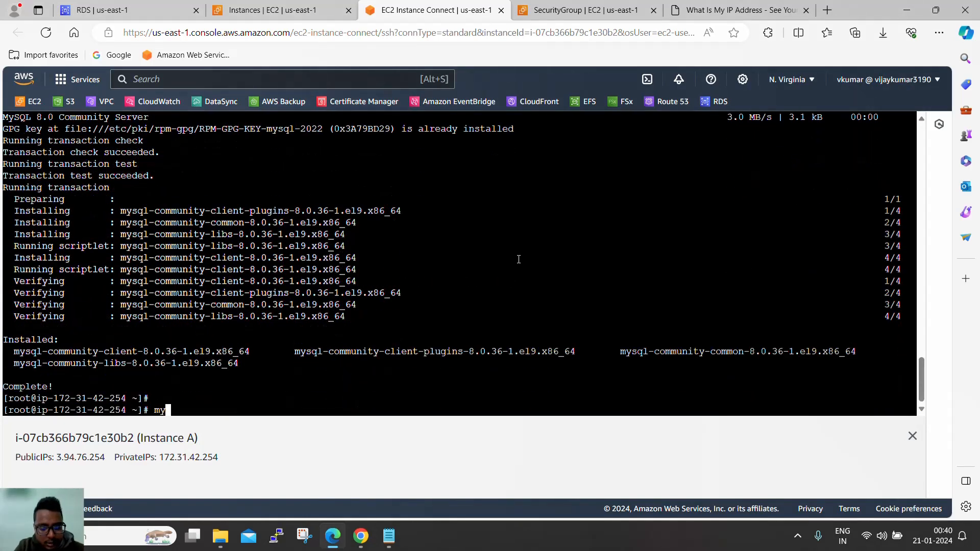
pyautogui.write('sql ')
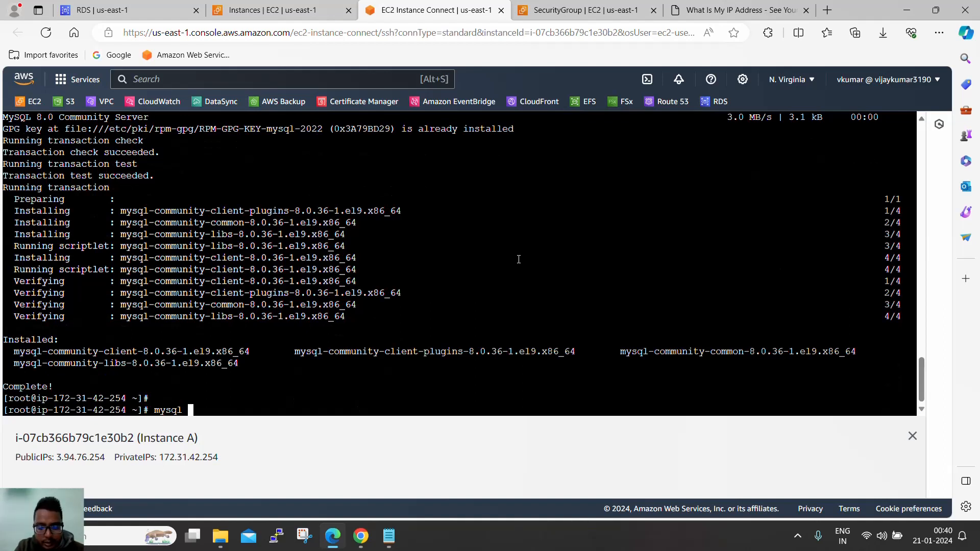
pyautogui.write('-')
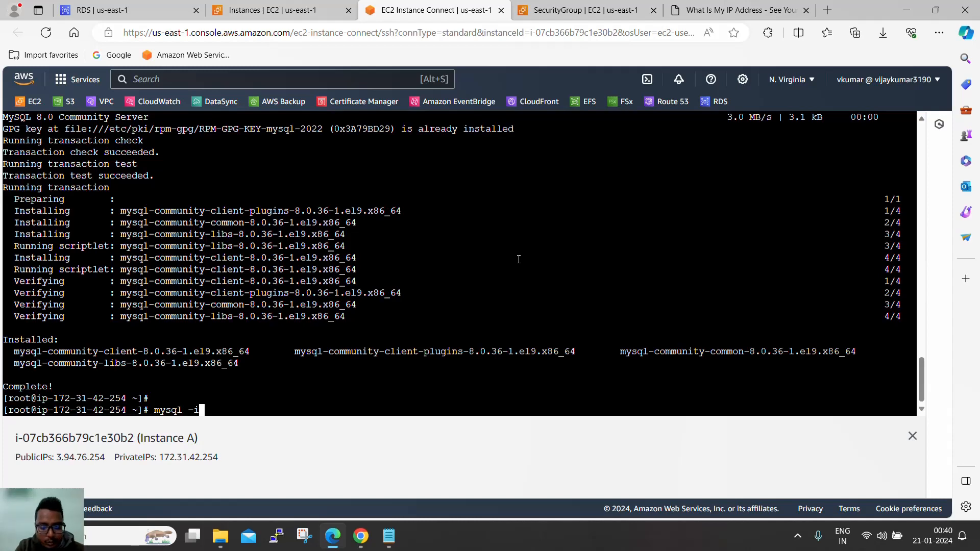
pyautogui.write('u')
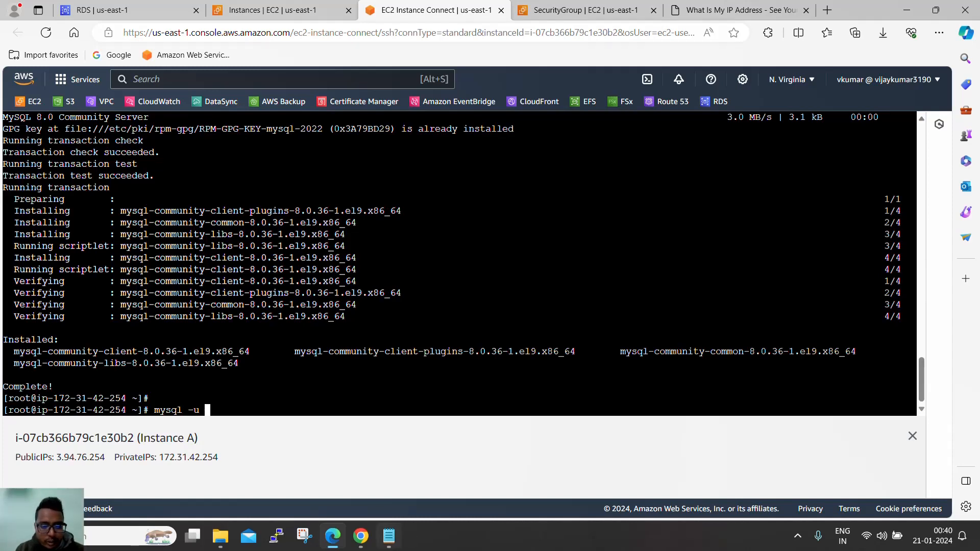
pyautogui.click(389, 536)
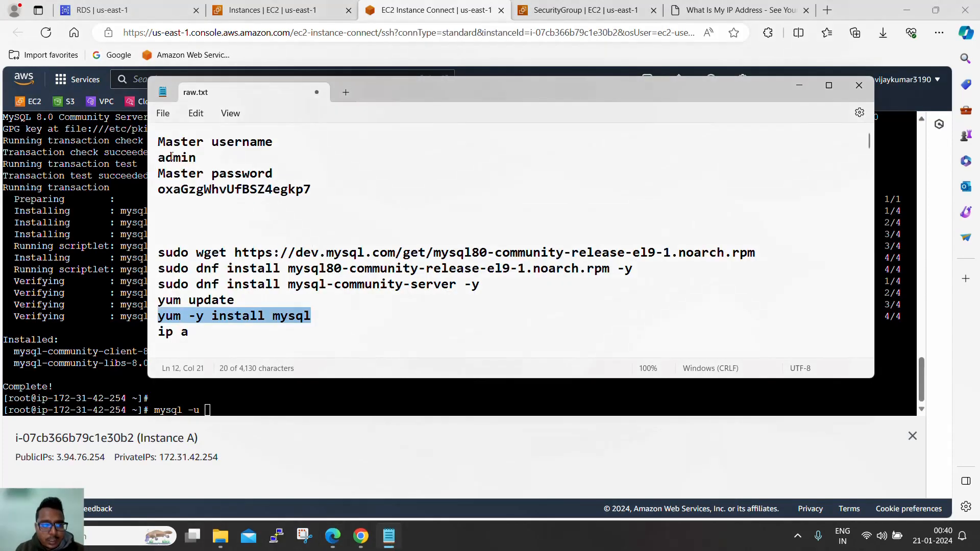
pyautogui.click(127, 283)
pyautogui.write('a')
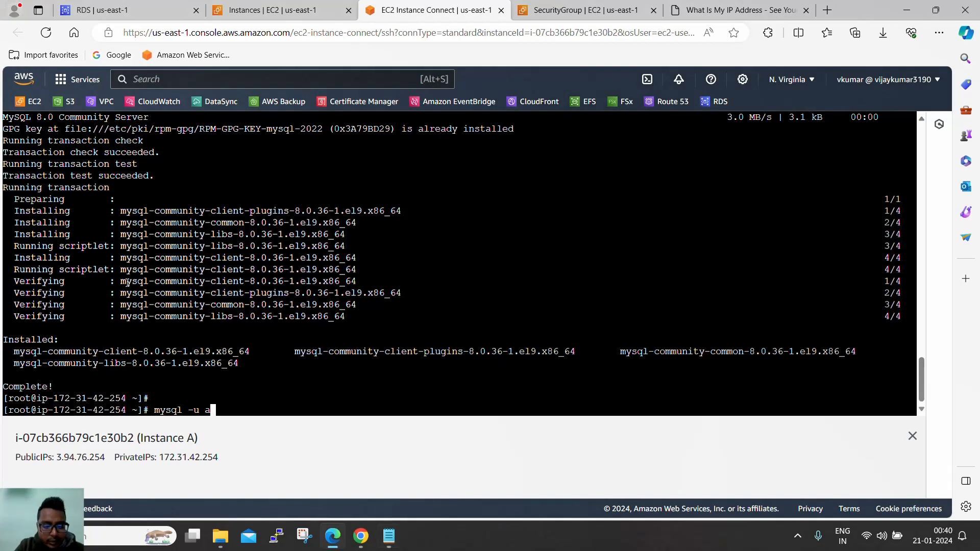
pyautogui.write('dmin -p')
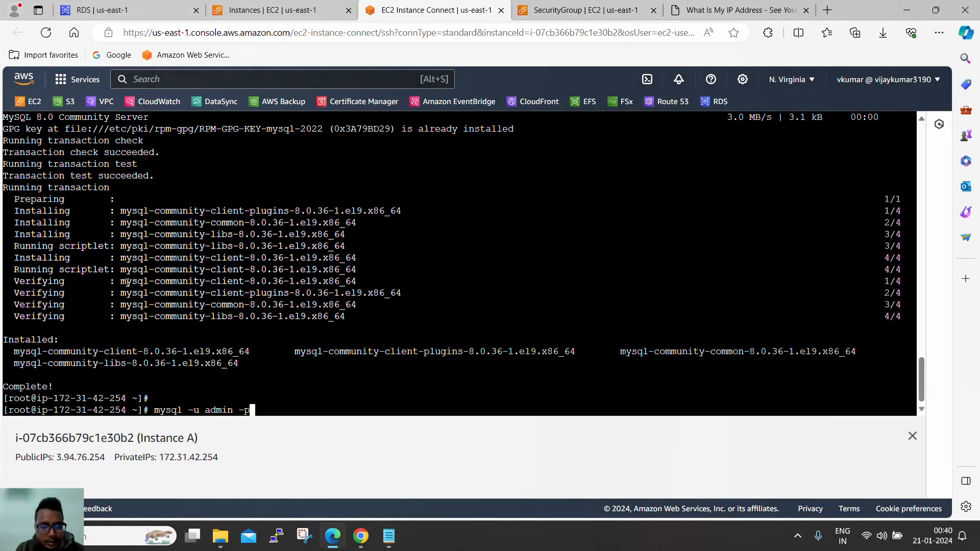
# - Paste the master password from the notes after -p, then add '-h'
pyautogui.hotkey('alt', 'Tab')
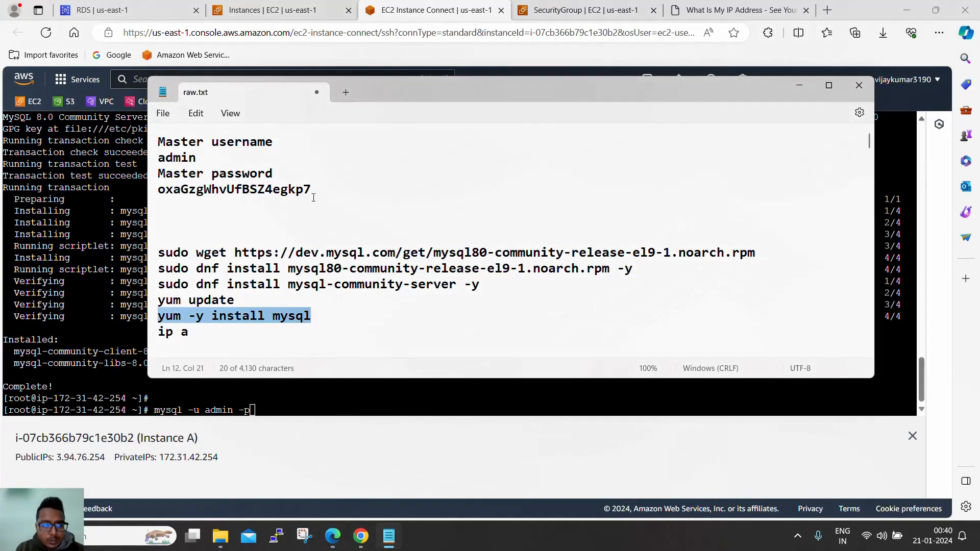
pyautogui.moveTo(316, 190); pyautogui.dragTo(151, 193)
pyautogui.hotkey('ctrl', 'c')
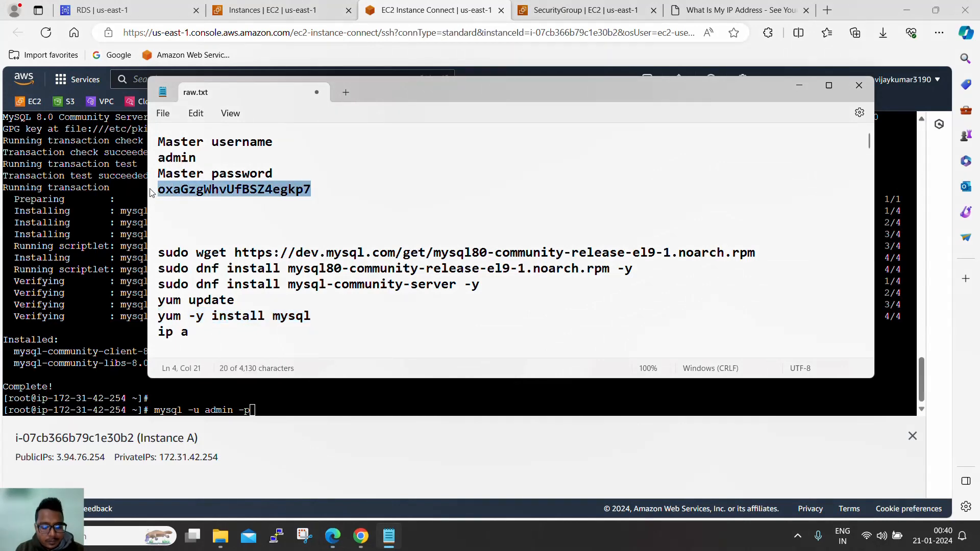
pyautogui.hotkey('alt', 'Tab')
pyautogui.rightClick(218, 223)
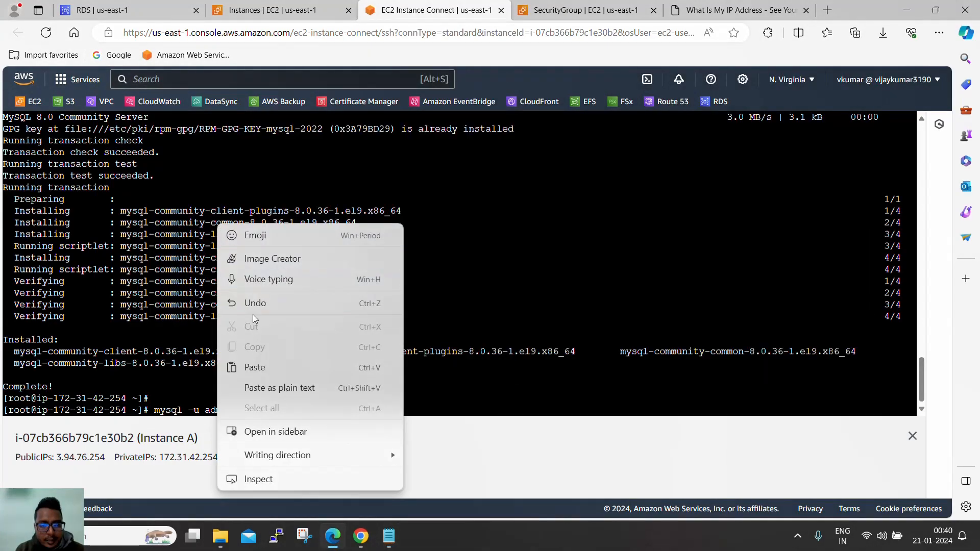
pyautogui.click(261, 363)
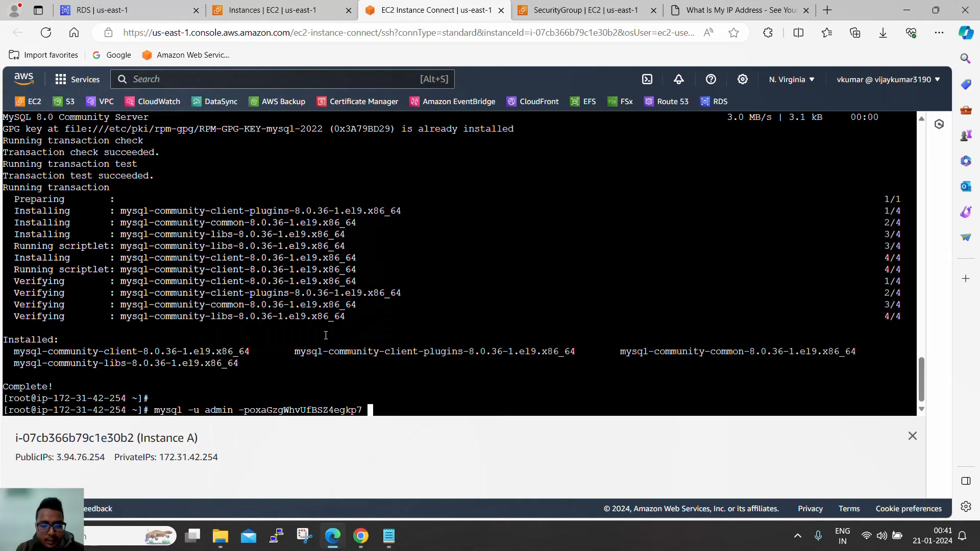
pyautogui.write('-h')
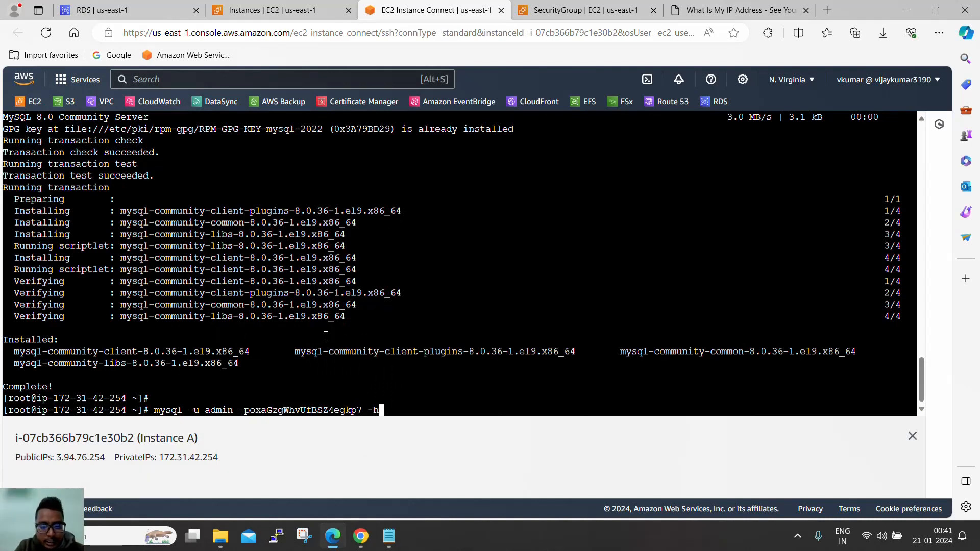
pyautogui.hotkey('alt', 'Tab')
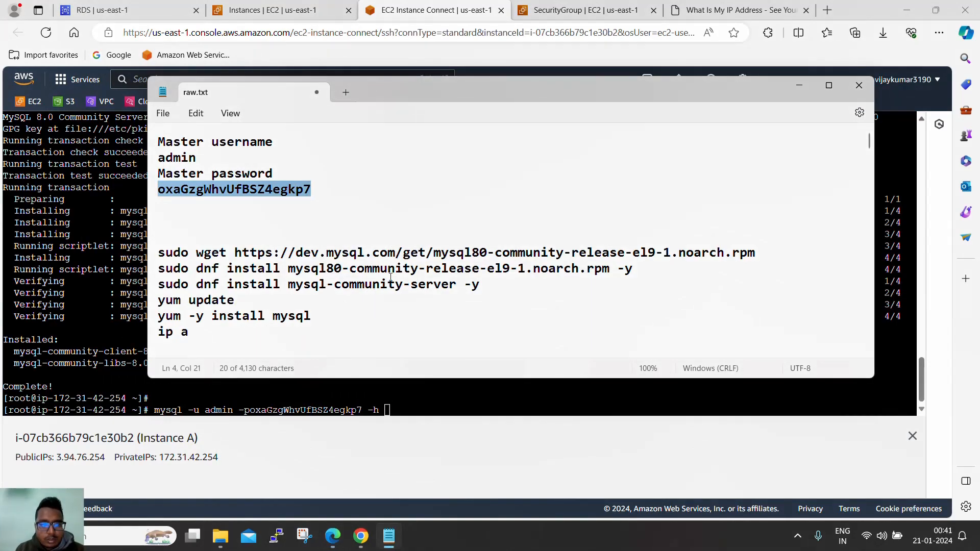
pyautogui.hotkey('alt', 'Tab')
# - Copy database-1's RDS endpoint and paste it after -h in the mysql command
pyautogui.click(144, 7)
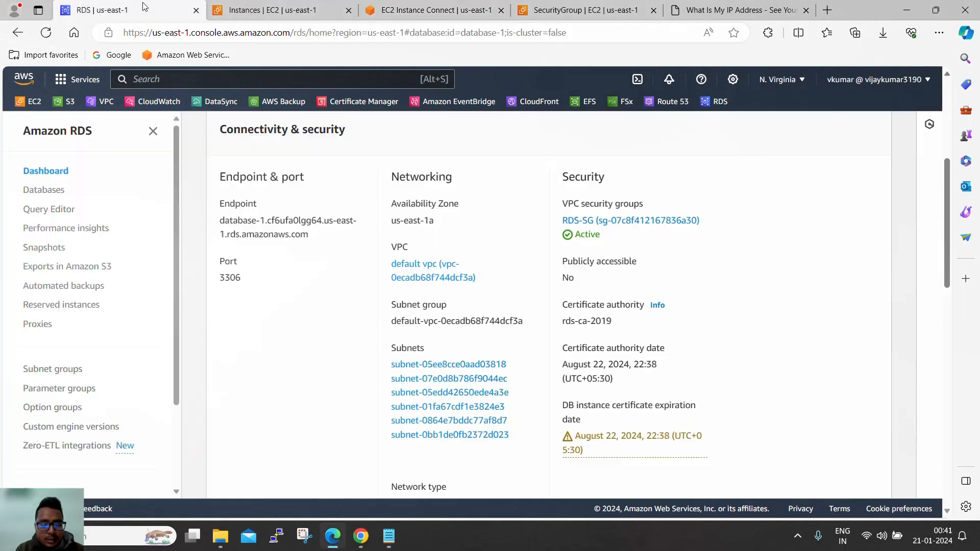
pyautogui.scroll(-3, 327, 362)
pyautogui.scroll(3, 317, 302)
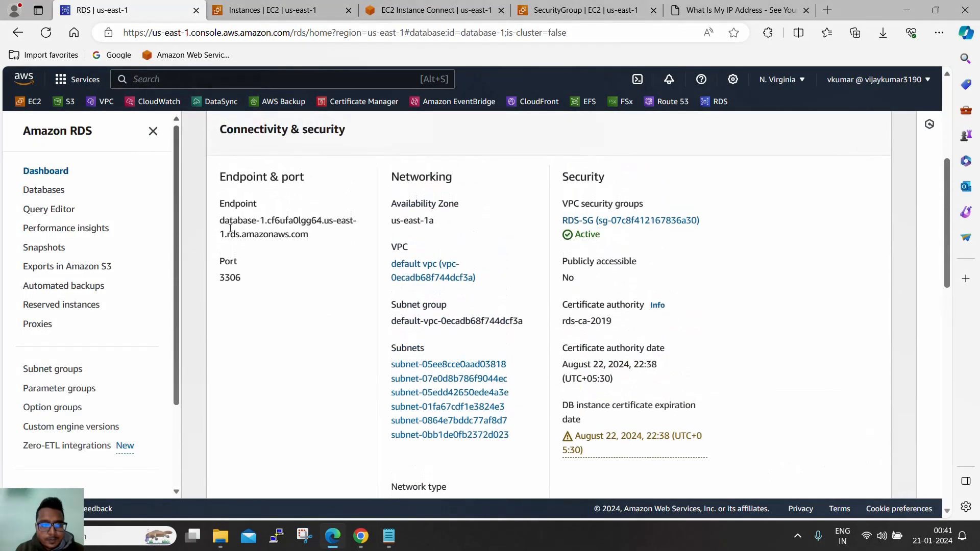
pyautogui.moveTo(224, 223); pyautogui.dragTo(311, 236)
pyautogui.hotkey('ctrl', 'c')
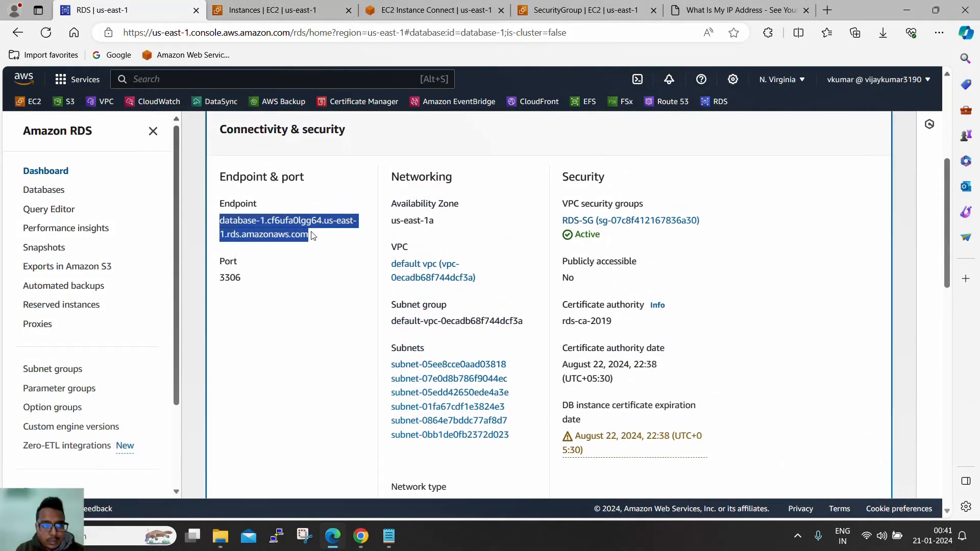
pyautogui.scroll(5, 280, 279)
pyautogui.press('F5')
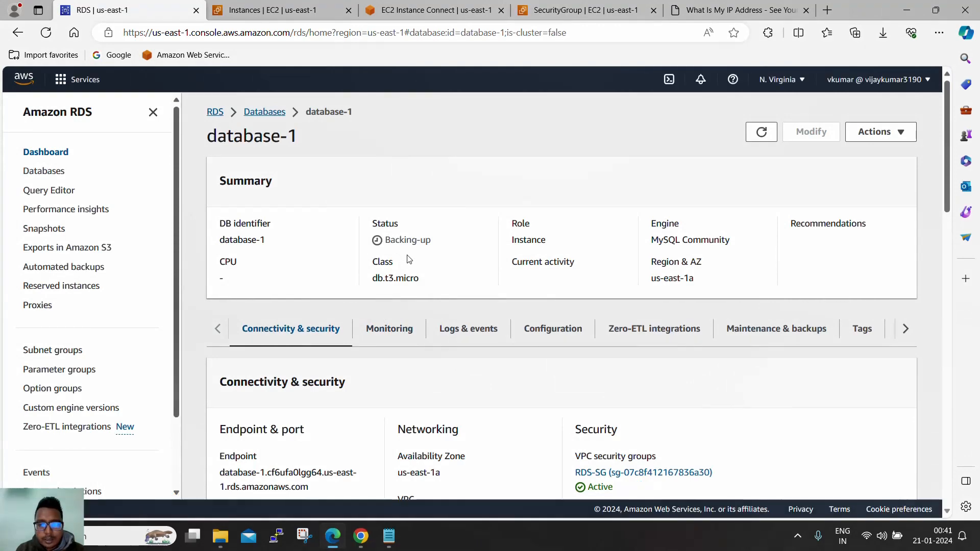
pyautogui.scroll(-5, 407, 265)
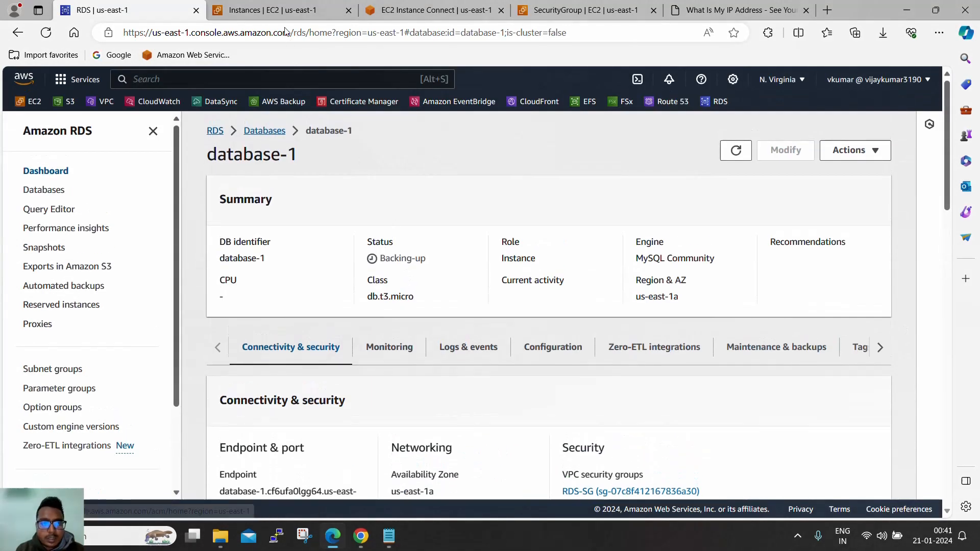
pyautogui.click(289, 15)
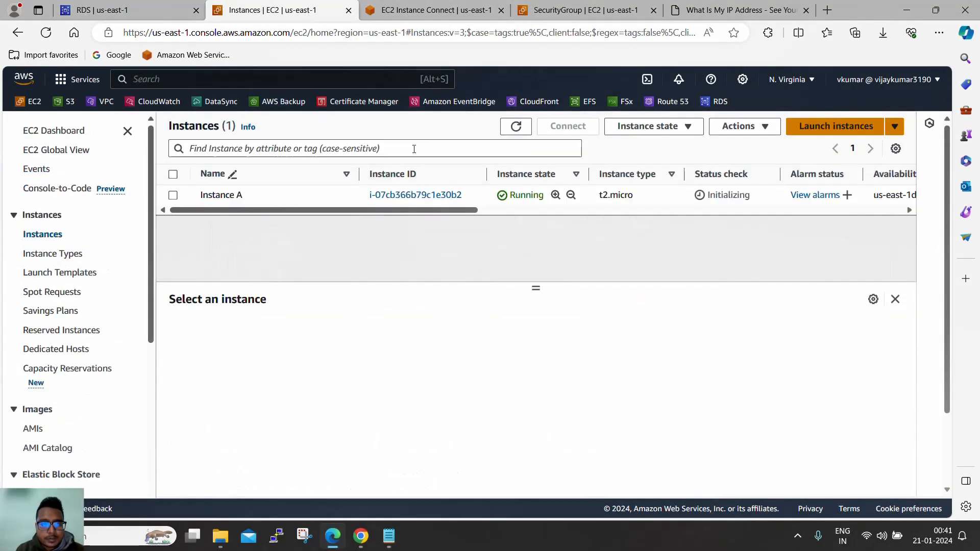
pyautogui.click(441, 7)
pyautogui.rightClick(444, 235)
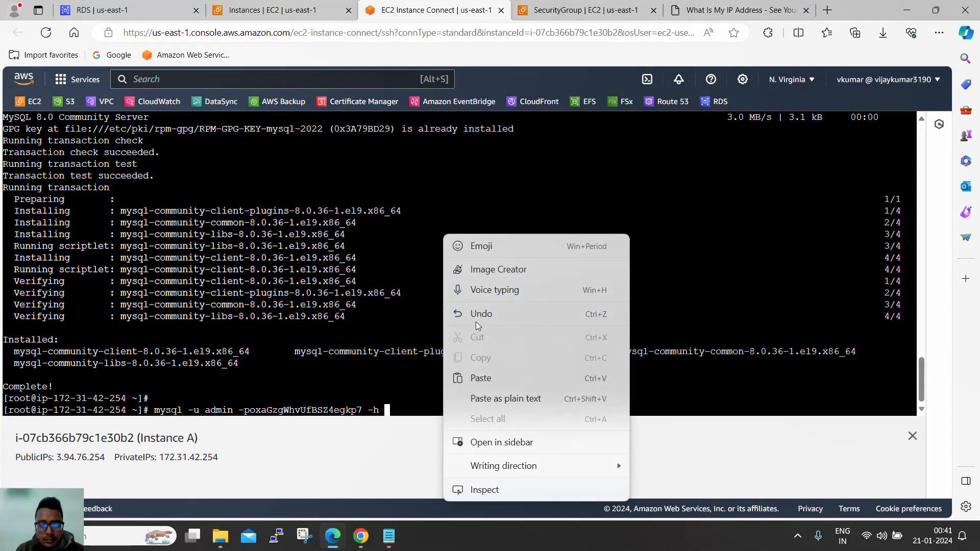
pyautogui.click(480, 378)
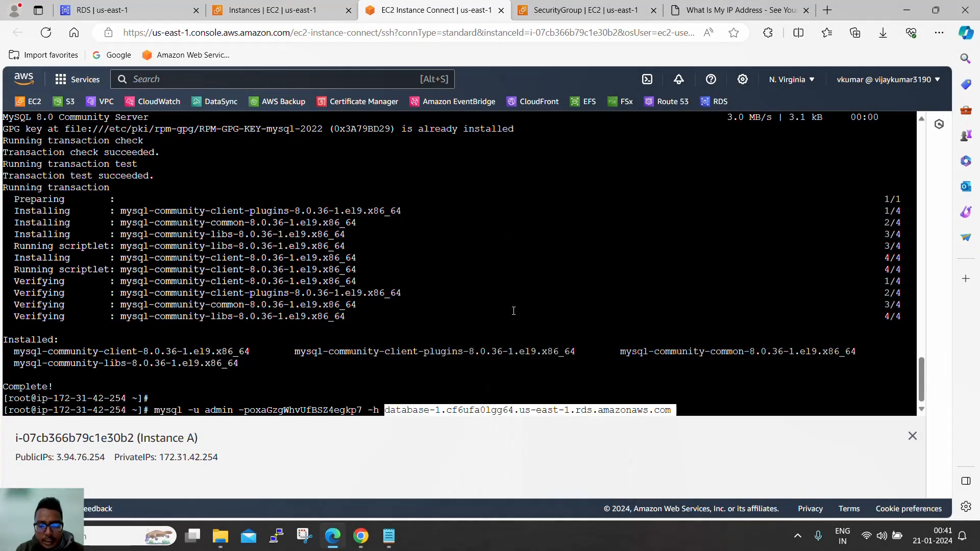
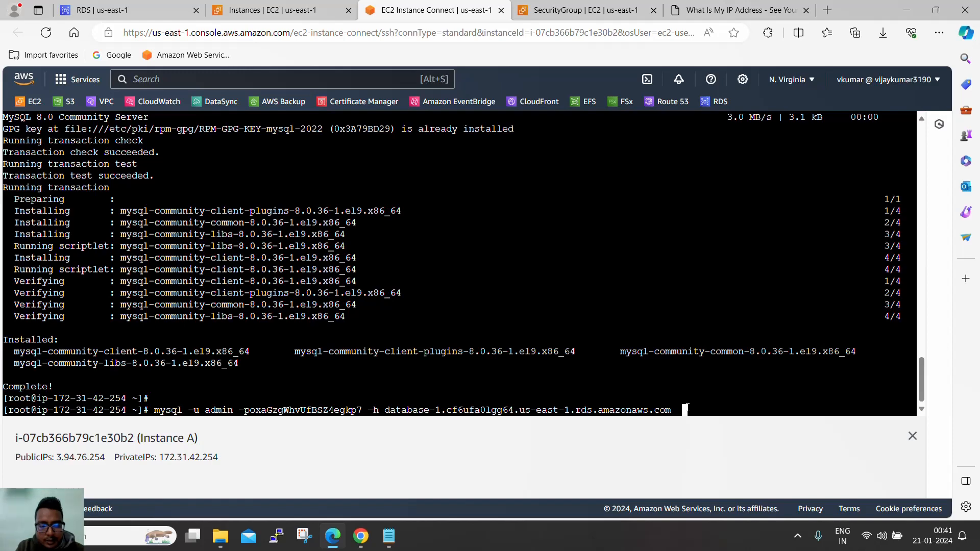
# - Log into database-1's MySQL server, run 'show databases;' to reveal yourbuddy, and type 'use yourbuddy;'
pyautogui.press('Return')
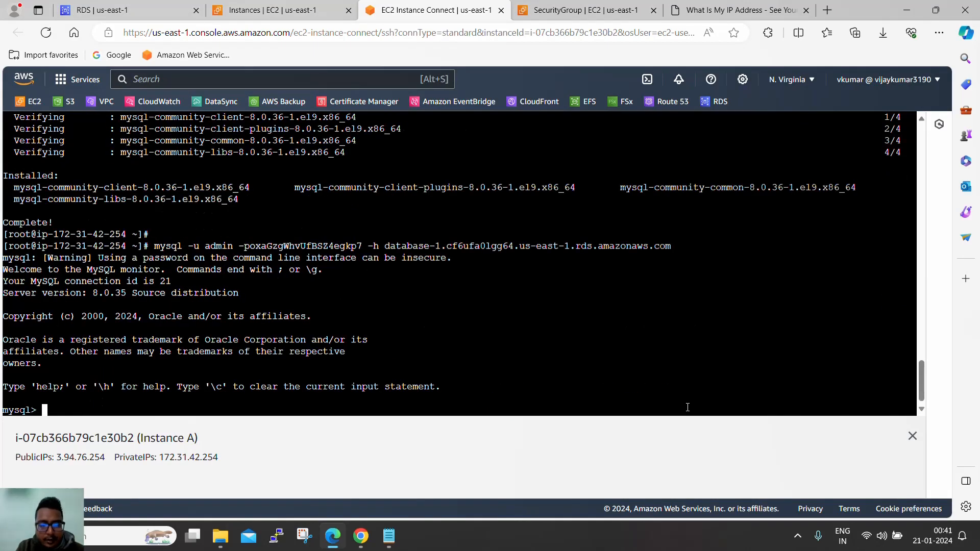
pyautogui.press('Return')
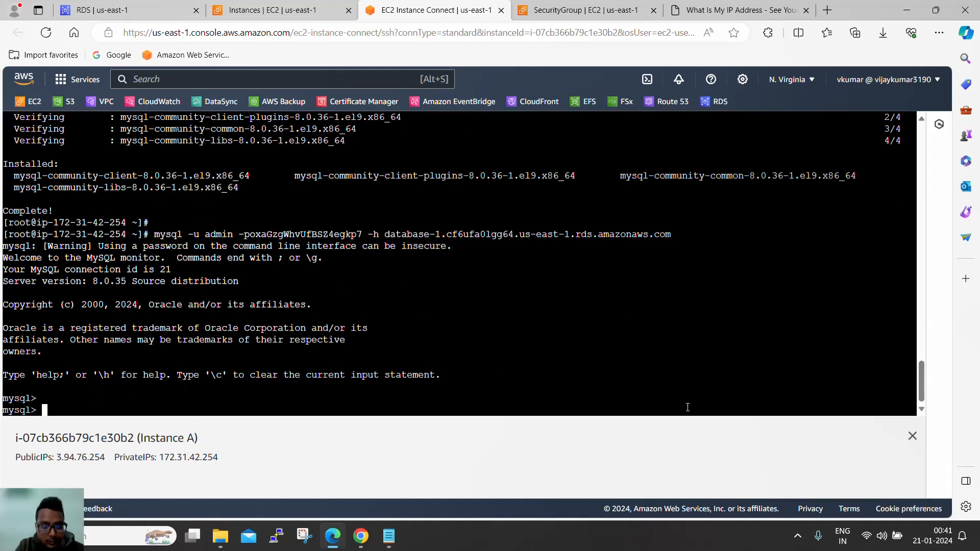
pyautogui.write('show data')
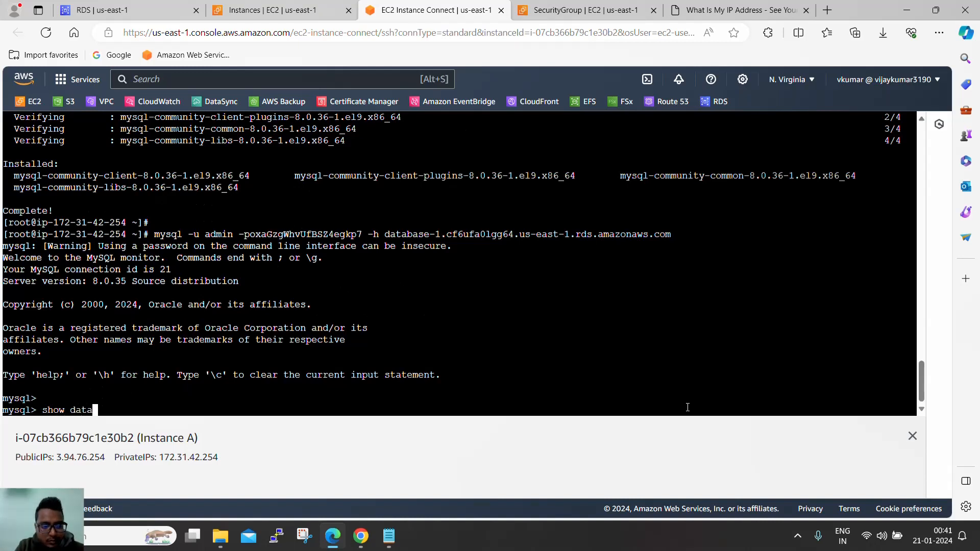
pyautogui.write('bases;')
pyautogui.press('Return')
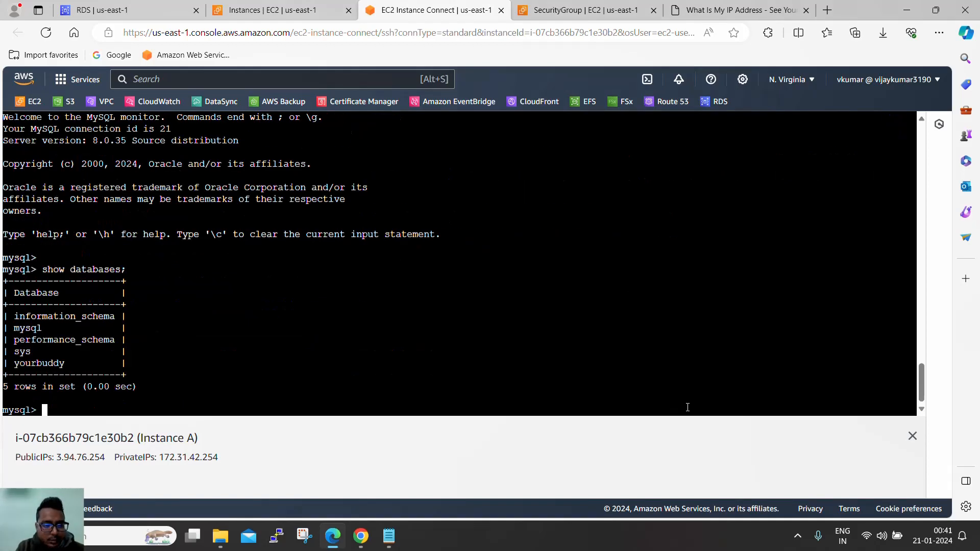
pyautogui.doubleClick(42, 363)
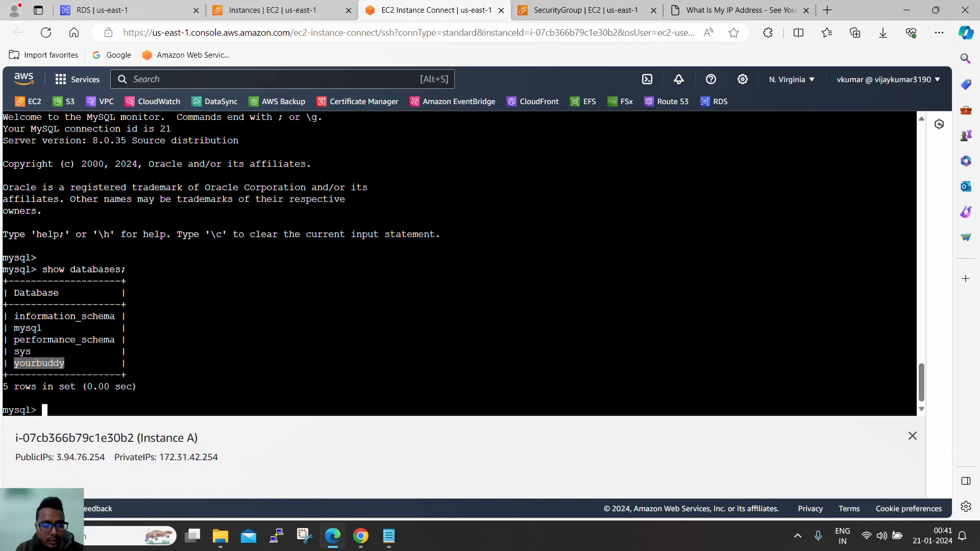
pyautogui.write('us')
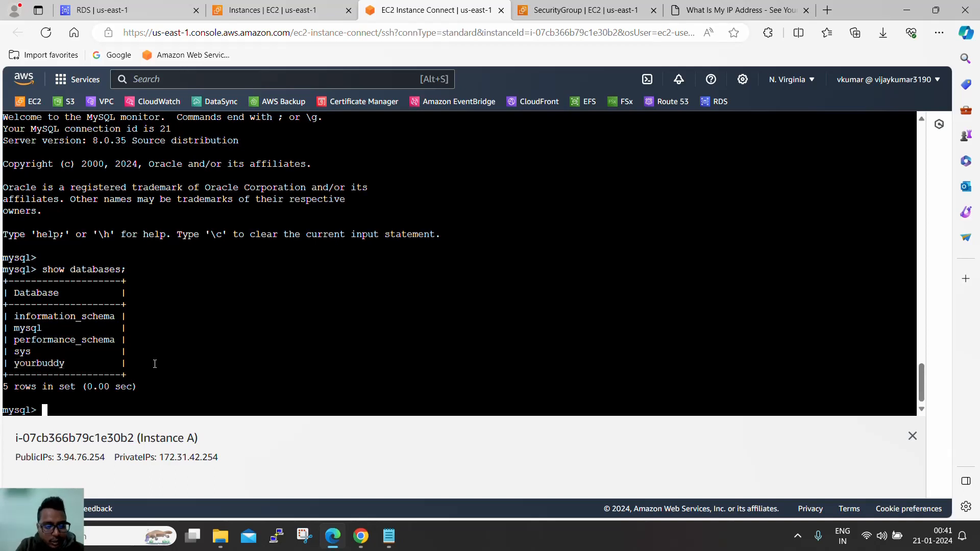
pyautogui.write('e ')
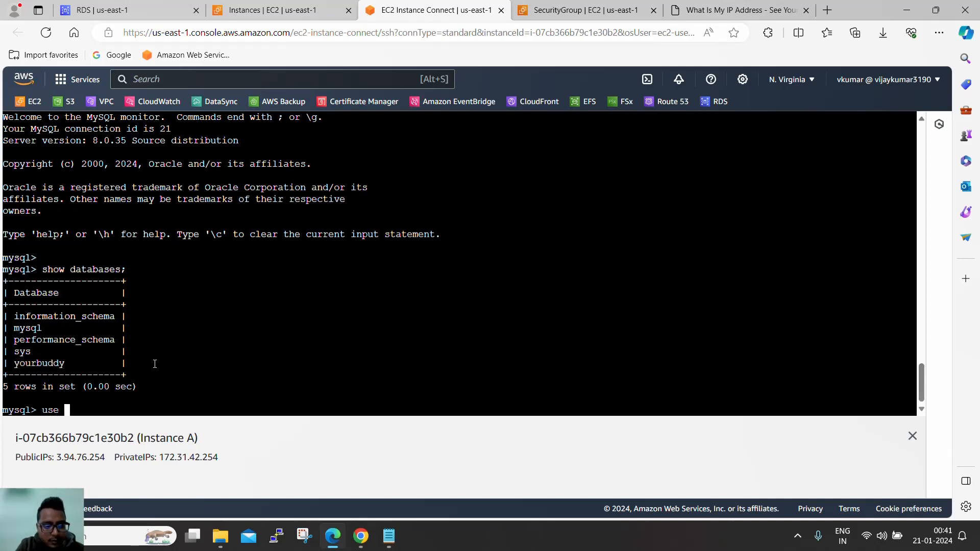
pyautogui.write('yourbuddy')
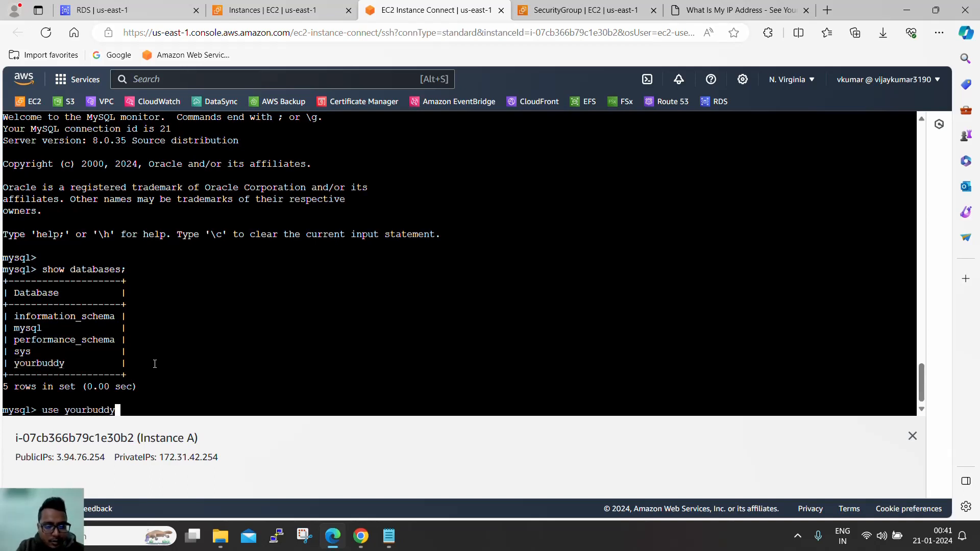
pyautogui.write(';')
# - Switch to the yourbuddy database and run 'show tables;', finding it empty
pyautogui.press('Return')
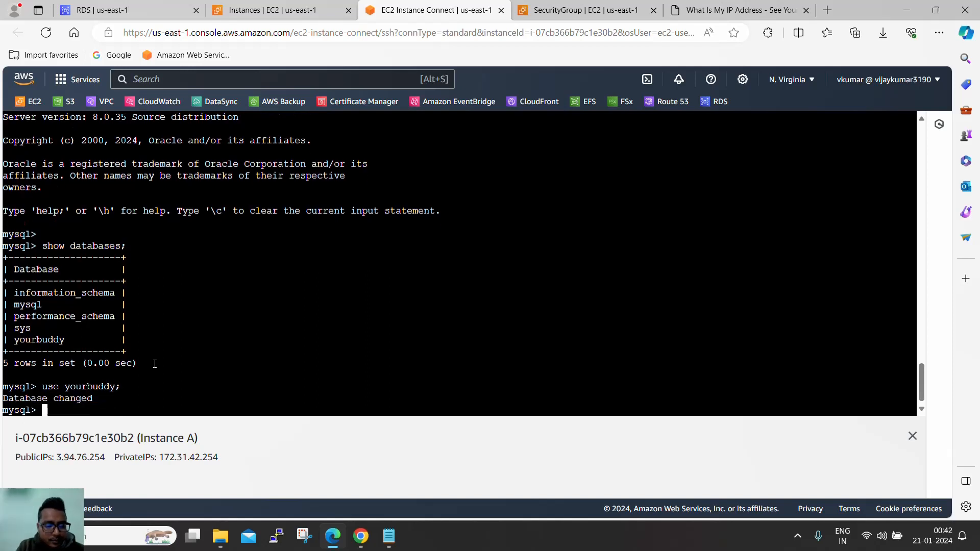
pyautogui.write('show tables')
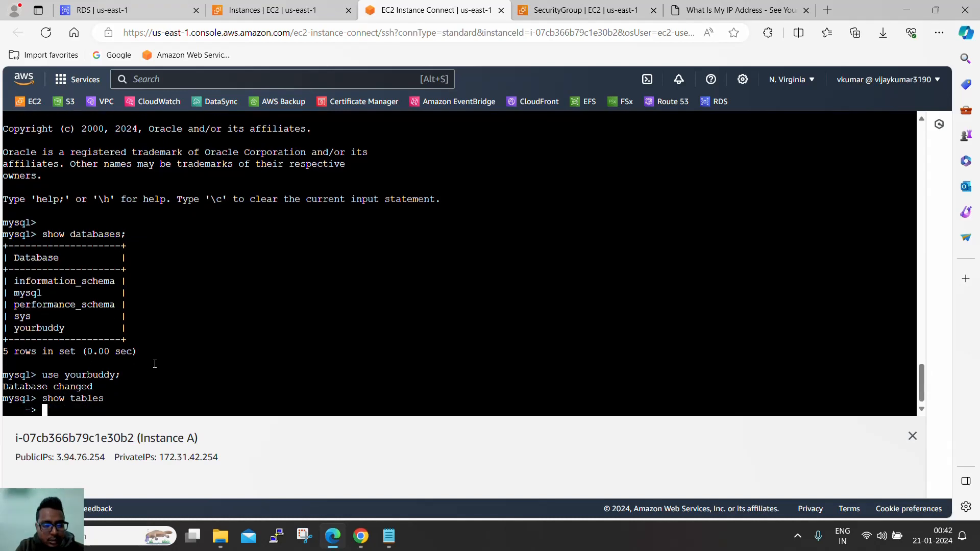
pyautogui.press('Return')
pyautogui.write(';')
pyautogui.press('Return')
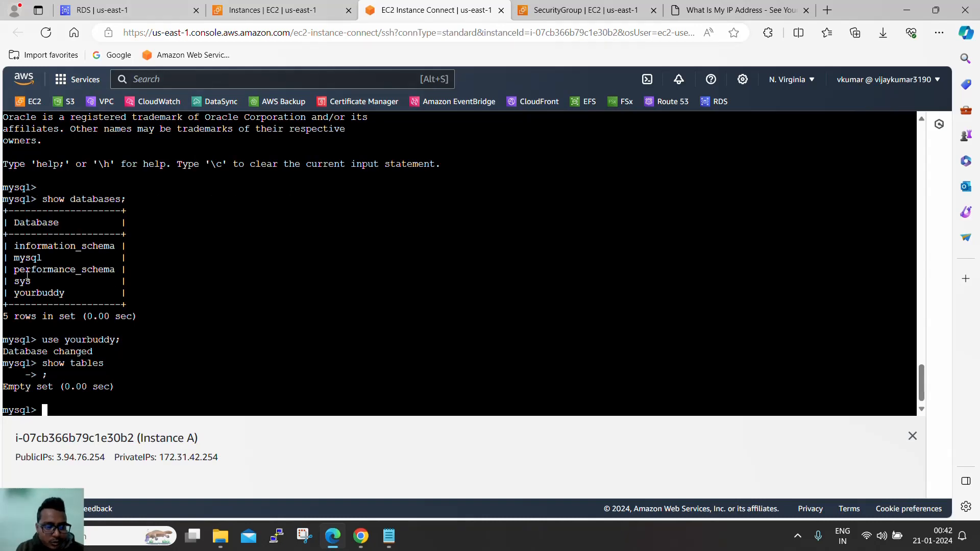
# - Switch to the mysql database and list its 45 tables
pyautogui.doubleClick(30, 255)
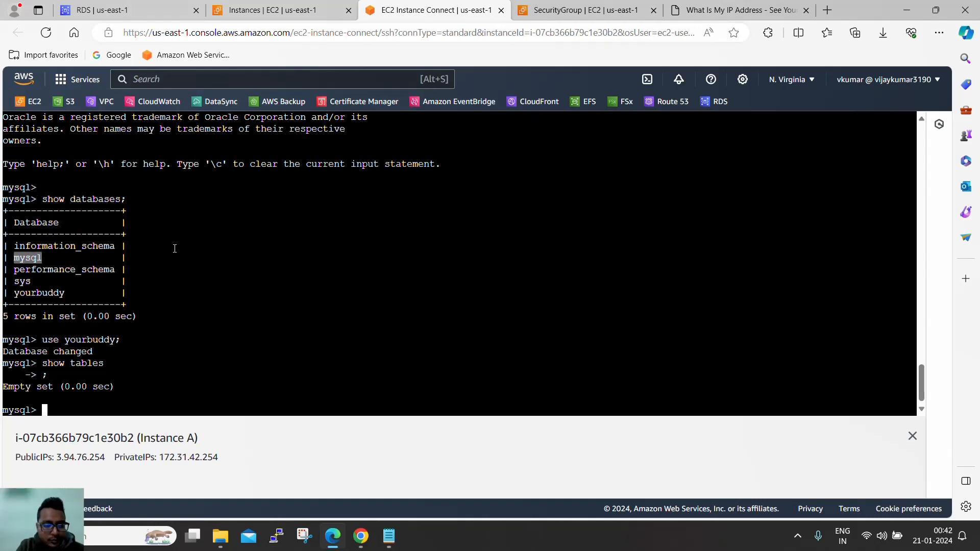
pyautogui.click(174, 248)
pyautogui.write('use mys')
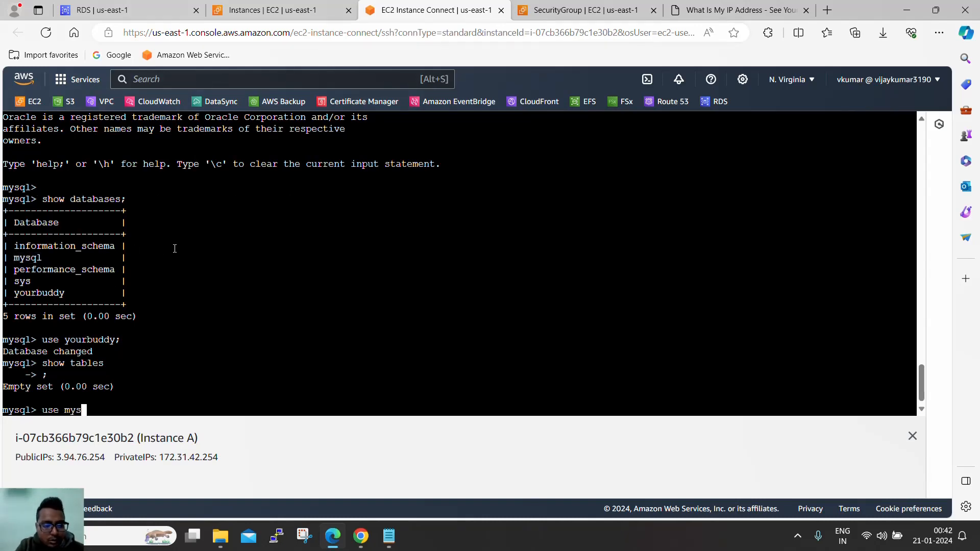
pyautogui.write('ql;')
pyautogui.press('Return')
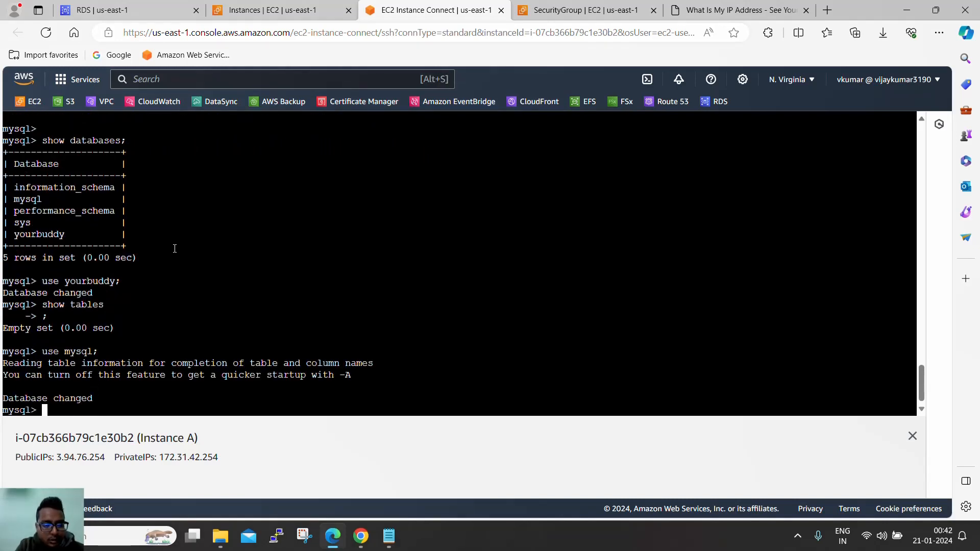
pyautogui.write('sow')
pyautogui.write('how tables')
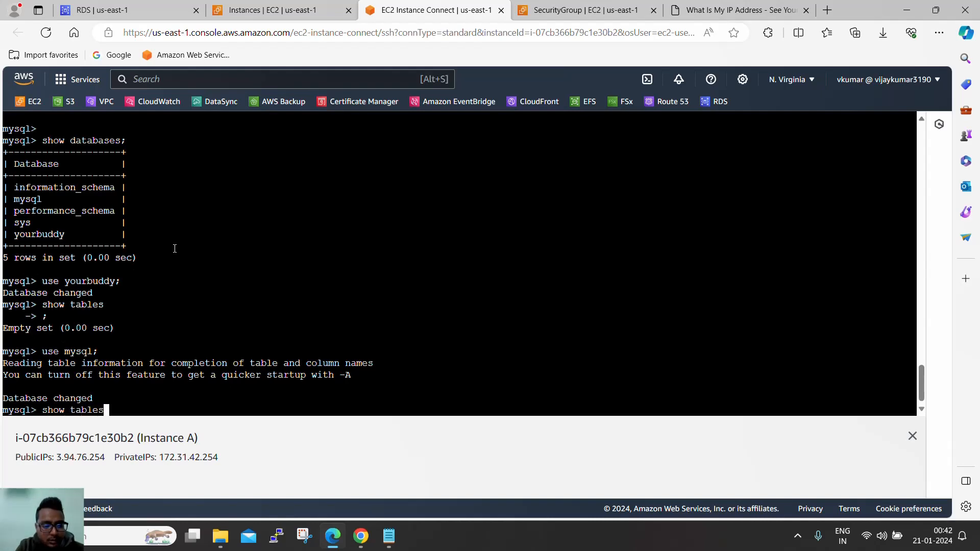
pyautogui.write(';')
pyautogui.press('Return')
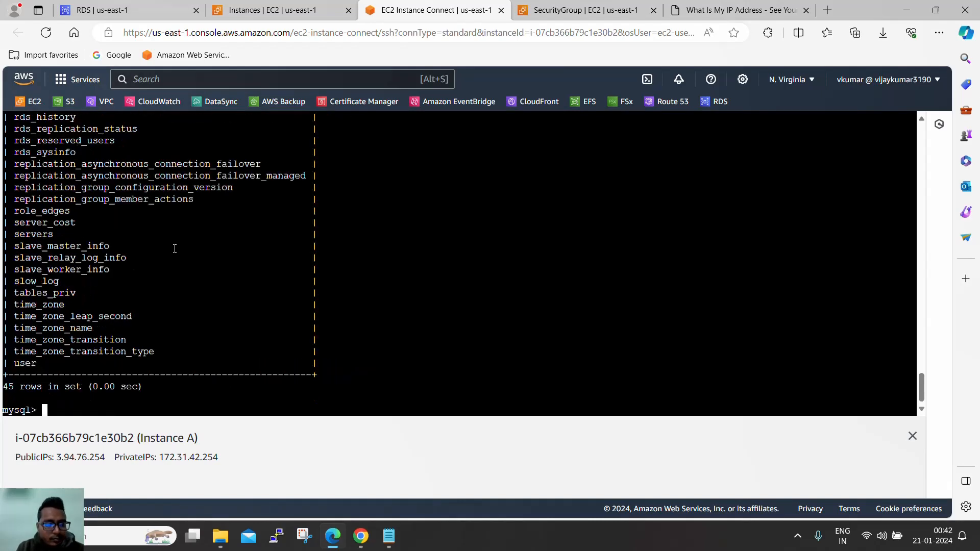
pyautogui.scroll(15, 175, 286)
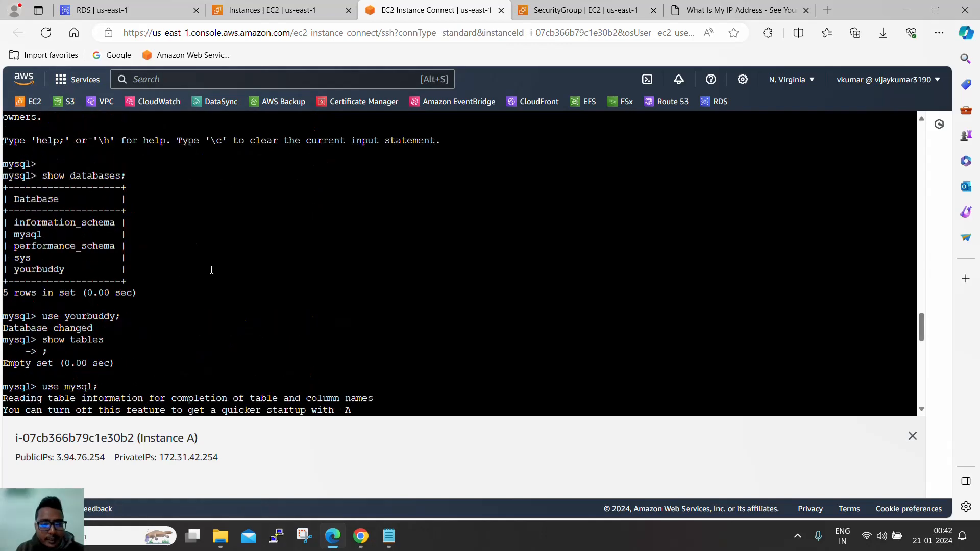
pyautogui.scroll(-15, 244, 270)
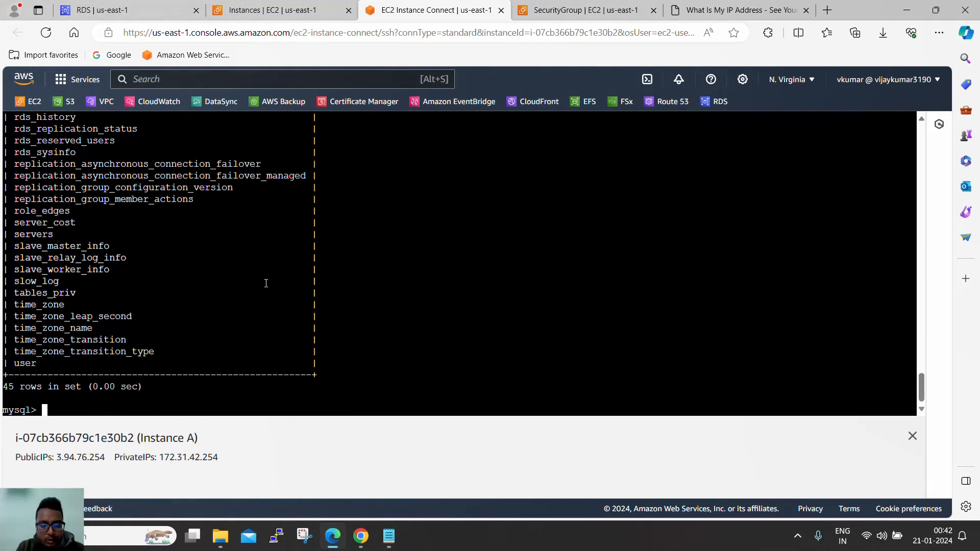
# - Exit the MySQL session and recall the mysql login command from shell history
pyautogui.write('exit')
pyautogui.press('Return')
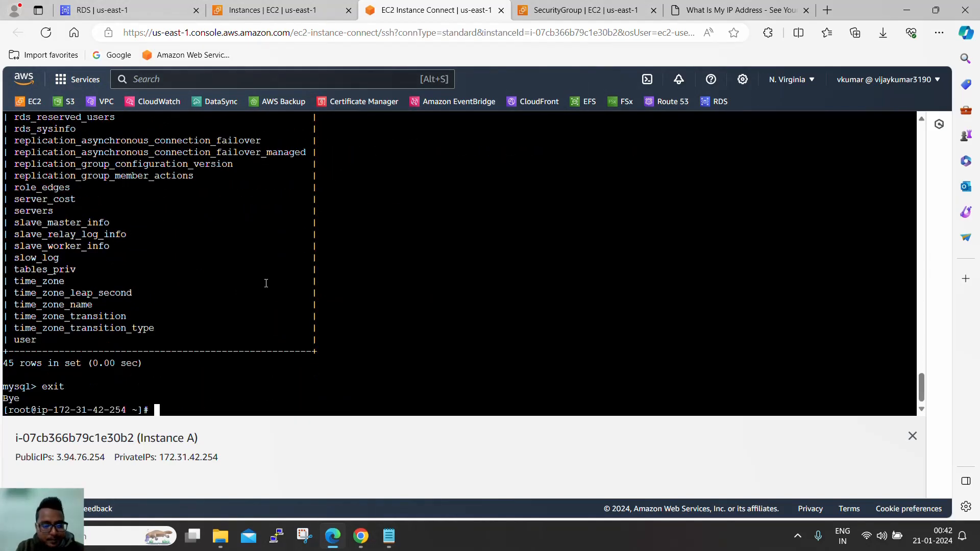
pyautogui.press('Up')
pyautogui.press('Up')
pyautogui.press('Down')
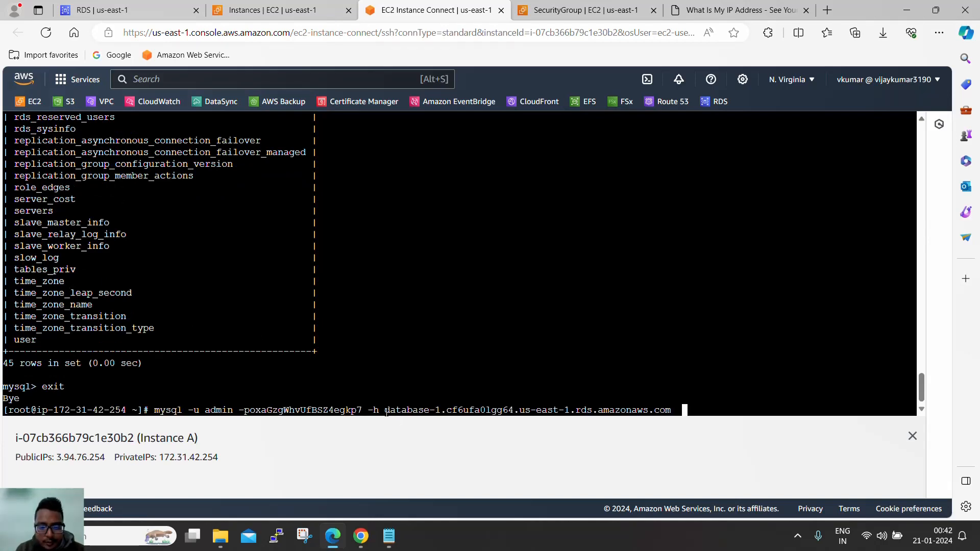
# - Highlight the database-1 endpoint hostname in the login command, then return to database-1's RDS details
pyautogui.moveTo(386, 411); pyautogui.dragTo(670, 413)
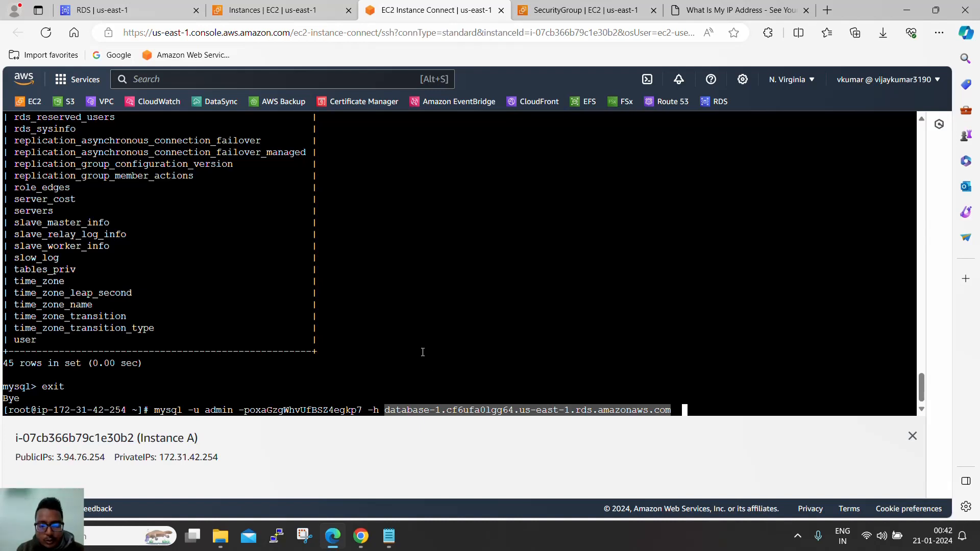
pyautogui.click(436, 408)
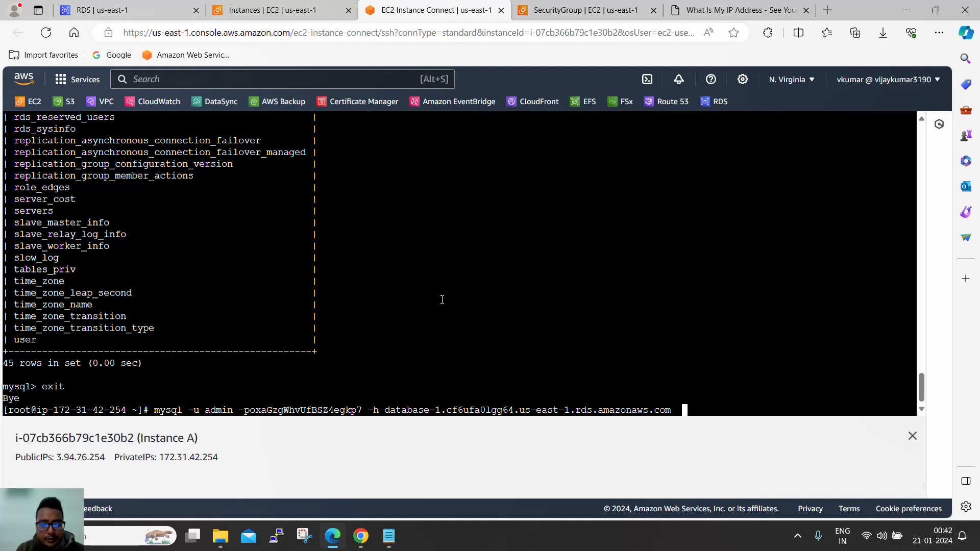
pyautogui.click(117, 10)
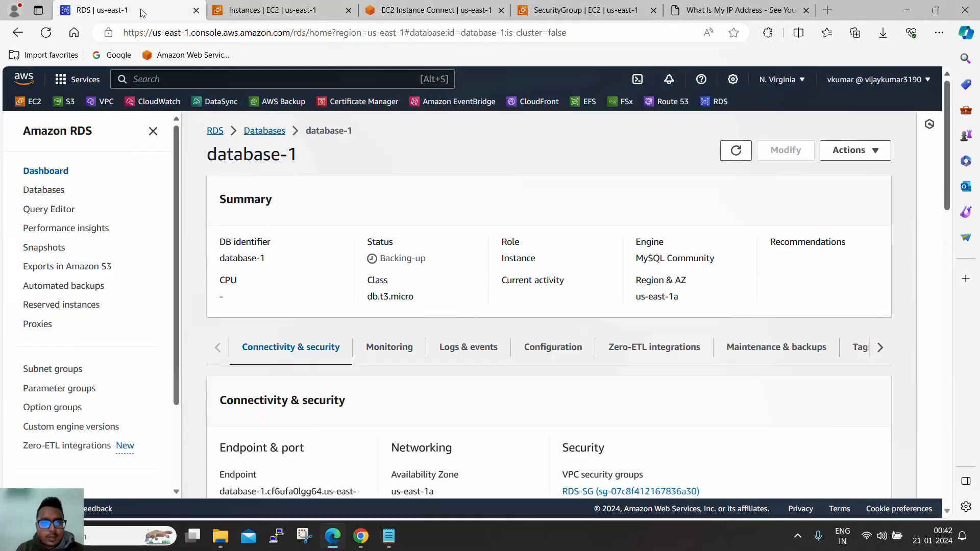
# - In Route 53's yourbuddy.link hosted zone, start a new CNAME record named knowledgepoint
pyautogui.middleClick(673, 104)
pyautogui.click(232, 10)
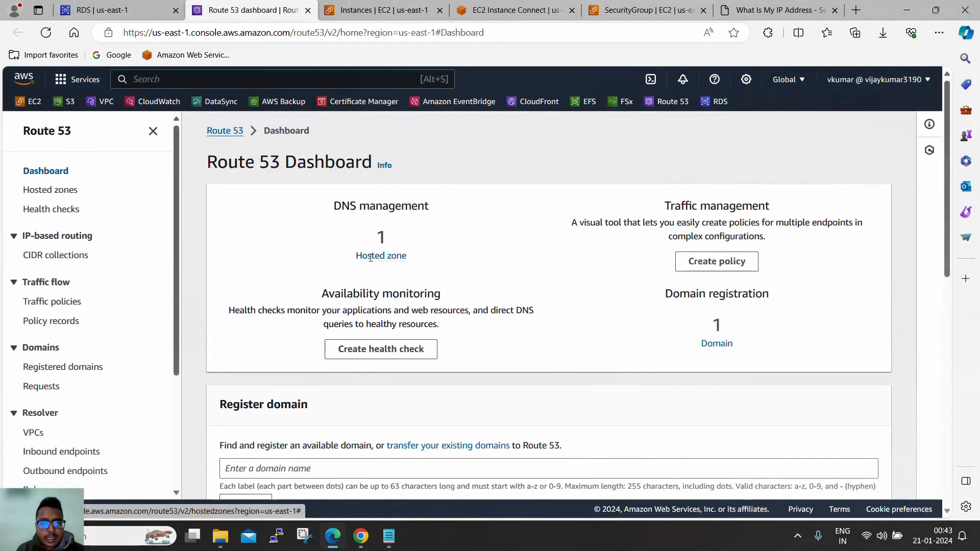
pyautogui.click(364, 258)
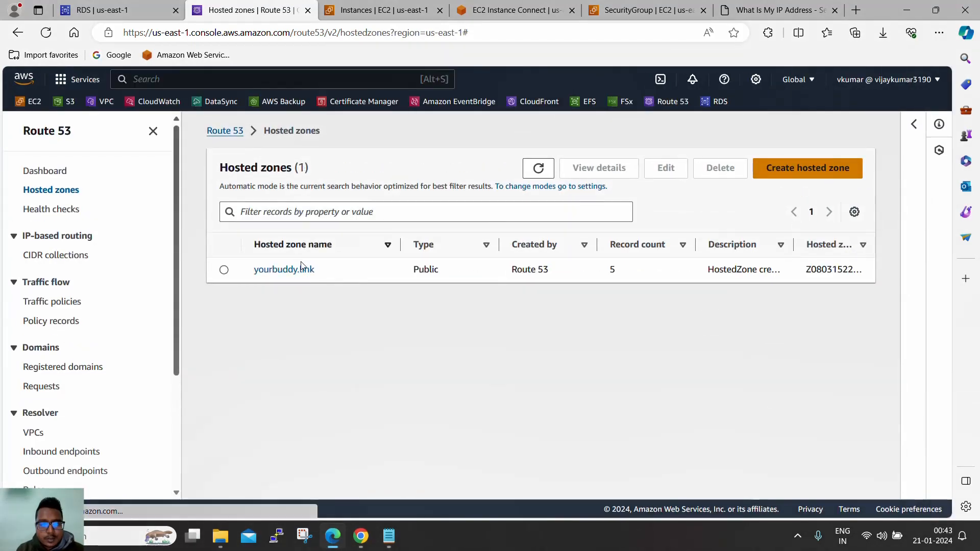
pyautogui.click(296, 252)
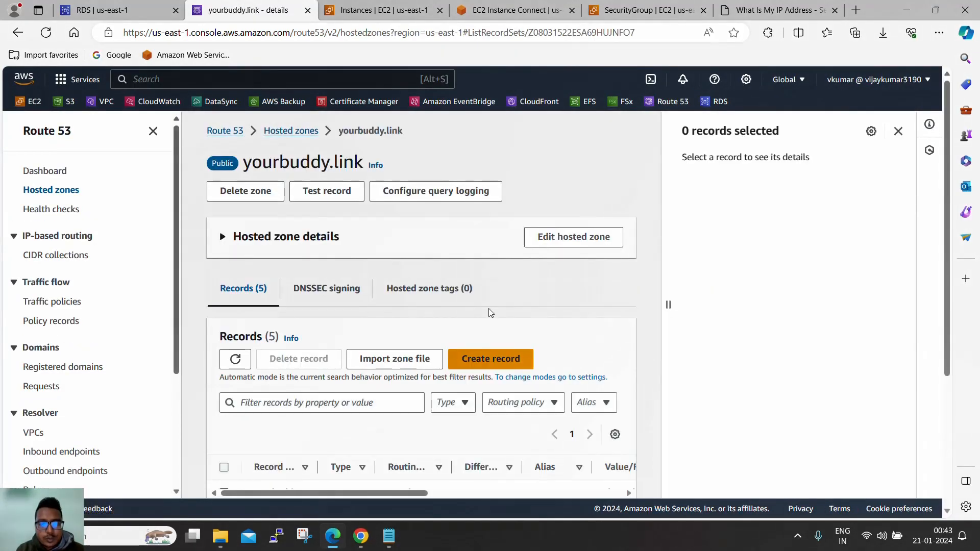
pyautogui.scroll(-3, 489, 308)
pyautogui.click(503, 164)
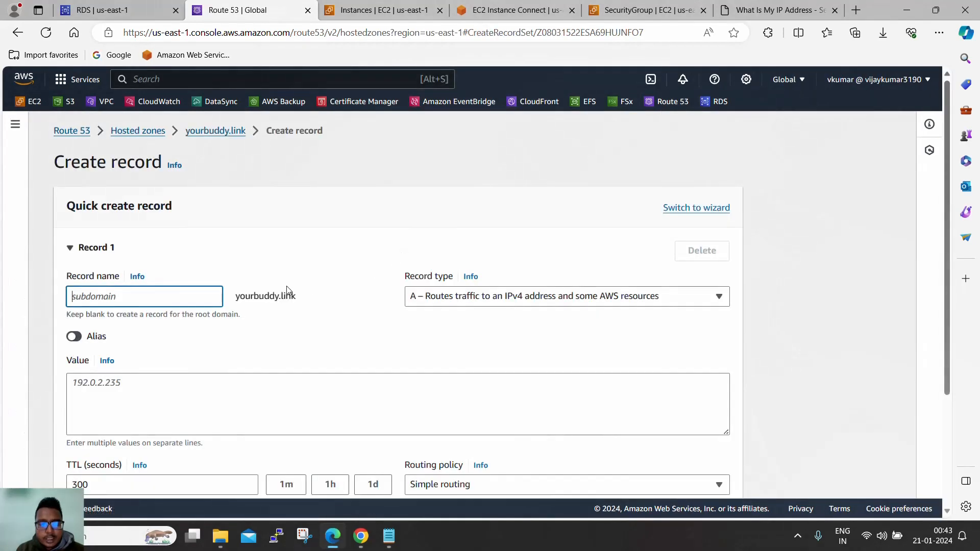
pyautogui.write('kno')
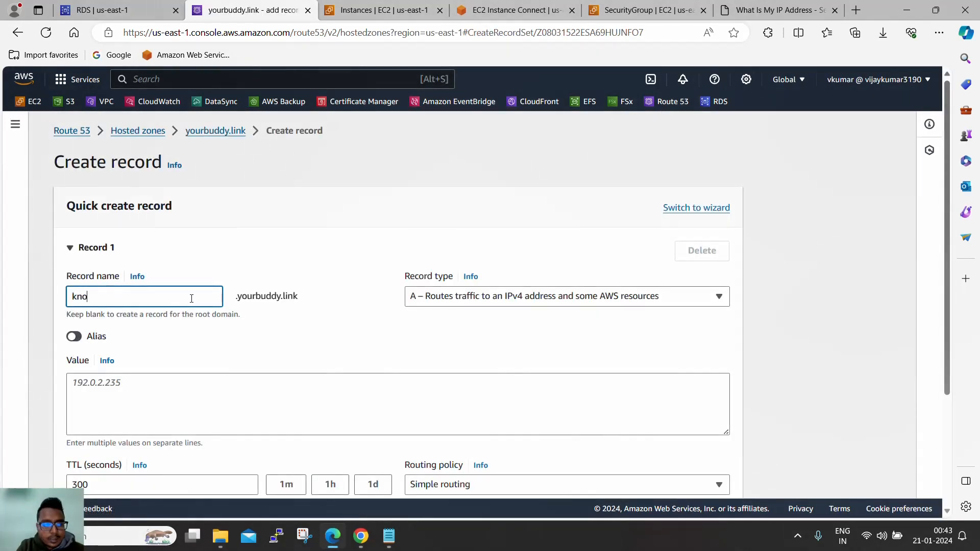
pyautogui.write('wle')
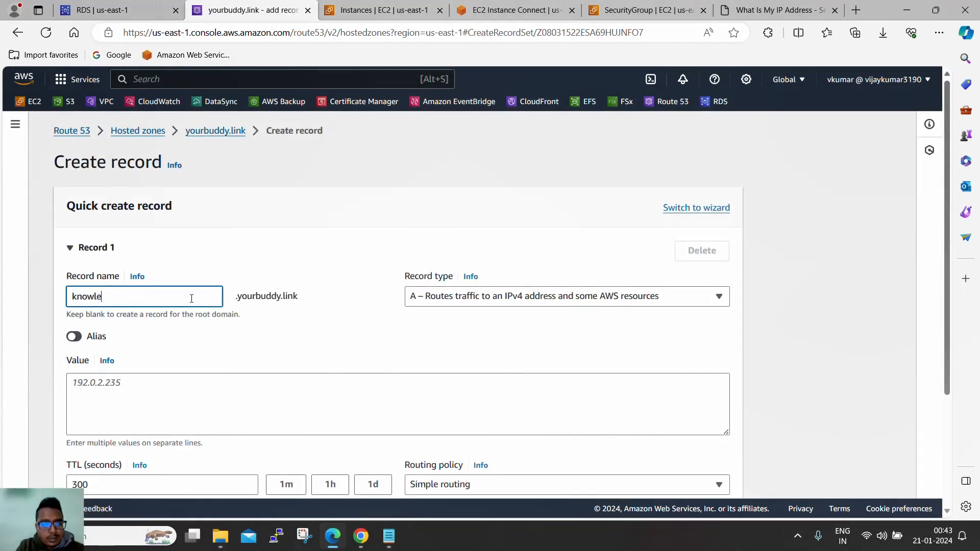
pyautogui.write('dgepoint')
pyautogui.click(445, 298)
pyautogui.click(463, 158)
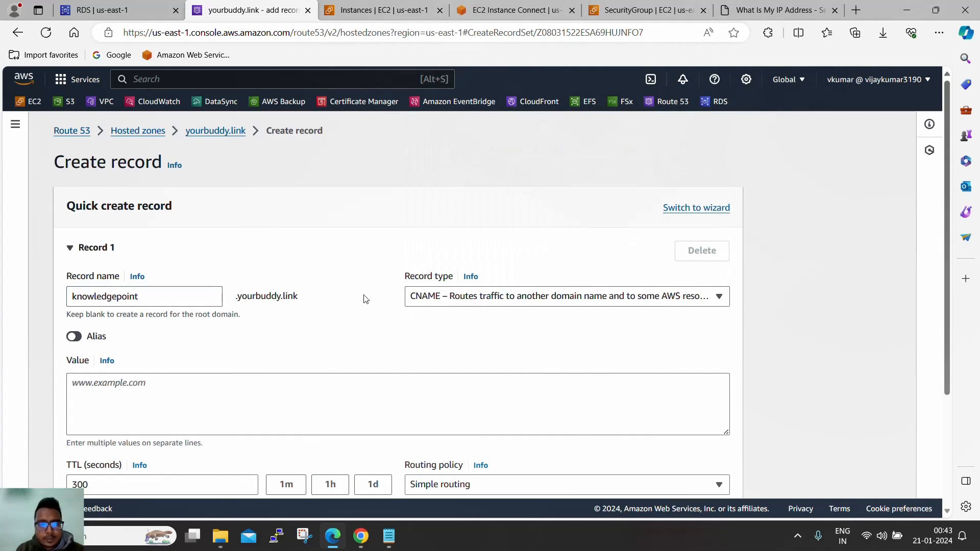
# - Copy database-1's RDS endpoint and paste it as the record value
pyautogui.click(171, 7)
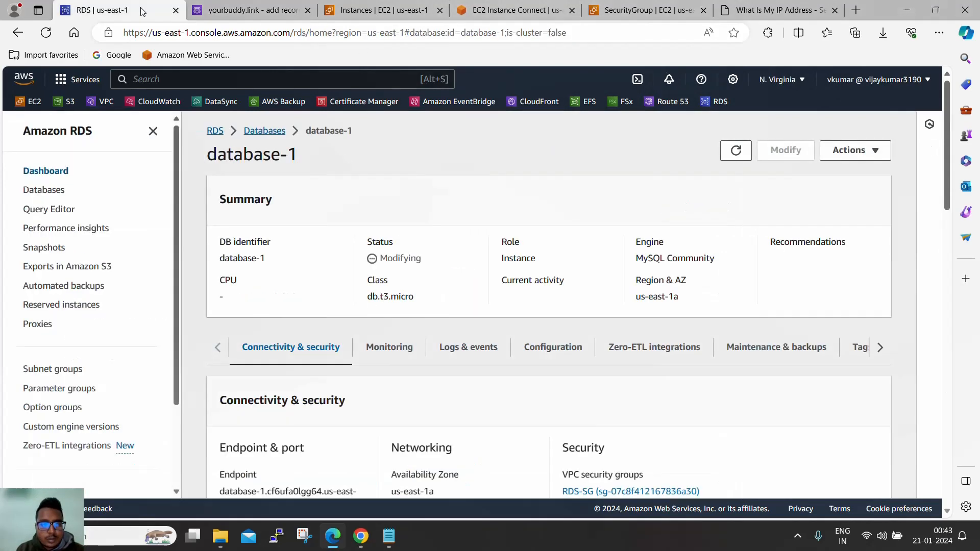
pyautogui.scroll(-3, 250, 352)
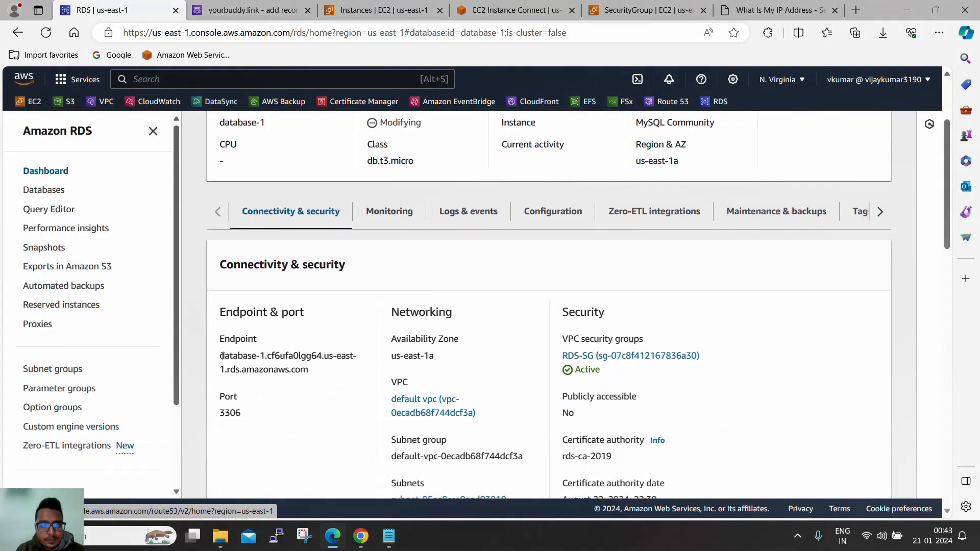
pyautogui.moveTo(219, 353); pyautogui.dragTo(305, 367)
pyautogui.hotkey('ctrl', 'c')
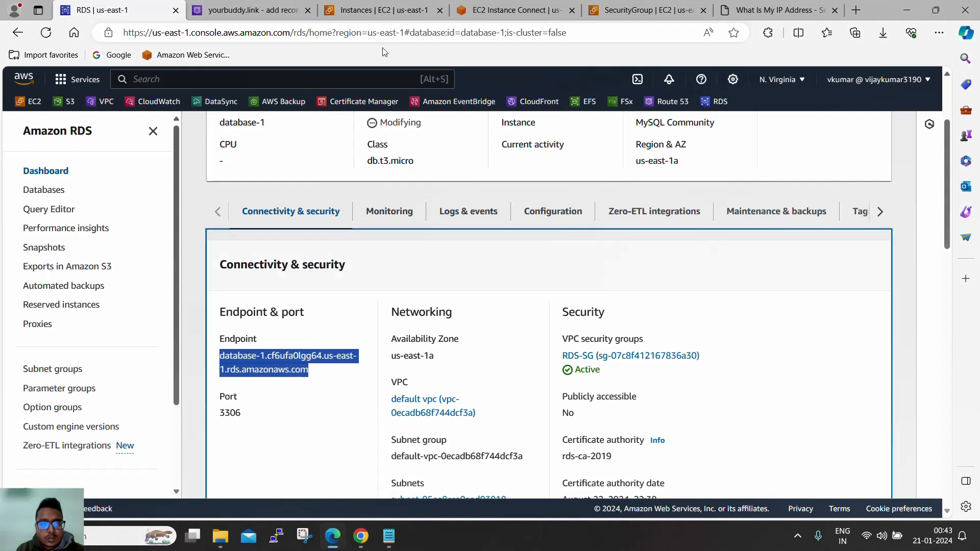
pyautogui.click(387, 10)
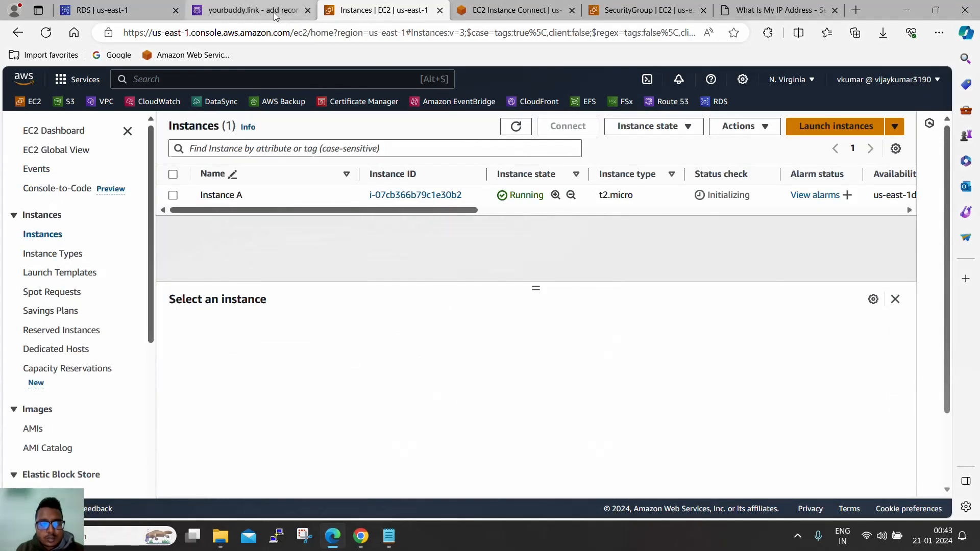
pyautogui.click(250, 10)
pyautogui.click(335, 396)
pyautogui.hotkey('ctrl', 'v')
# - Set the record's TTL to 60 seconds and create it
pyautogui.scroll(-3, 335, 380)
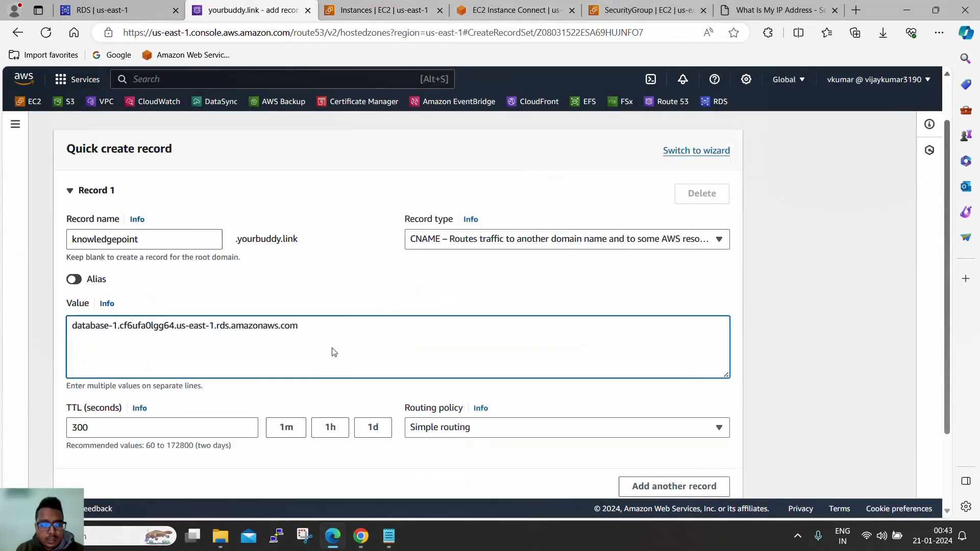
pyautogui.press('Tab')
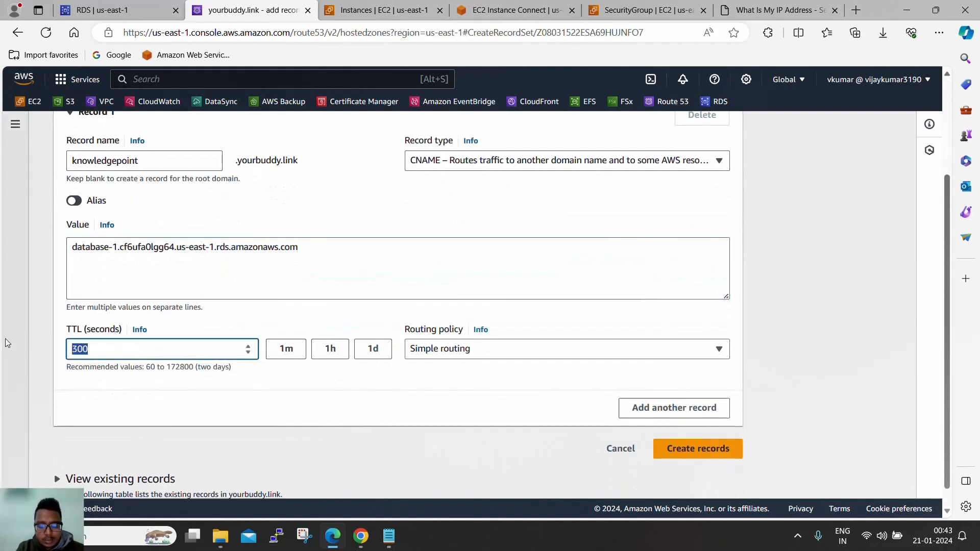
pyautogui.write('60')
pyautogui.click(335, 386)
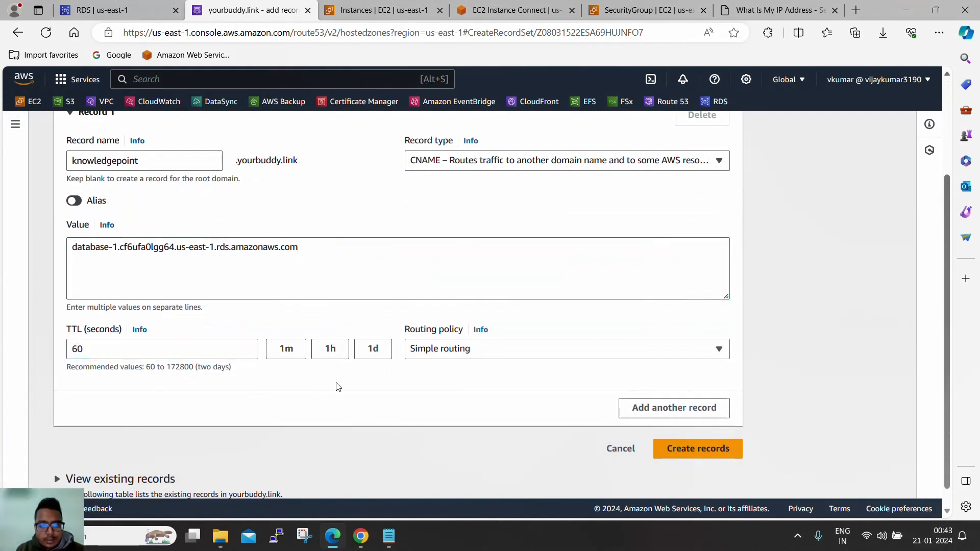
pyautogui.scroll(-1, 449, 403)
pyautogui.click(698, 429)
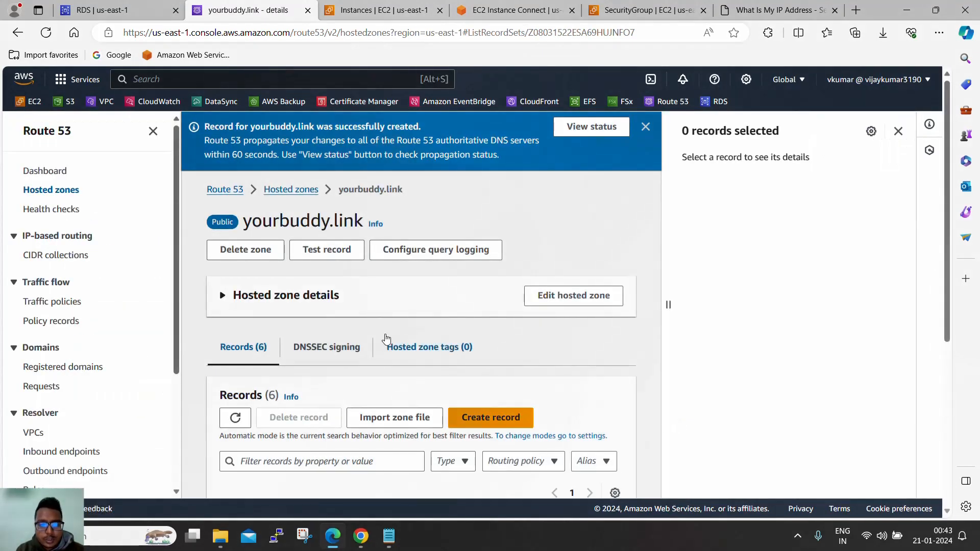
# - Open the knowledgepoint record's details and copy its name knowledgepoint.yourbuddy.link
pyautogui.scroll(-5, 380, 341)
pyautogui.click(224, 414)
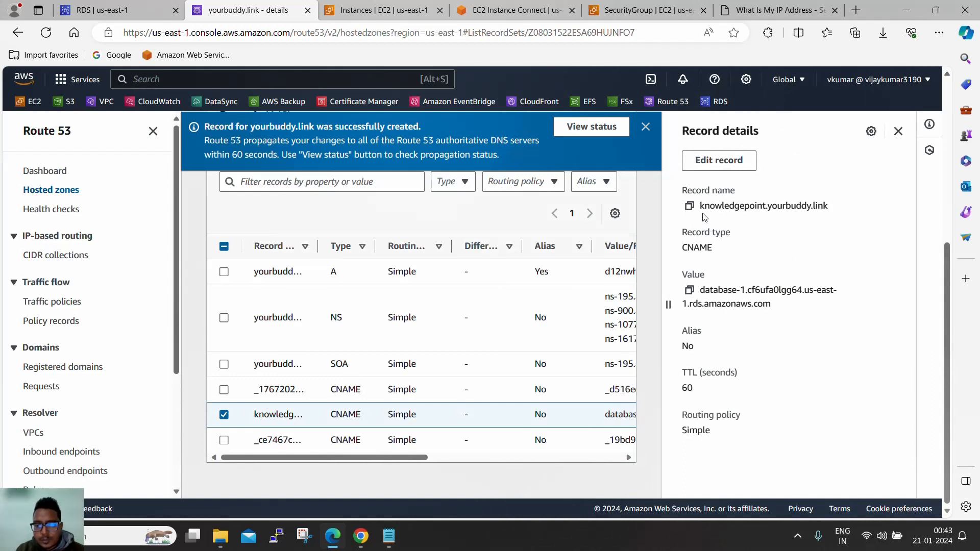
pyautogui.moveTo(771, 305); pyautogui.dragTo(703, 294)
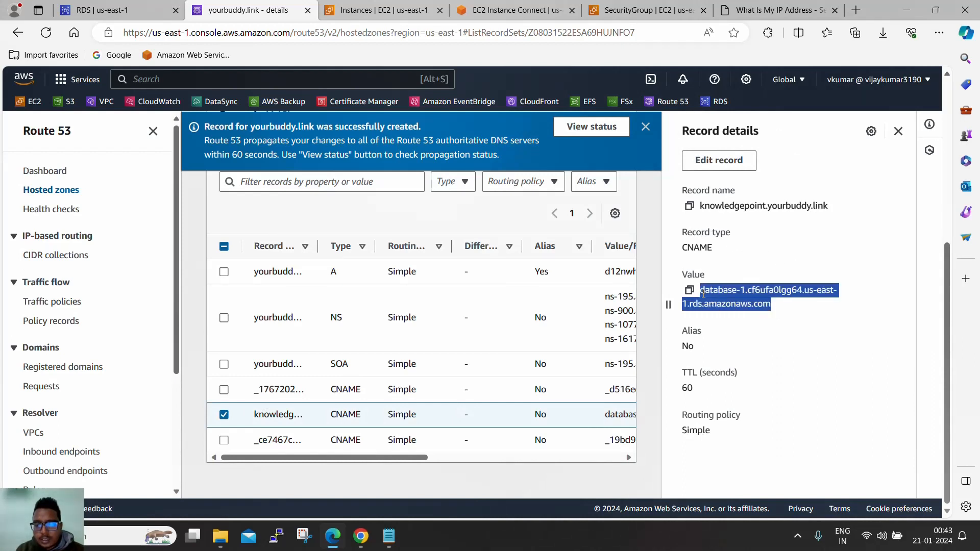
pyautogui.click(692, 209)
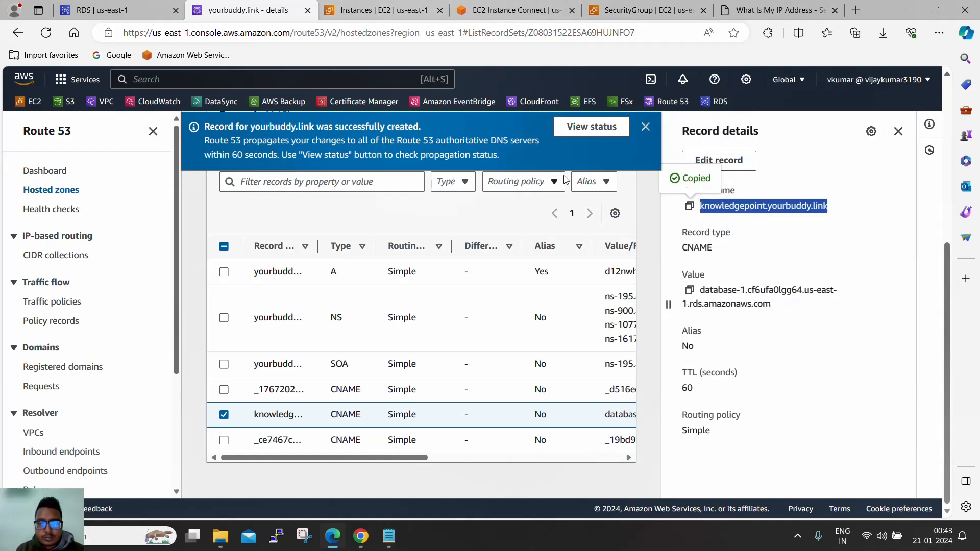
# - Check the record's change status, refreshing repeatedly while it remains PENDING
pyautogui.click(587, 126)
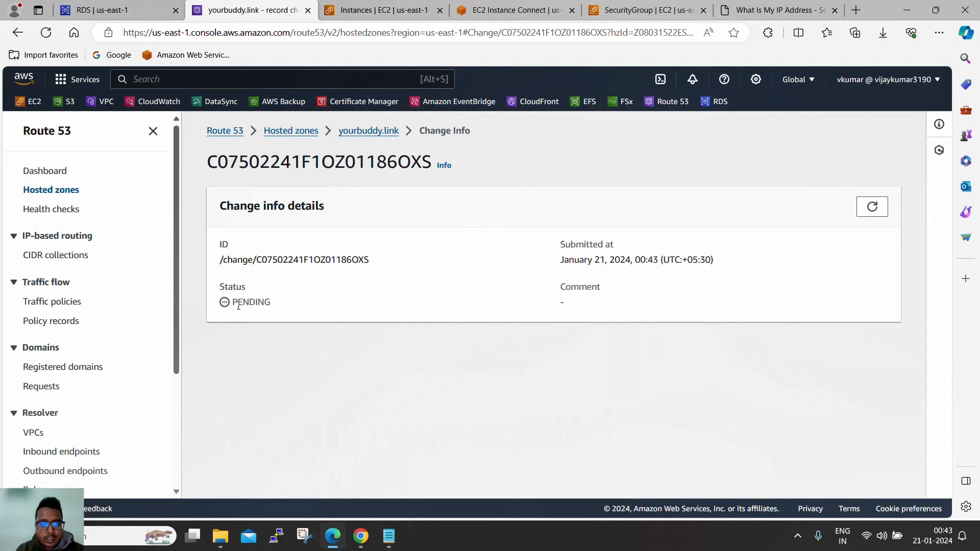
pyautogui.moveTo(234, 301); pyautogui.dragTo(294, 309)
pyautogui.click(867, 213)
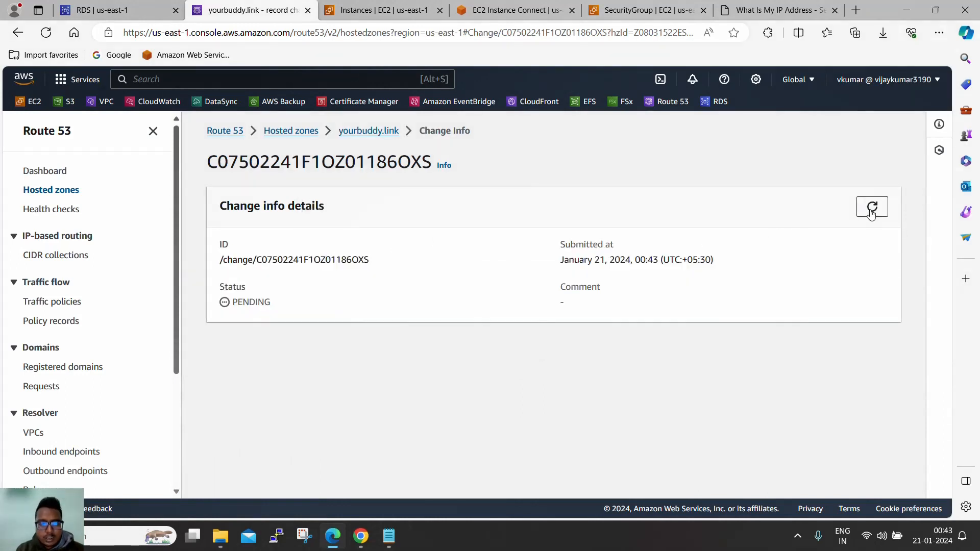
pyautogui.click(870, 214)
pyautogui.click(871, 213)
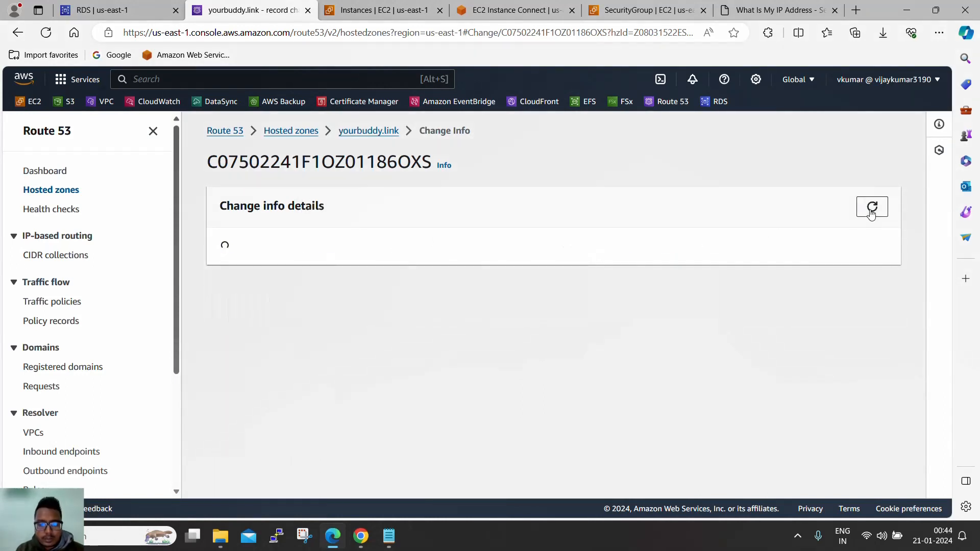
pyautogui.click(871, 213)
pyautogui.click(871, 213)
pyautogui.click(871, 213)
pyautogui.click(872, 213)
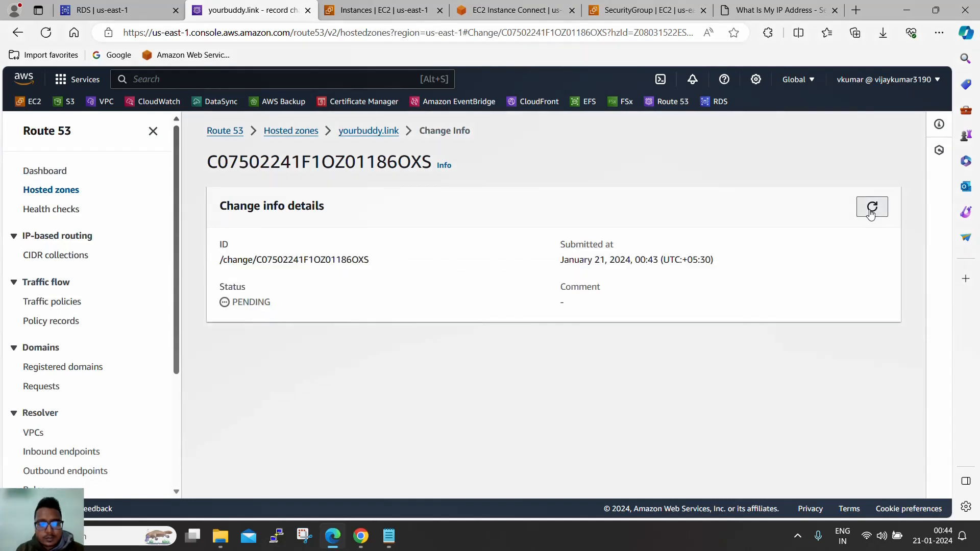
pyautogui.click(871, 213)
pyautogui.click(871, 214)
pyautogui.click(871, 214)
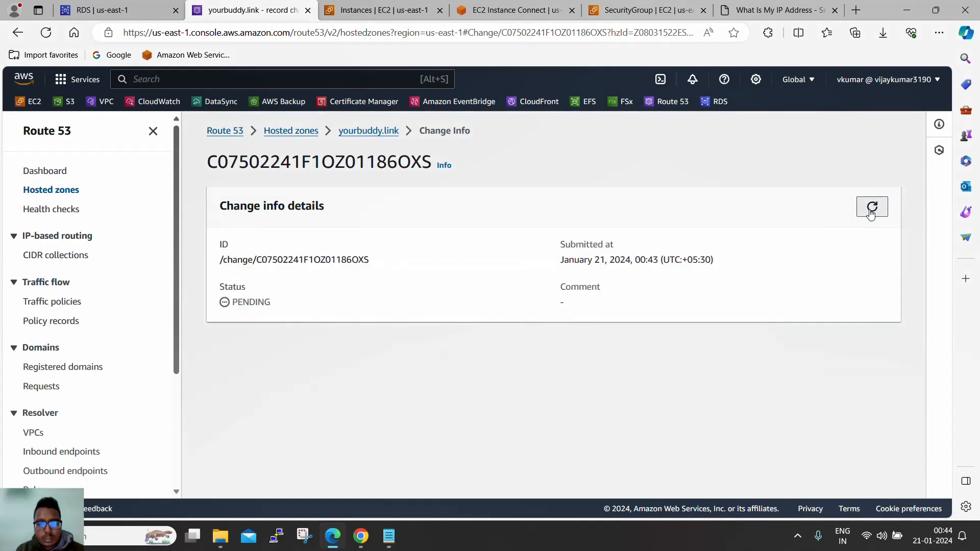
pyautogui.click(871, 213)
pyautogui.click(871, 214)
pyautogui.click(871, 213)
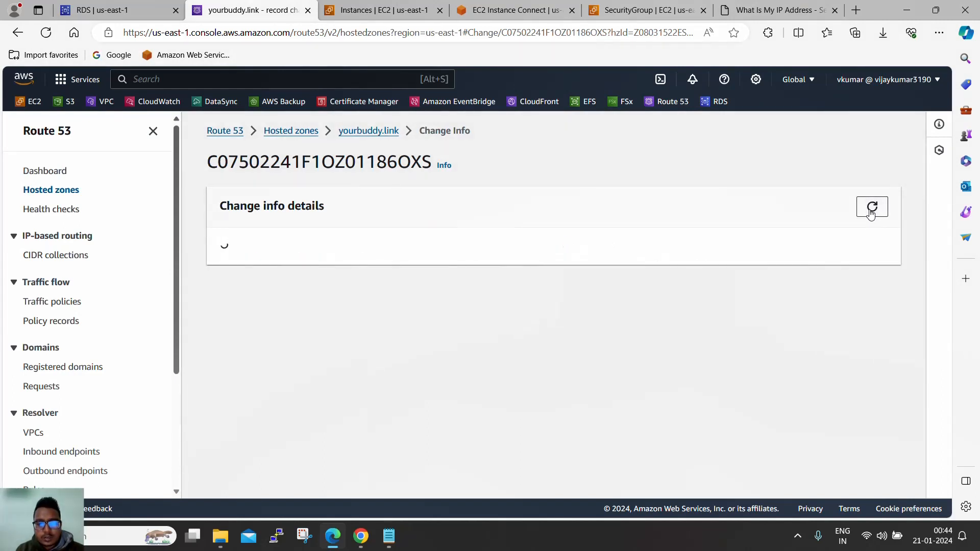
pyautogui.click(871, 214)
pyautogui.click(871, 213)
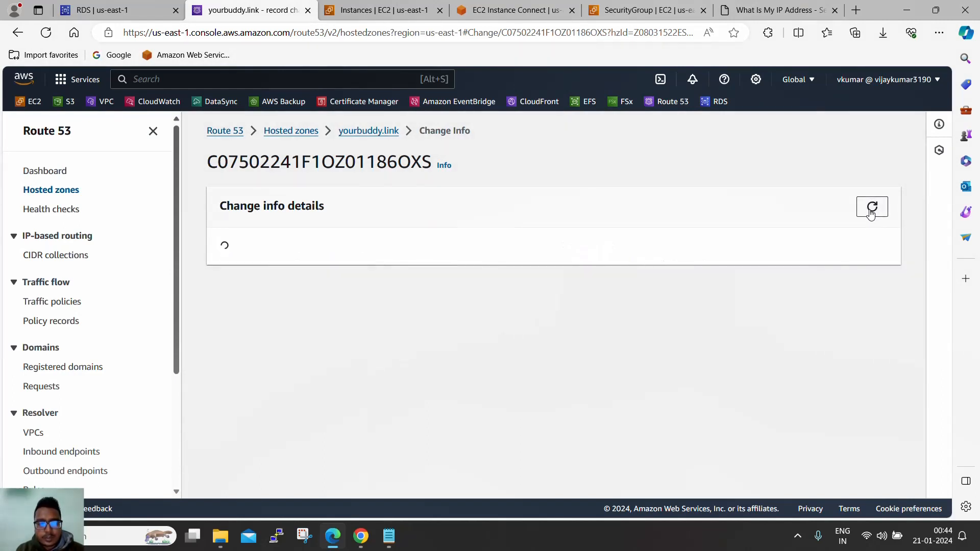
pyautogui.click(45, 32)
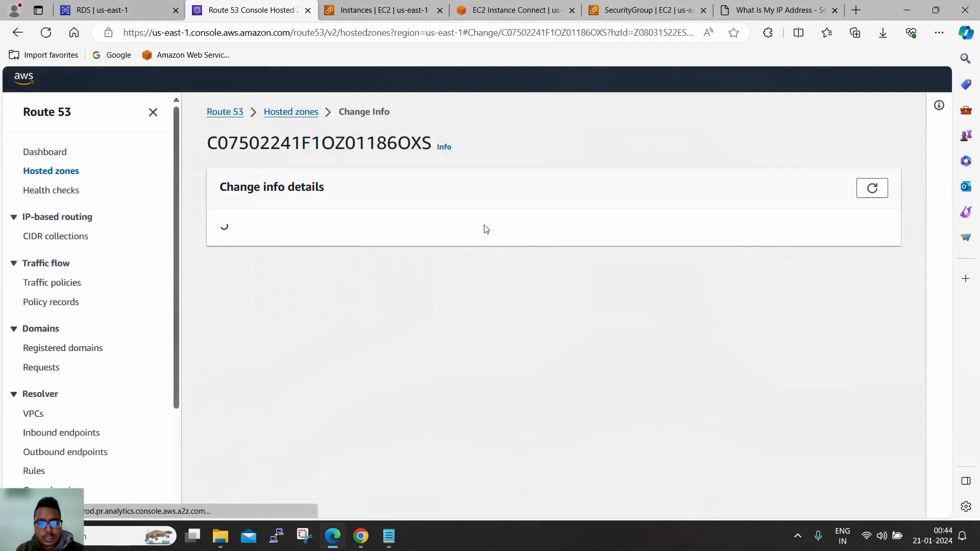
pyautogui.click(872, 207)
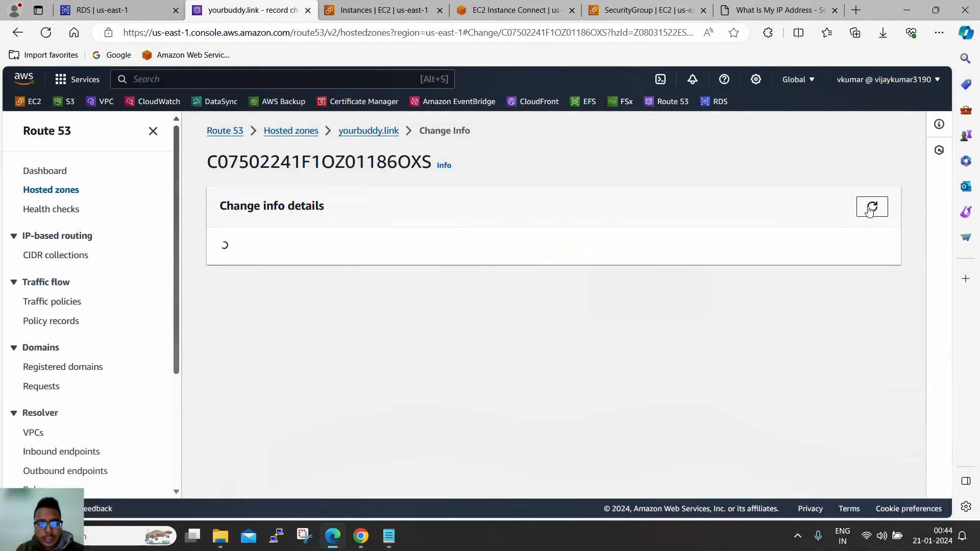
pyautogui.click(872, 207)
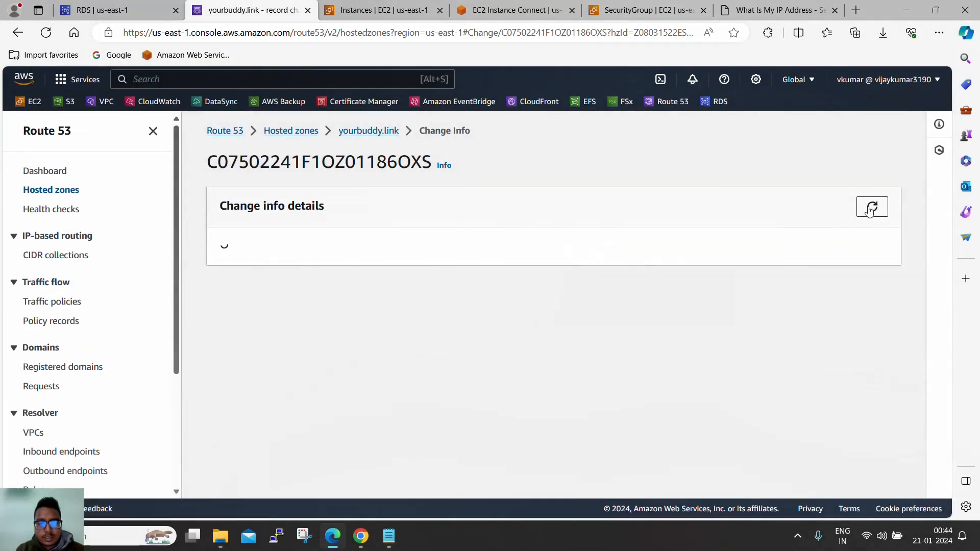
pyautogui.click(386, 12)
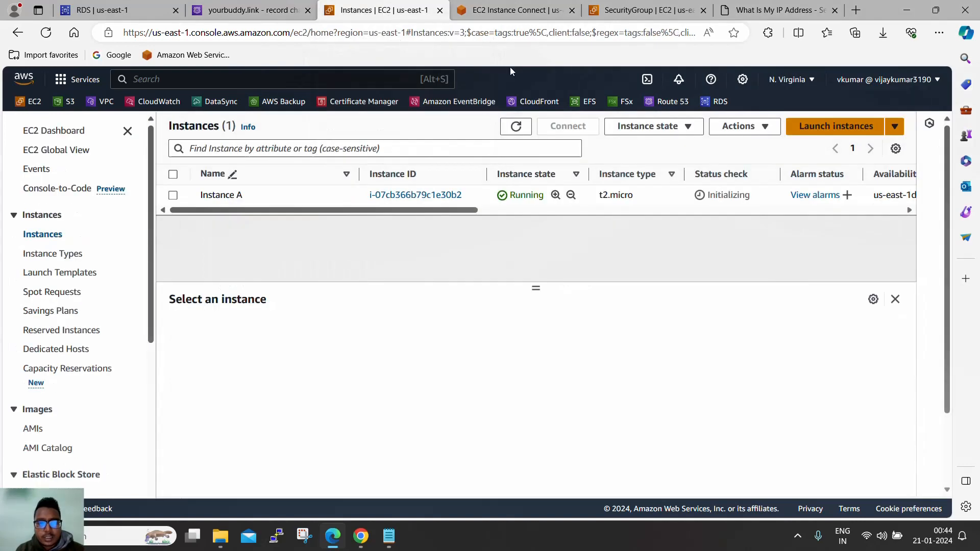
# - Replace the RDS endpoint after -h with knowledgepoint.yourbuddy.link and log into MySQL
pyautogui.click(516, 10)
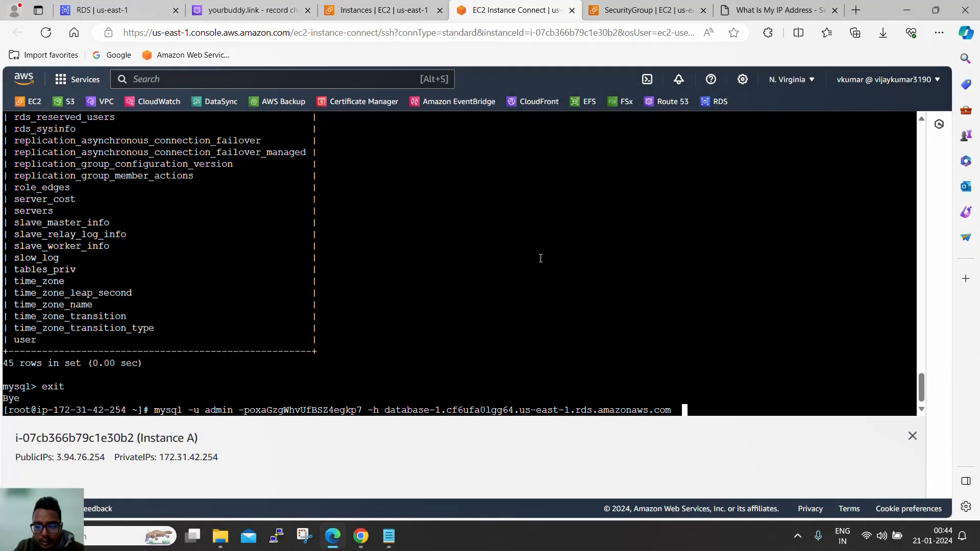
pyautogui.press('BackSpace')
pyautogui.press('BackSpace')
pyautogui.press('BackSpace')
pyautogui.press('BackSpace')
pyautogui.press('BackSpace')
pyautogui.press('BackSpace')
pyautogui.press('BackSpace')
pyautogui.press('BackSpace')
pyautogui.press('BackSpace')
pyautogui.press('BackSpace')
pyautogui.press('BackSpace')
pyautogui.press('BackSpace')
pyautogui.press('BackSpace')
pyautogui.press('BackSpace')
pyautogui.press('BackSpace')
pyautogui.press('BackSpace')
pyautogui.press('BackSpace')
pyautogui.press('BackSpace')
pyautogui.press('BackSpace')
pyautogui.press('BackSpace')
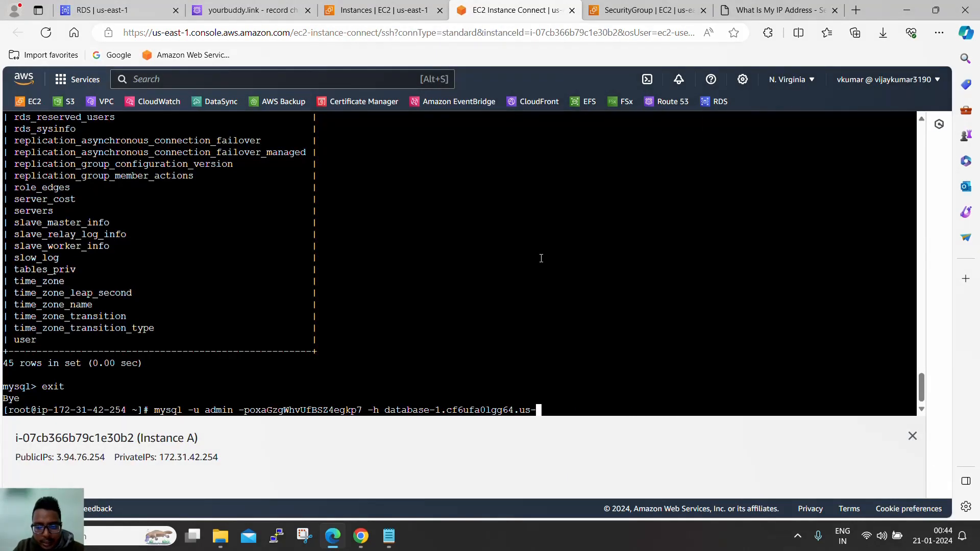
pyautogui.press('BackSpace')
pyautogui.press('BackSpace')
pyautogui.press('BackSpace')
pyautogui.press('BackSpace')
pyautogui.press('BackSpace')
pyautogui.press('BackSpace')
pyautogui.press('BackSpace')
pyautogui.press('BackSpace')
pyautogui.press('BackSpace')
pyautogui.press('BackSpace')
pyautogui.press('BackSpace')
pyautogui.press('BackSpace')
pyautogui.press('BackSpace')
pyautogui.press('BackSpace')
pyautogui.press('BackSpace')
pyautogui.press('BackSpace')
pyautogui.press('BackSpace')
pyautogui.press('BackSpace')
pyautogui.press('BackSpace')
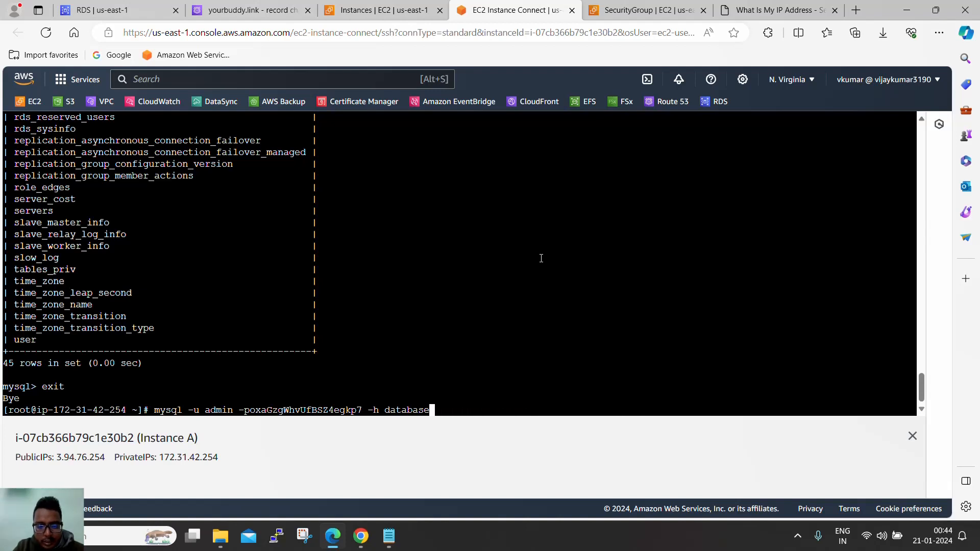
pyautogui.press('BackSpace')
pyautogui.press('BackSpace')
pyautogui.press('BackSpace')
pyautogui.press('BackSpace')
pyautogui.press('BackSpace')
pyautogui.press('BackSpace')
pyautogui.press('BackSpace')
pyautogui.press('BackSpace')
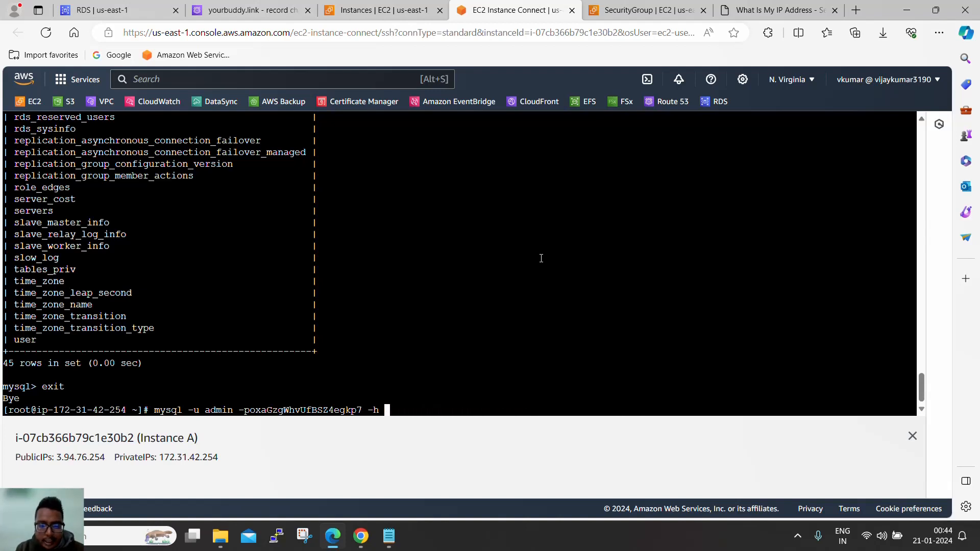
pyautogui.rightClick(554, 244)
pyautogui.click(581, 393)
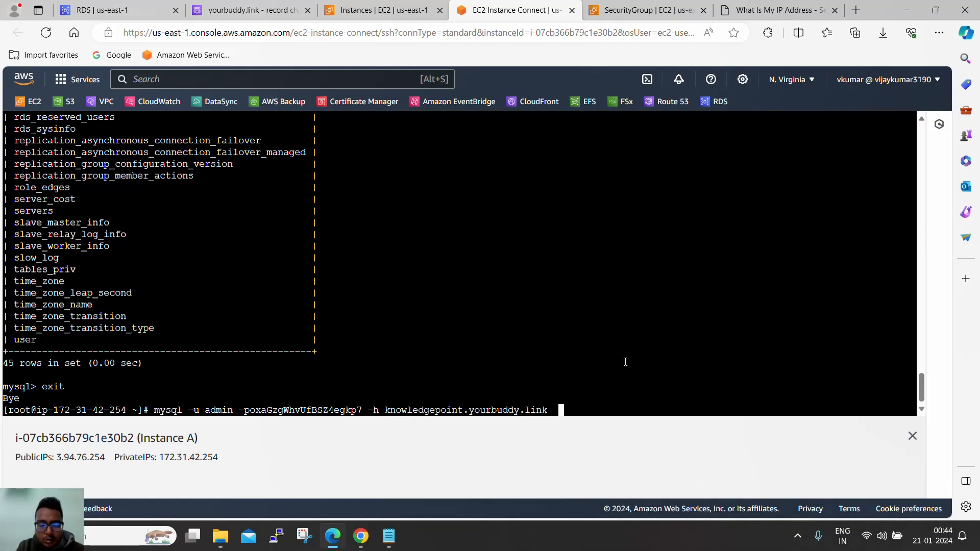
pyautogui.press('Return')
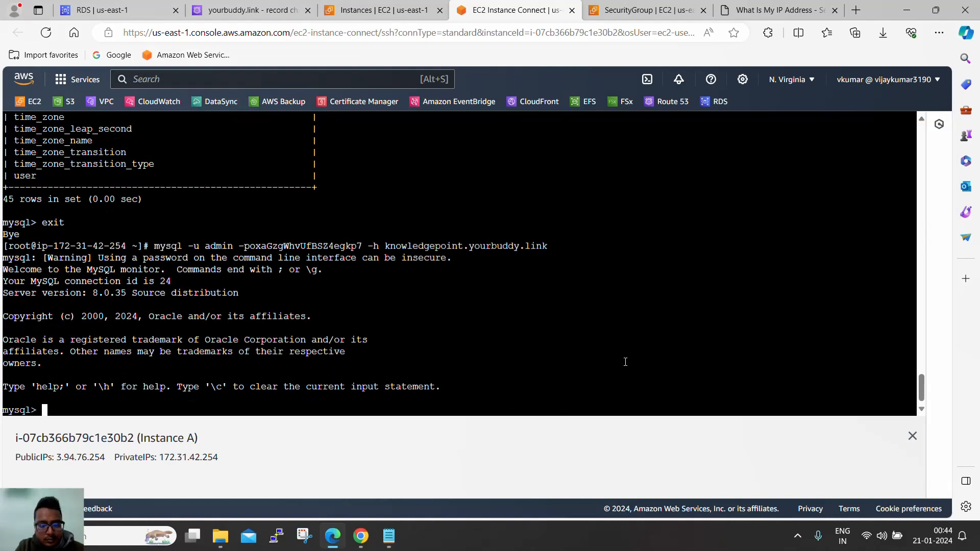
# - Run 'show databases;' over the custom domain connection, listing five databases
pyautogui.write('show databes')
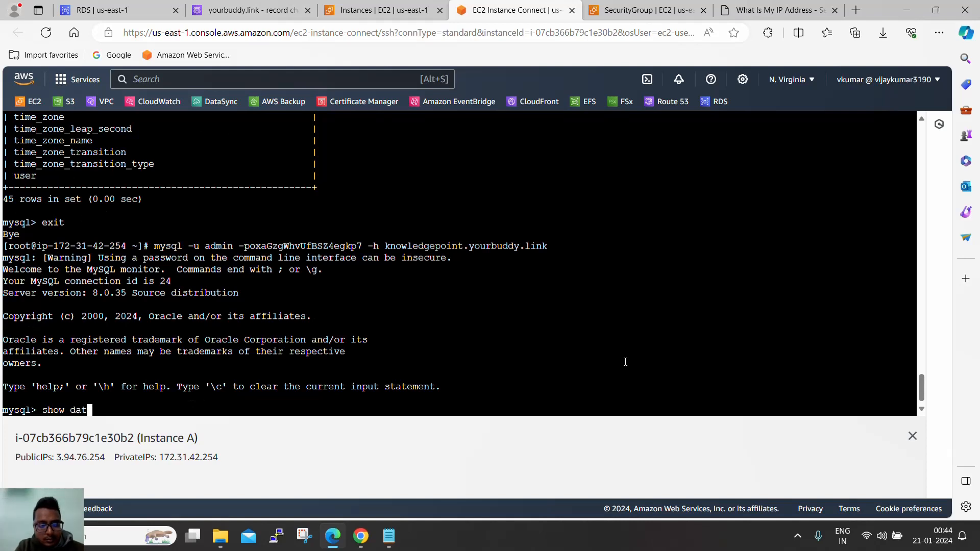
pyautogui.press('BackSpace')
pyautogui.press('BackSpace')
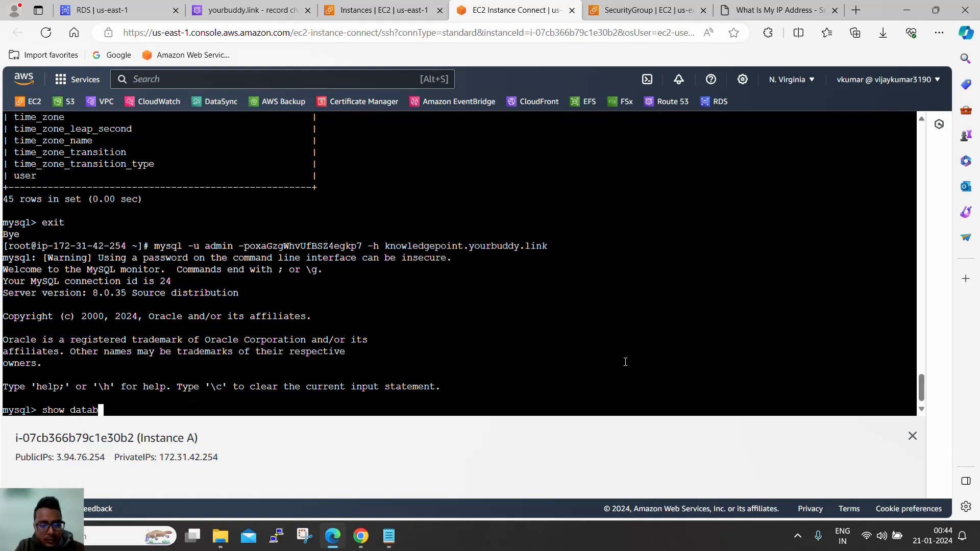
pyautogui.write('ases;')
pyautogui.press('Return')
pyautogui.press('Return')
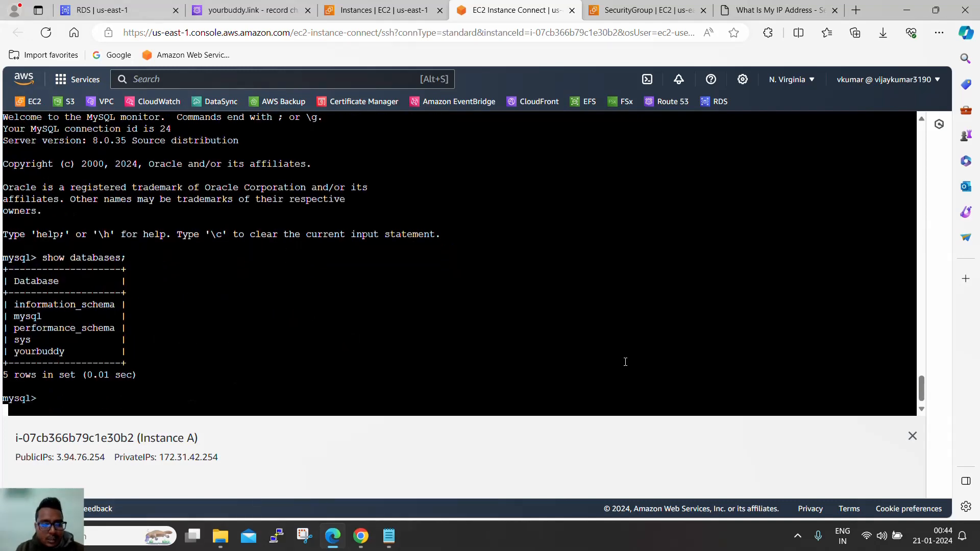
pyautogui.scroll(2, 471, 251)
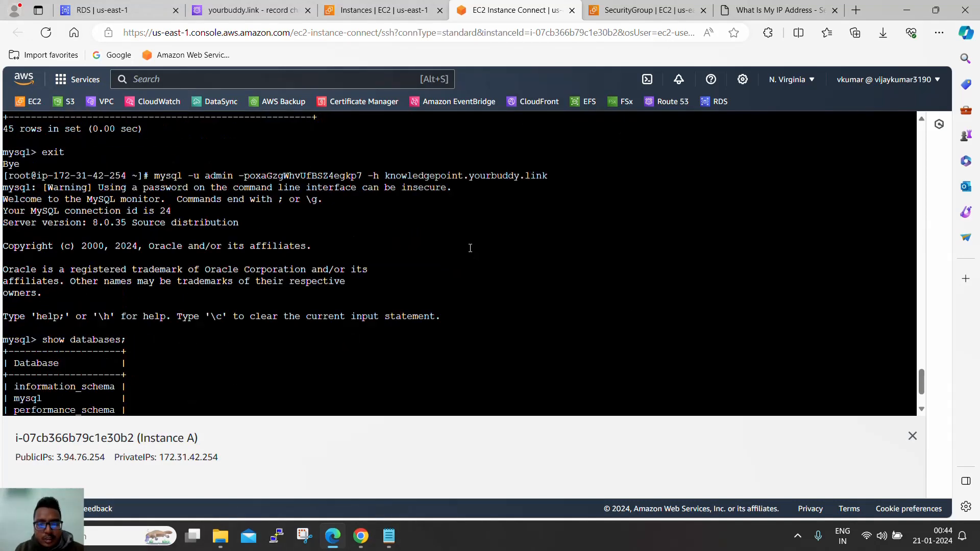
pyautogui.moveTo(386, 176); pyautogui.dragTo(546, 175)
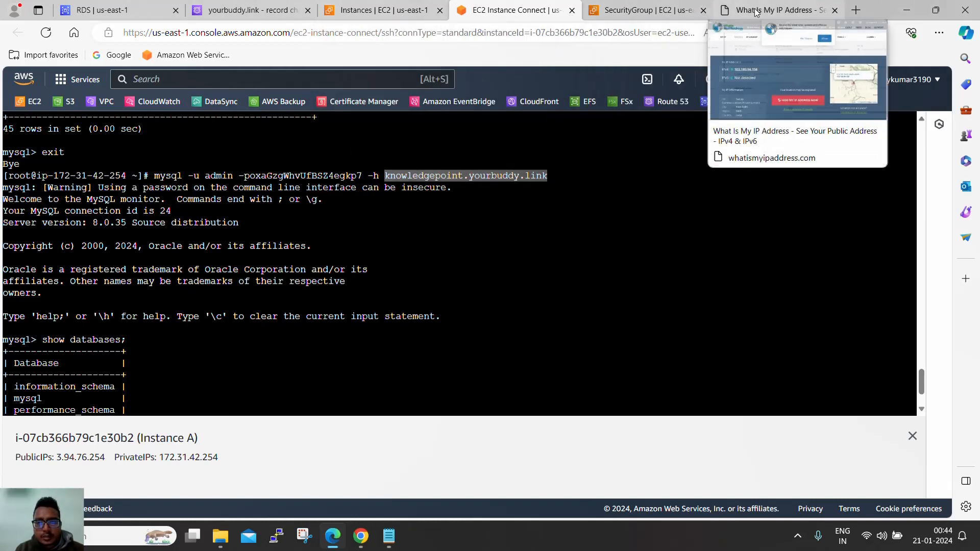
pyautogui.click(260, 7)
# - Refresh the knowledgepoint change status to confirm INSYNC, then return to the MySQL terminal
pyautogui.click(863, 209)
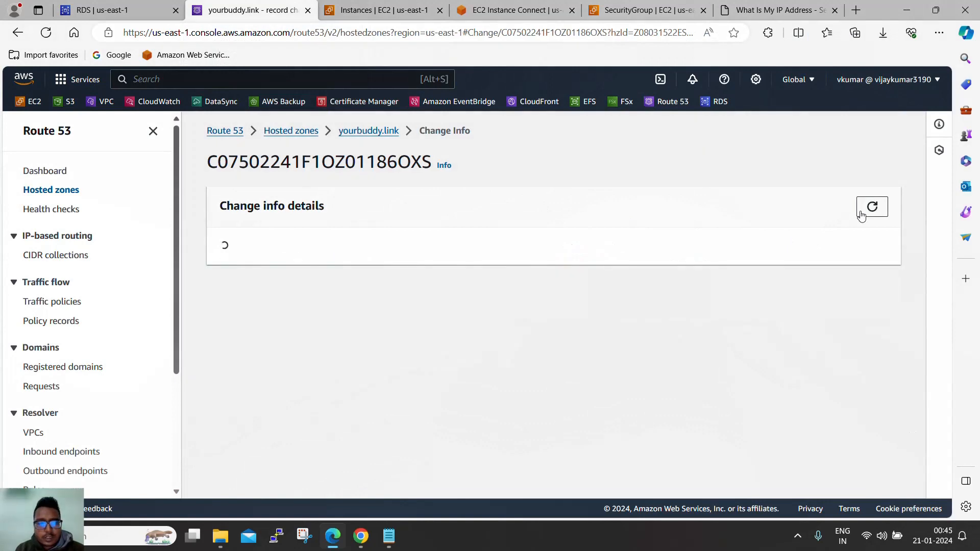
pyautogui.moveTo(271, 304); pyautogui.dragTo(217, 304)
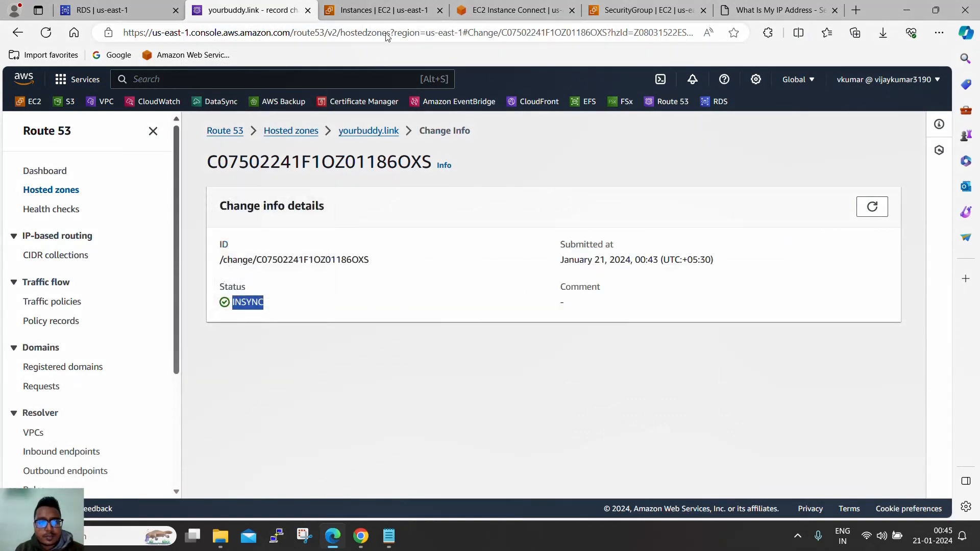
pyautogui.click(510, 10)
pyautogui.scroll(-3, 439, 261)
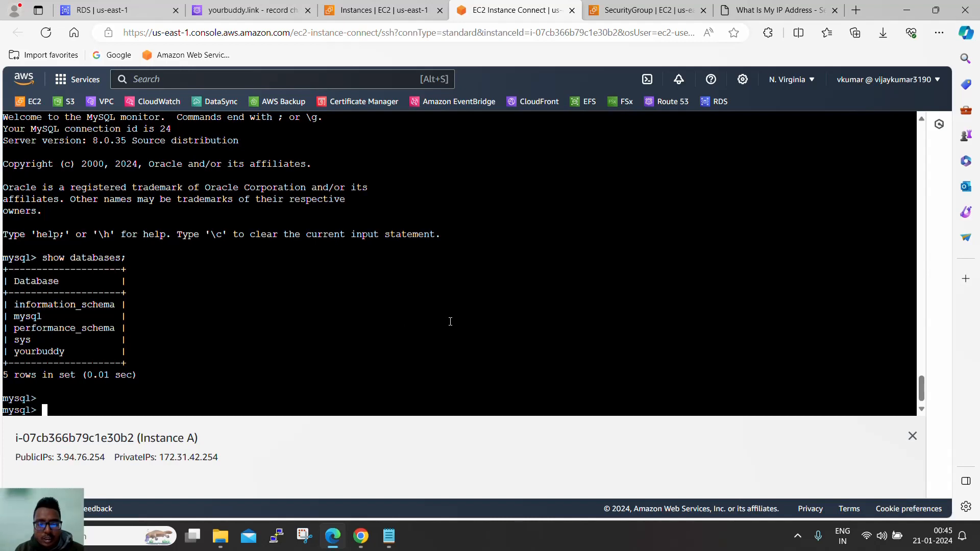
# - Review the database username and password lines saved in raw.txt
pyautogui.click(389, 536)
pyautogui.moveTo(310, 180); pyautogui.dragTo(154, 145)
pyautogui.click(329, 195)
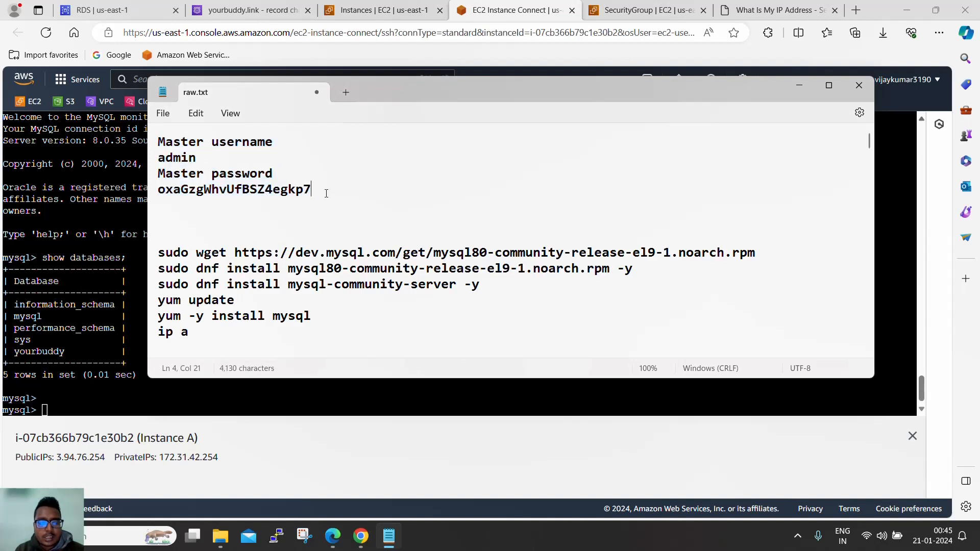
pyautogui.moveTo(308, 192); pyautogui.dragTo(149, 146)
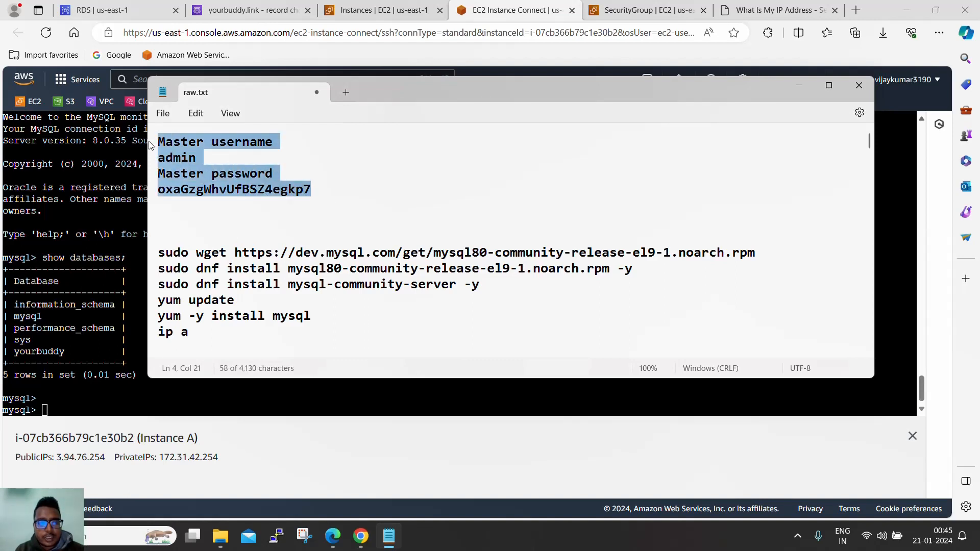
pyautogui.click(332, 196)
# - Highlight the show databases output in the terminal, then revisit the Route 53 change details
pyautogui.click(133, 233)
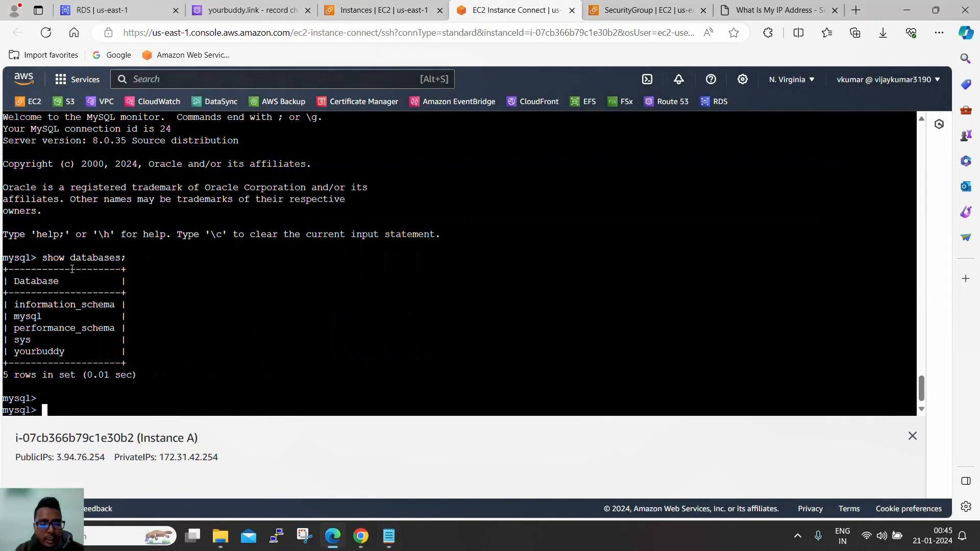
pyautogui.moveTo(5, 252); pyautogui.dragTo(205, 408)
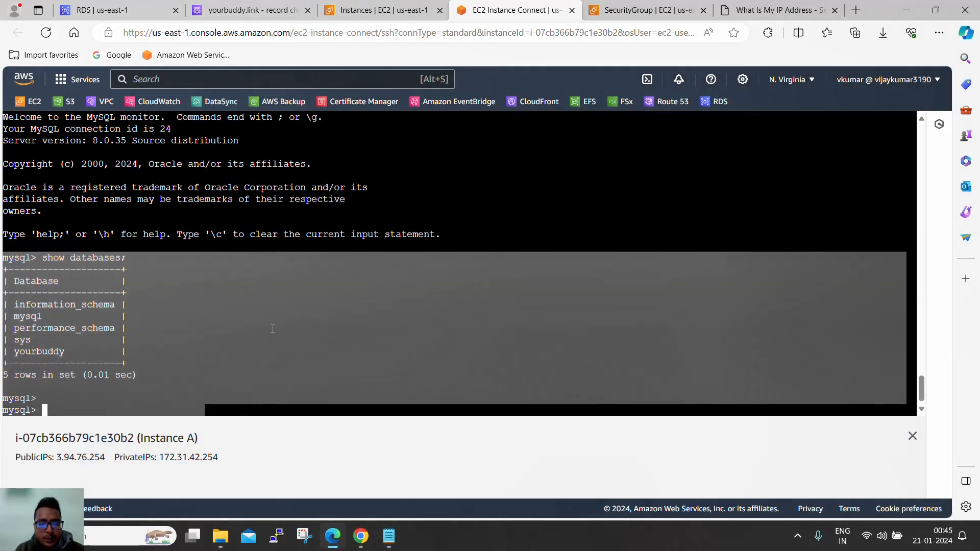
pyautogui.scroll(5, 288, 326)
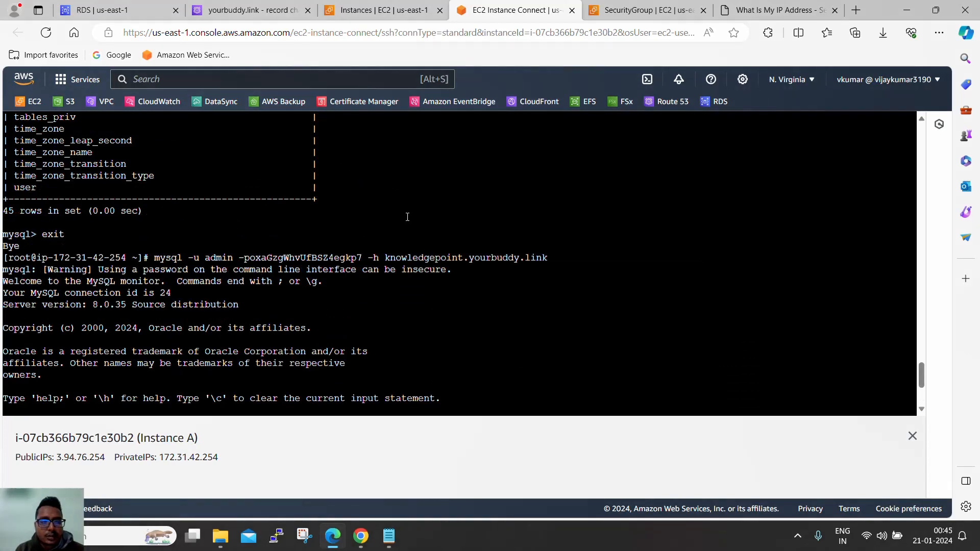
pyautogui.click(269, 11)
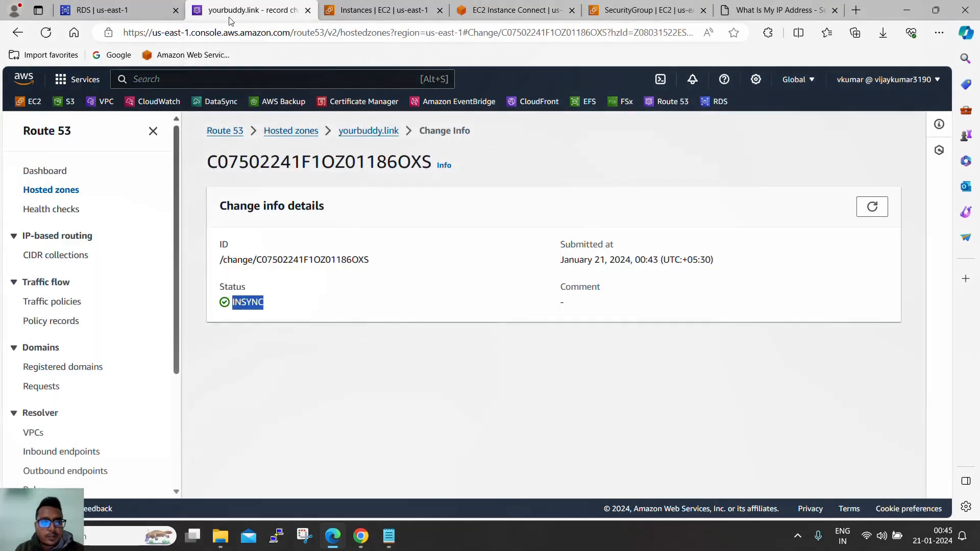
pyautogui.click(102, 10)
# - Refresh database-1's summary and browse its Monitoring tab of 25 CloudWatch metrics
pyautogui.click(735, 150)
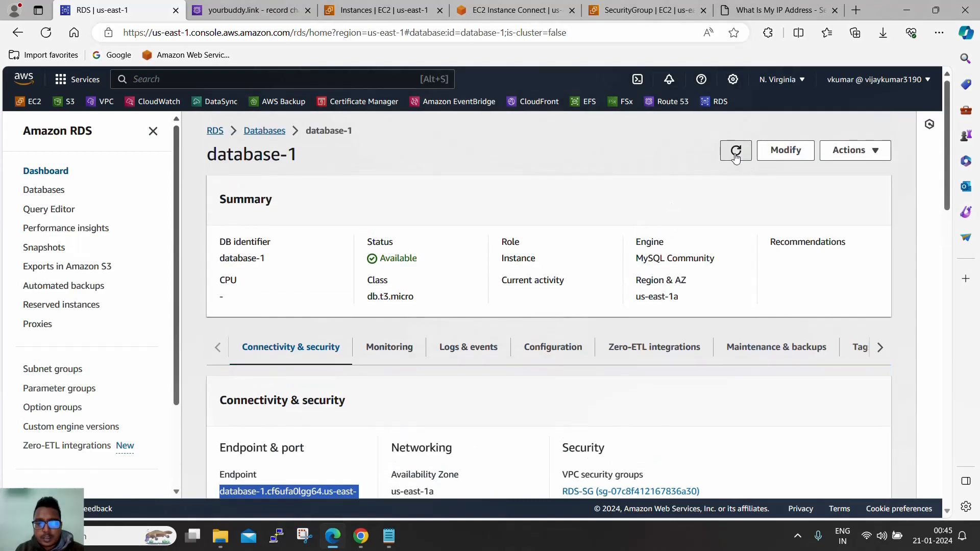
pyautogui.click(595, 264)
pyautogui.scroll(-10, 652, 318)
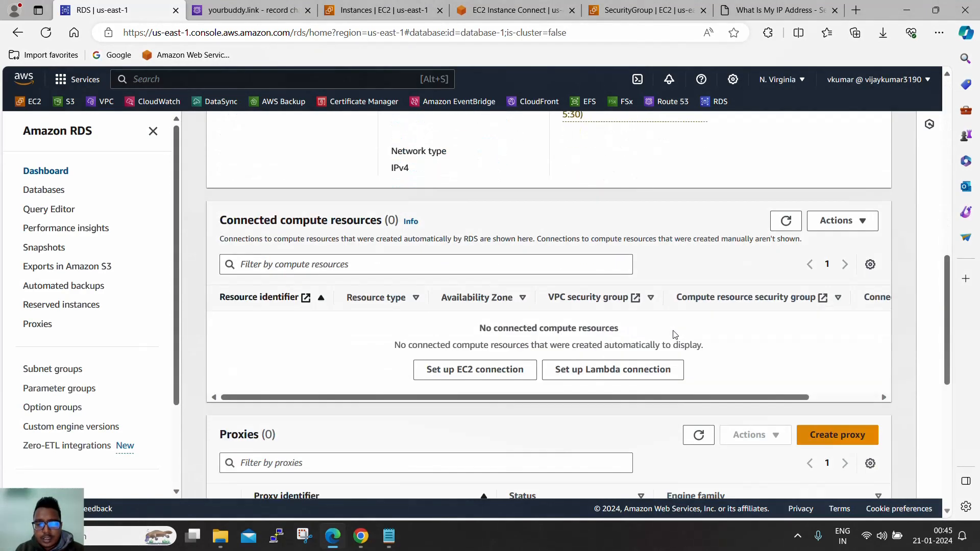
pyautogui.scroll(4, 672, 337)
pyautogui.scroll(-8, 671, 339)
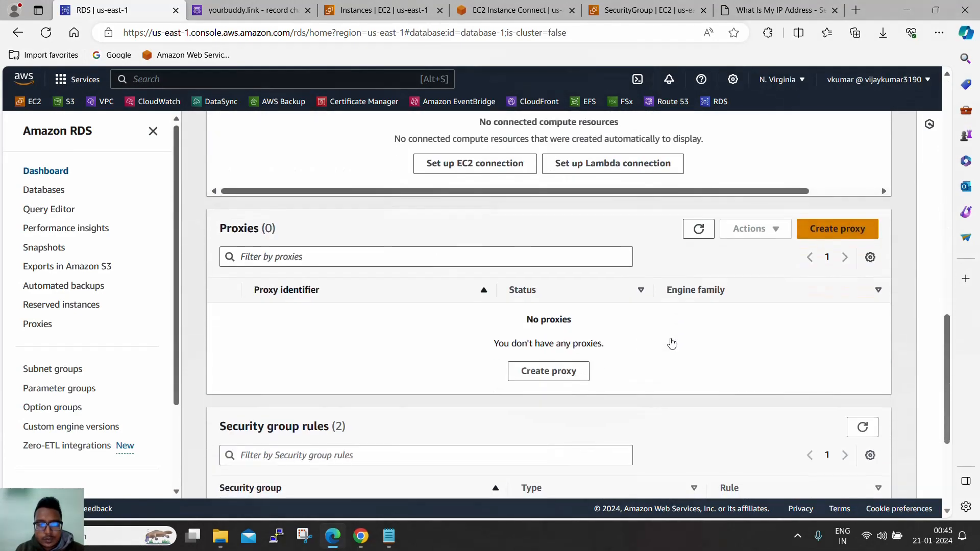
pyautogui.scroll(10, 672, 342)
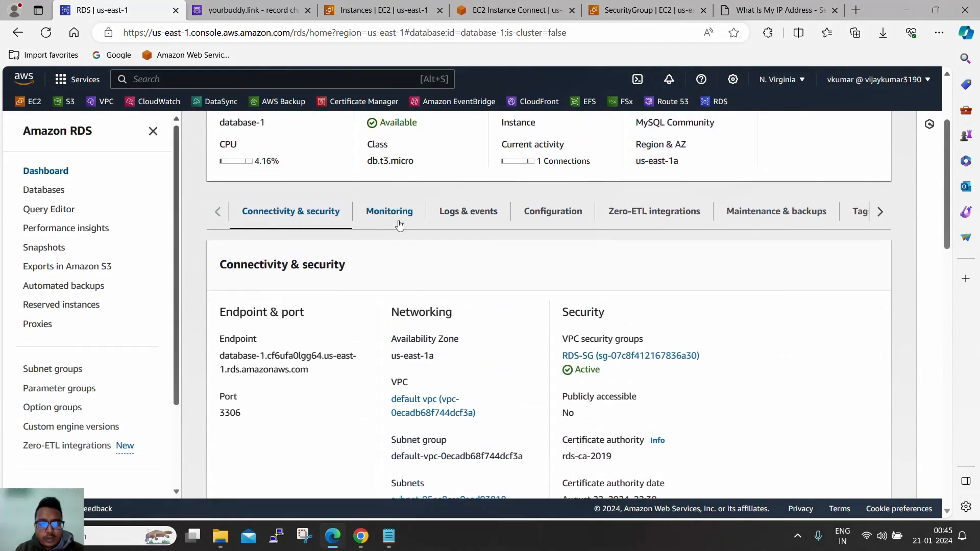
pyautogui.click(389, 211)
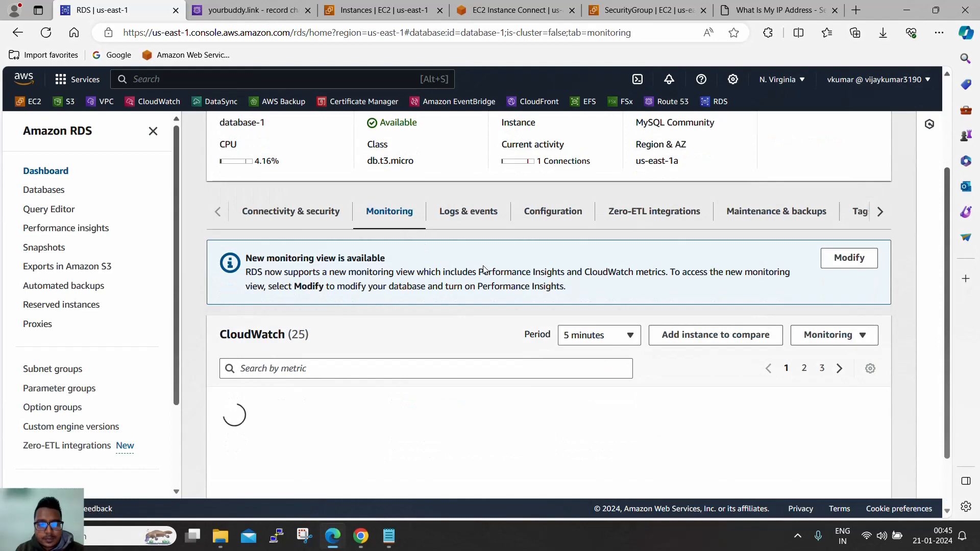
pyautogui.scroll(-4, 485, 273)
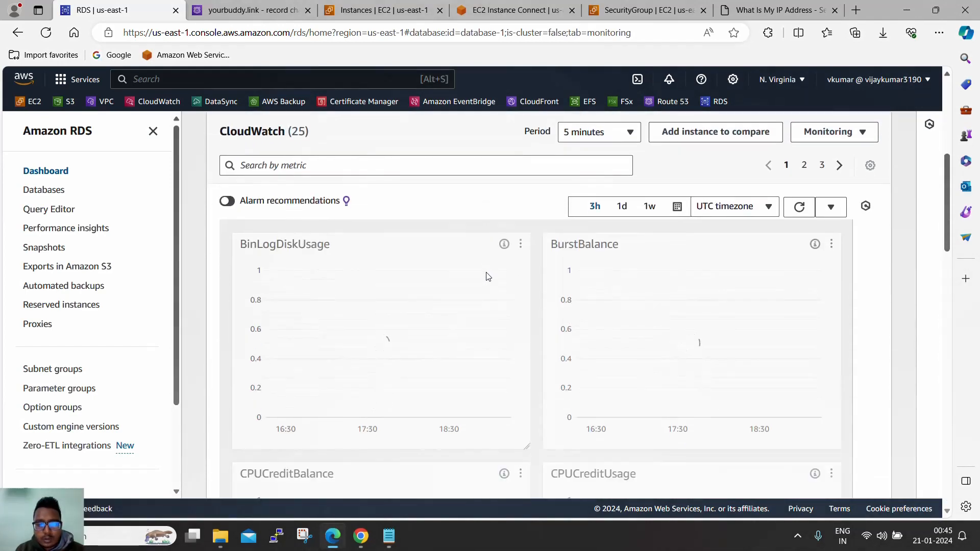
pyautogui.scroll(-2, 497, 263)
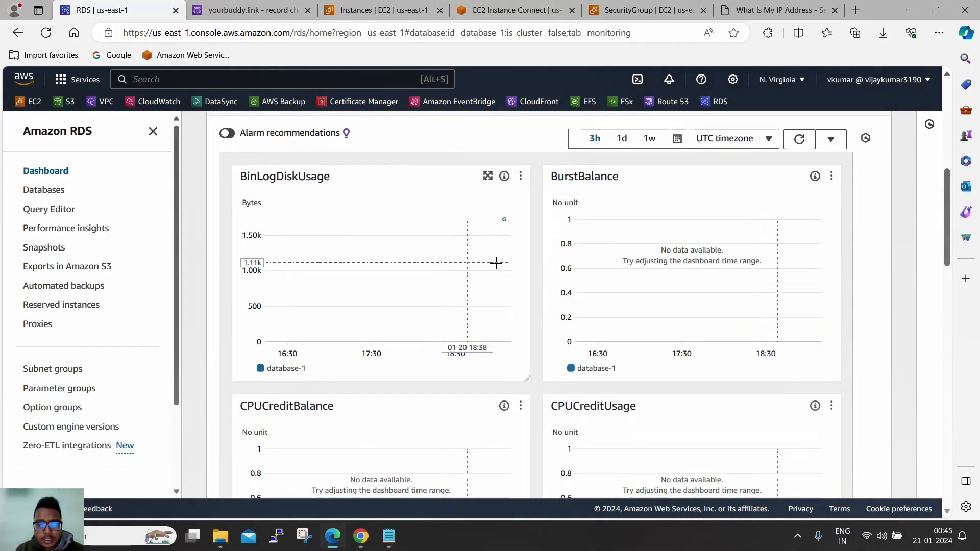
pyautogui.scroll(-3, 471, 300)
pyautogui.scroll(-4, 408, 274)
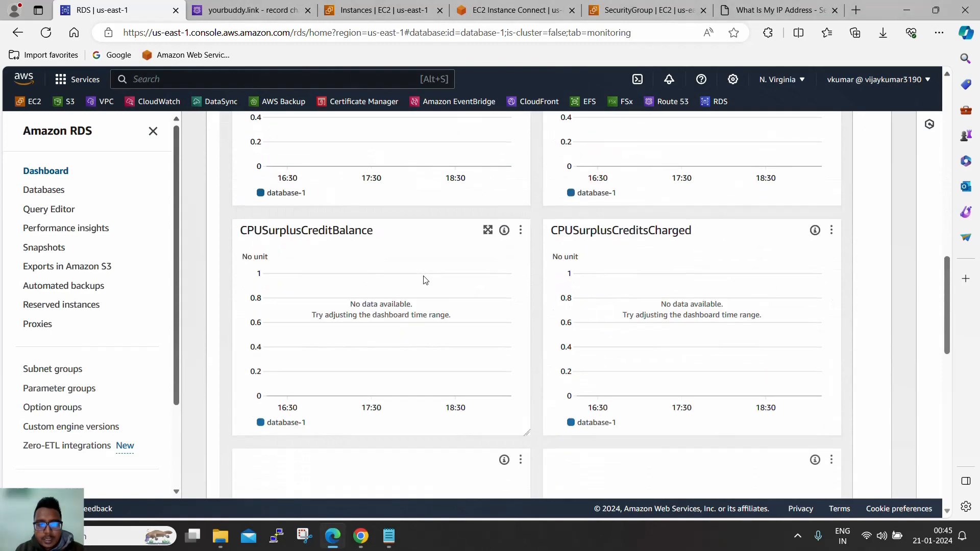
pyautogui.scroll(-8, 431, 282)
pyautogui.scroll(20, 434, 283)
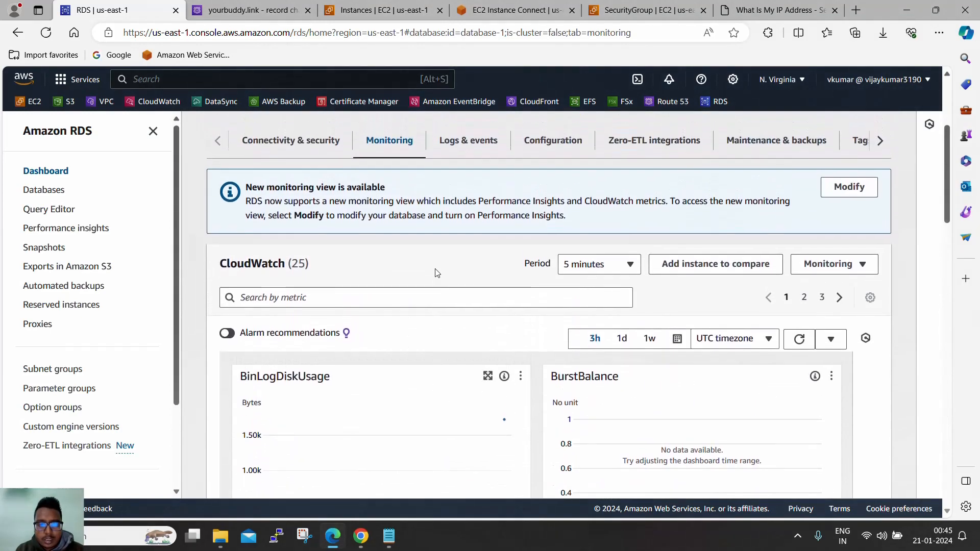
pyautogui.scroll(2, 444, 263)
# - Review database-1's recent events under Logs & events, including the DB instance restart
pyautogui.click(466, 213)
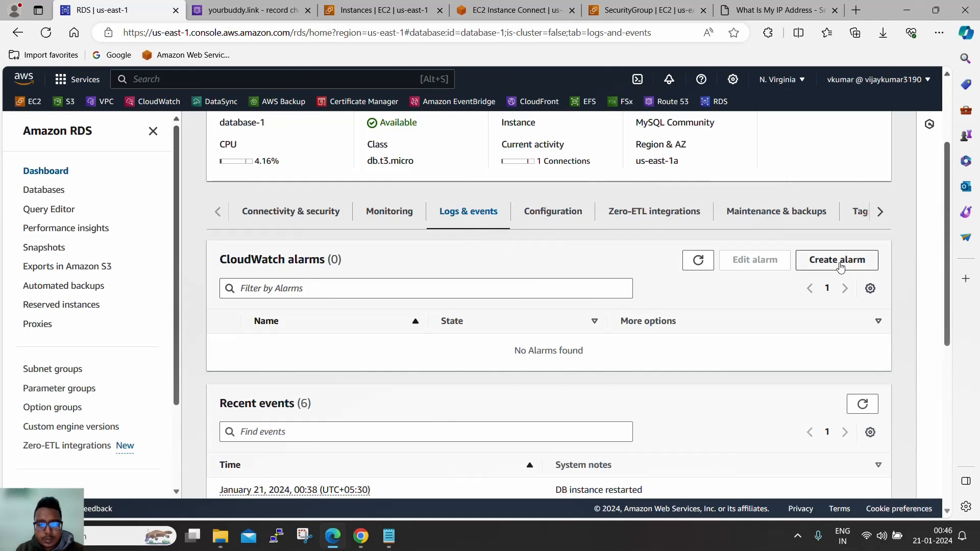
pyautogui.scroll(-4, 840, 266)
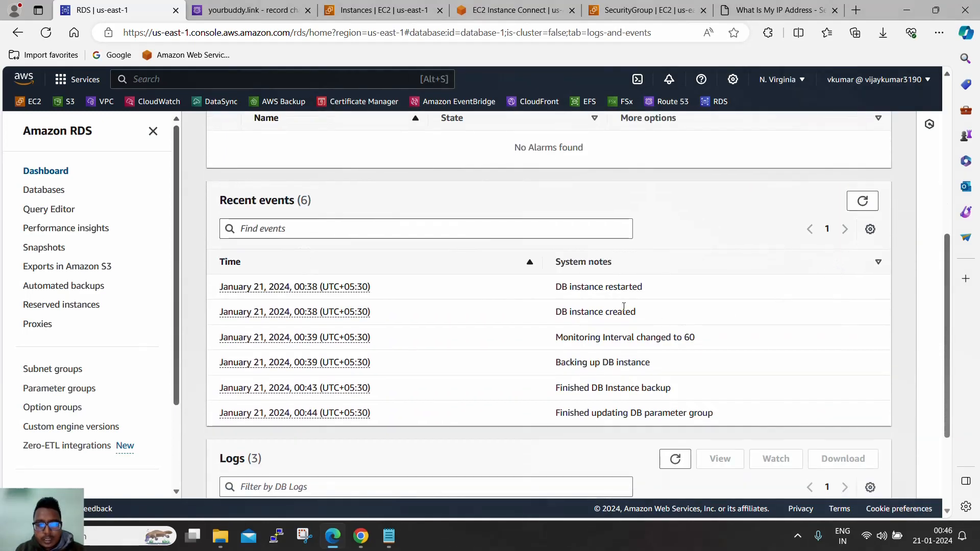
pyautogui.moveTo(259, 202); pyautogui.dragTo(311, 201)
pyautogui.moveTo(555, 287); pyautogui.dragTo(591, 313)
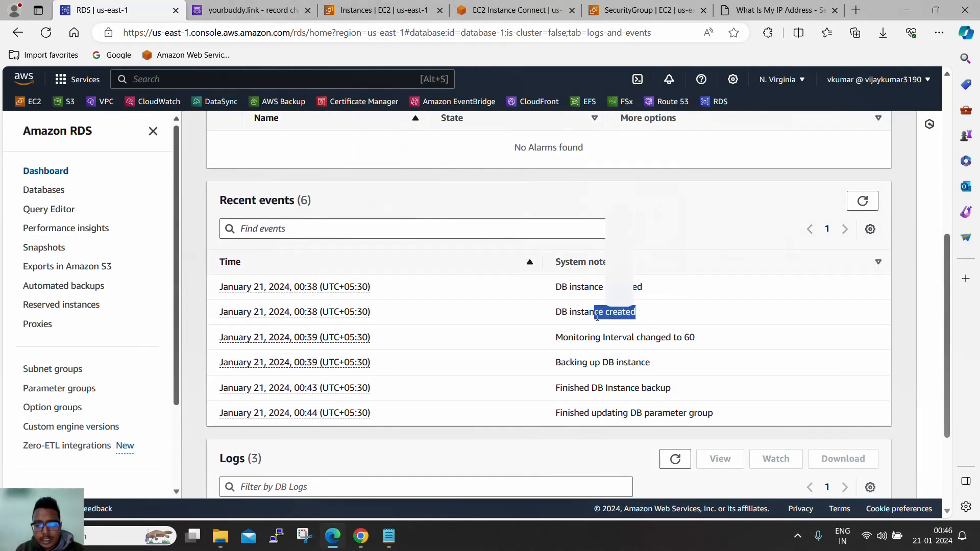
pyautogui.moveTo(650, 362); pyautogui.dragTo(595, 362)
pyautogui.scroll(-3, 550, 345)
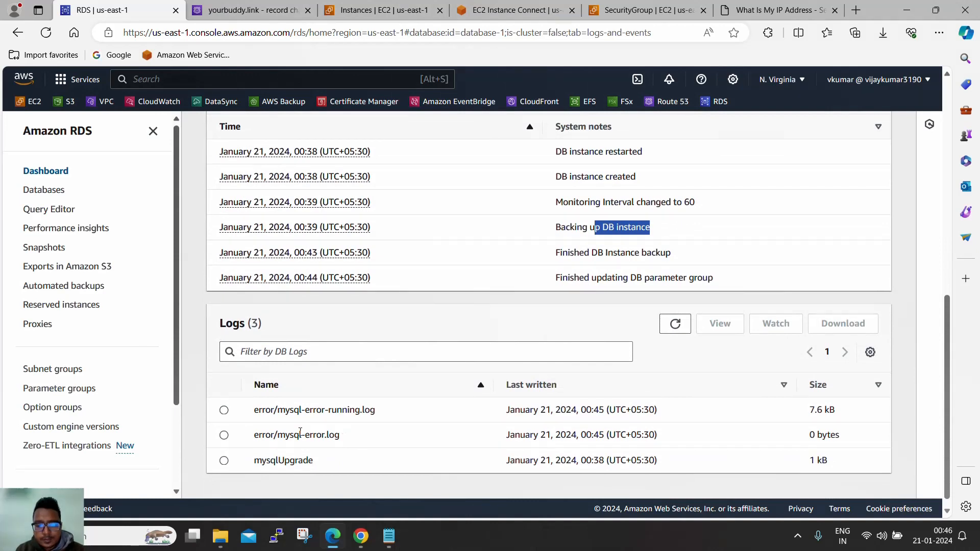
# - View the empty error/mysql-error.log, then go back to database-1's details page
pyautogui.click(223, 412)
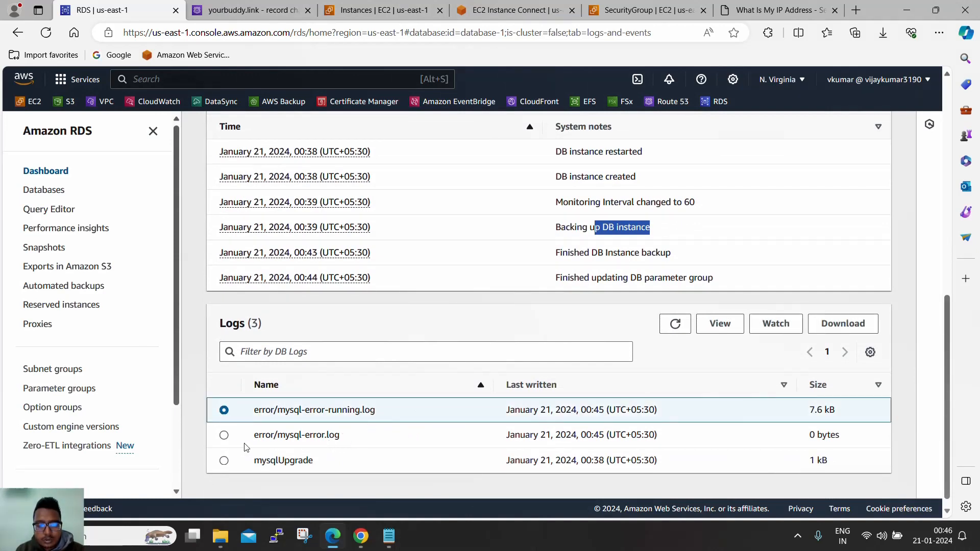
pyautogui.click(225, 438)
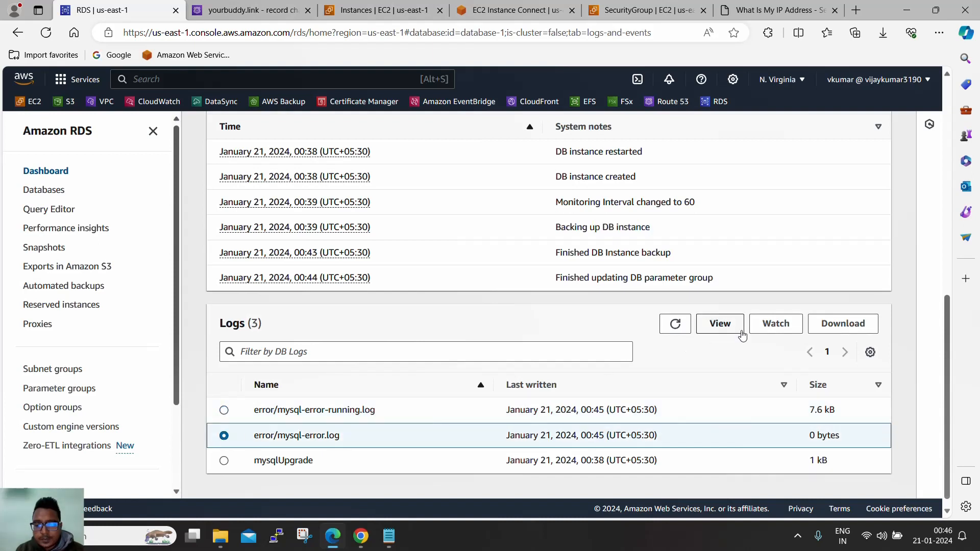
pyautogui.click(723, 330)
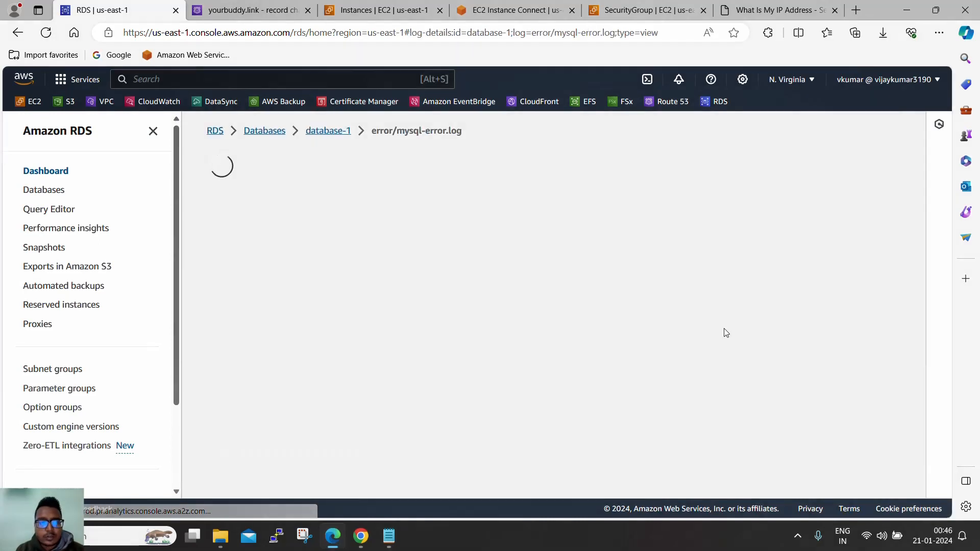
pyautogui.scroll(-3, 678, 329)
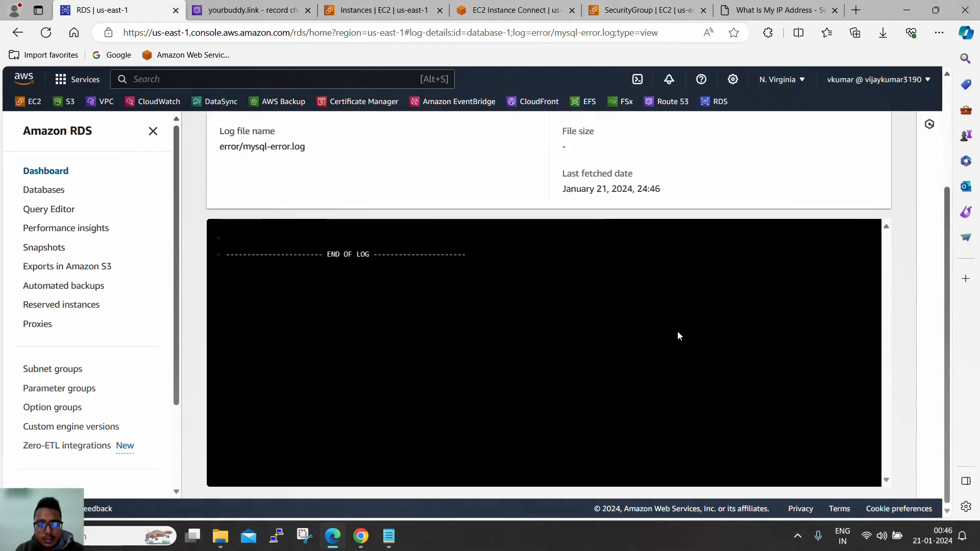
pyautogui.scroll(3, 677, 333)
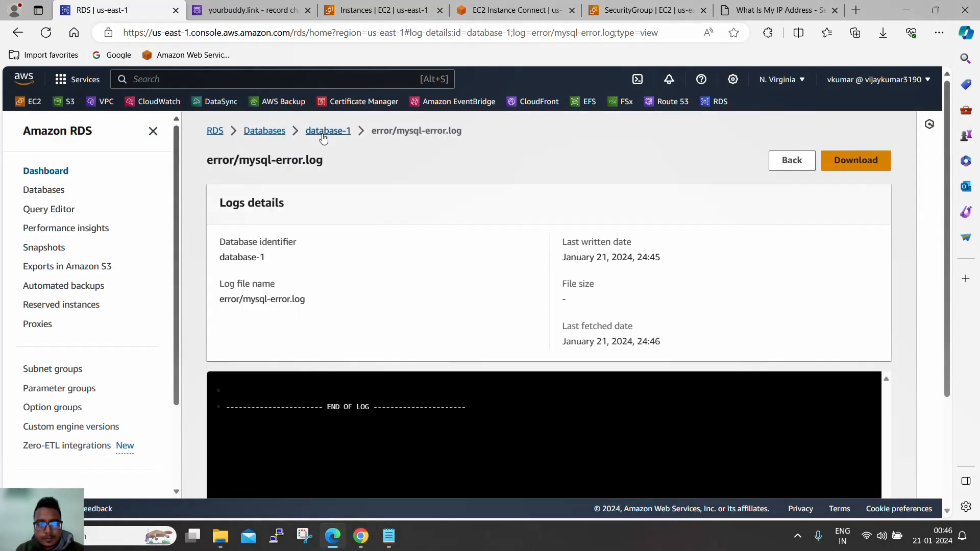
pyautogui.click(18, 32)
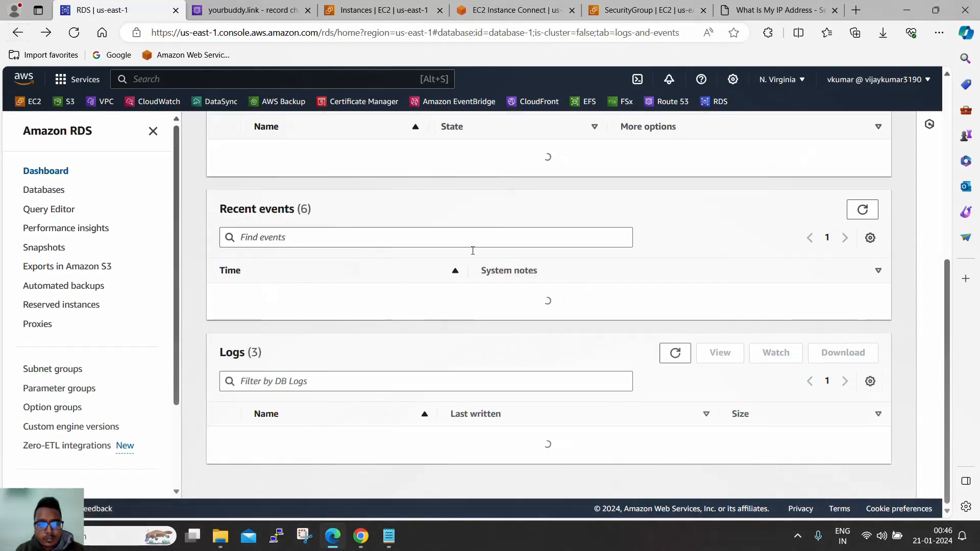
pyautogui.scroll(5, 568, 295)
# - Review database-1's Configuration tab, including its 20 GiB allocated storage
pyautogui.click(568, 289)
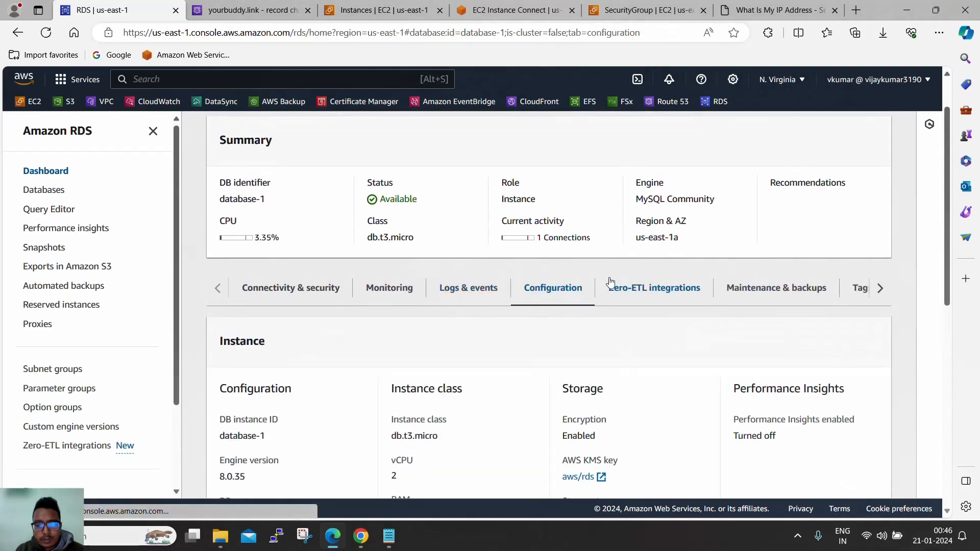
pyautogui.scroll(-5, 613, 280)
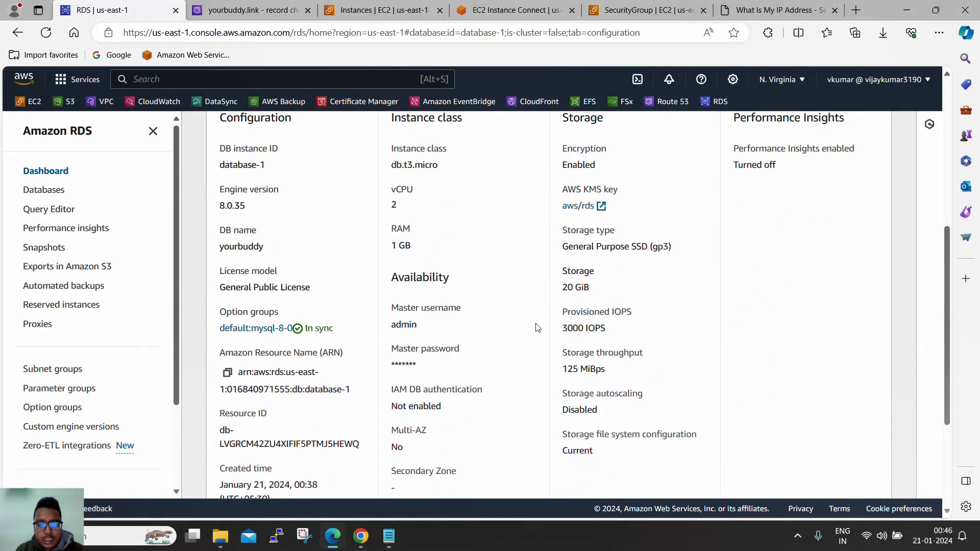
pyautogui.scroll(3, 538, 328)
pyautogui.scroll(-6, 546, 328)
pyautogui.scroll(4, 558, 328)
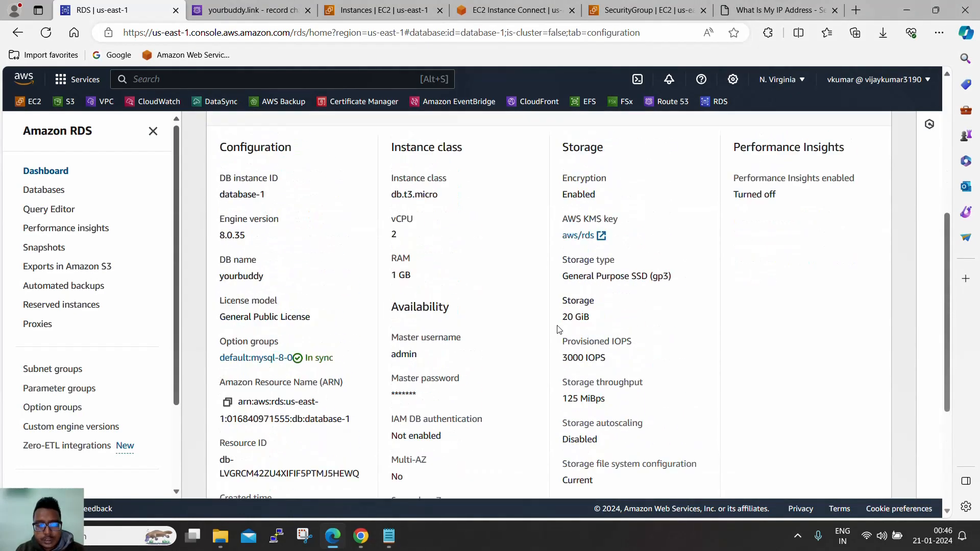
pyautogui.scroll(5, 559, 329)
# - Check the maintenance and backups details (7-day retention), then open Modify DB instance for database-1
pyautogui.click(744, 323)
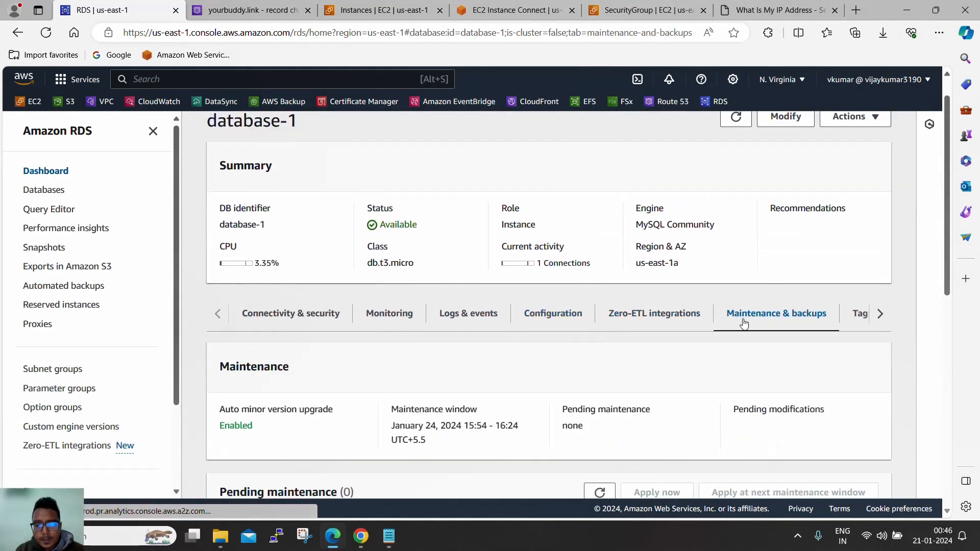
pyautogui.scroll(-7, 707, 324)
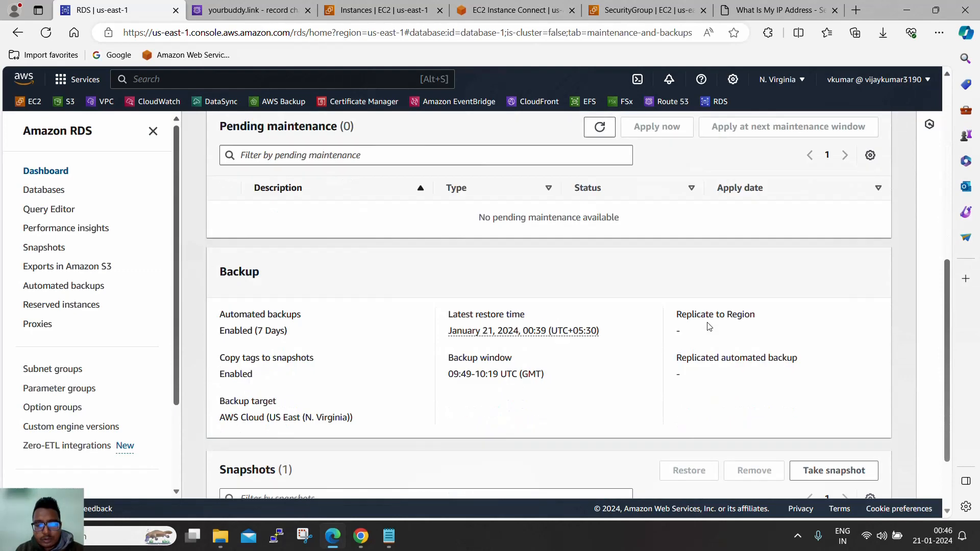
pyautogui.scroll(-2, 708, 327)
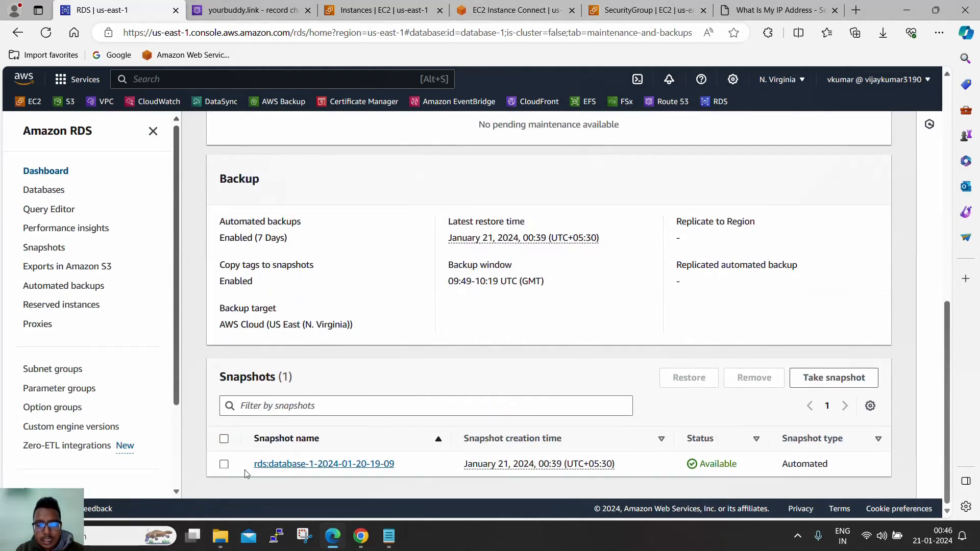
pyautogui.scroll(9, 601, 460)
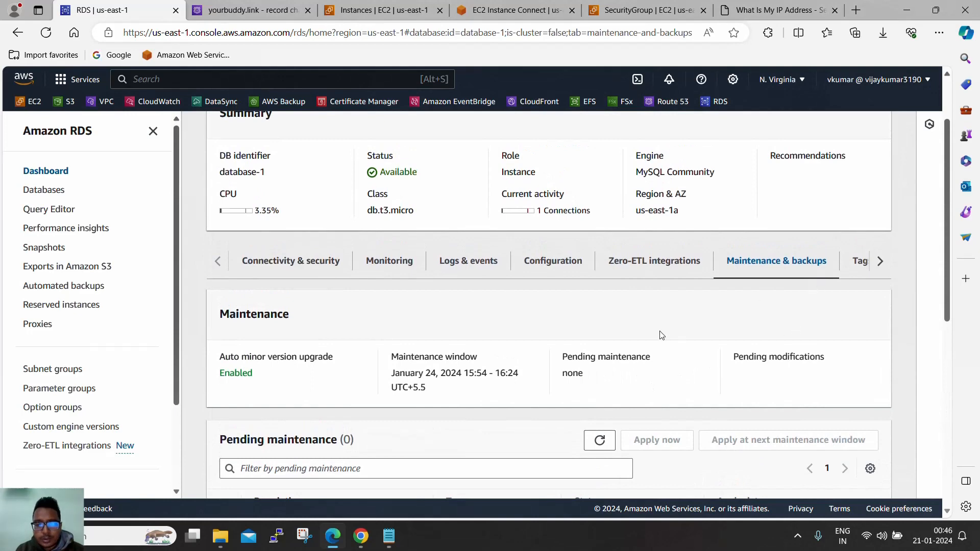
pyautogui.scroll(2, 659, 332)
pyautogui.scroll(-5, 491, 298)
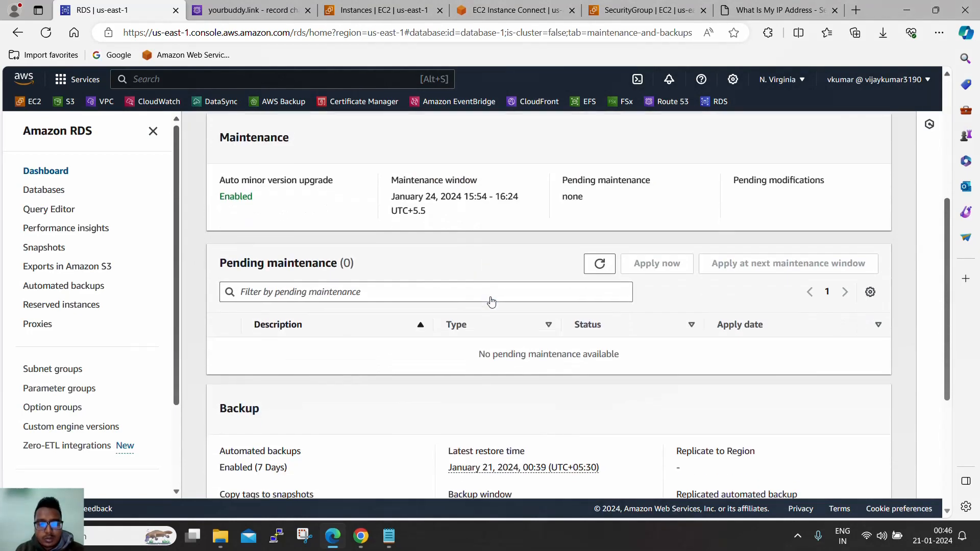
pyautogui.scroll(-4, 491, 301)
pyautogui.scroll(8, 493, 302)
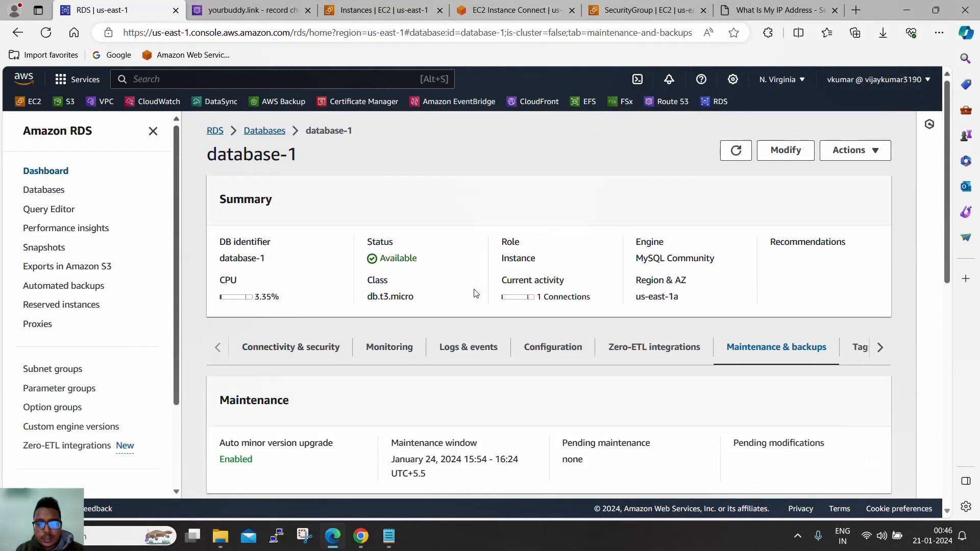
pyautogui.scroll(-6, 482, 304)
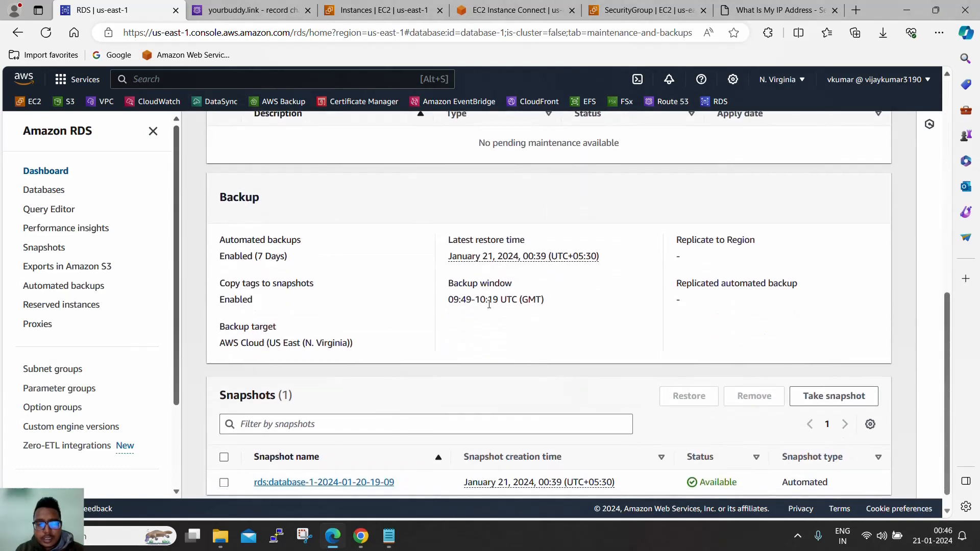
pyautogui.scroll(4, 489, 303)
pyautogui.scroll(4, 490, 304)
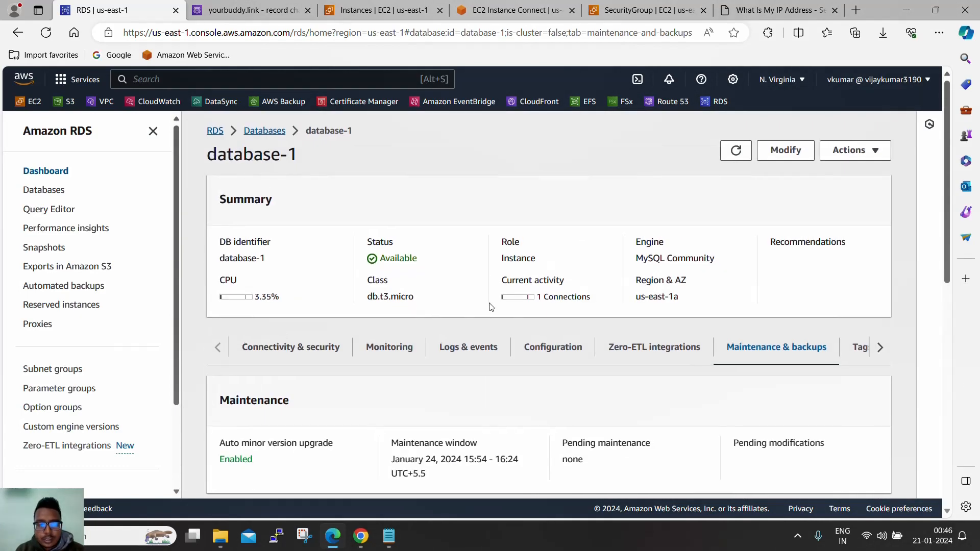
pyautogui.click(789, 161)
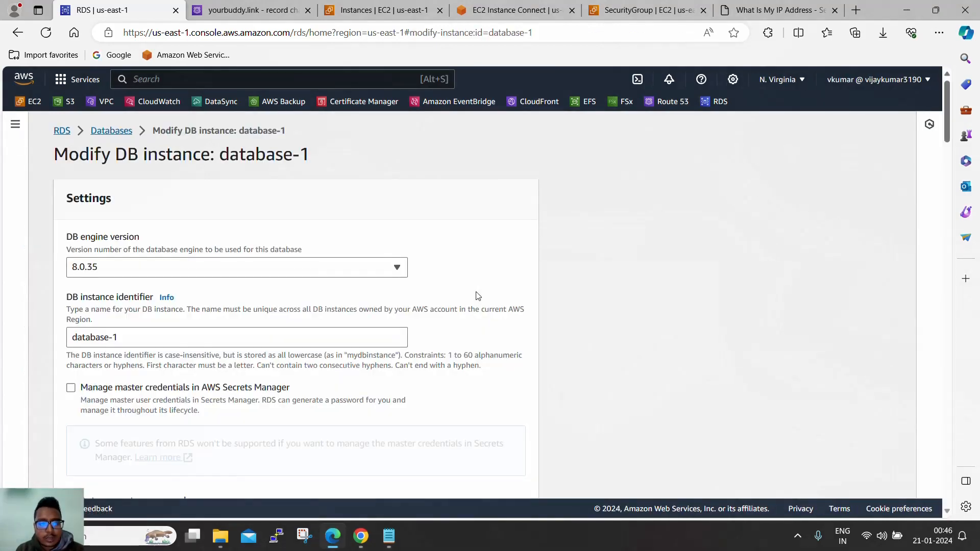
# - Change database-1's allocated storage from 20 to 22 GiB and continue to the summary
pyautogui.scroll(-20, 500, 311)
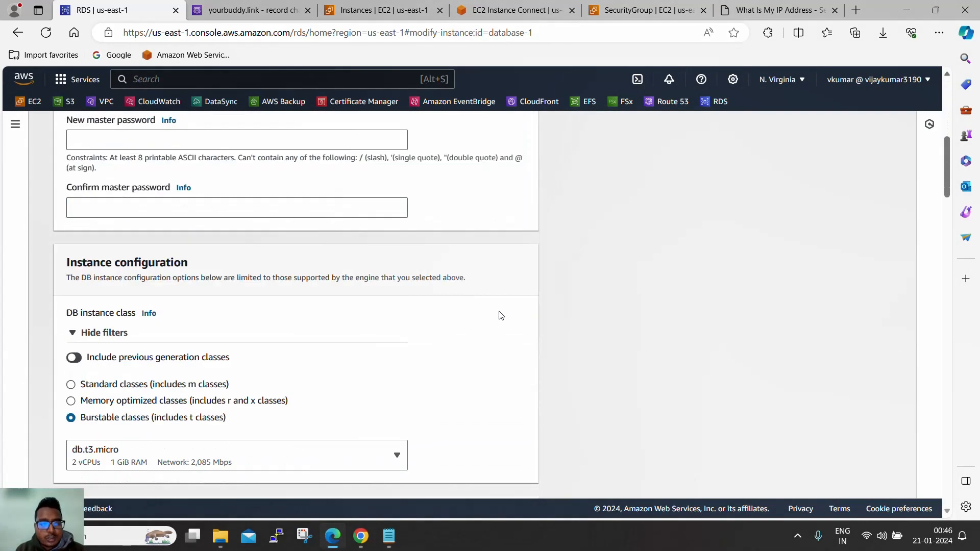
pyautogui.scroll(1, 500, 320)
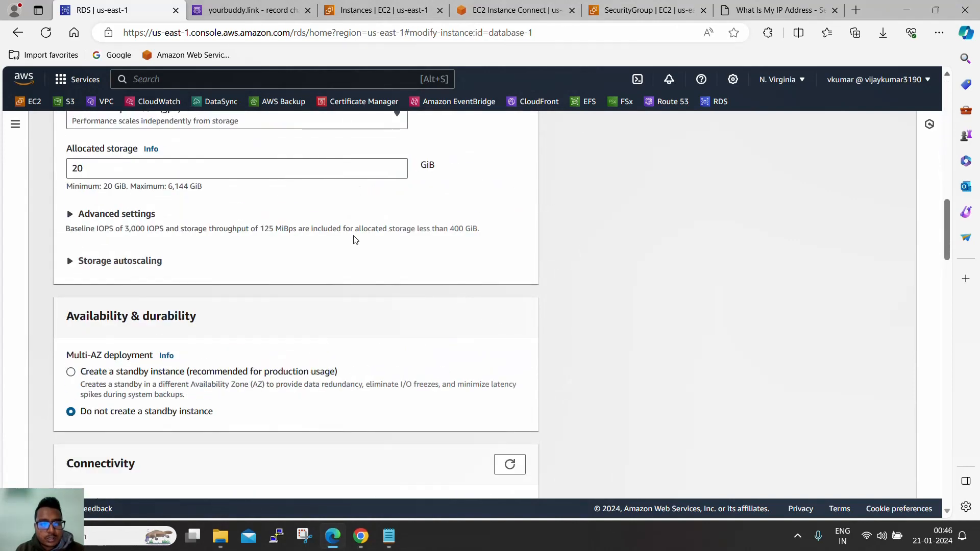
pyautogui.click(116, 169)
pyautogui.doubleClick(116, 170)
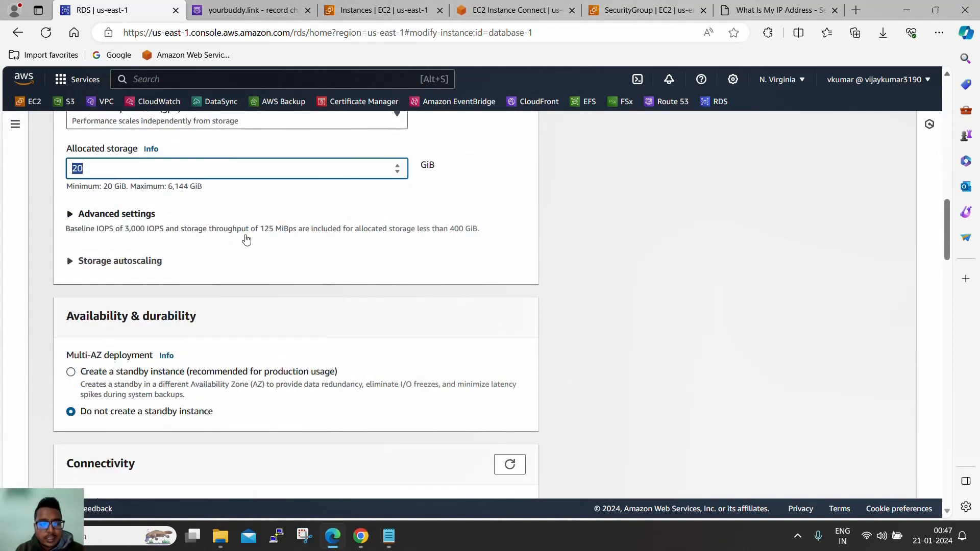
pyautogui.write('22')
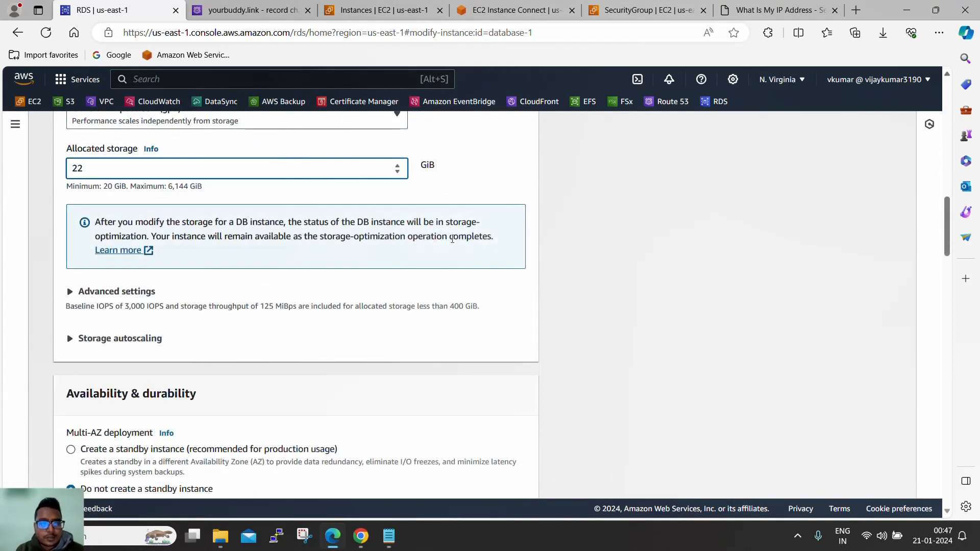
pyautogui.scroll(-20, 662, 251)
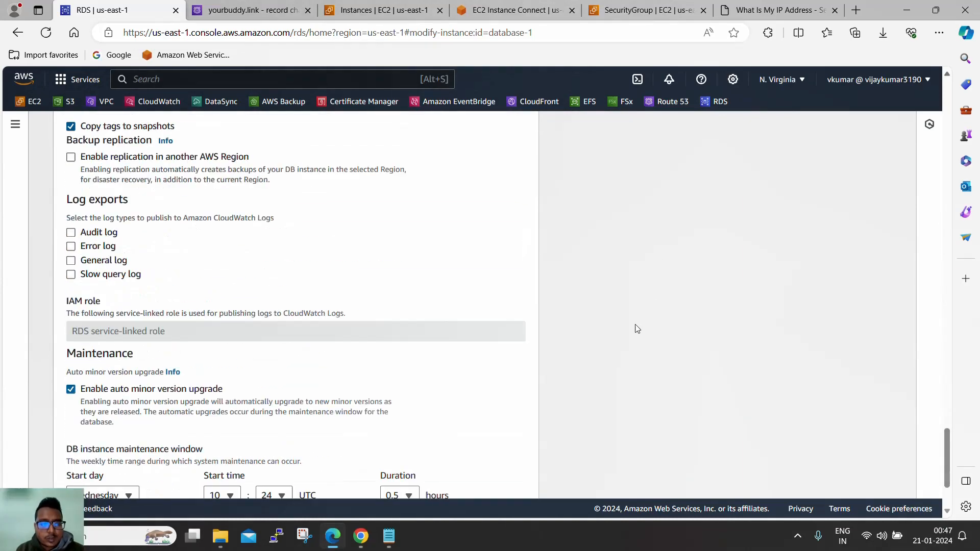
pyautogui.click(526, 477)
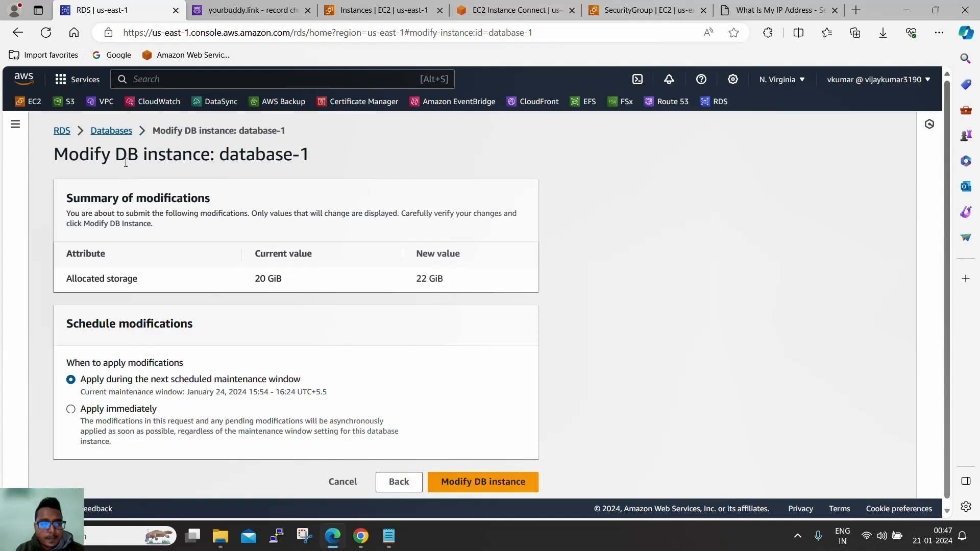
# - Confirm the 20 → 22 GiB storage change and submit it with Apply immediately
pyautogui.moveTo(60, 160); pyautogui.dragTo(326, 158)
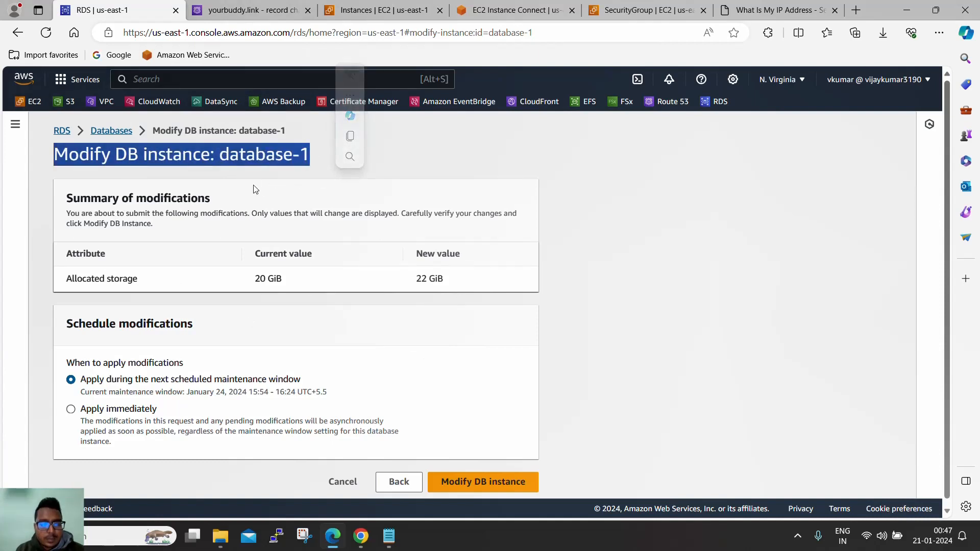
pyautogui.moveTo(249, 279); pyautogui.dragTo(286, 281)
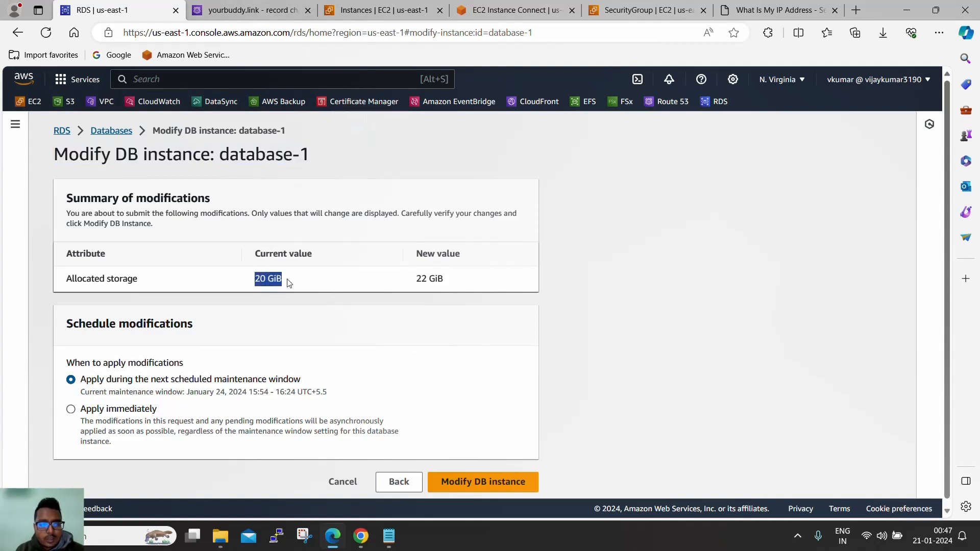
pyautogui.click(419, 282)
pyautogui.moveTo(419, 283); pyautogui.dragTo(452, 283)
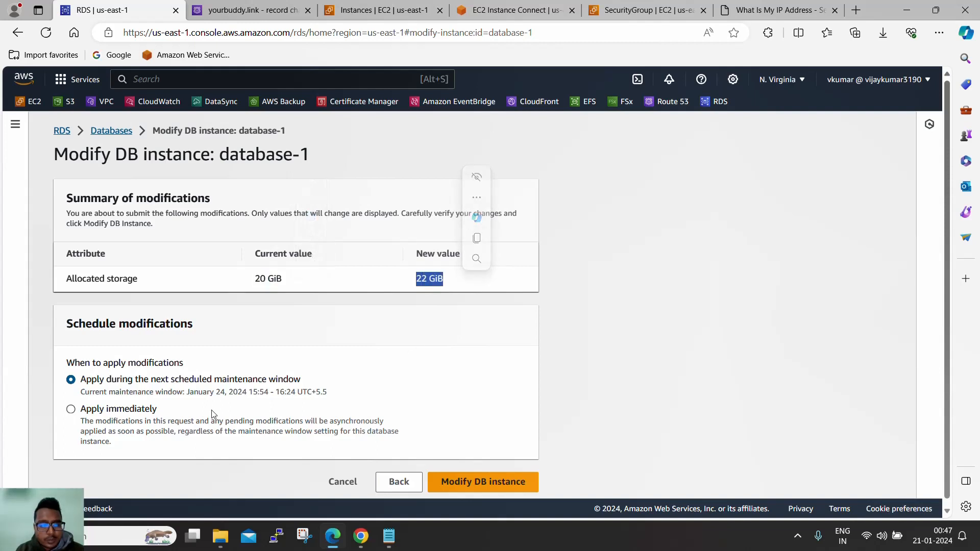
pyautogui.click(127, 409)
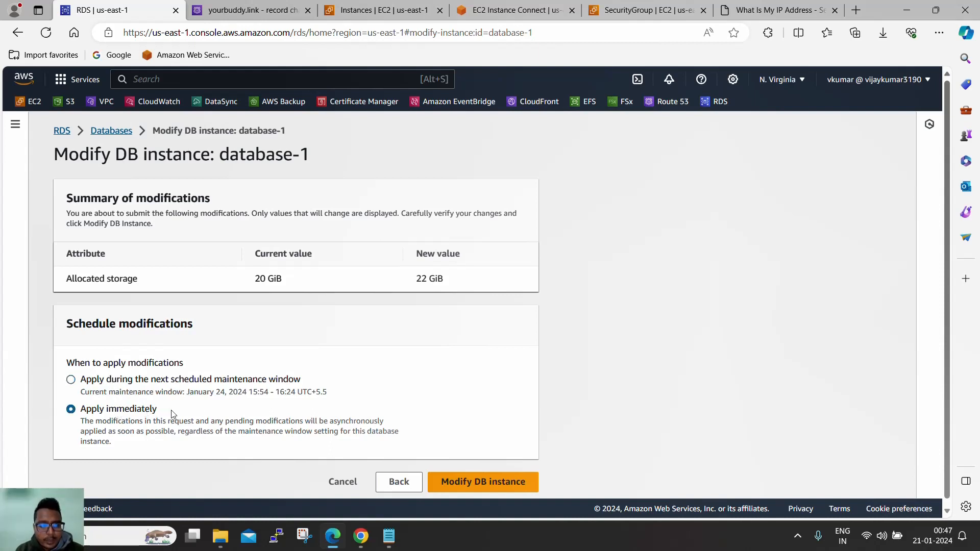
pyautogui.click(481, 483)
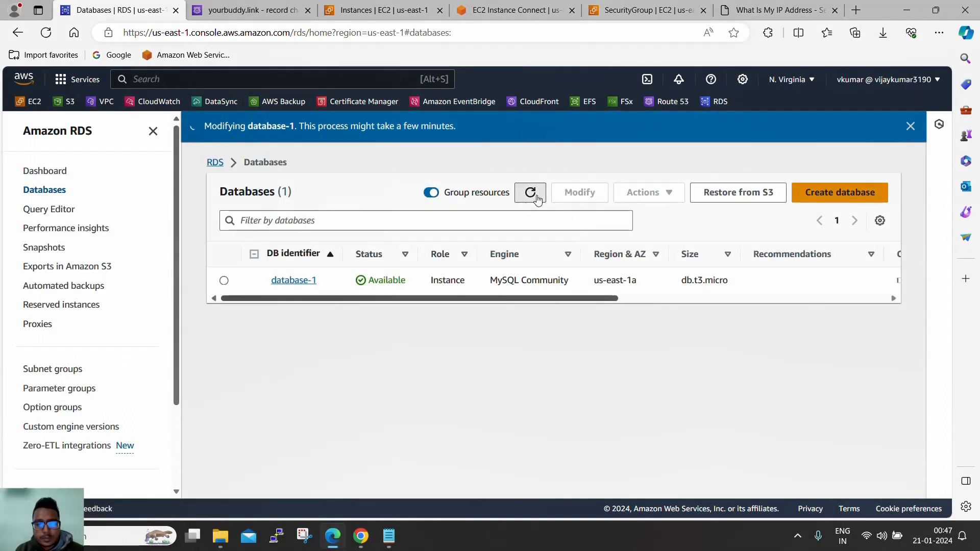
# - Refresh the databases list, open database-1 and view its Monitoring metrics
pyautogui.click(531, 193)
pyautogui.moveTo(527, 299); pyautogui.dragTo(284, 284)
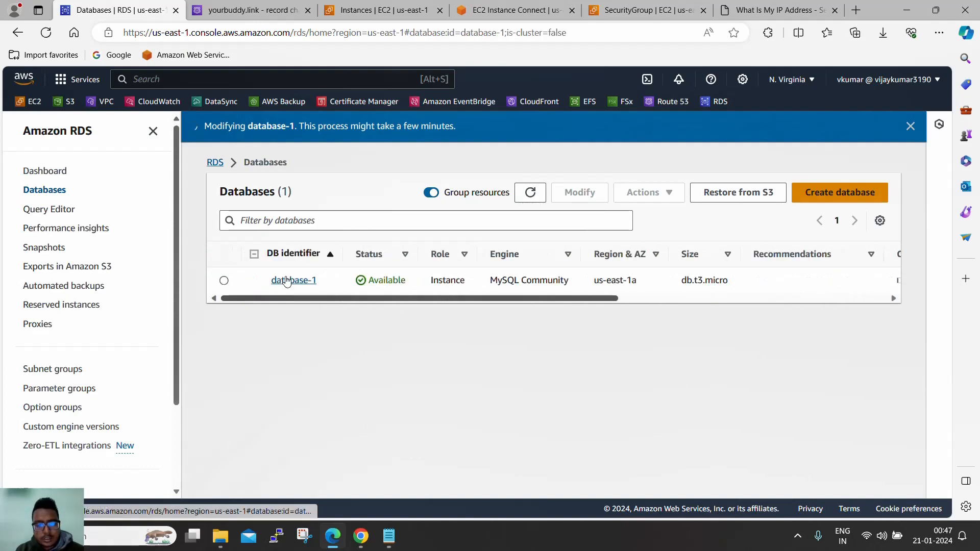
pyautogui.click(284, 281)
pyautogui.scroll(-10, 457, 299)
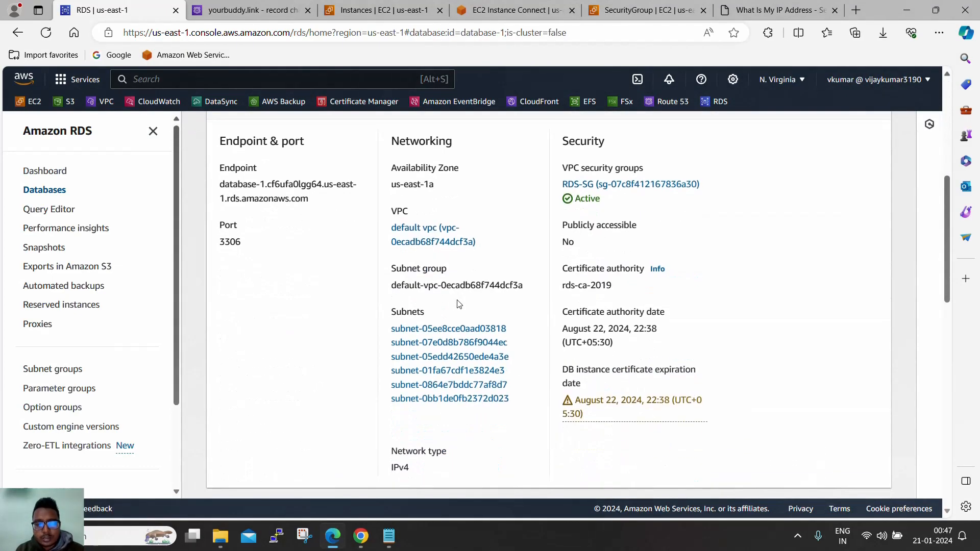
pyautogui.scroll(10, 472, 309)
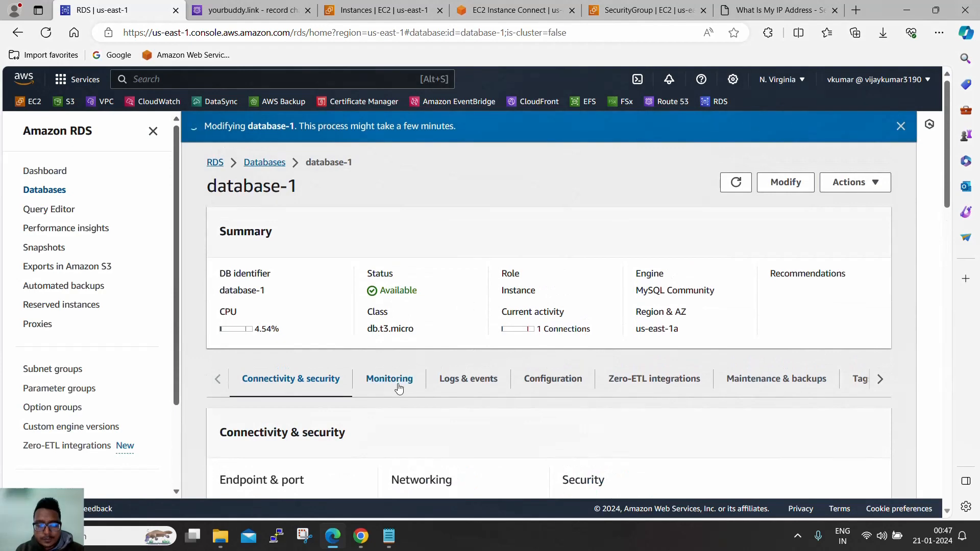
pyautogui.click(399, 381)
pyautogui.scroll(-4, 463, 326)
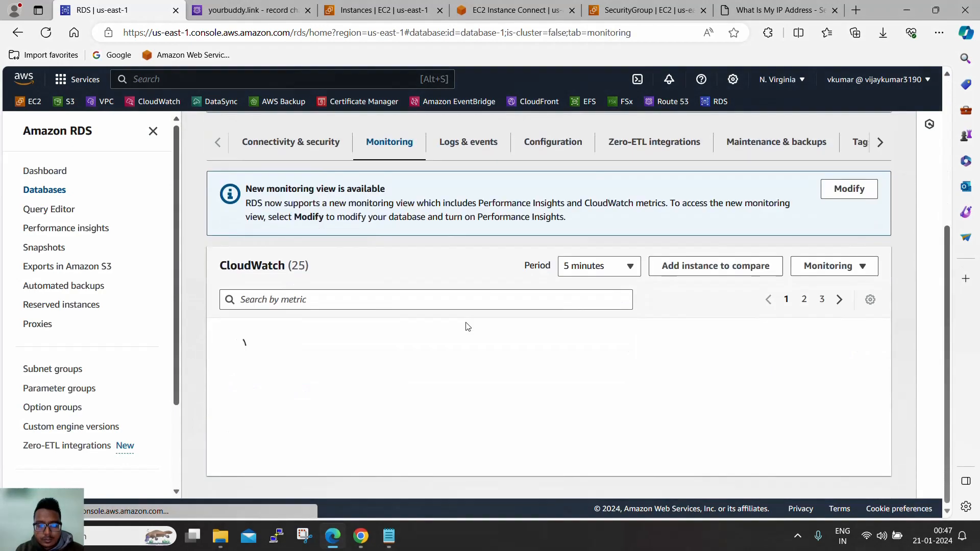
pyautogui.scroll(5, 505, 322)
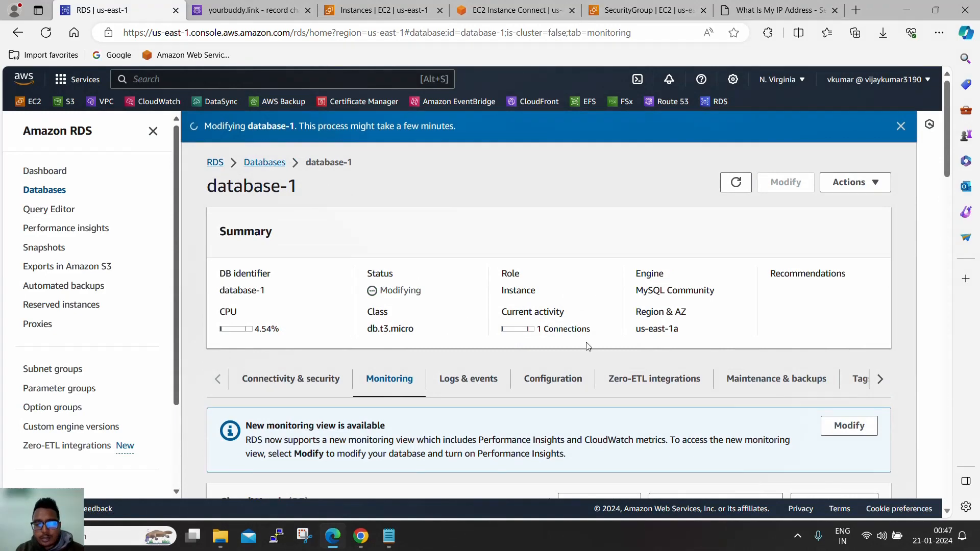
# - Dismiss the notice, confirm the Modifying status, and browse Connectivity & security and Monitoring
pyautogui.click(901, 126)
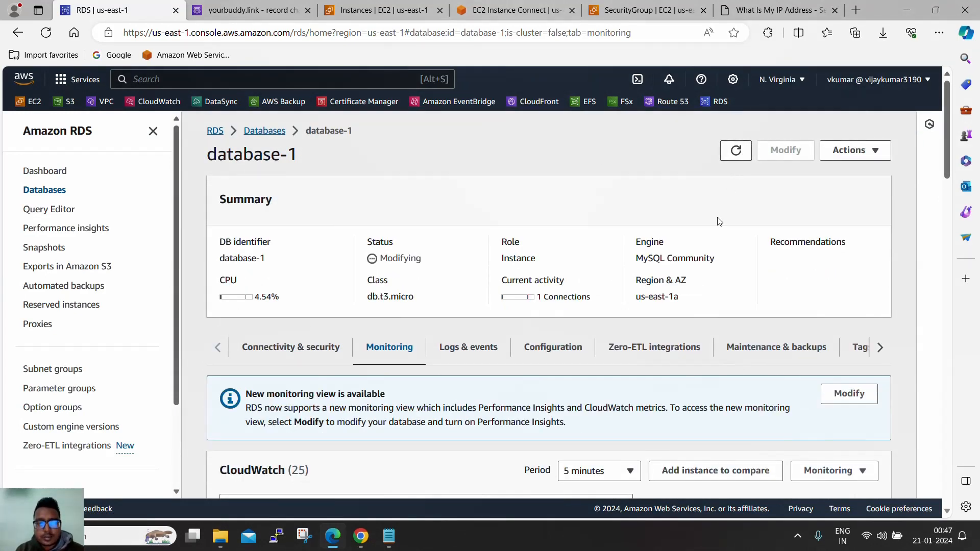
pyautogui.moveTo(385, 261); pyautogui.dragTo(422, 262)
pyautogui.click(434, 270)
pyautogui.scroll(-3, 442, 275)
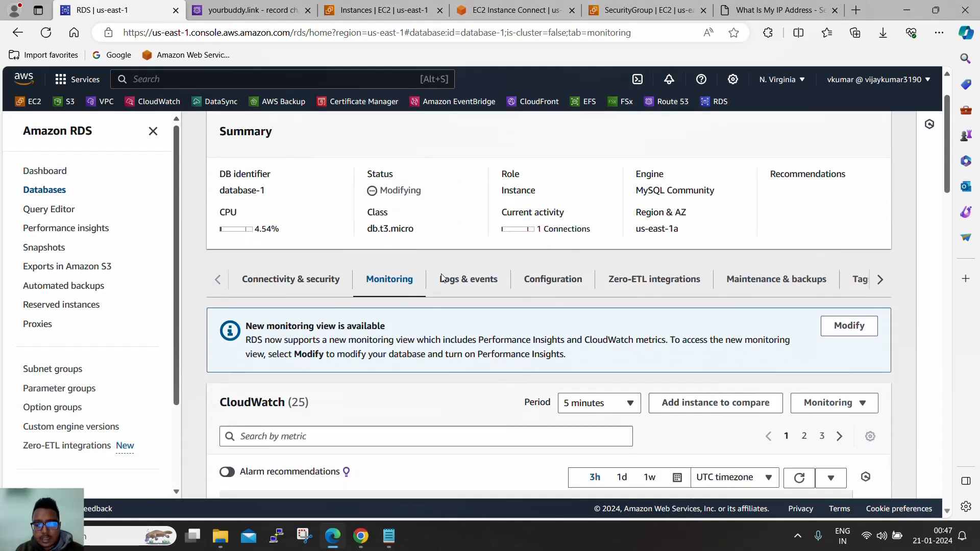
pyautogui.click(333, 232)
pyautogui.scroll(-10, 449, 273)
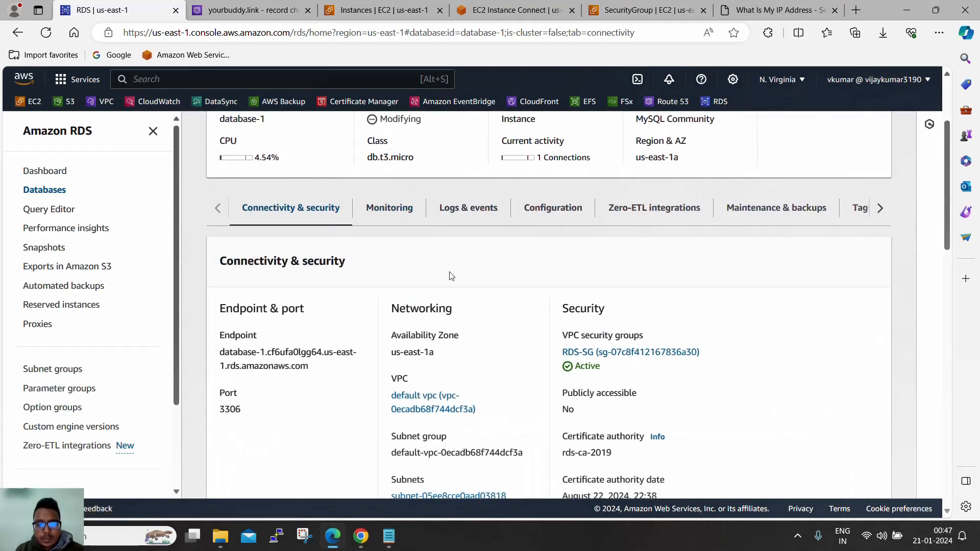
pyautogui.scroll(6, 458, 282)
pyautogui.scroll(5, 459, 278)
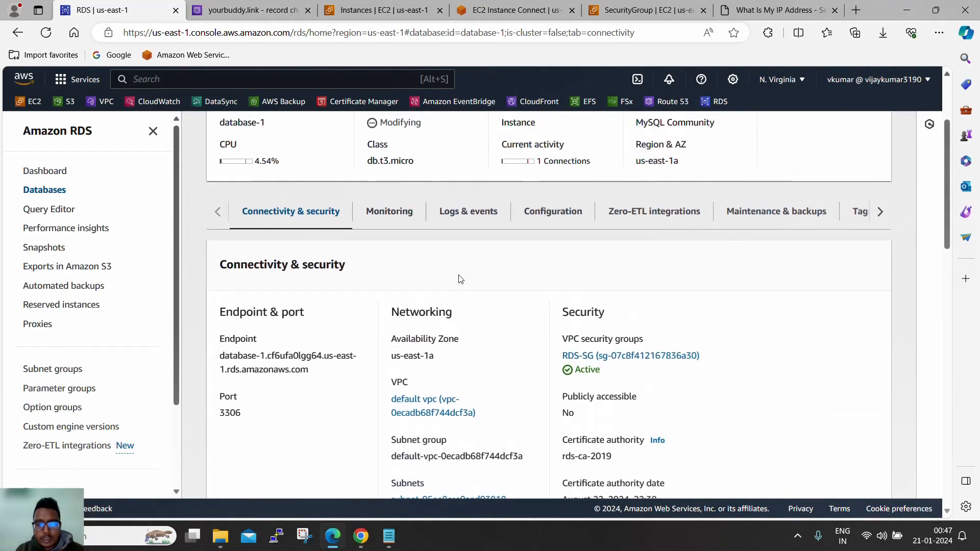
pyautogui.click(401, 218)
pyautogui.scroll(3, 473, 285)
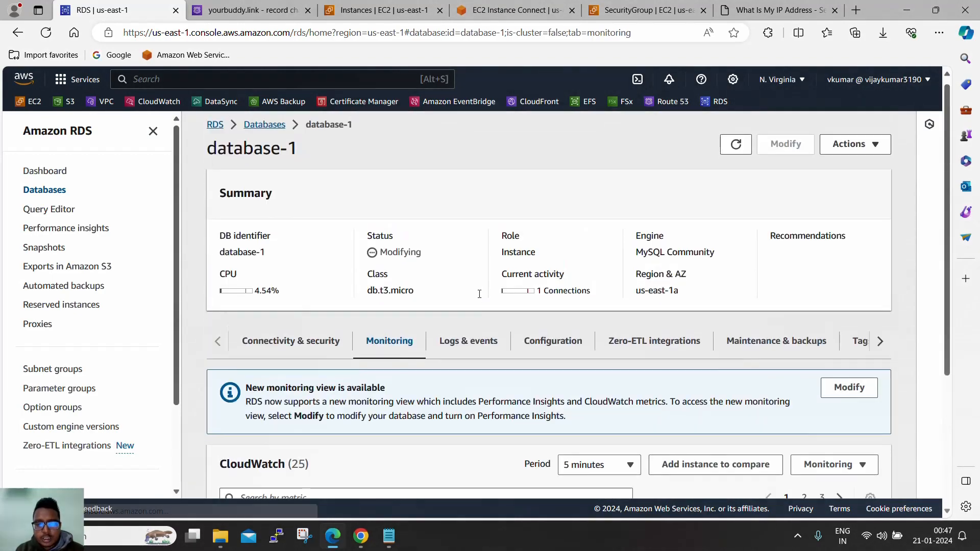
pyautogui.scroll(-4, 510, 345)
pyautogui.scroll(3, 510, 316)
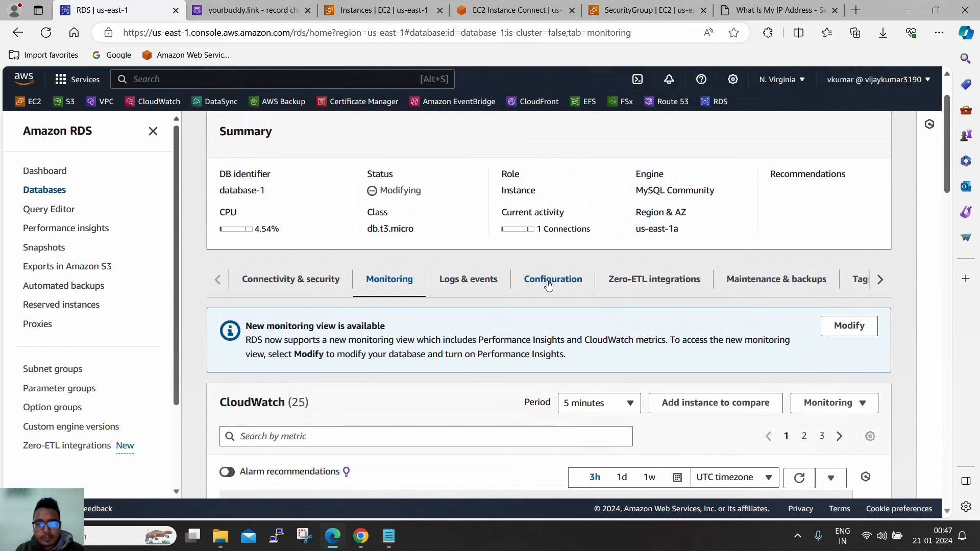
# - Check the Configuration tab still lists 20 GiB storage, then refresh database-1's details
pyautogui.click(503, 284)
pyautogui.scroll(-4, 529, 314)
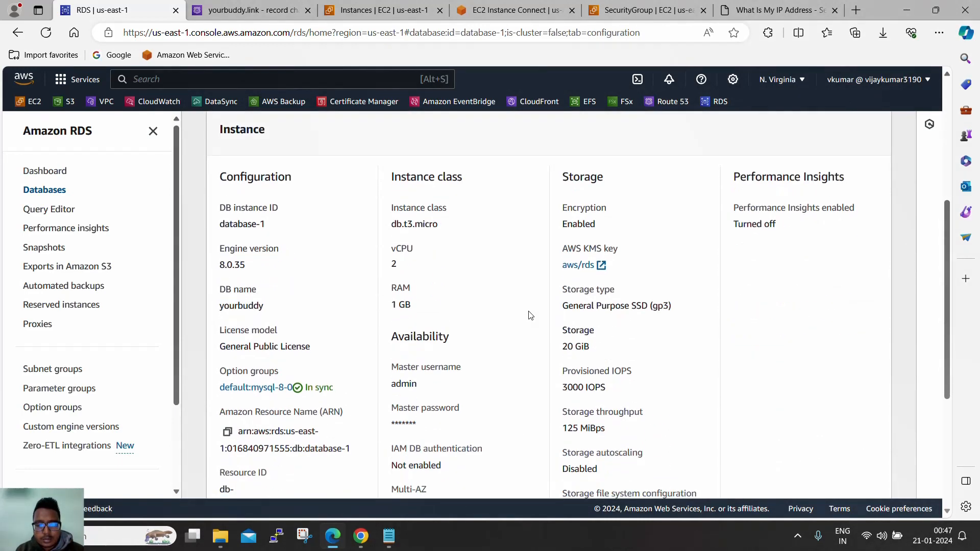
pyautogui.moveTo(561, 348); pyautogui.dragTo(591, 350)
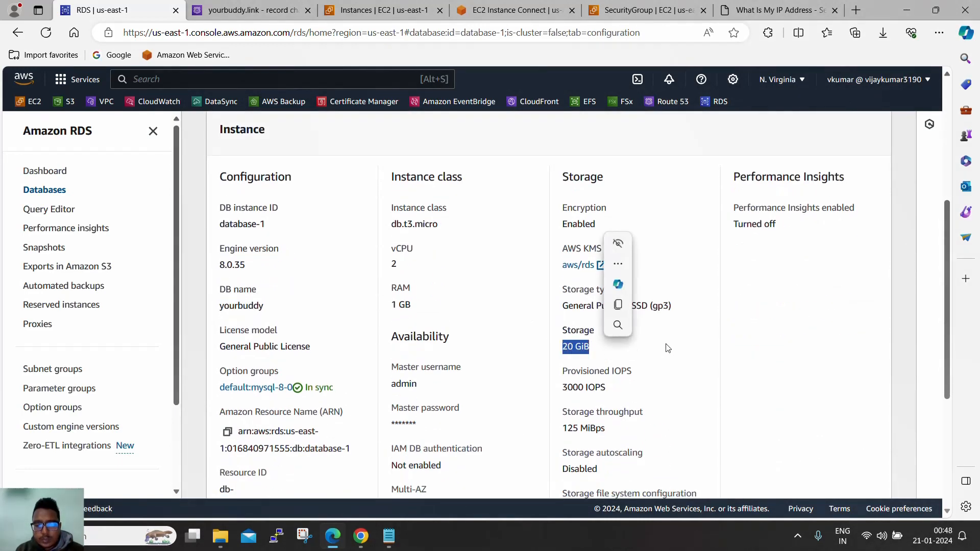
pyautogui.scroll(5, 650, 364)
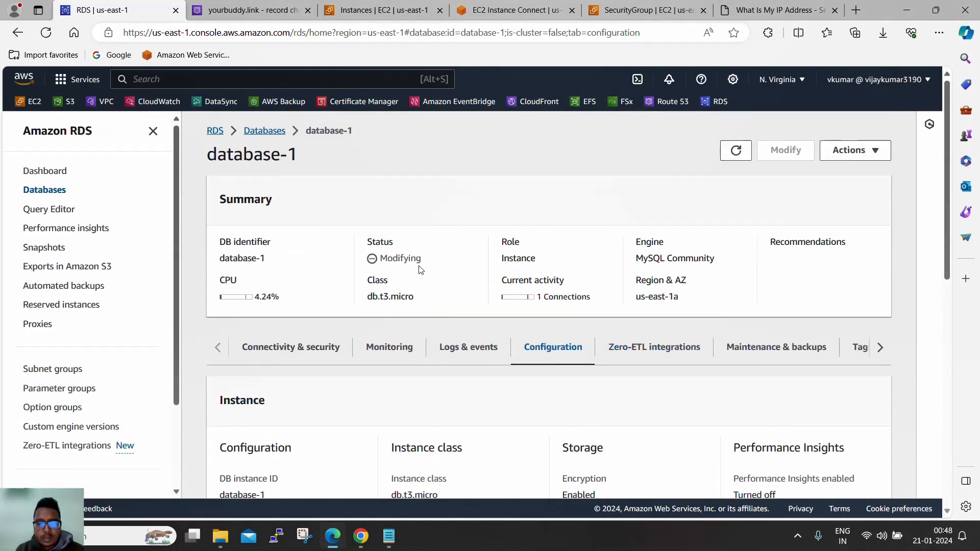
pyautogui.click(735, 151)
pyautogui.scroll(-5, 726, 260)
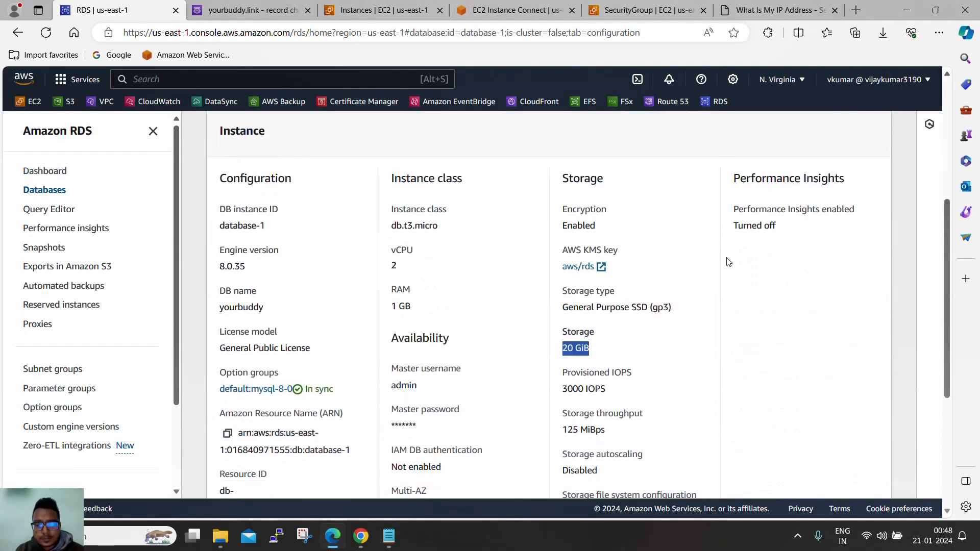
pyautogui.scroll(5, 460, 301)
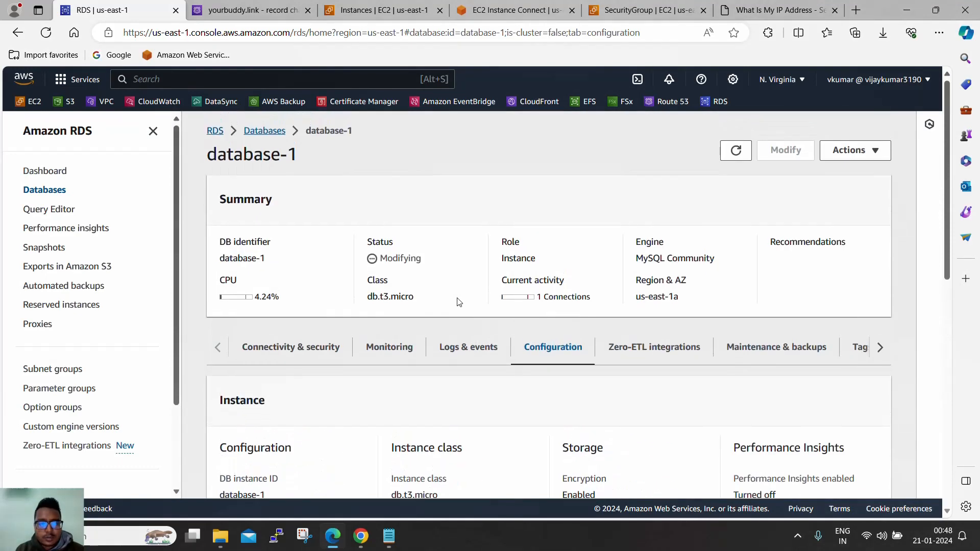